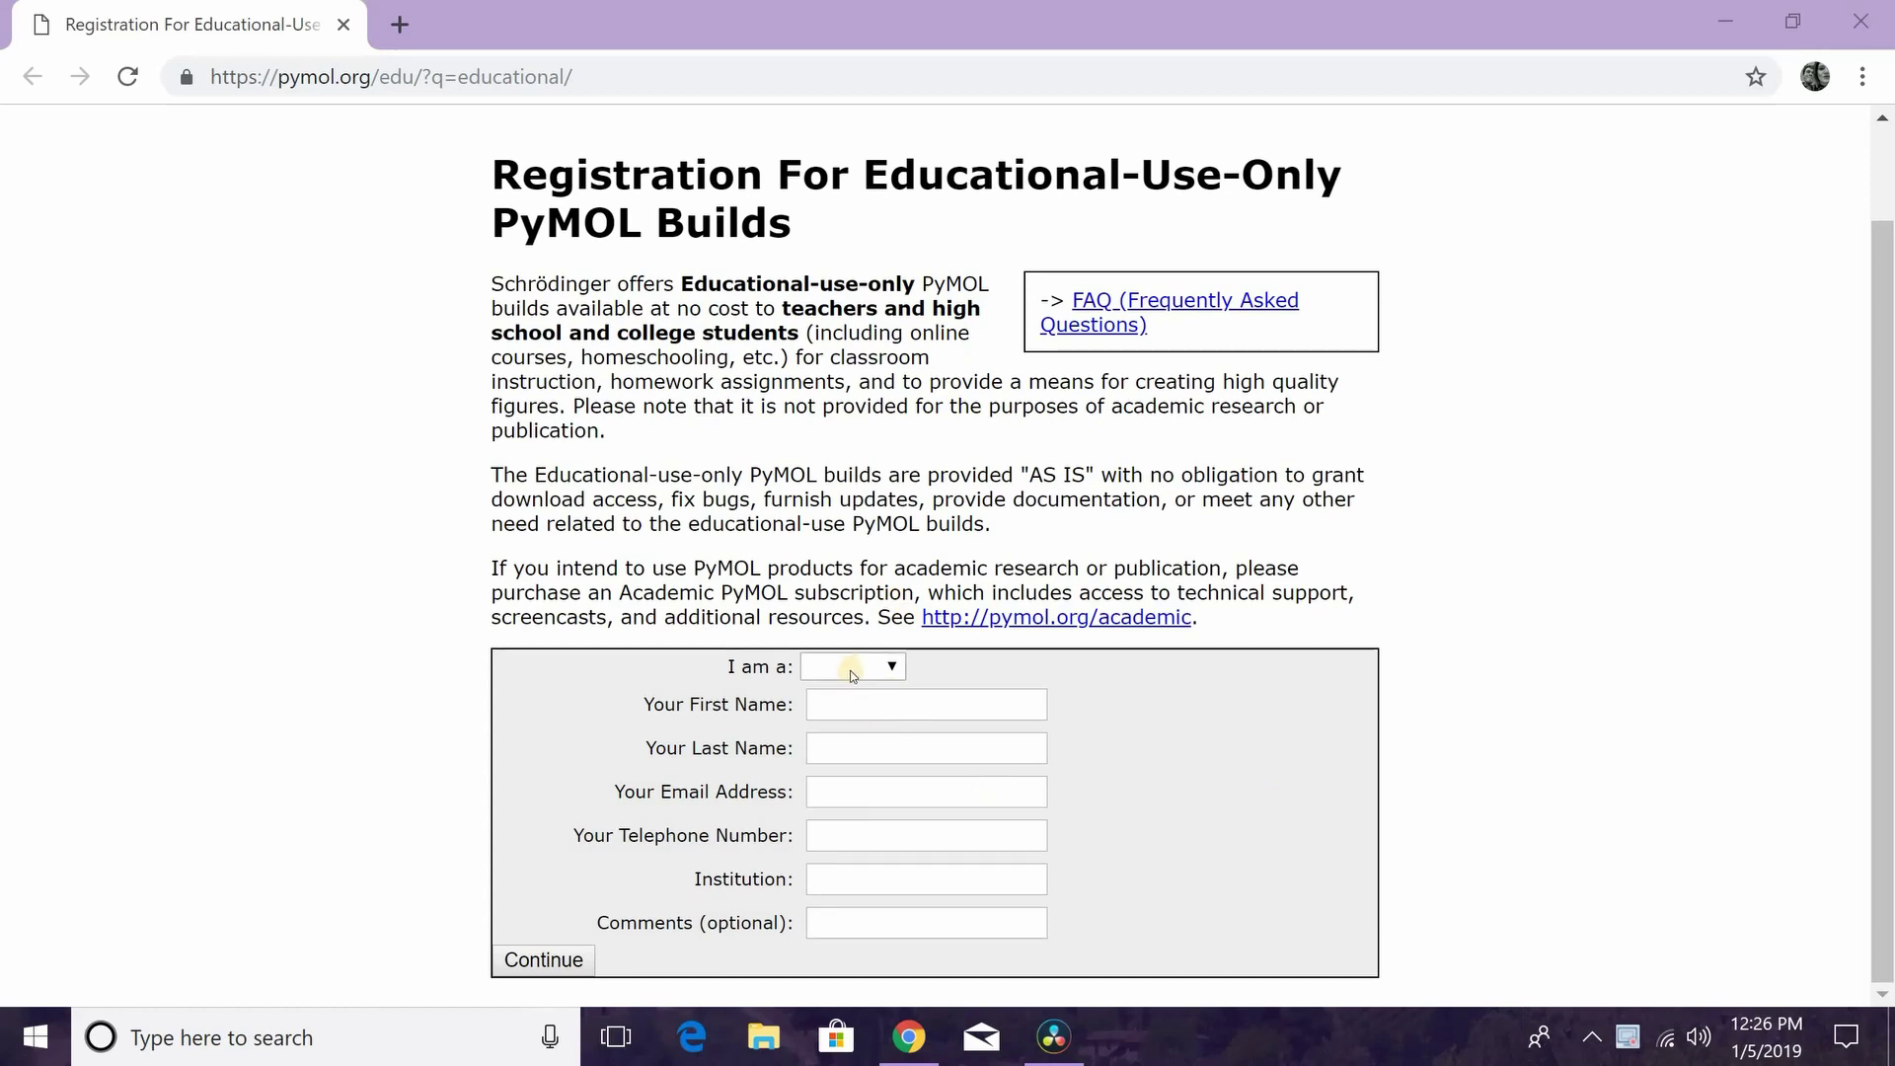
Check the available roles in the "I am a" field of the educational PyMOL registration form
left_click(888, 666)
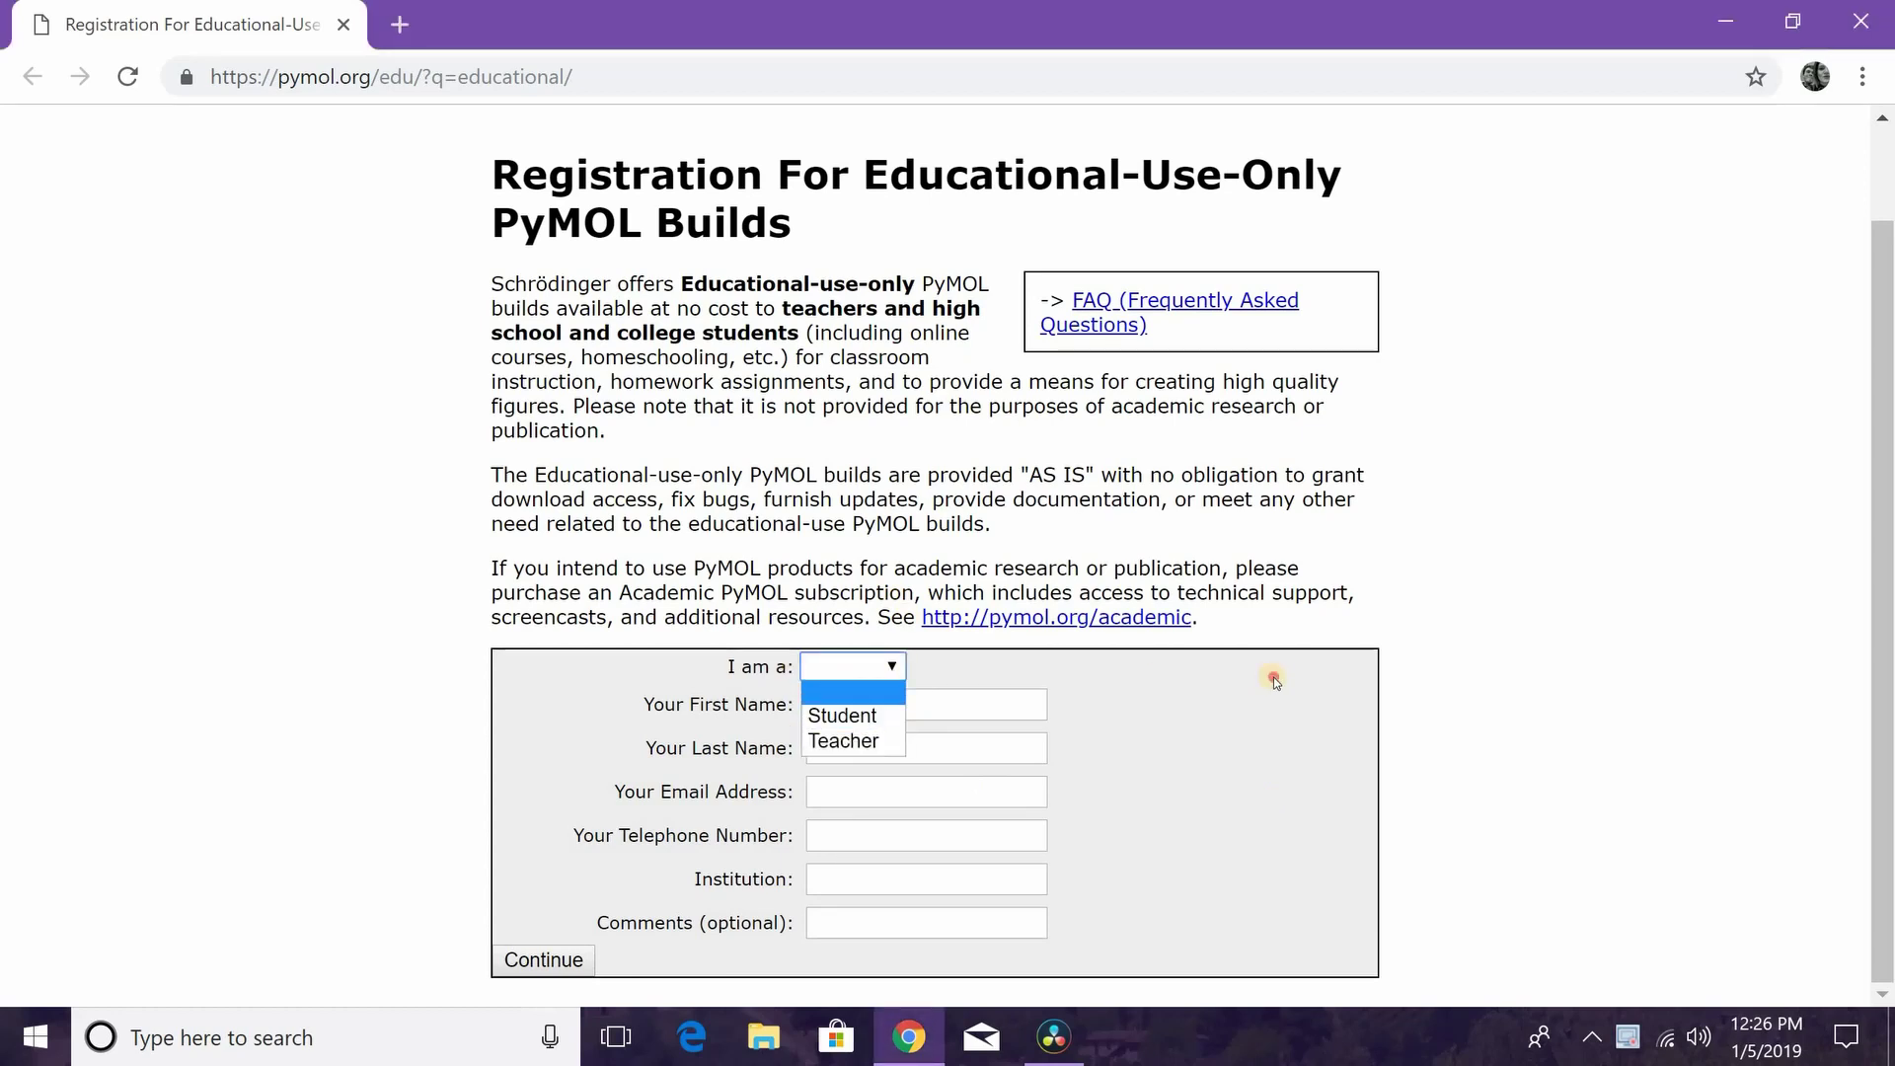
left_click(1106, 711)
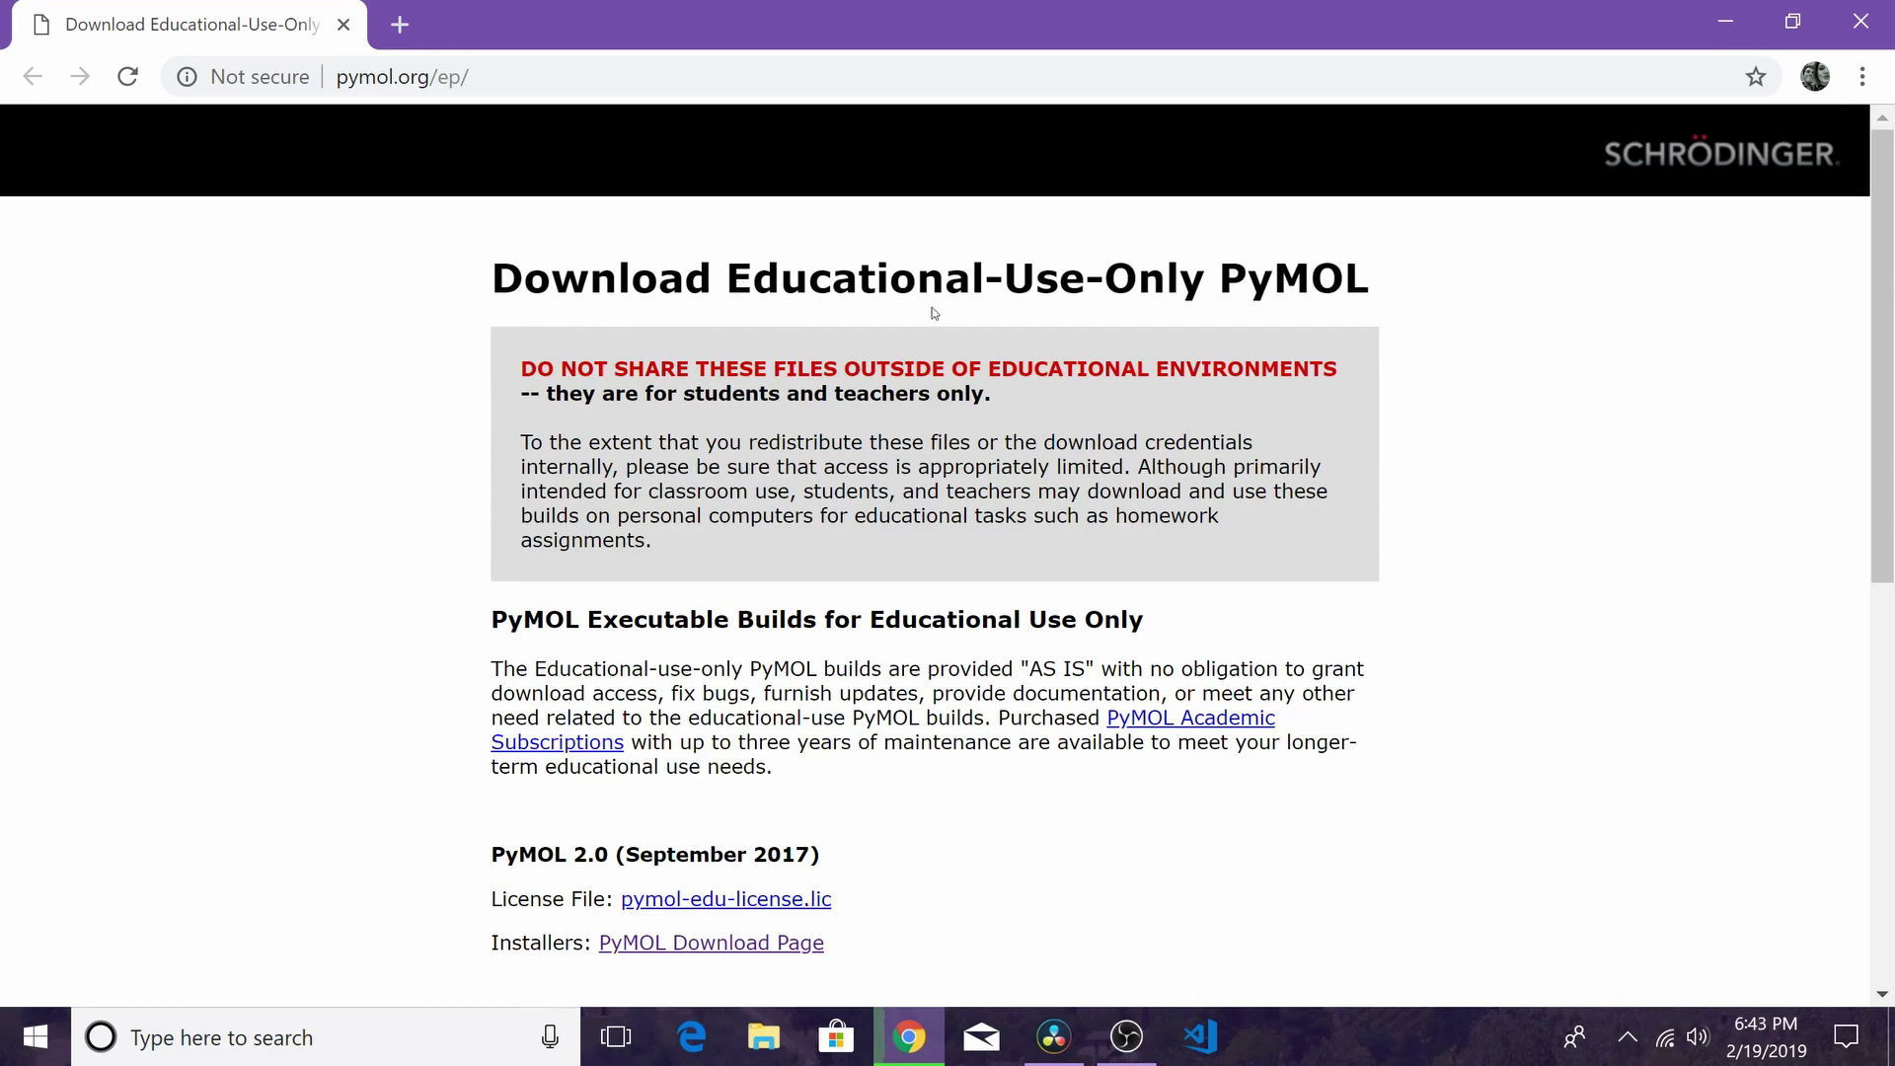
Download the PyMOL 2.0 license file pymol-edu-license.lic and cancel the running PyMOL 2.3.0 ZIP download
scroll(931, 313, "down", 2)
scroll(592, 296, "up", 2)
scroll(734, 462, "down", 1)
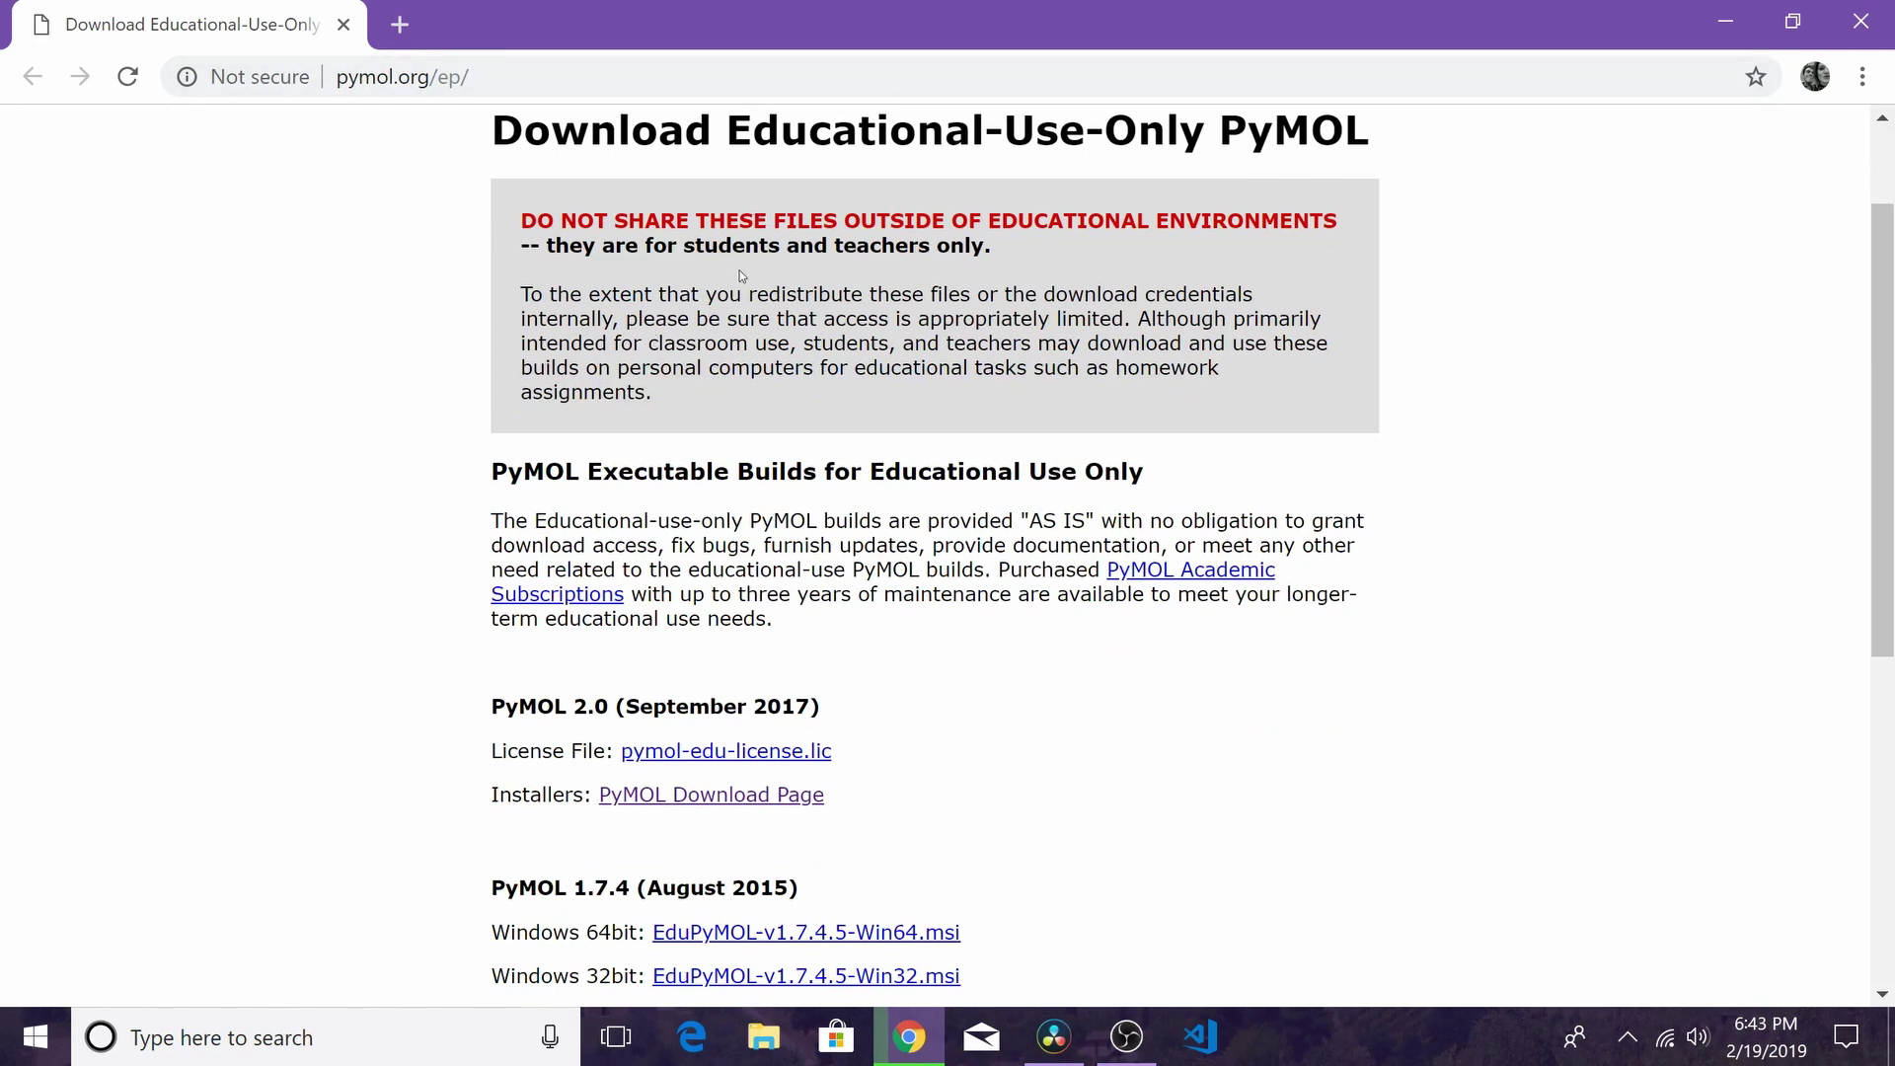
scroll(758, 672, "down", 1)
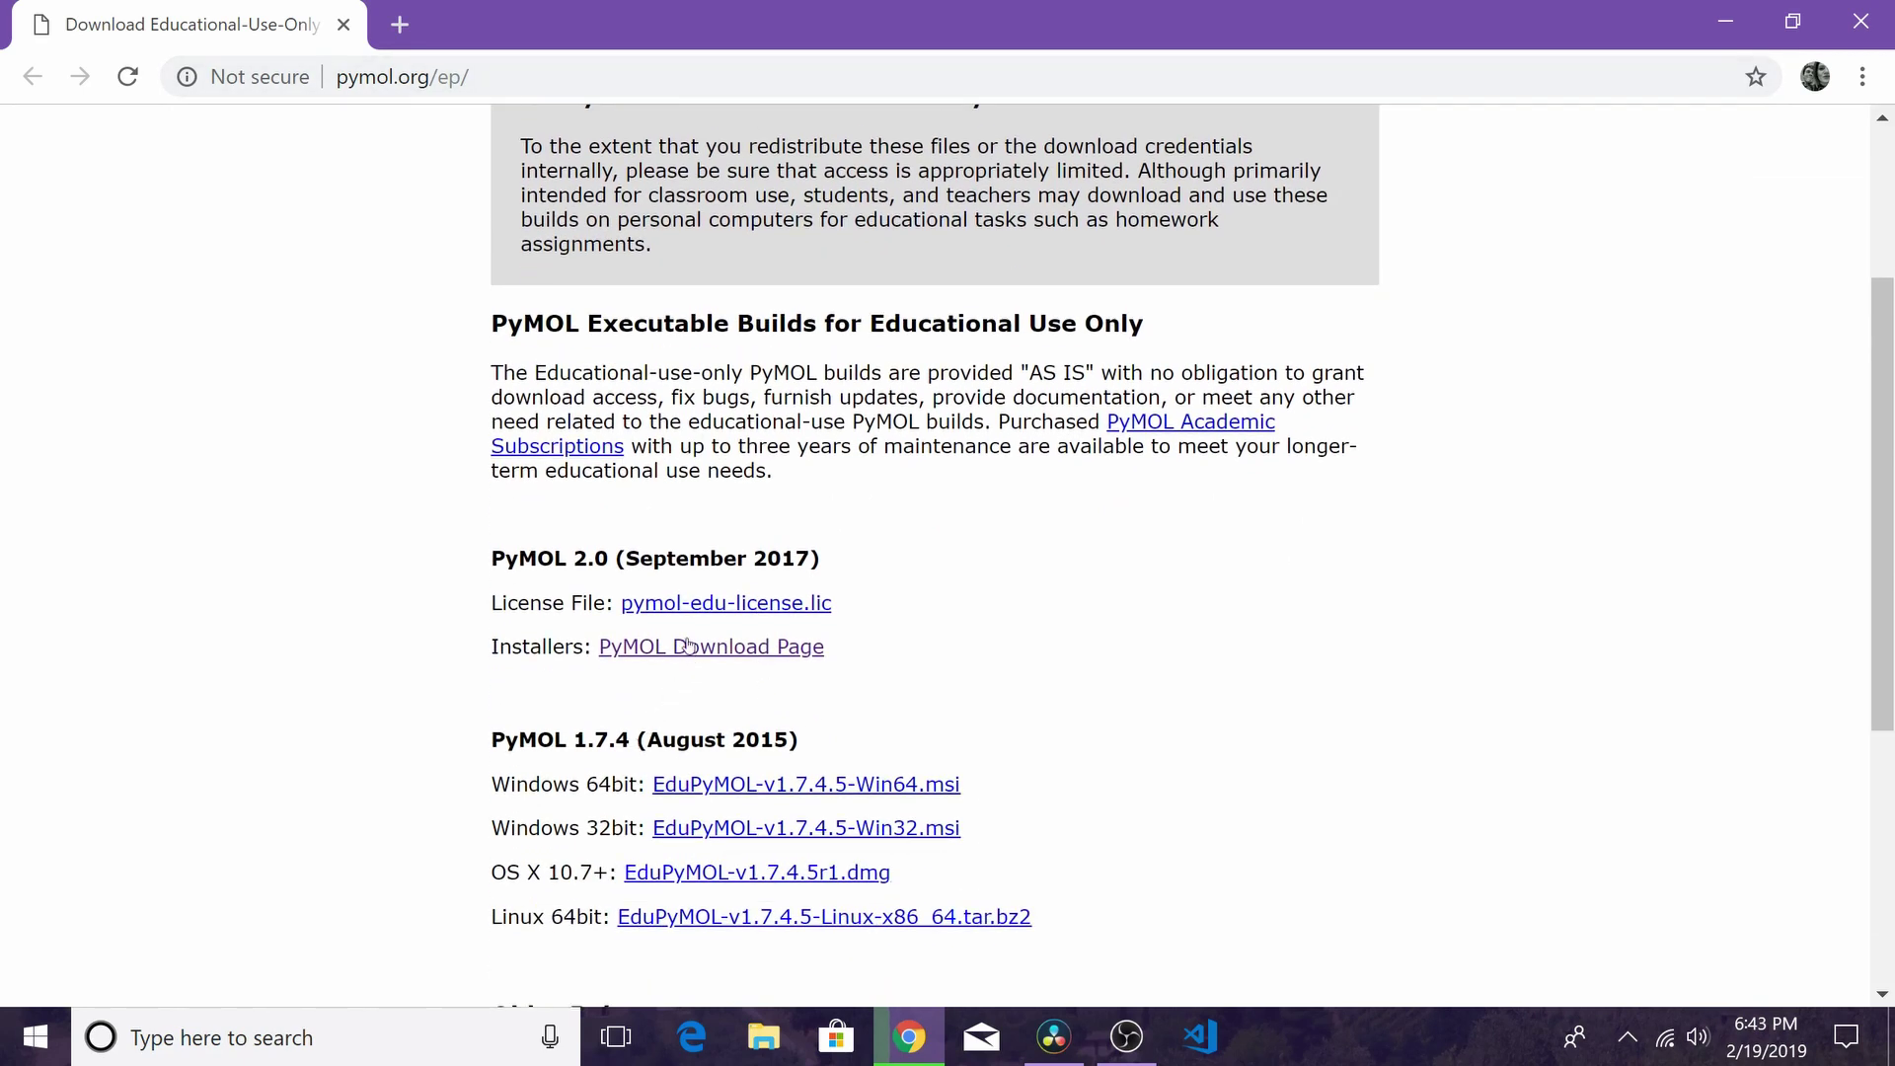
left_click(736, 609)
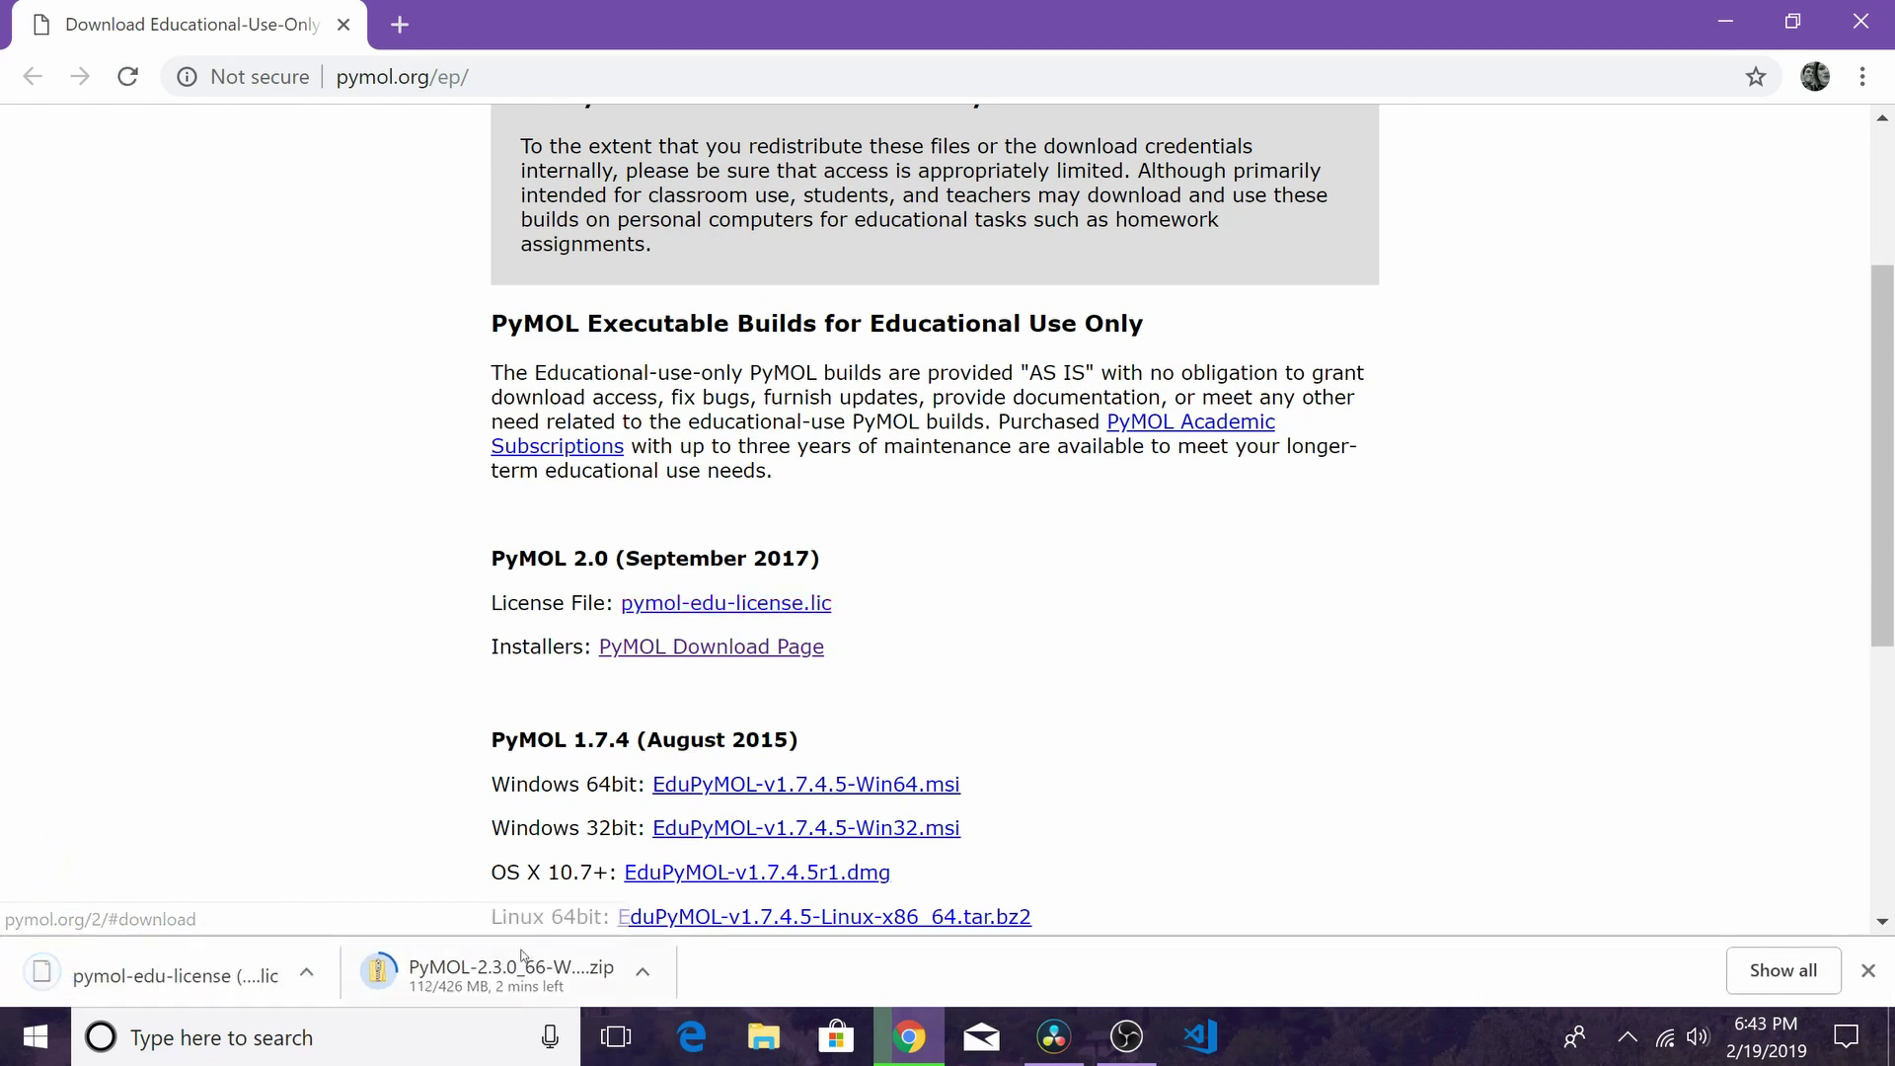
right_click(523, 955)
left_click(577, 937)
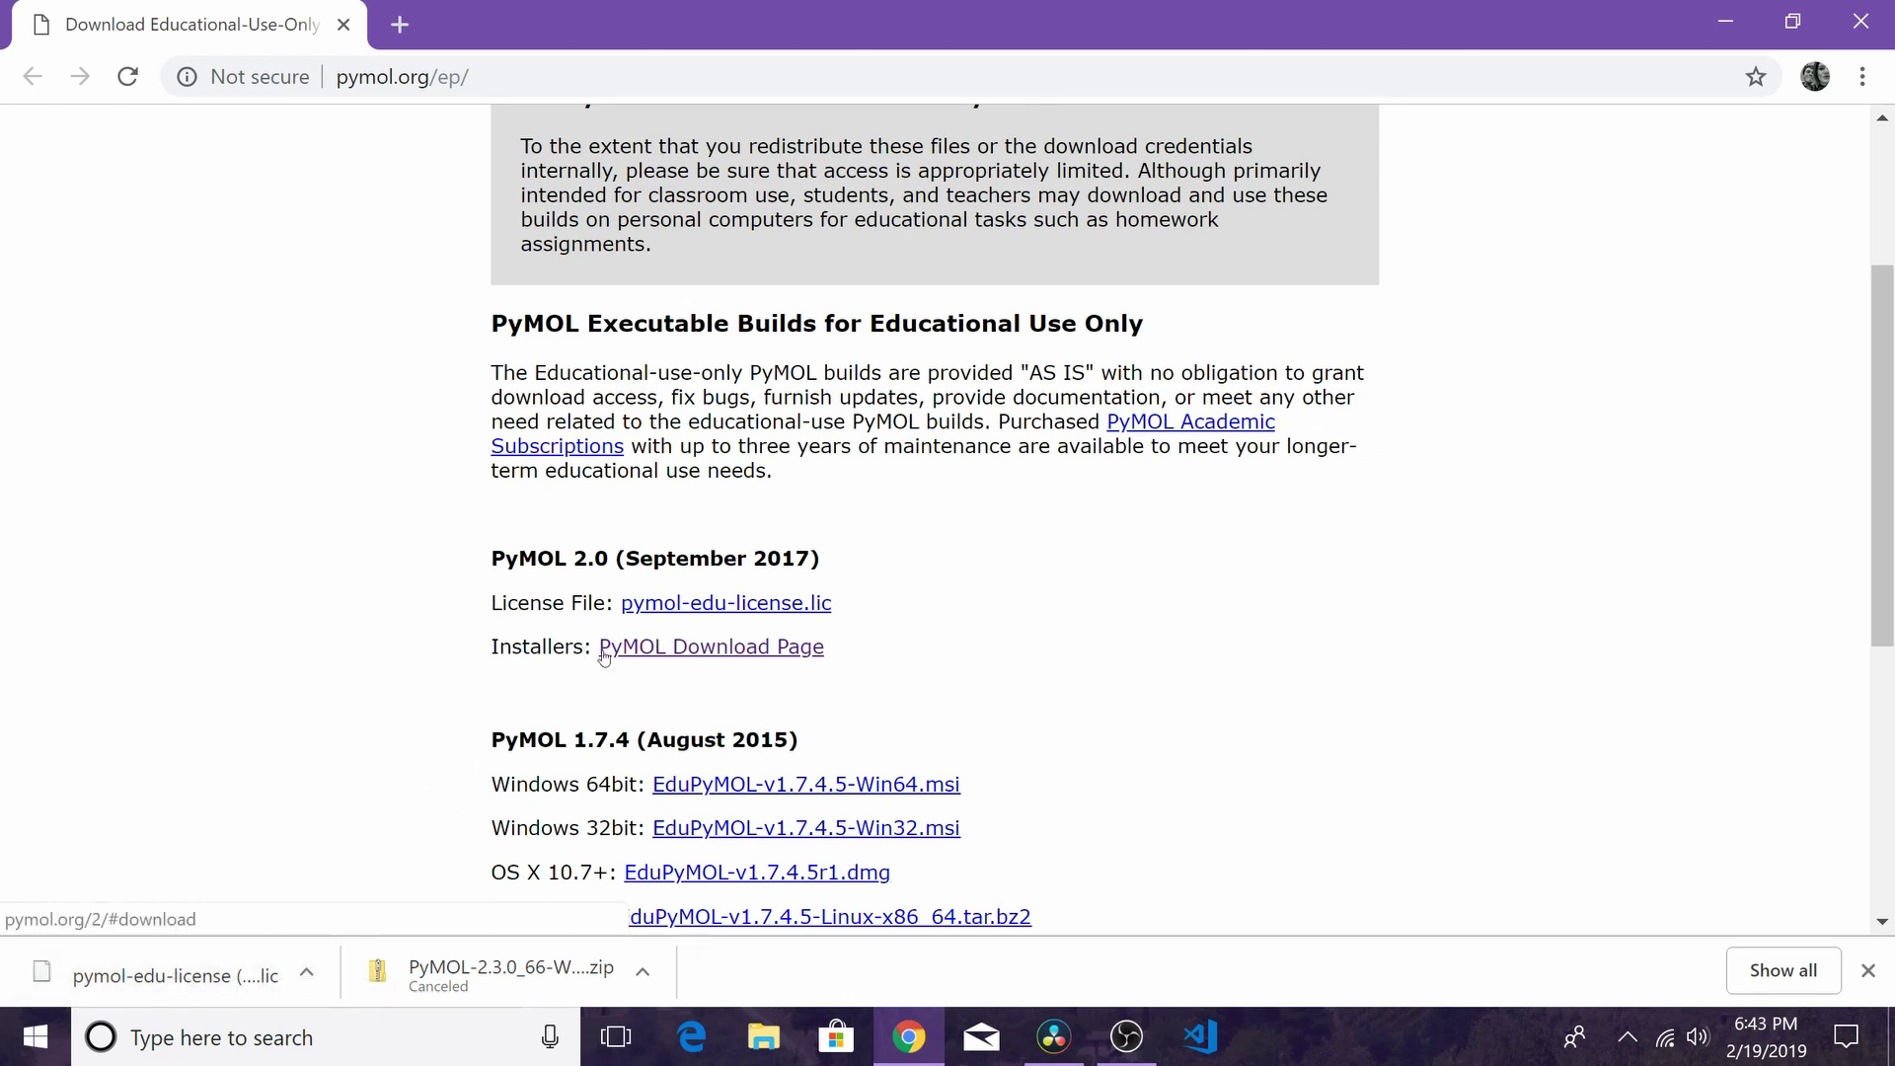
Download the Windows EXE installer from the PyMOL Download Page, declining to save the login password
left_click(670, 648)
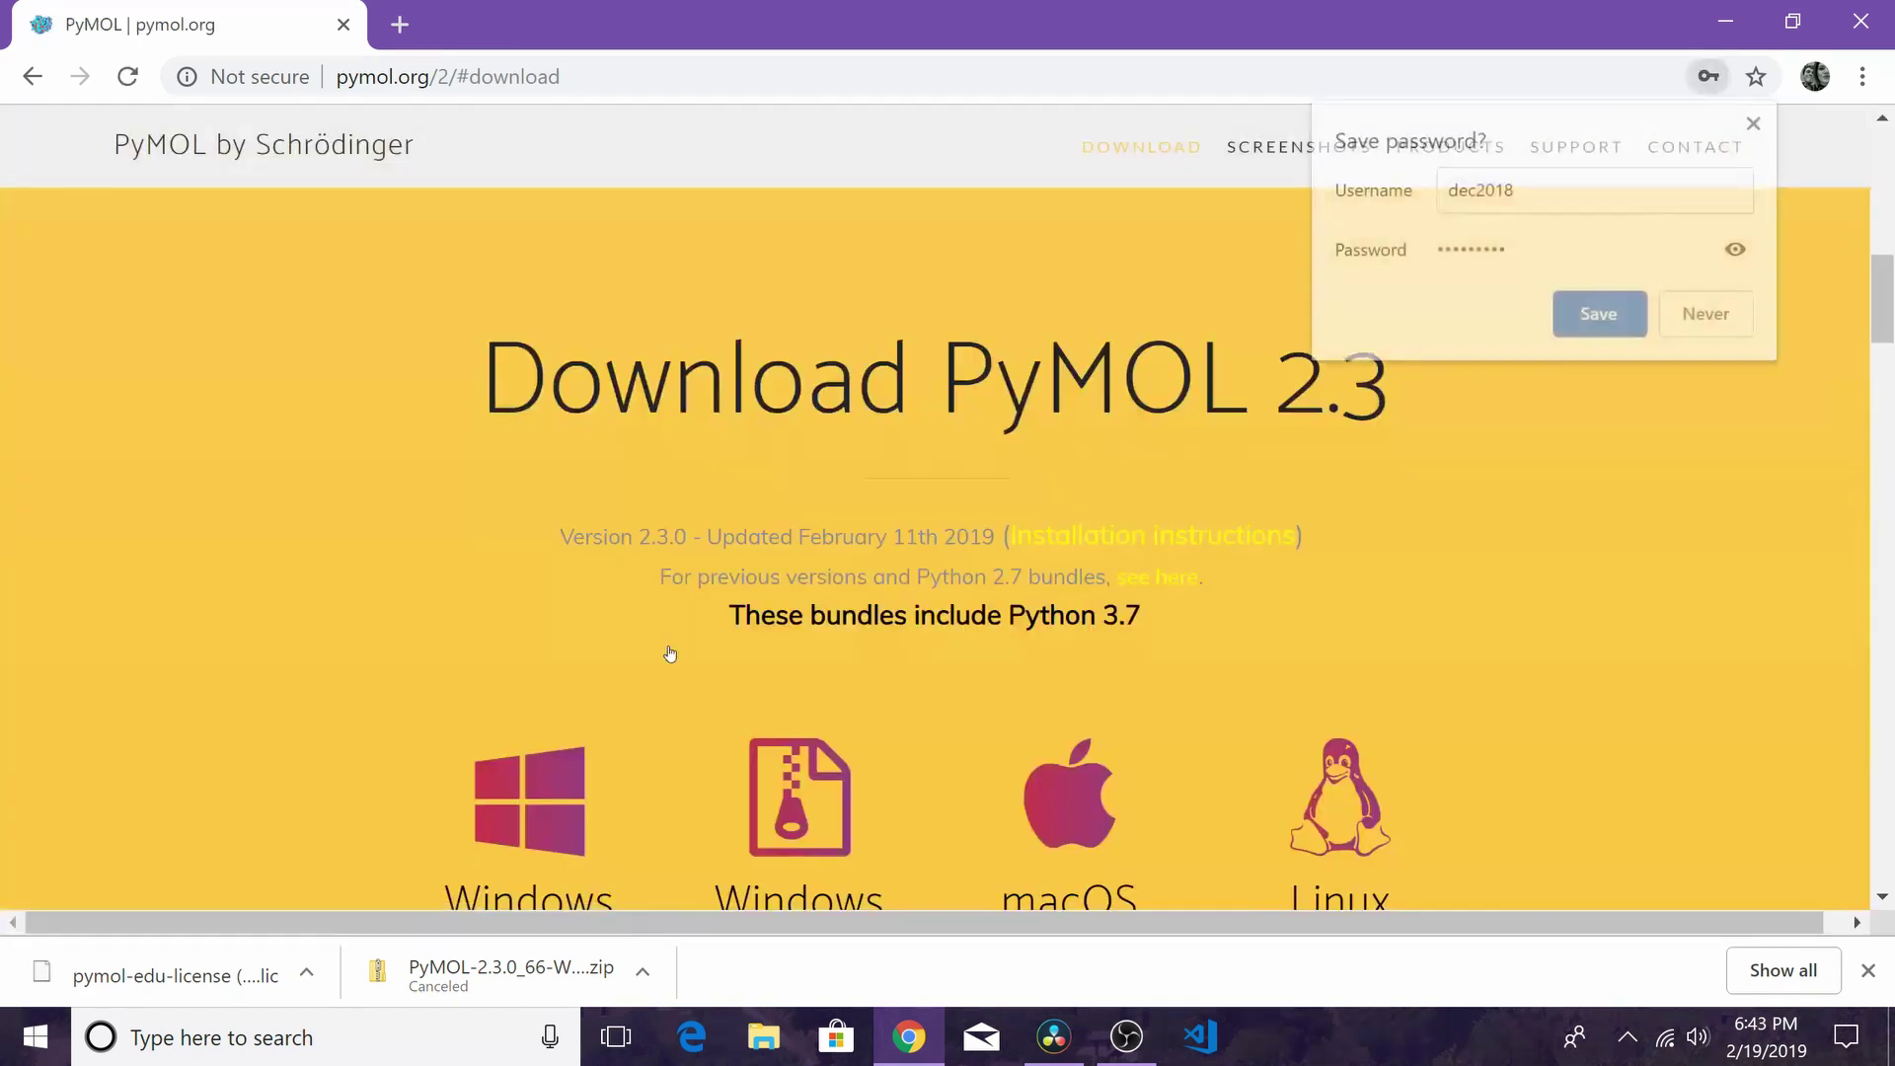
left_click(1713, 321)
scroll(740, 516, "down", 3)
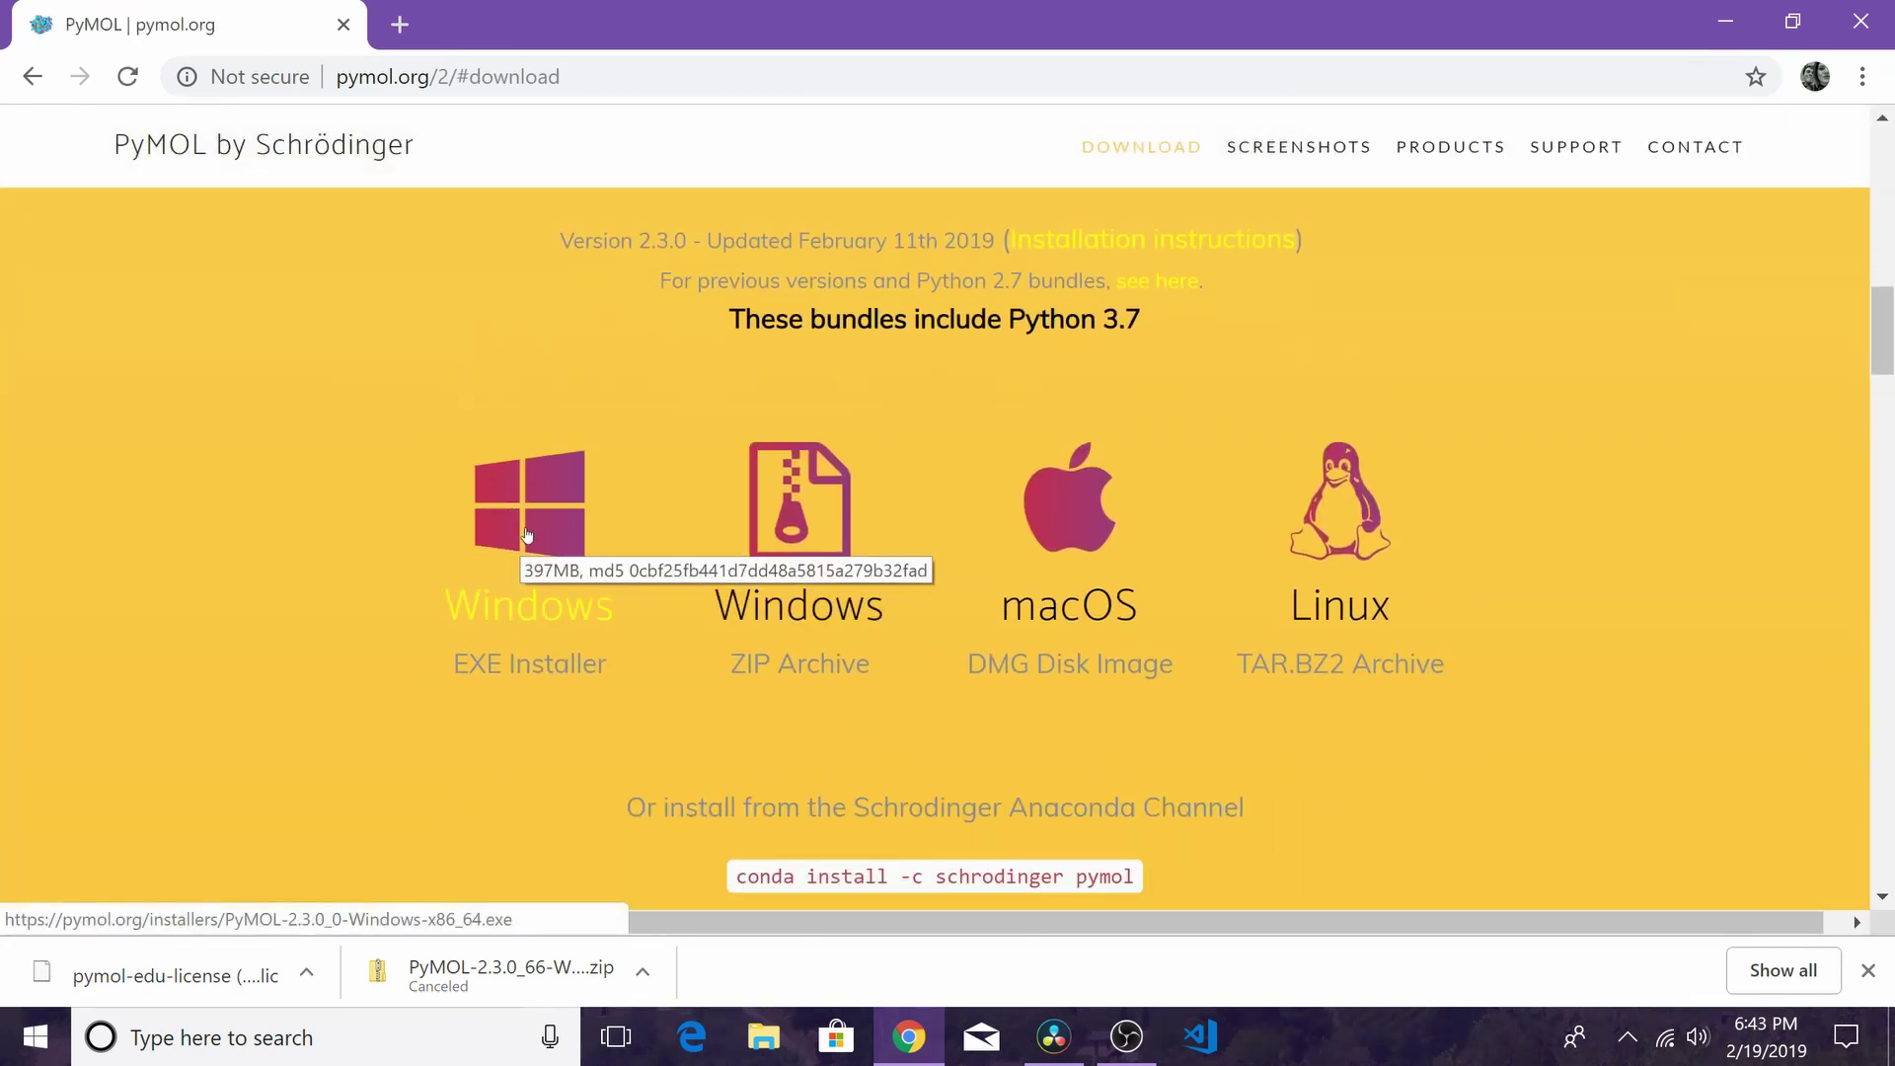
left_click(528, 534)
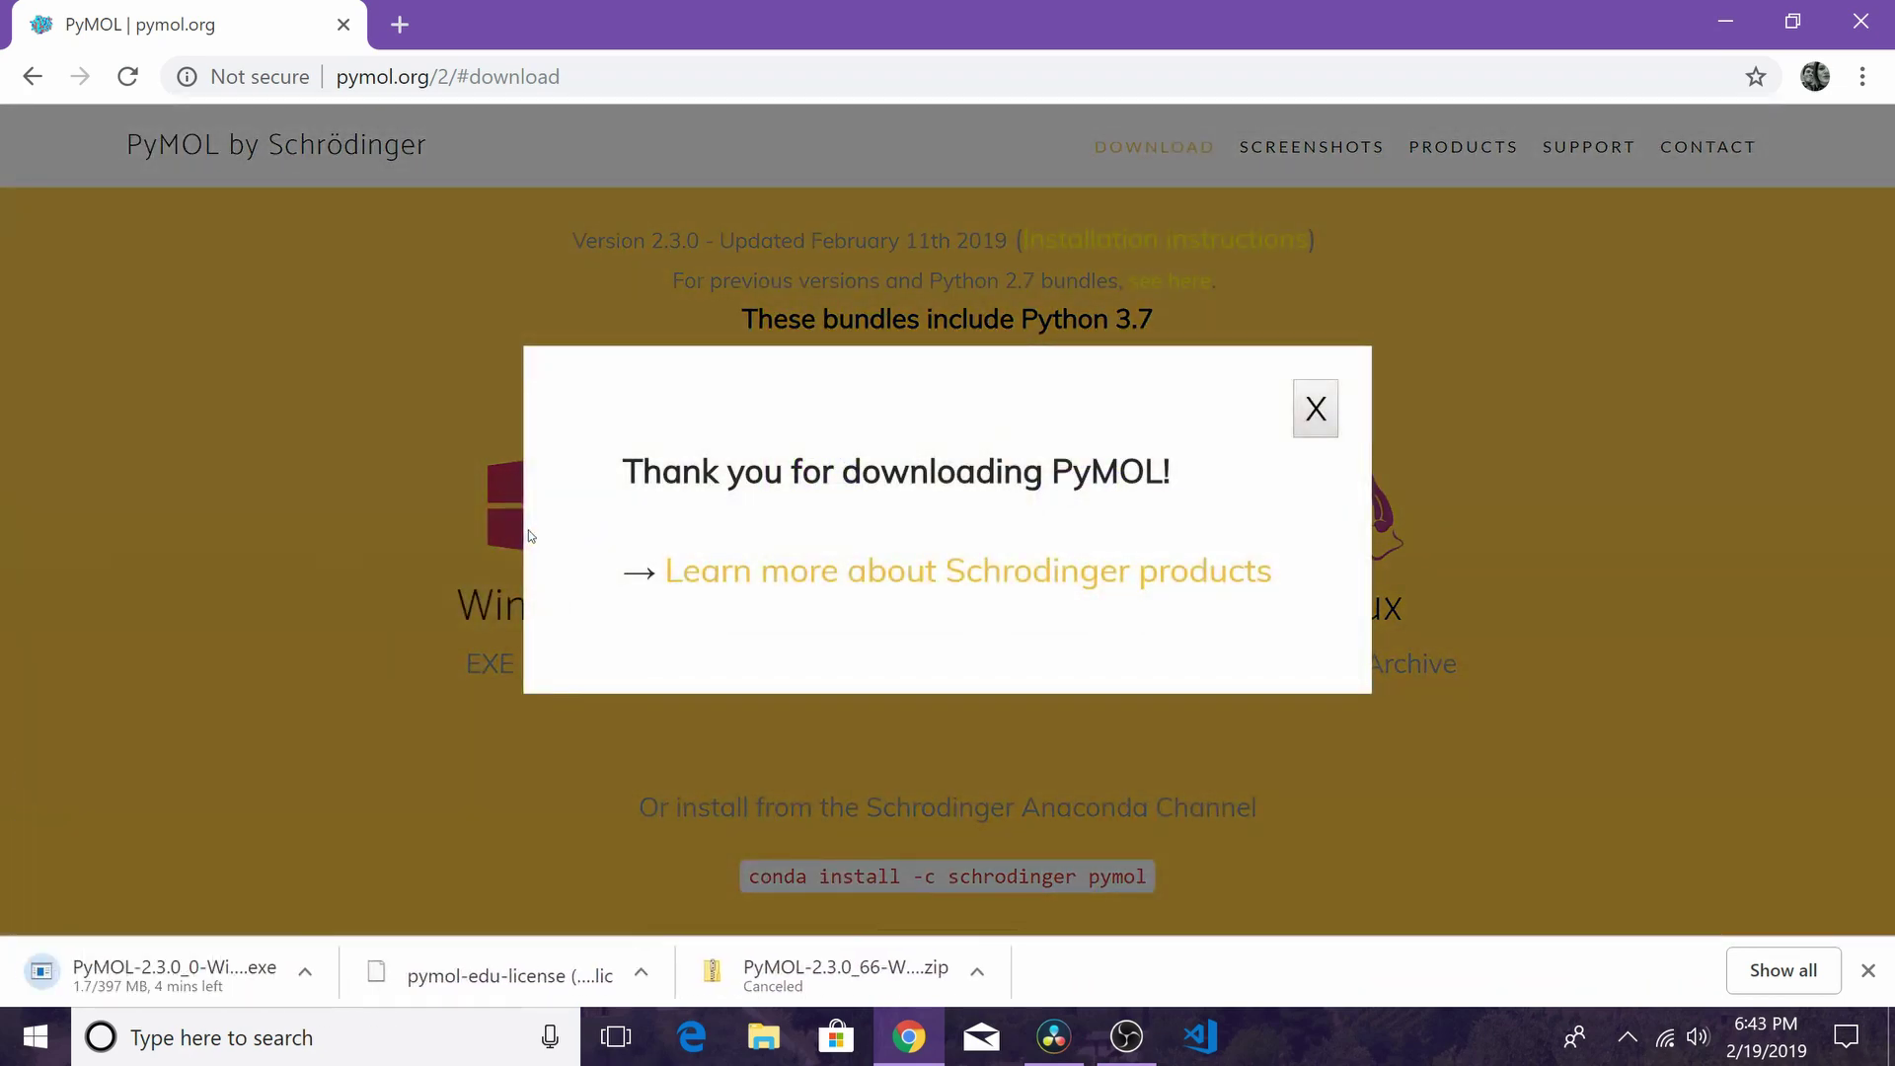
left_click(1316, 408)
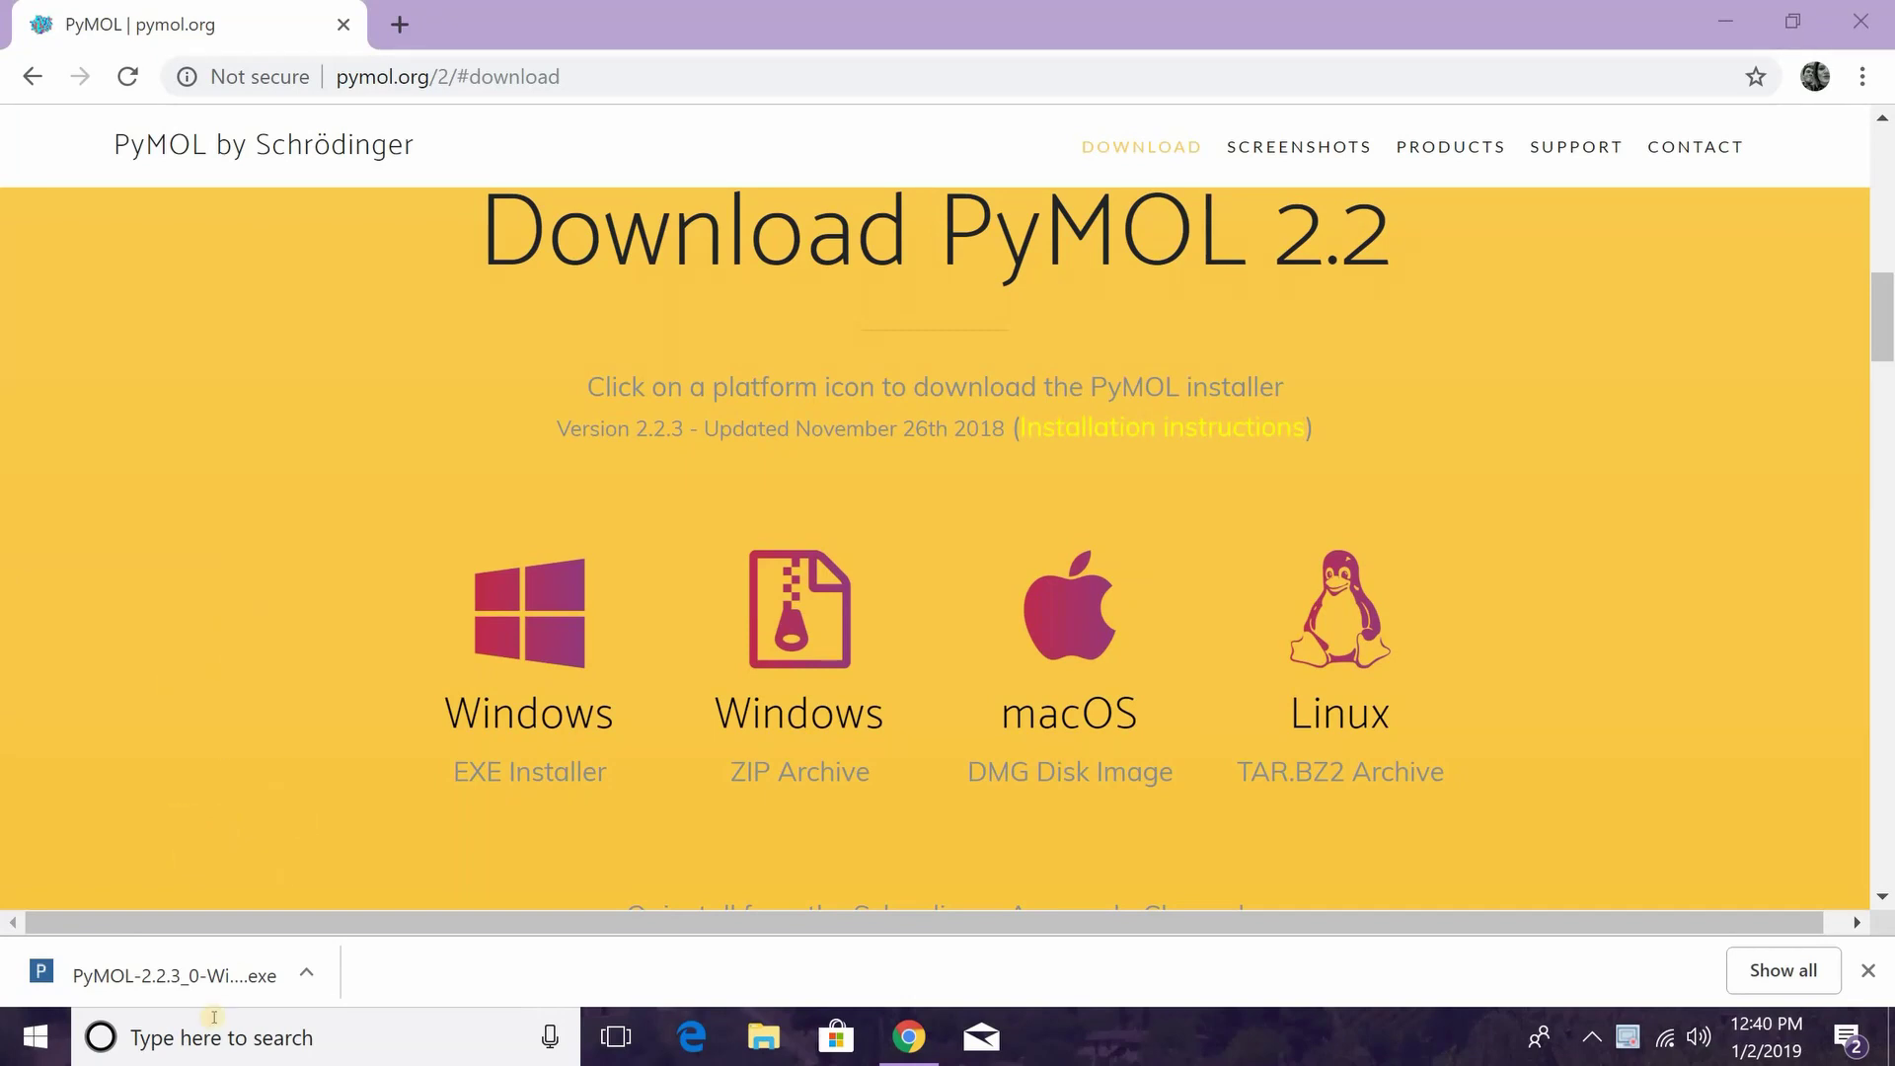
Run the downloaded PyMOL 2.2.3 installer, accept the license agreement and set the installation type to All Users
left_click(174, 974)
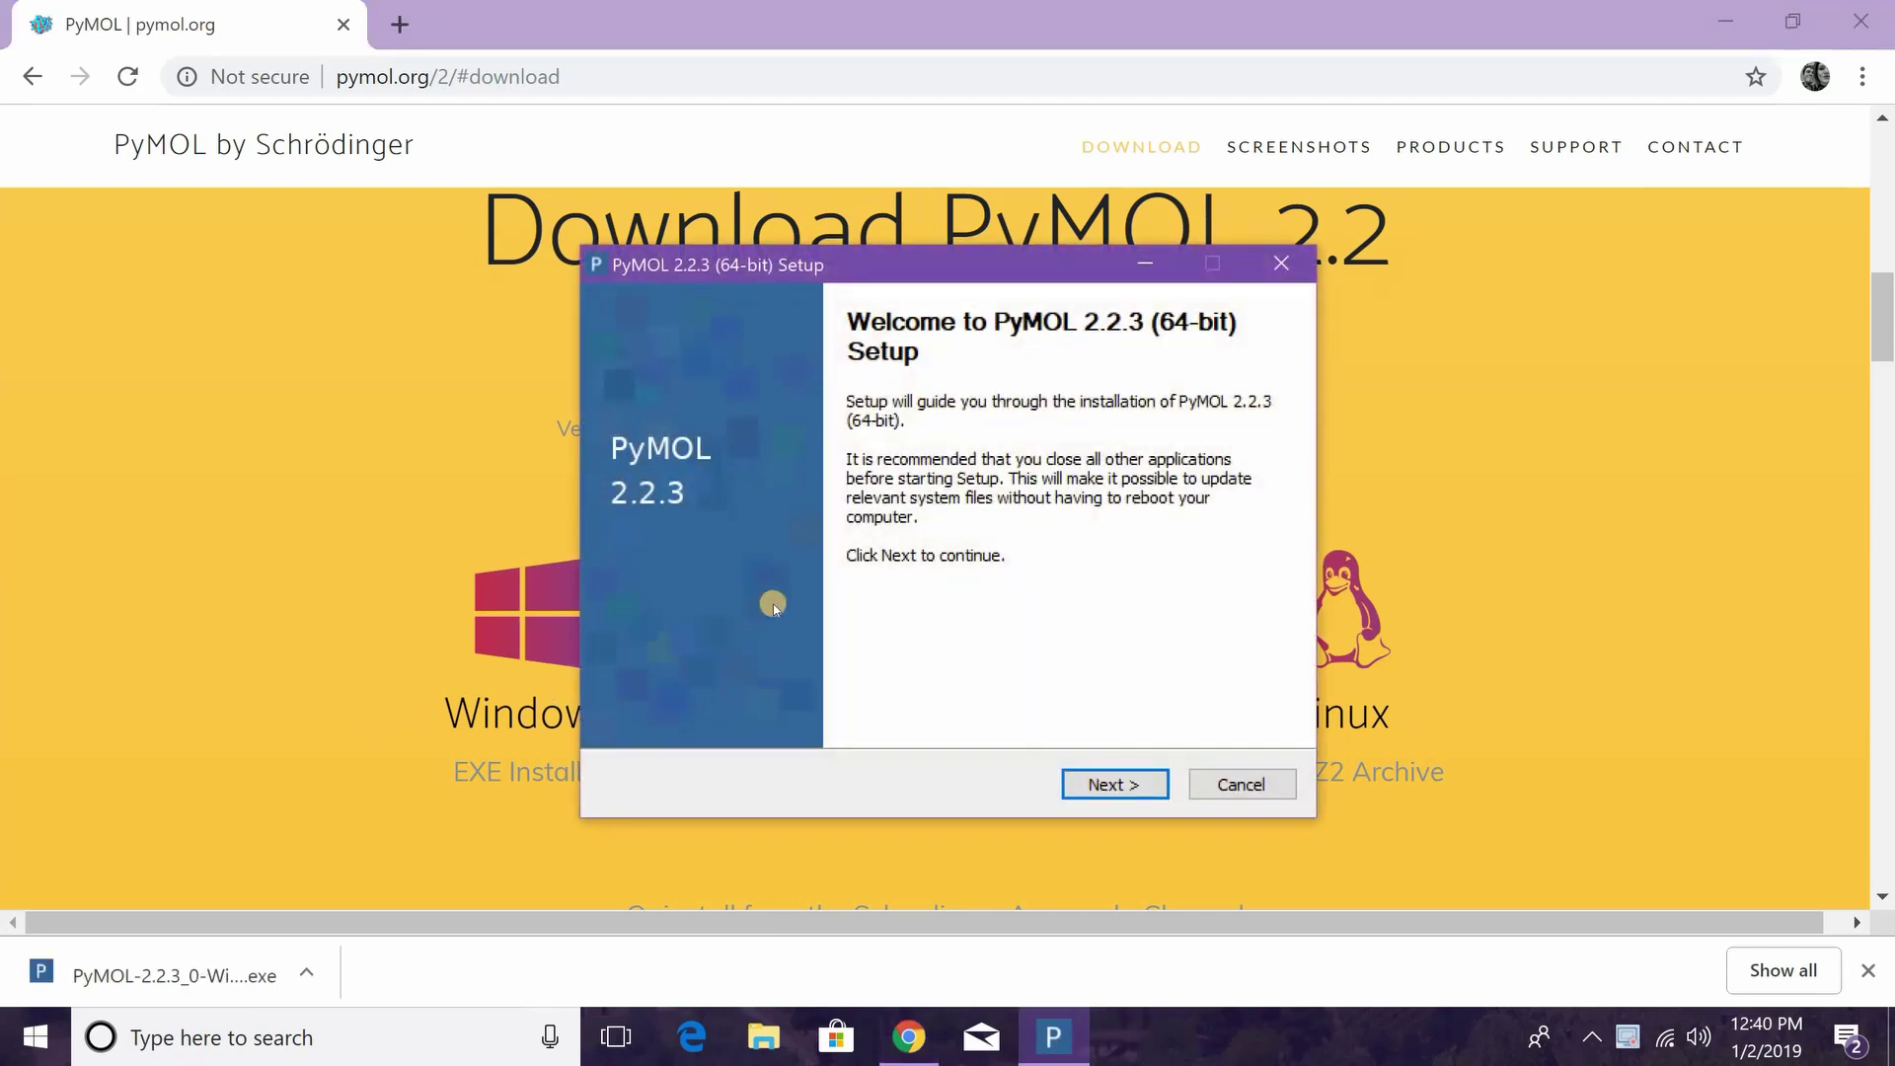
left_click(1107, 787)
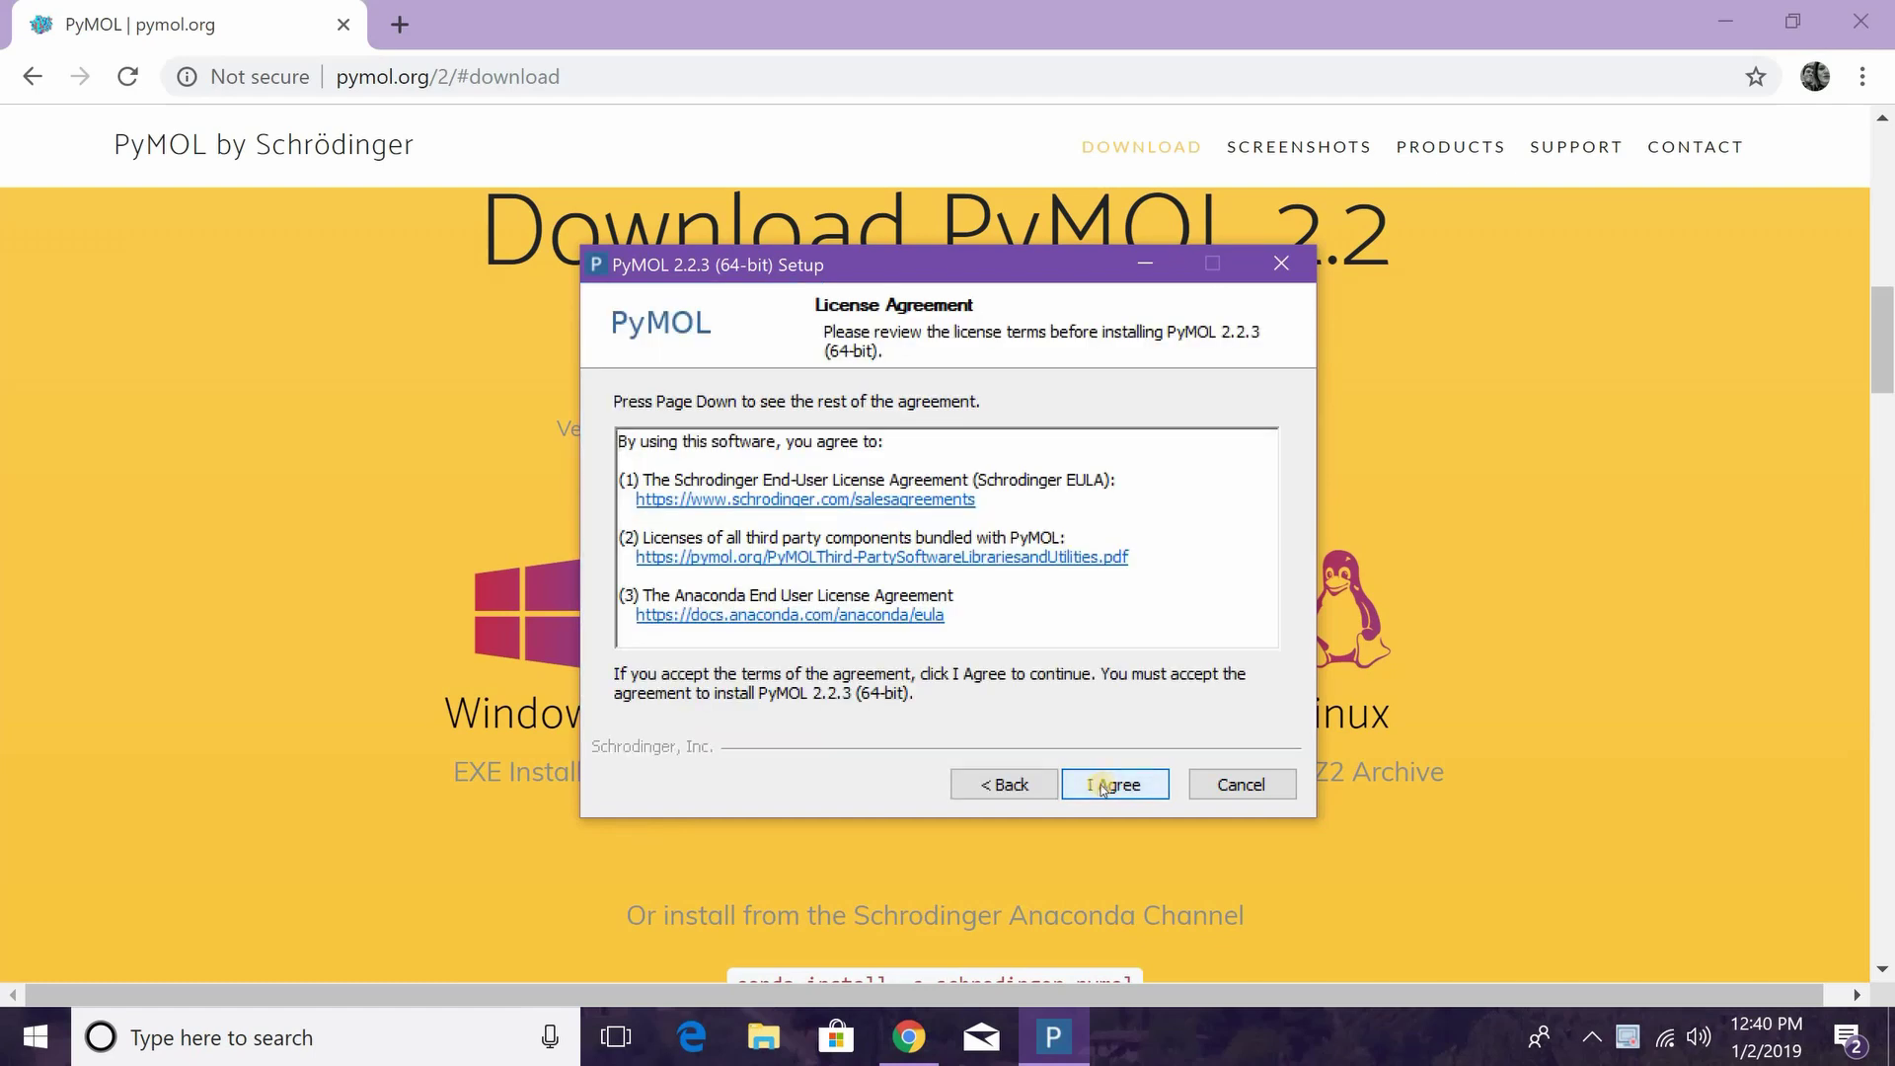
left_click(1102, 786)
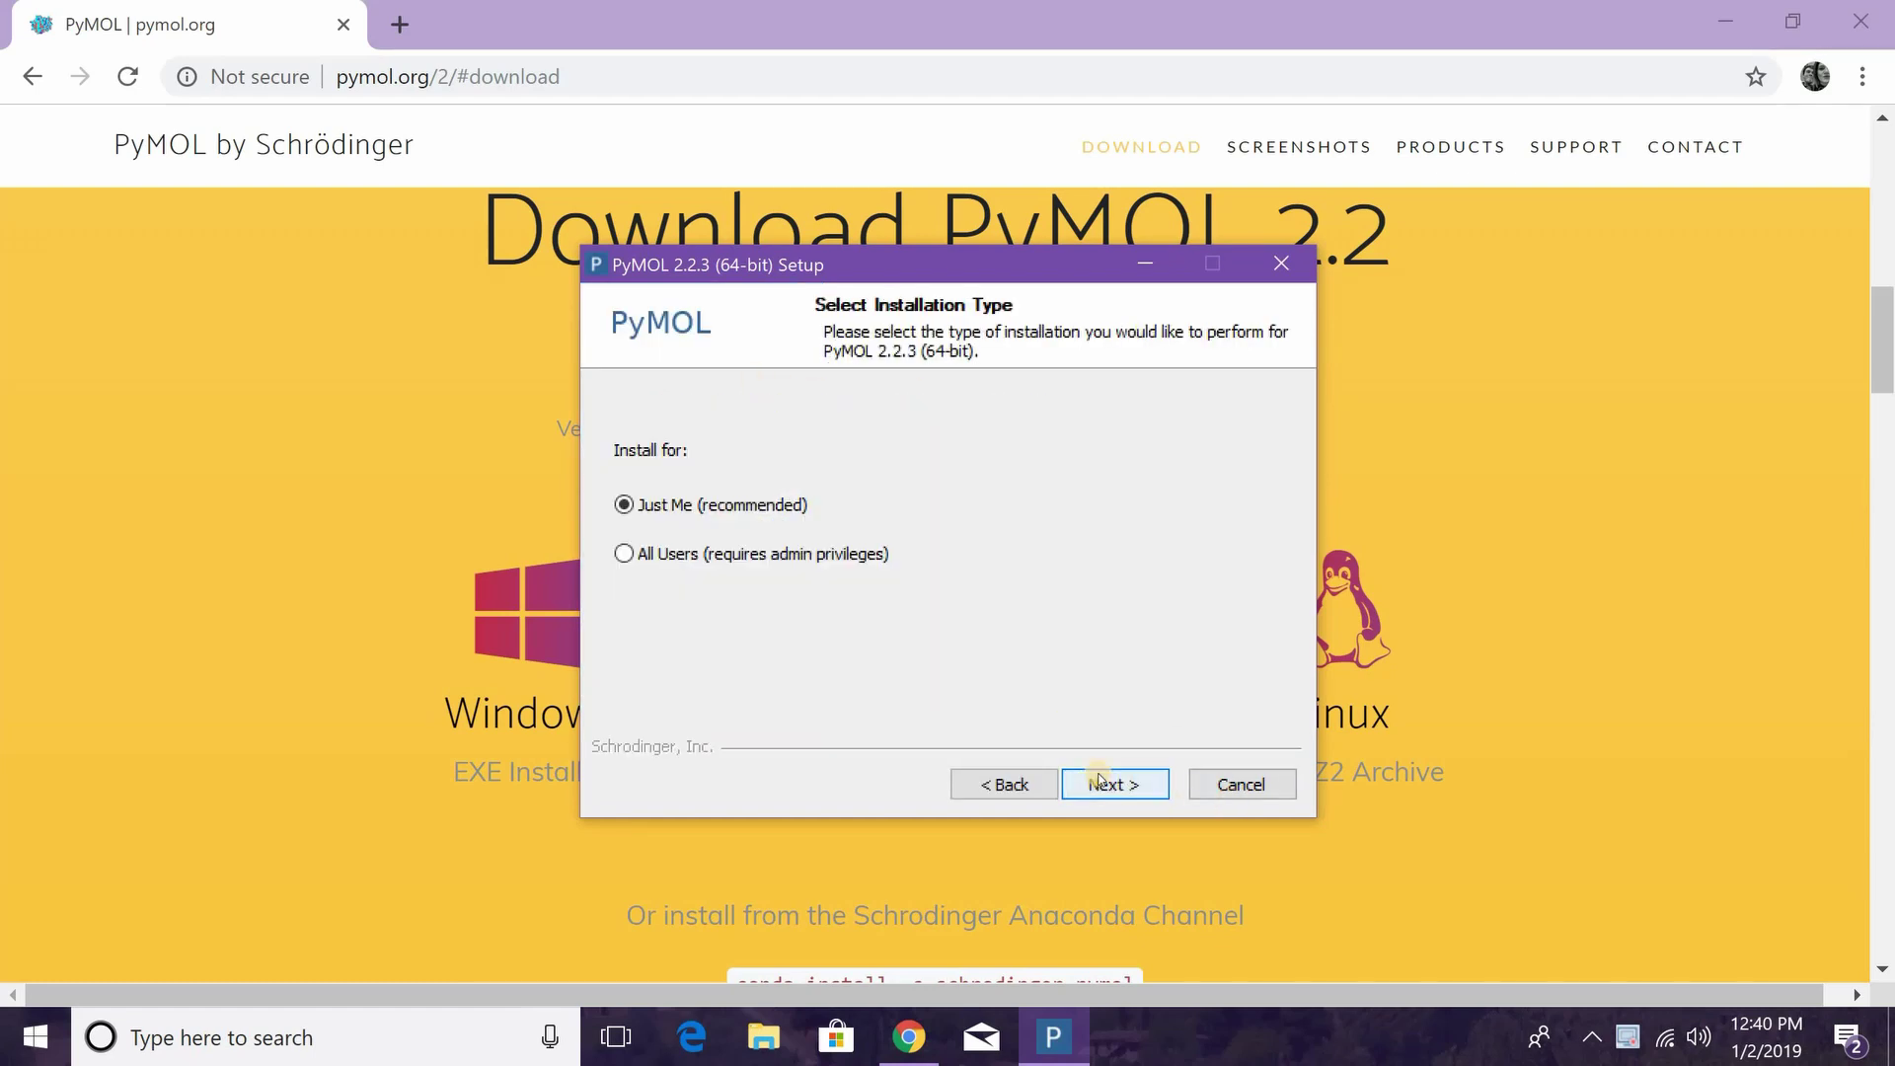
left_click(730, 563)
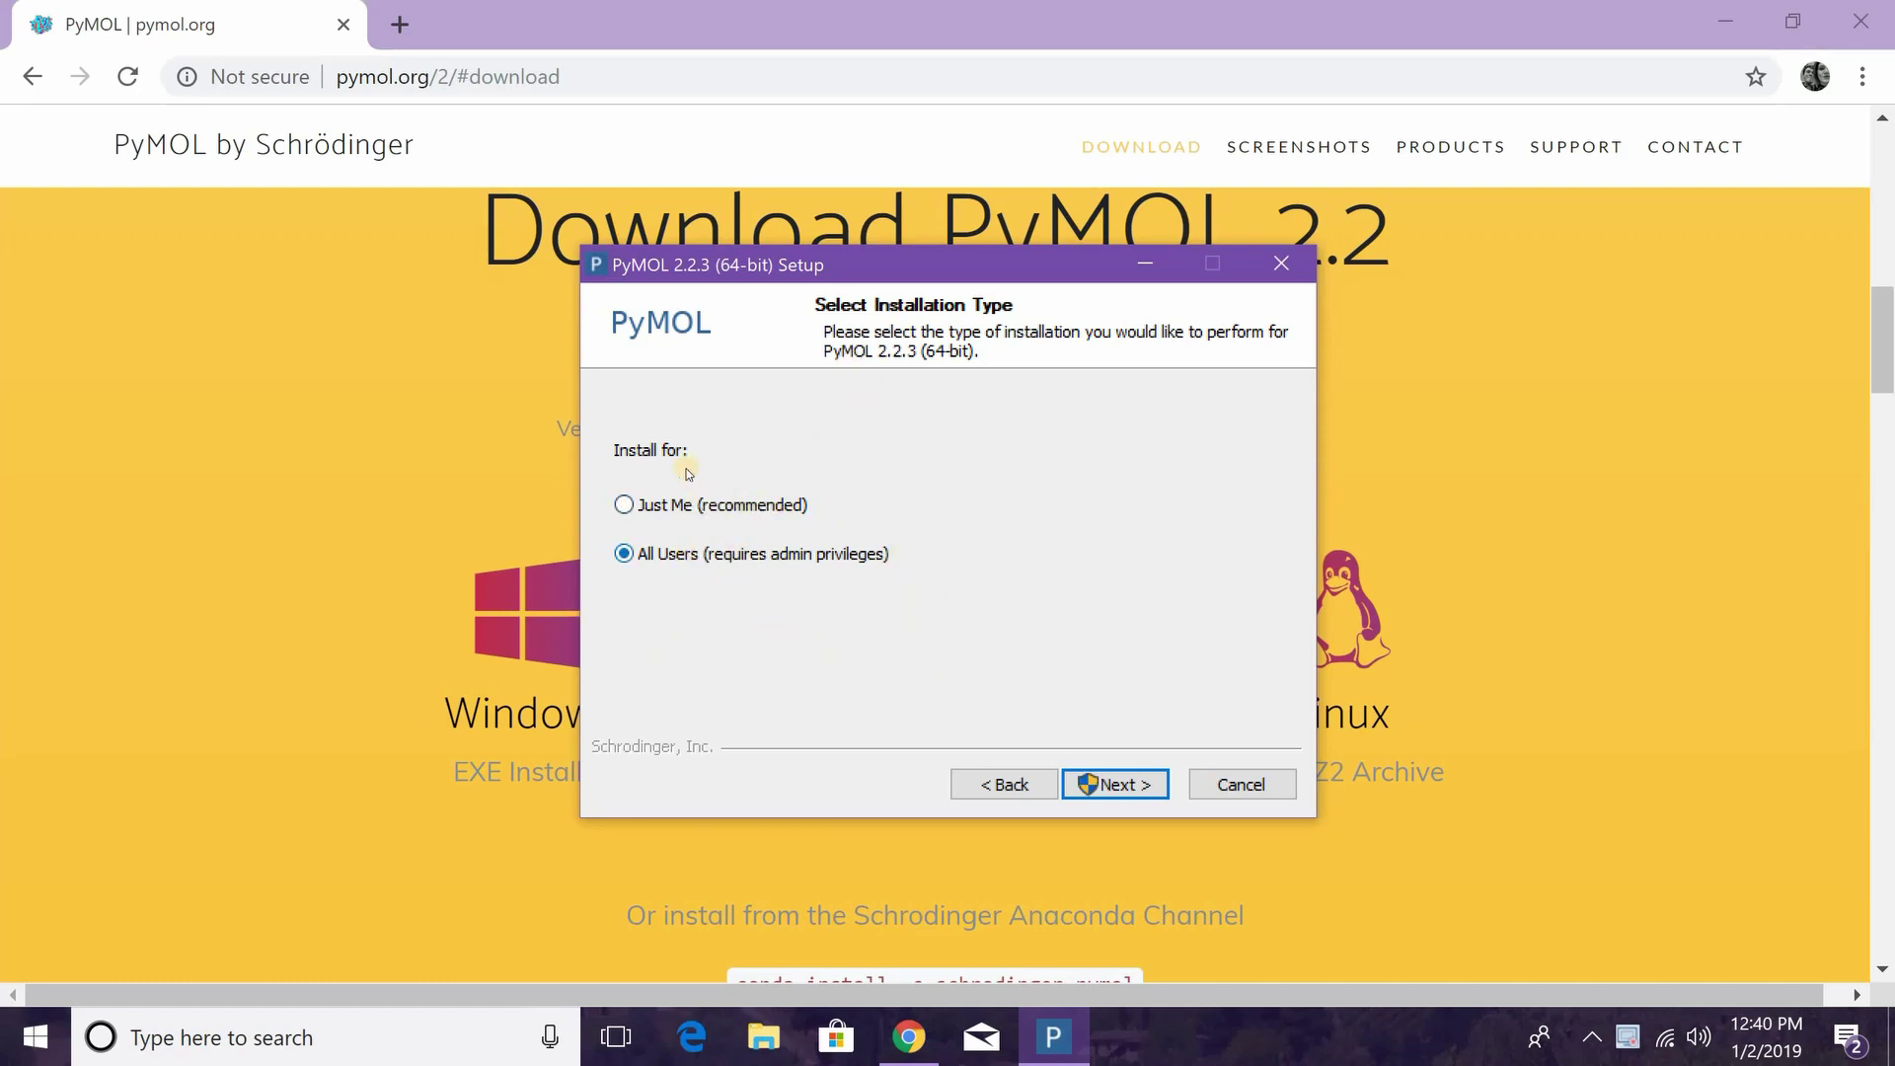
left_click(1111, 784)
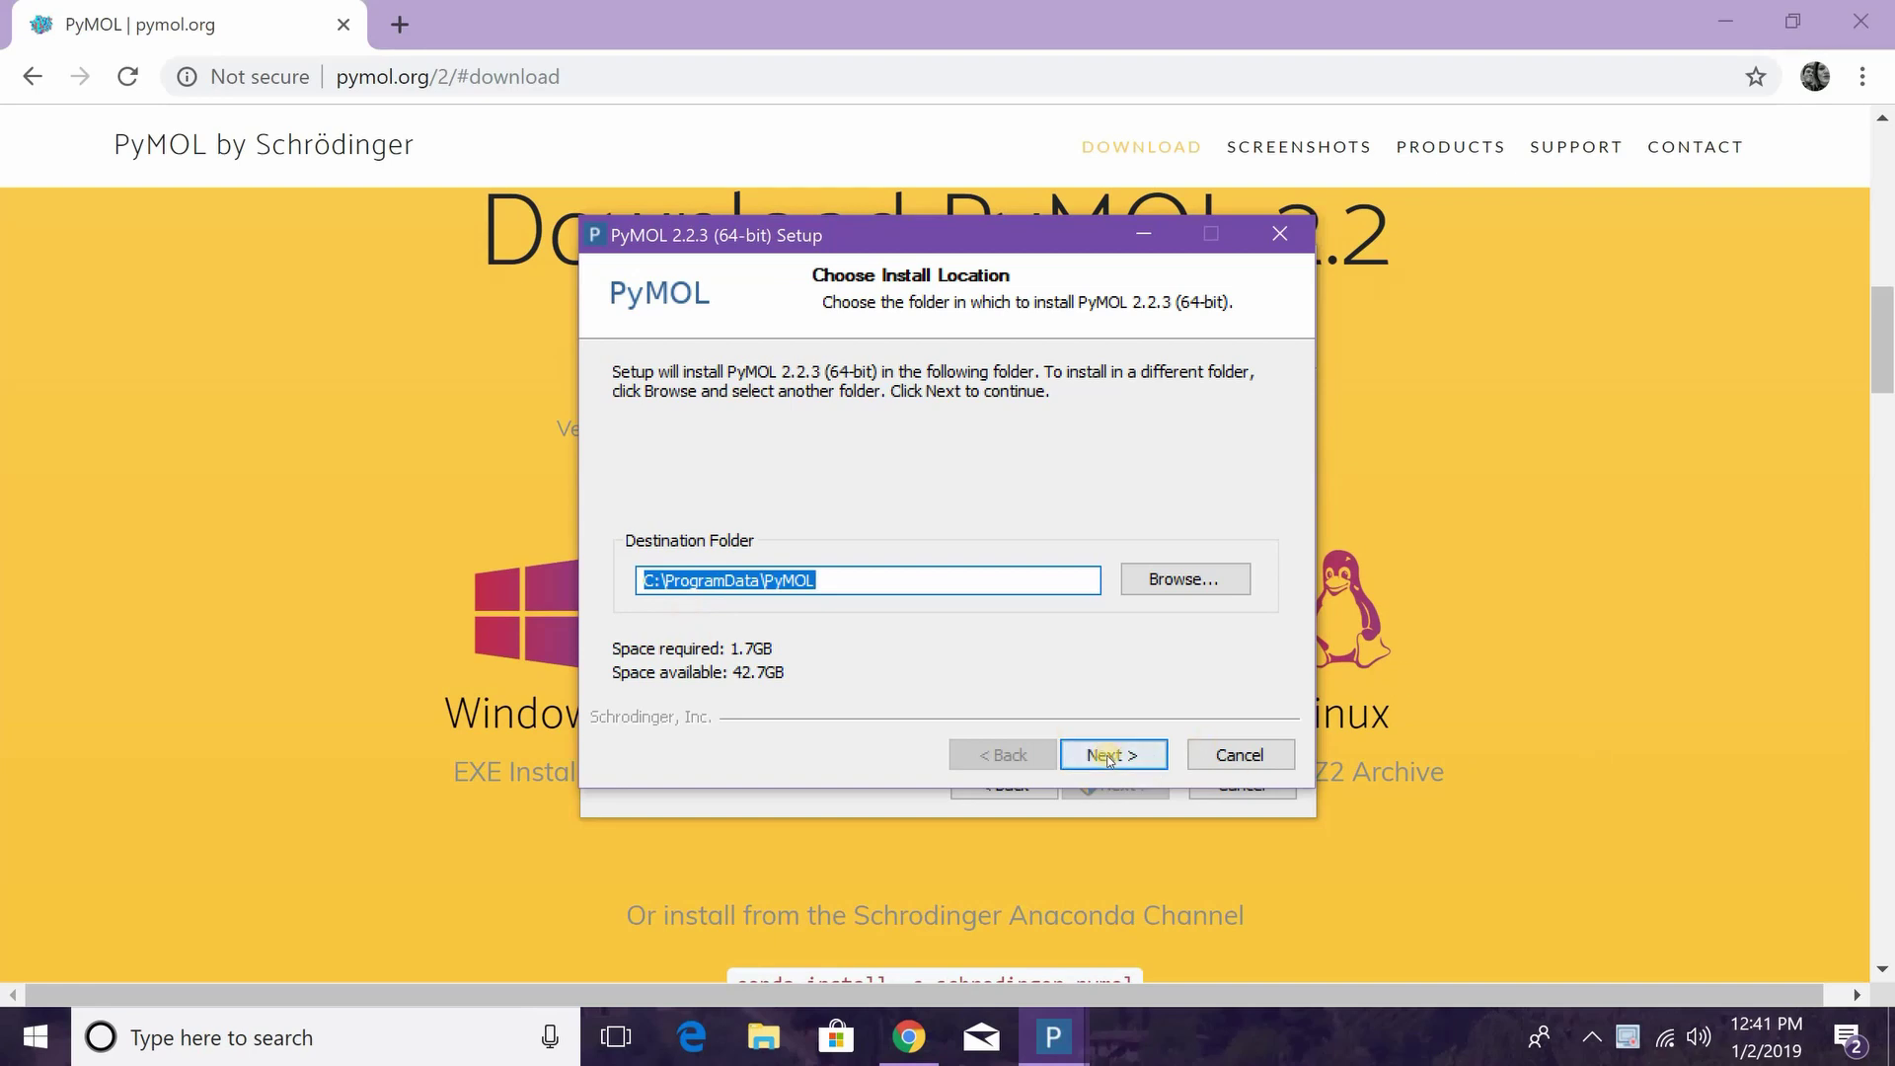
Install PyMOL in C:\ProgramData\PyMOL with only Anaconda registered as the system Python 2.7, and complete the setup
left_click(1137, 760)
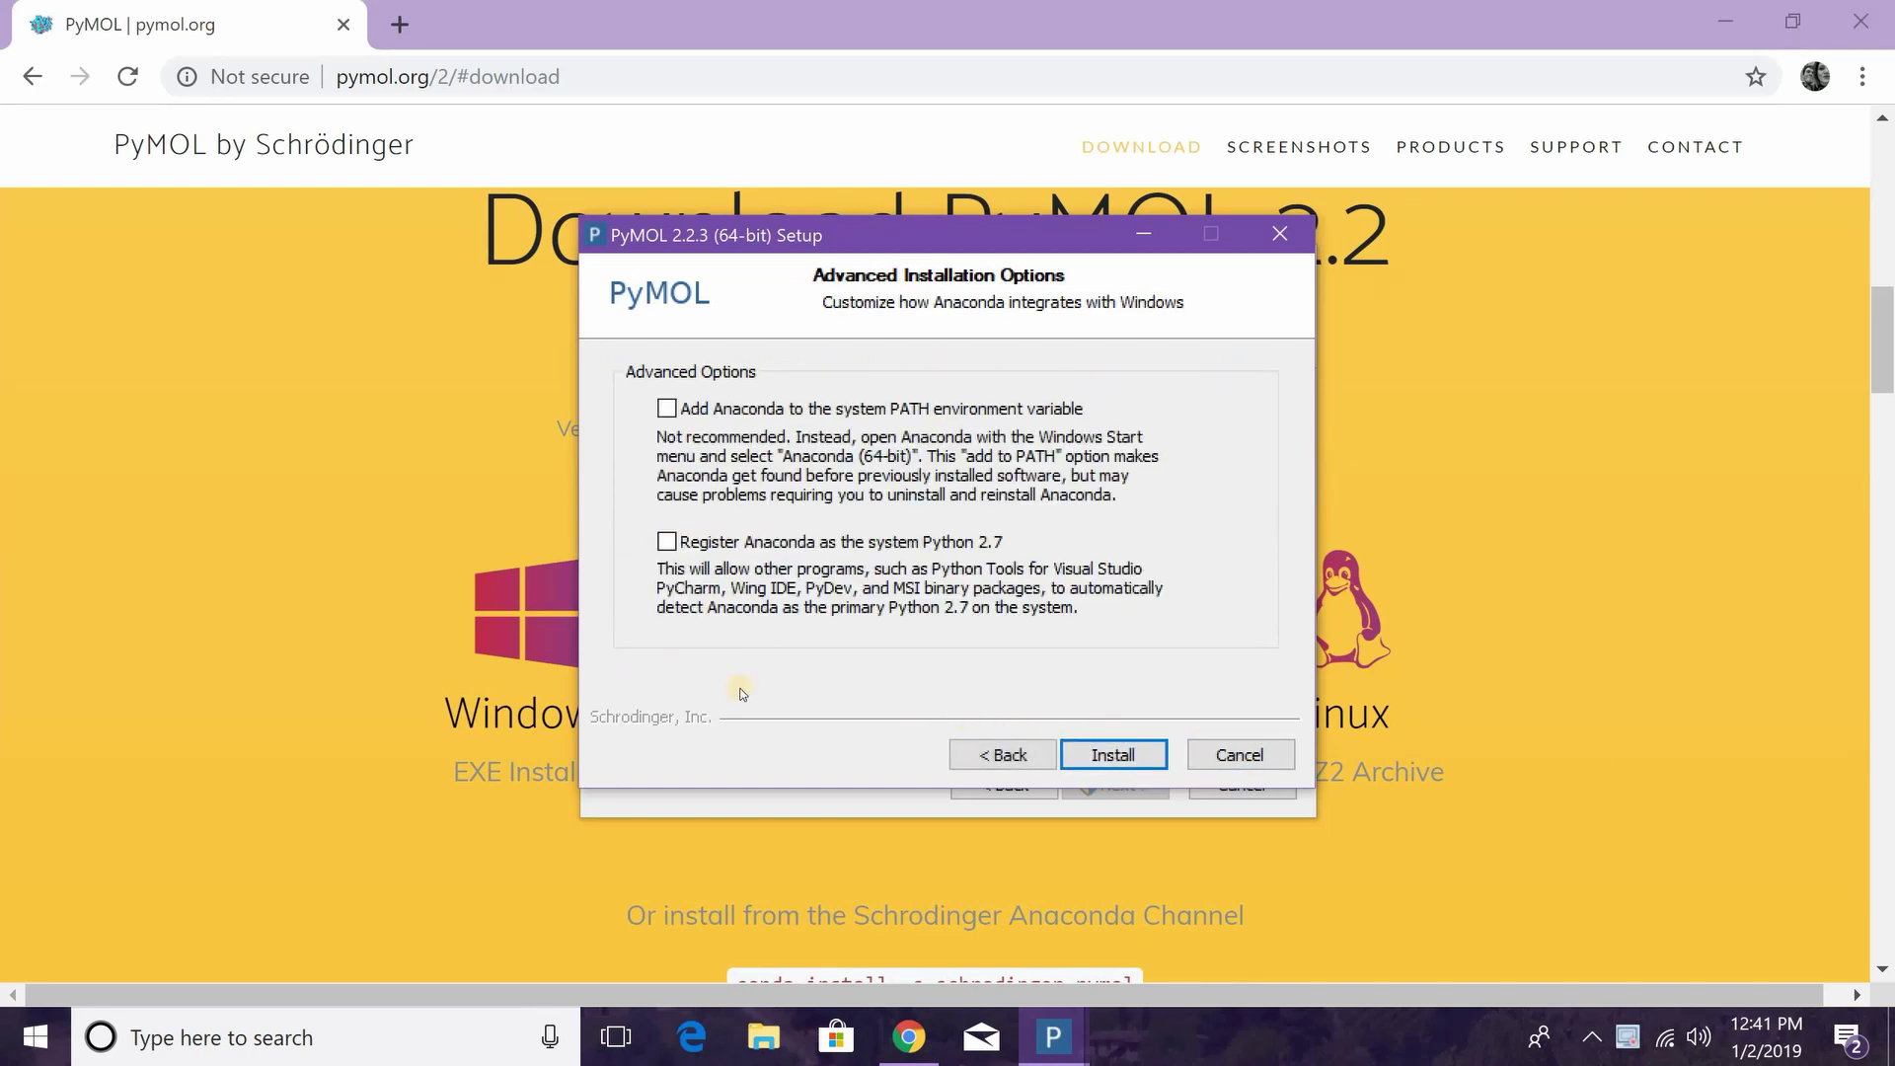
left_click(669, 411)
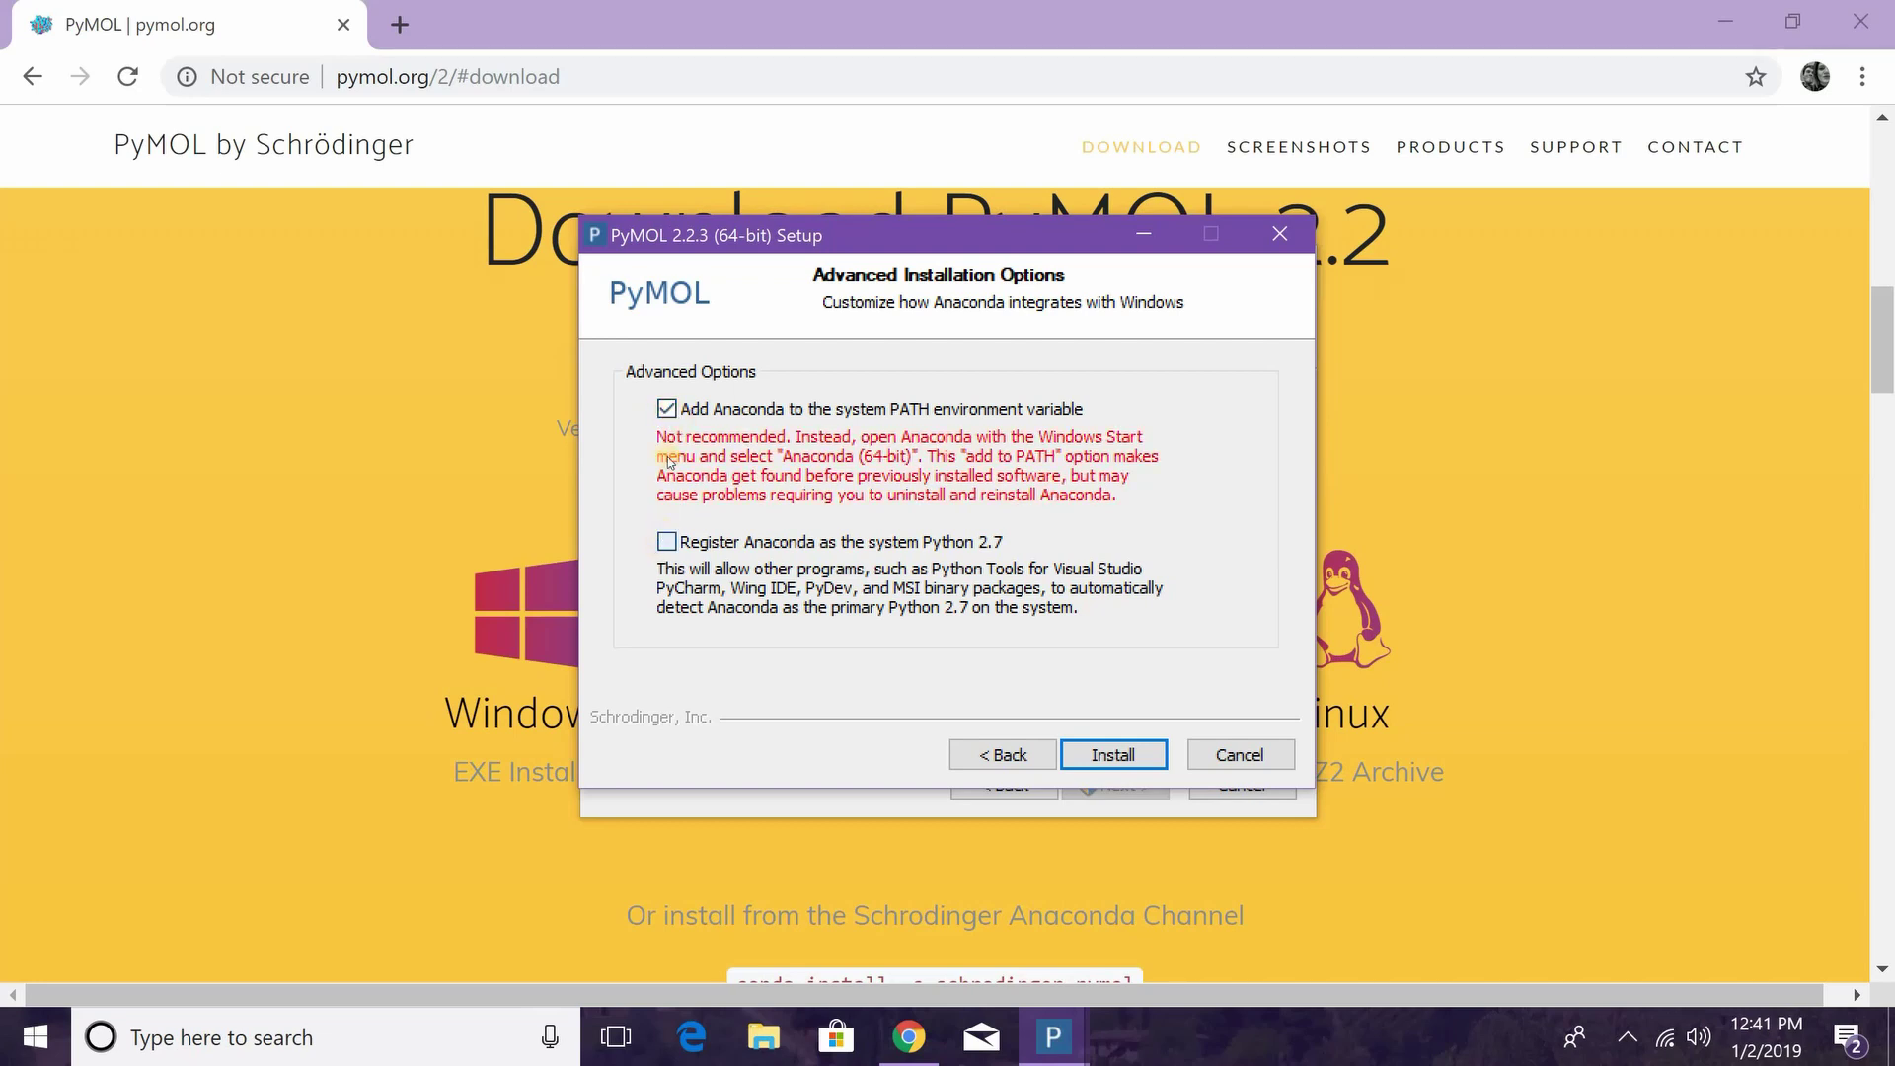
left_click(667, 409)
left_click(666, 542)
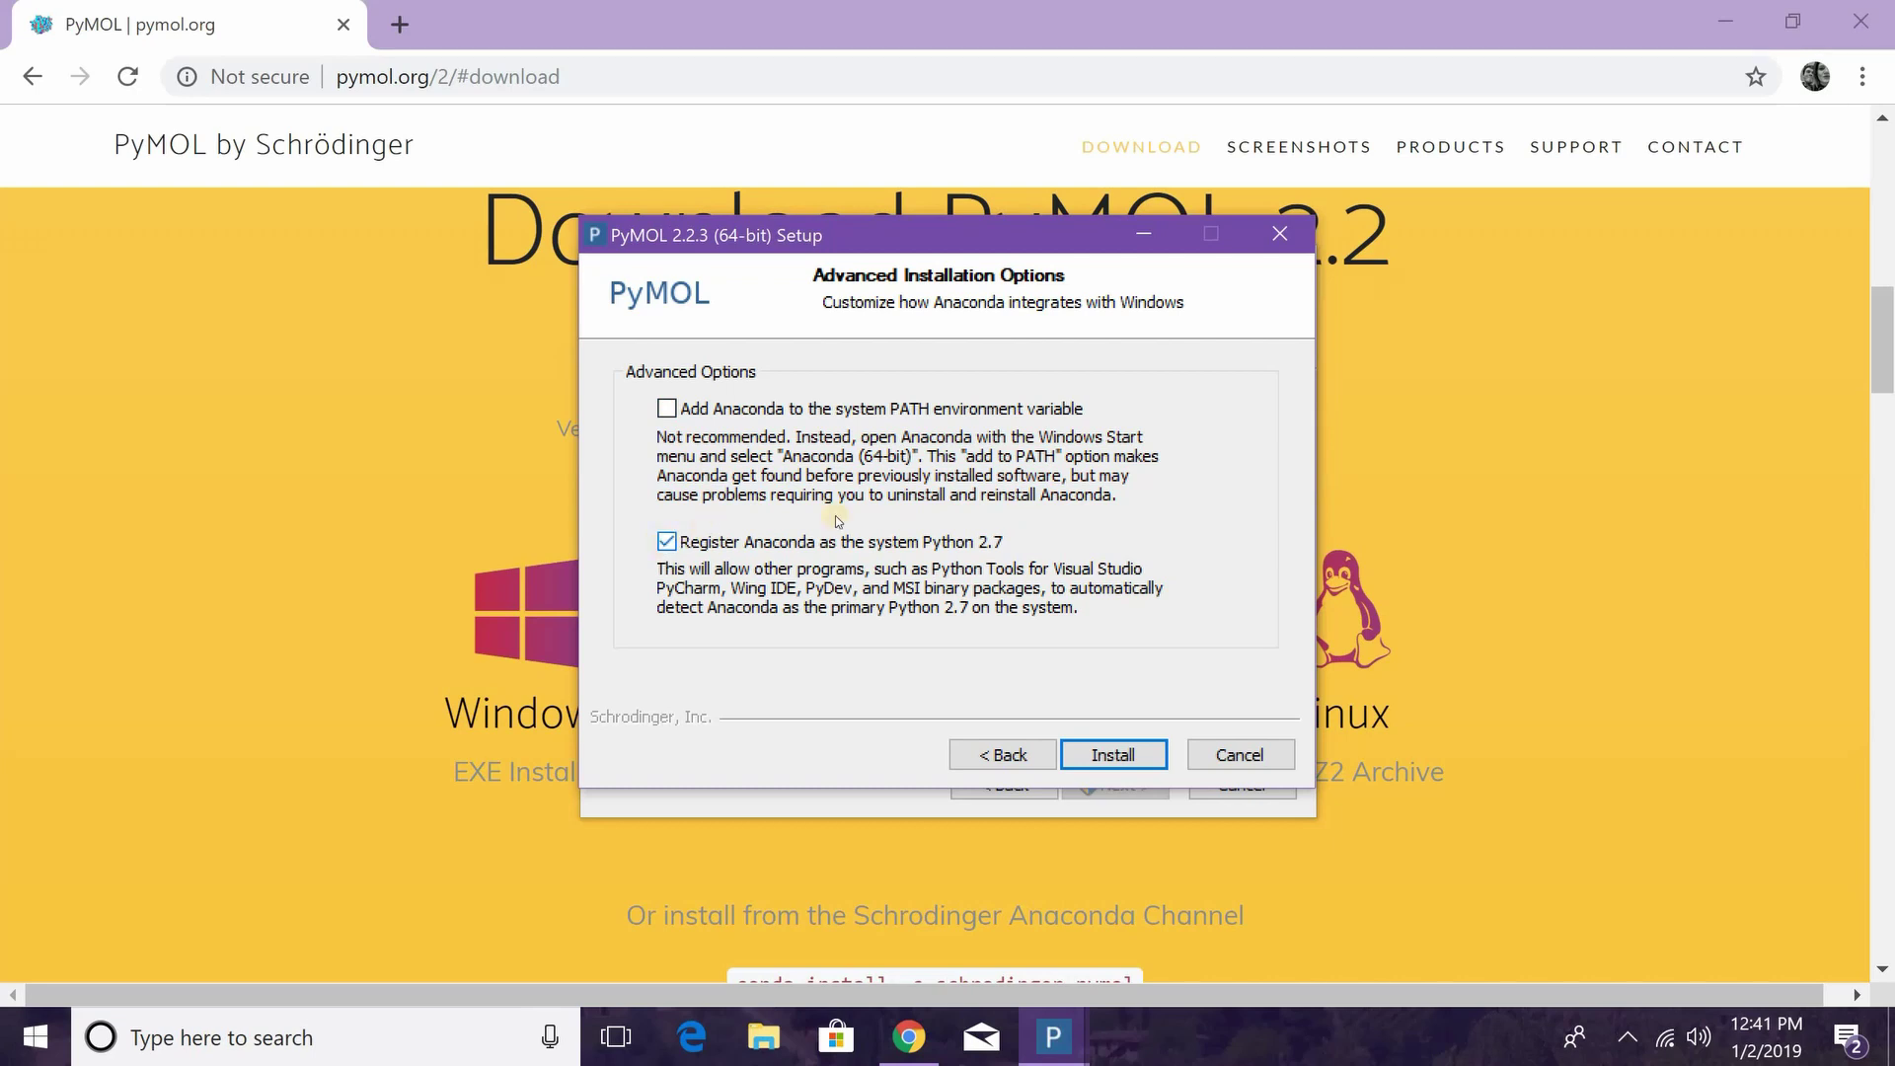
left_click(1110, 754)
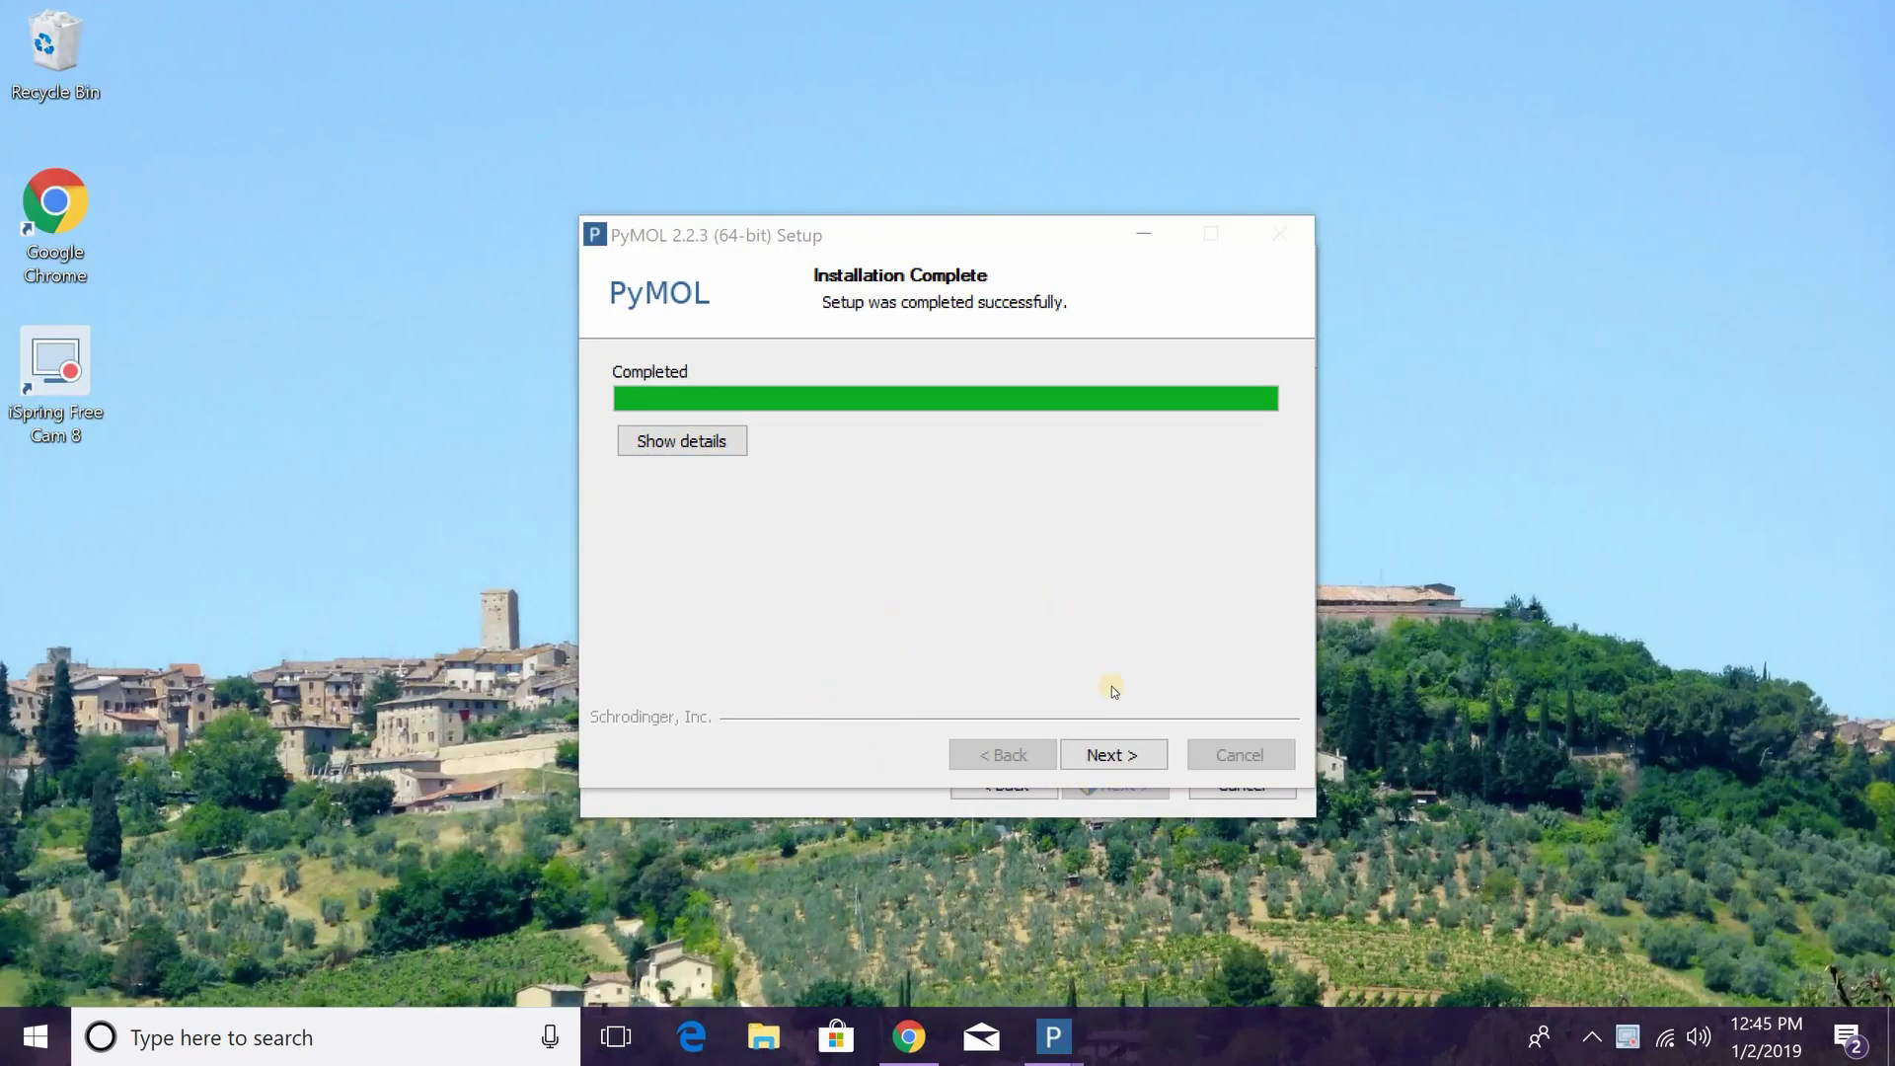
left_click(1110, 753)
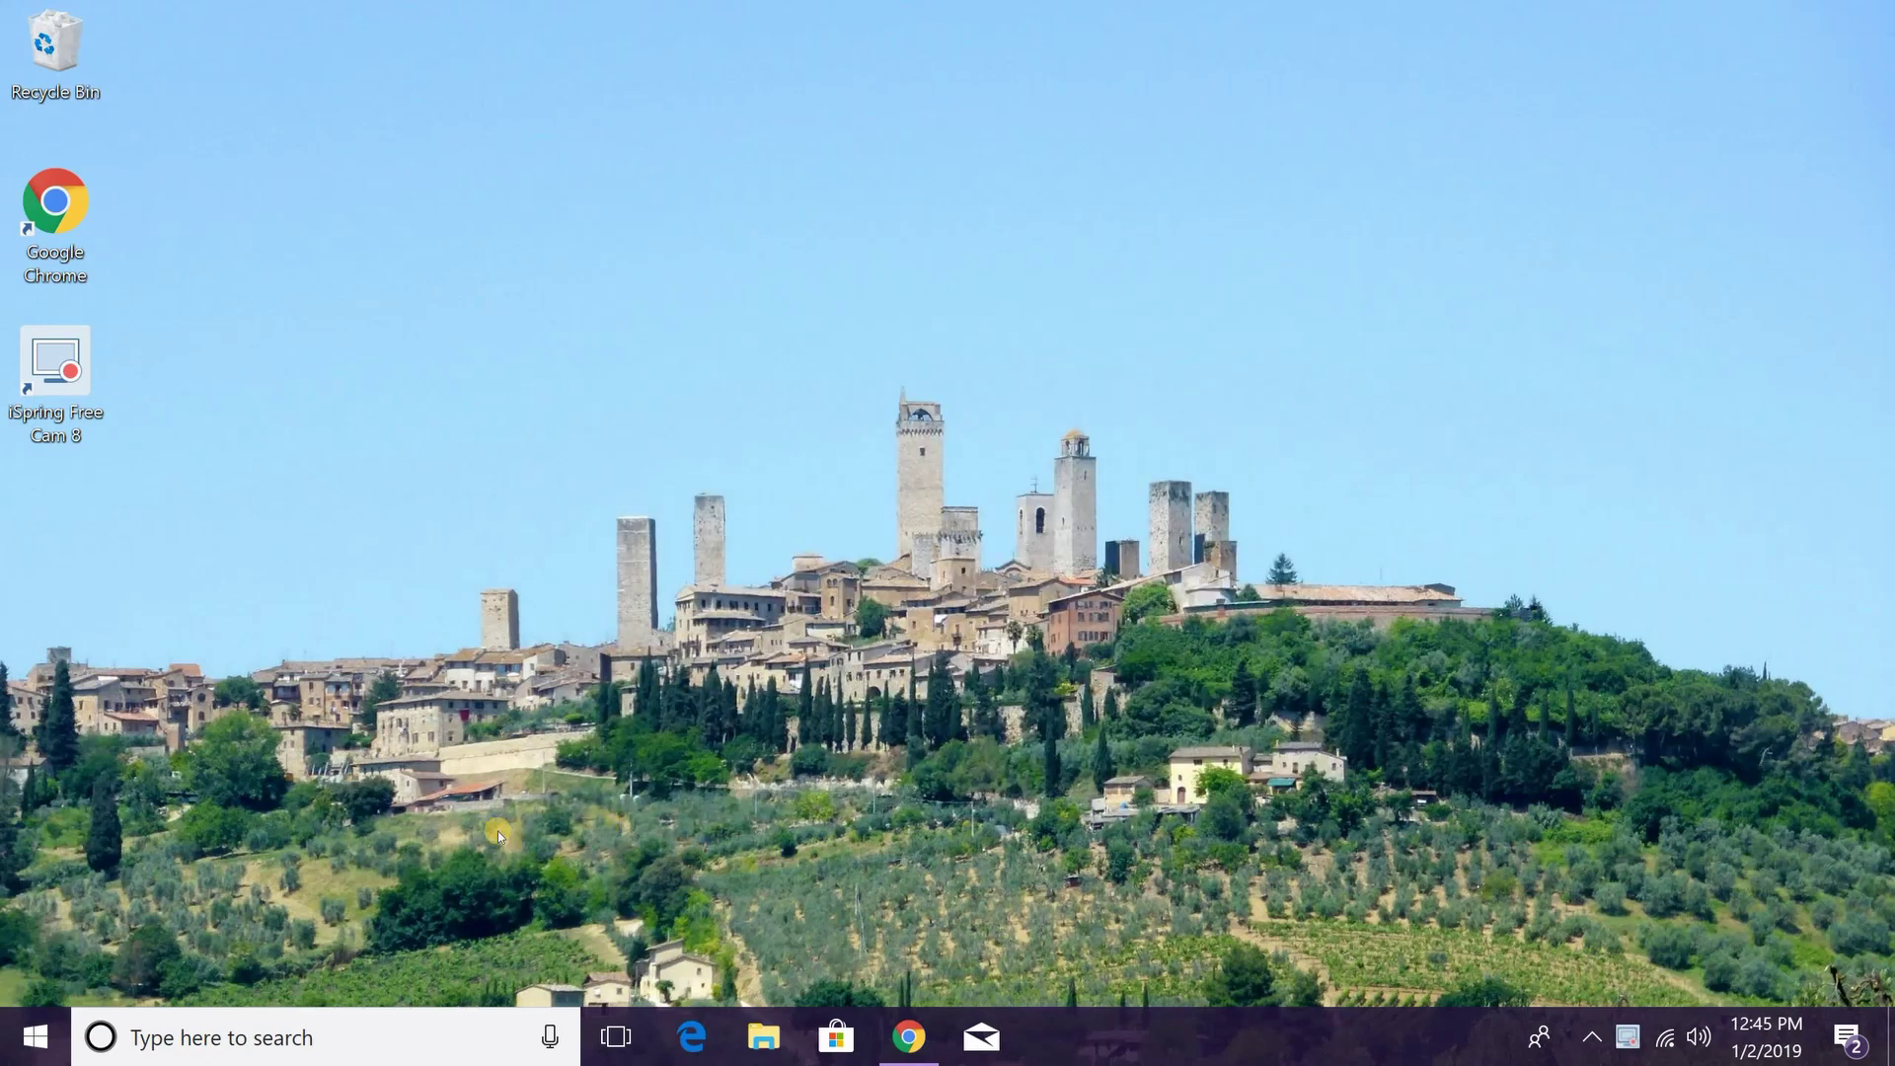
Find PyMOL through the Windows search and launch it
left_click(338, 1041)
type("p")
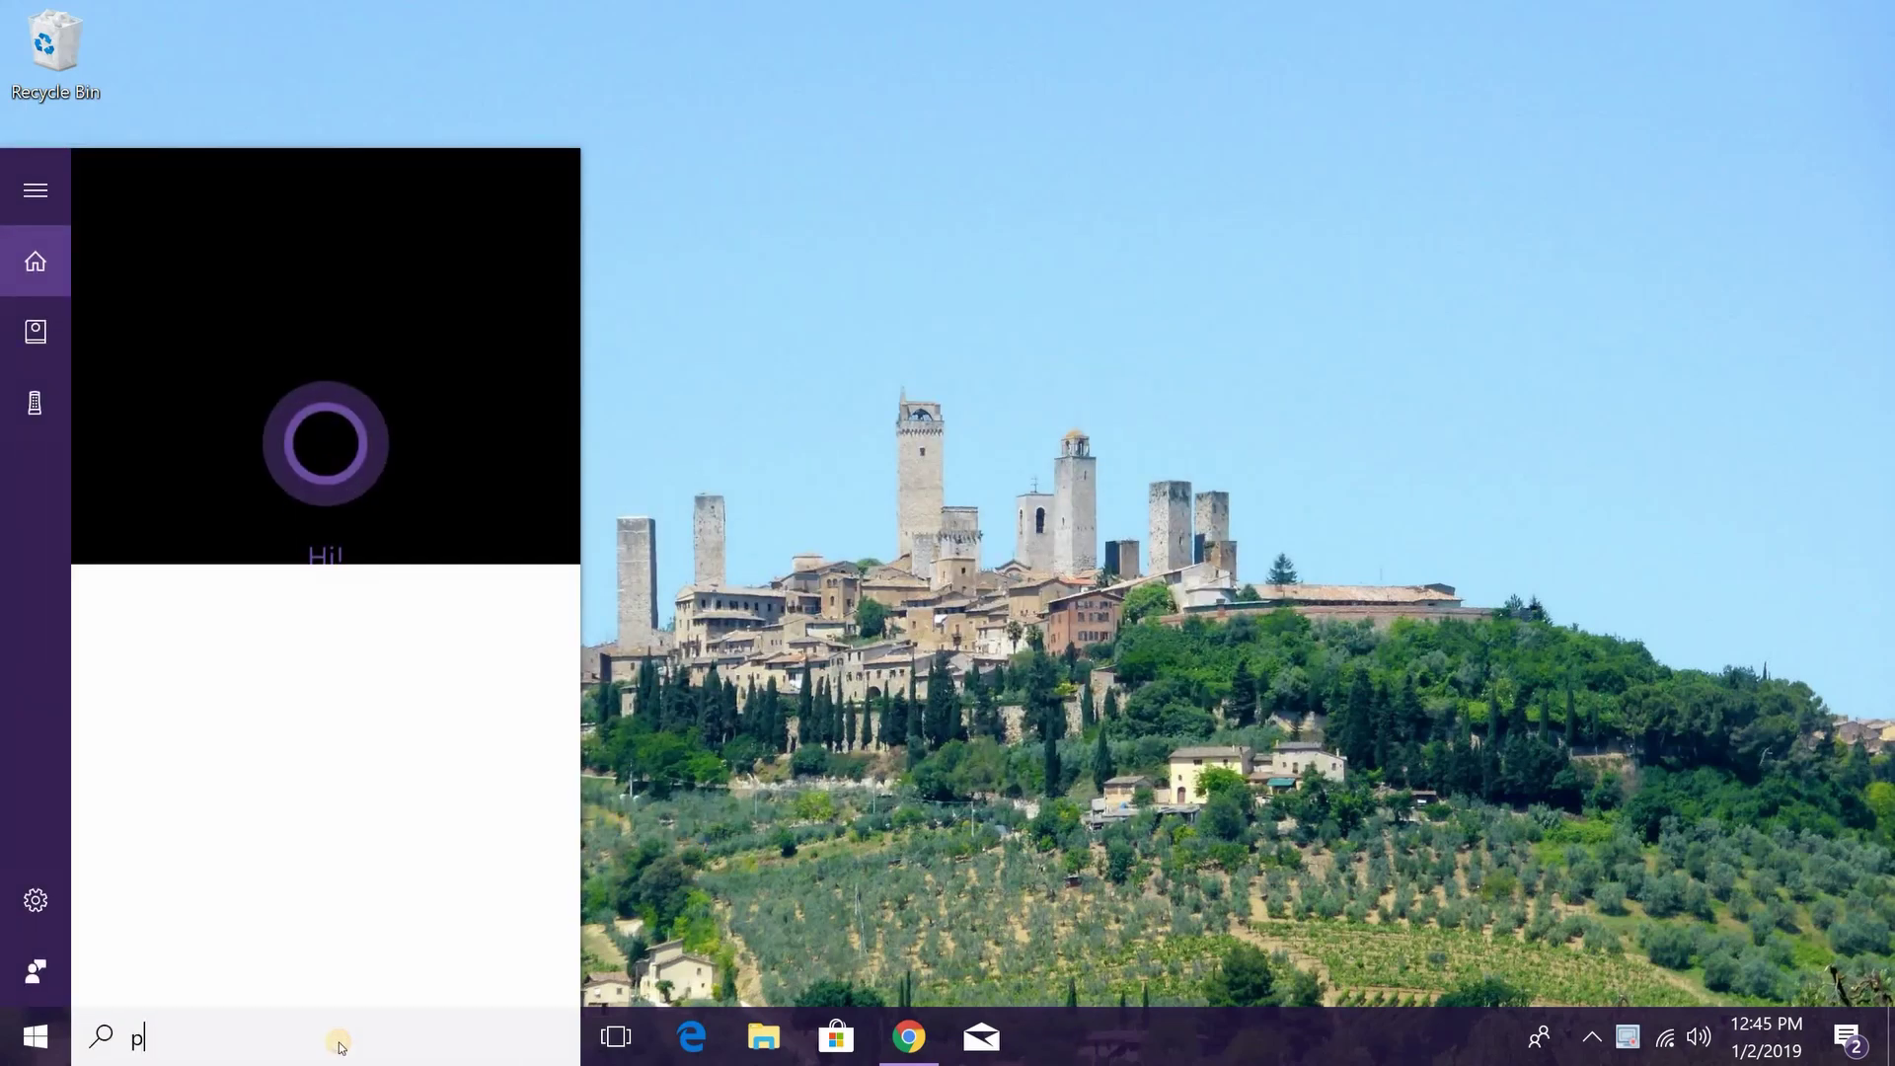
type("ymol")
key("Return")
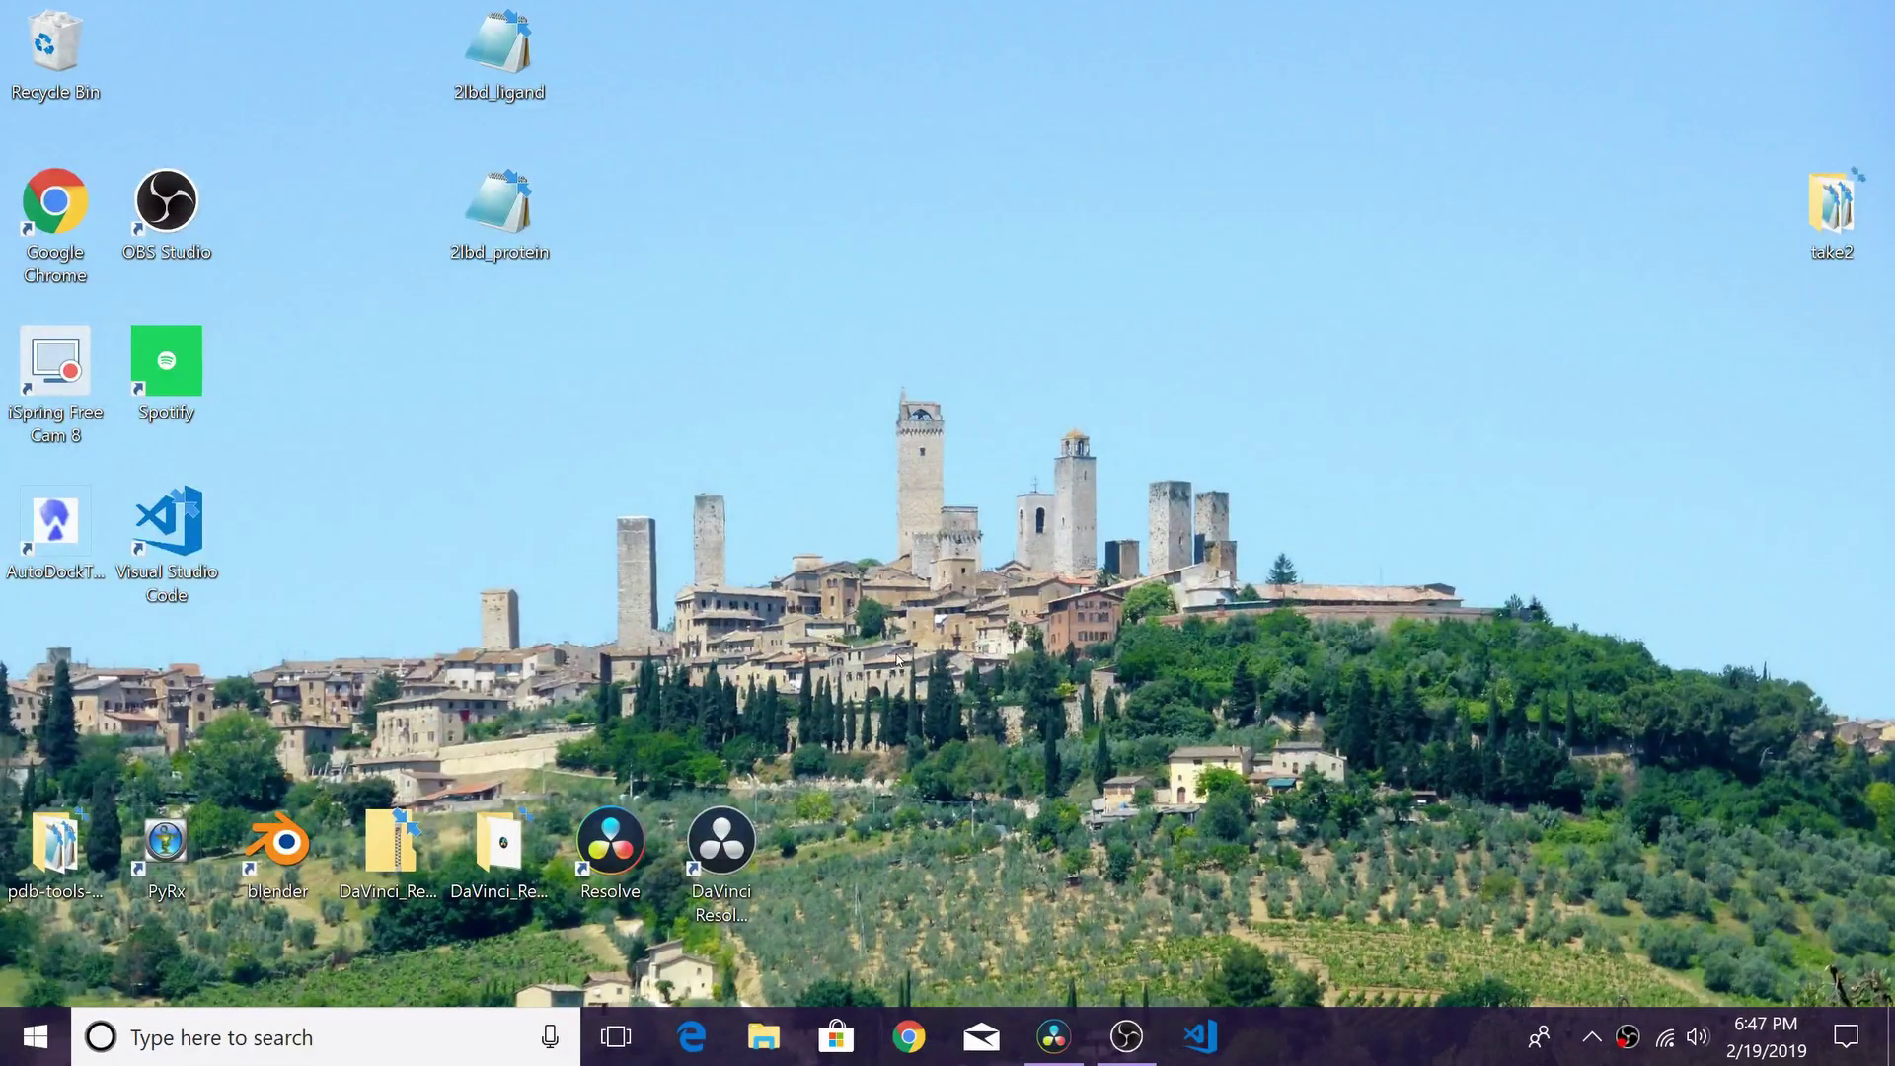
left_click(261, 1036)
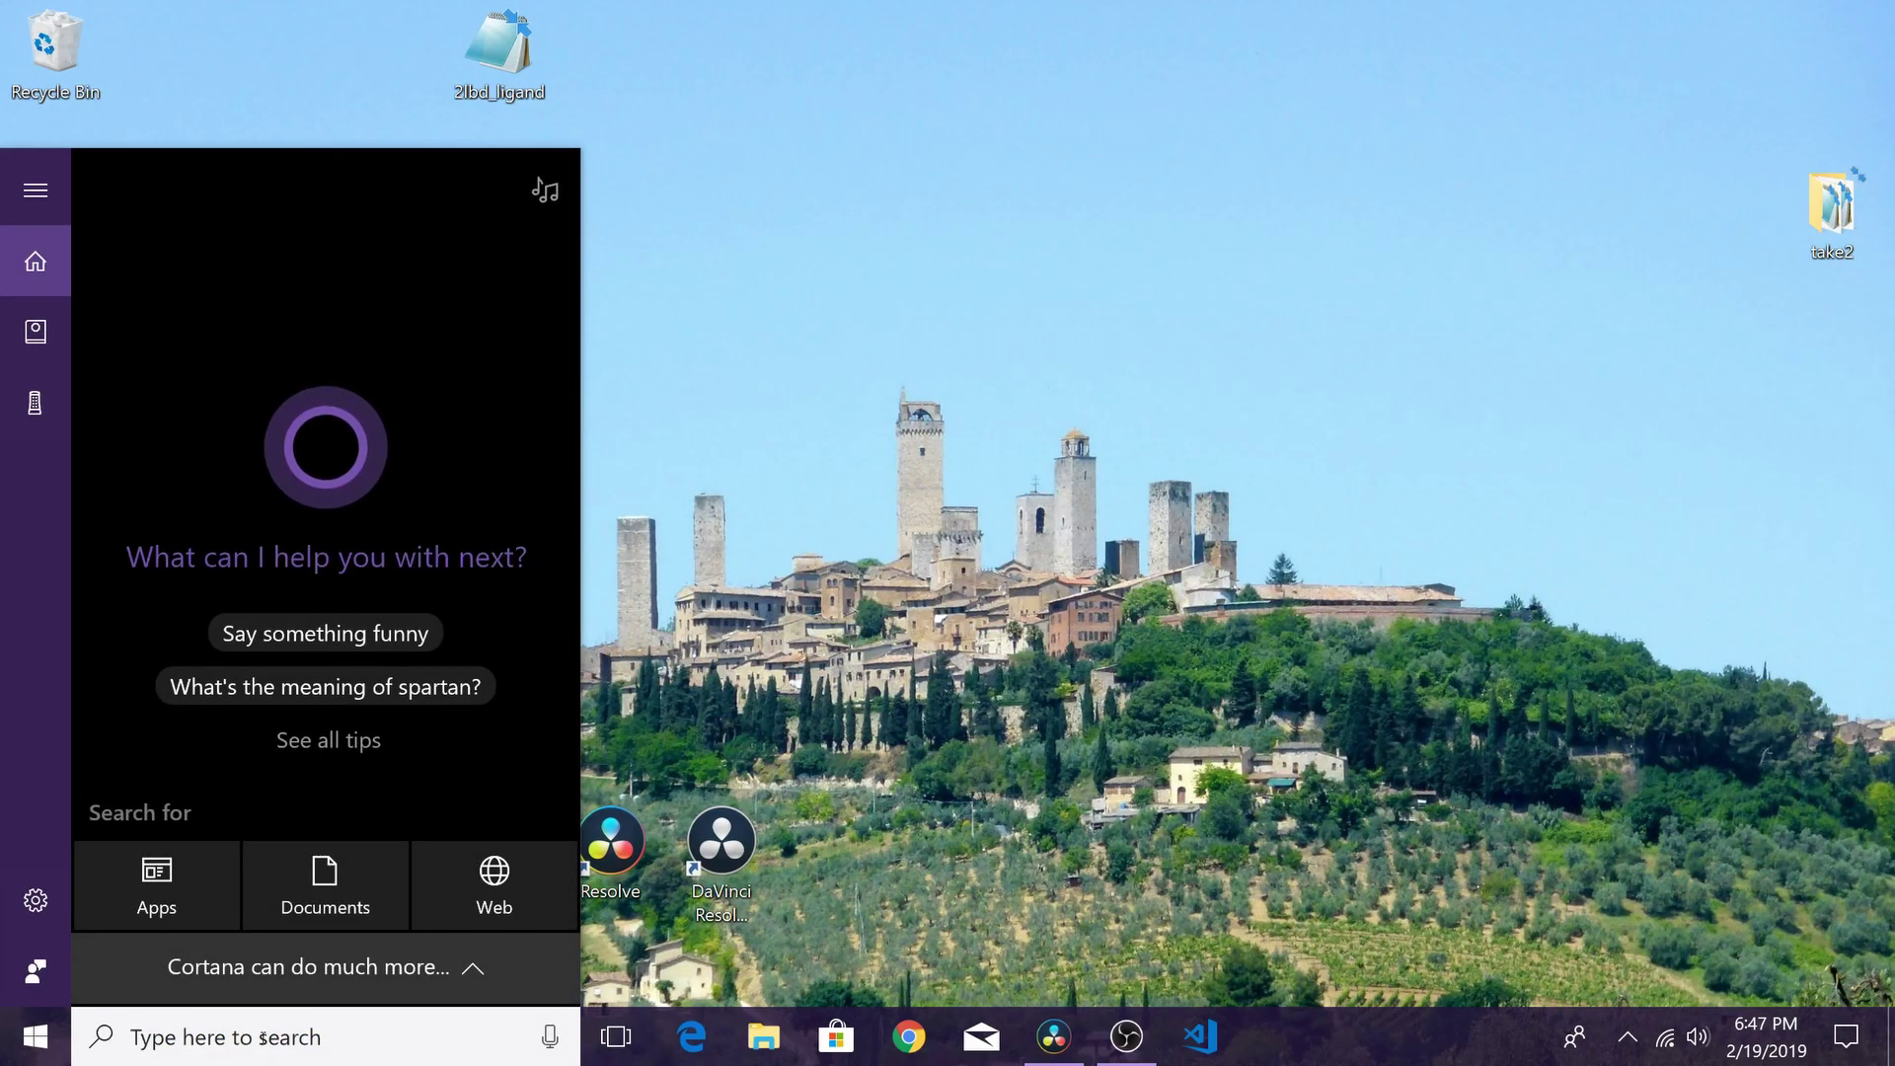
type("pym")
key("Return")
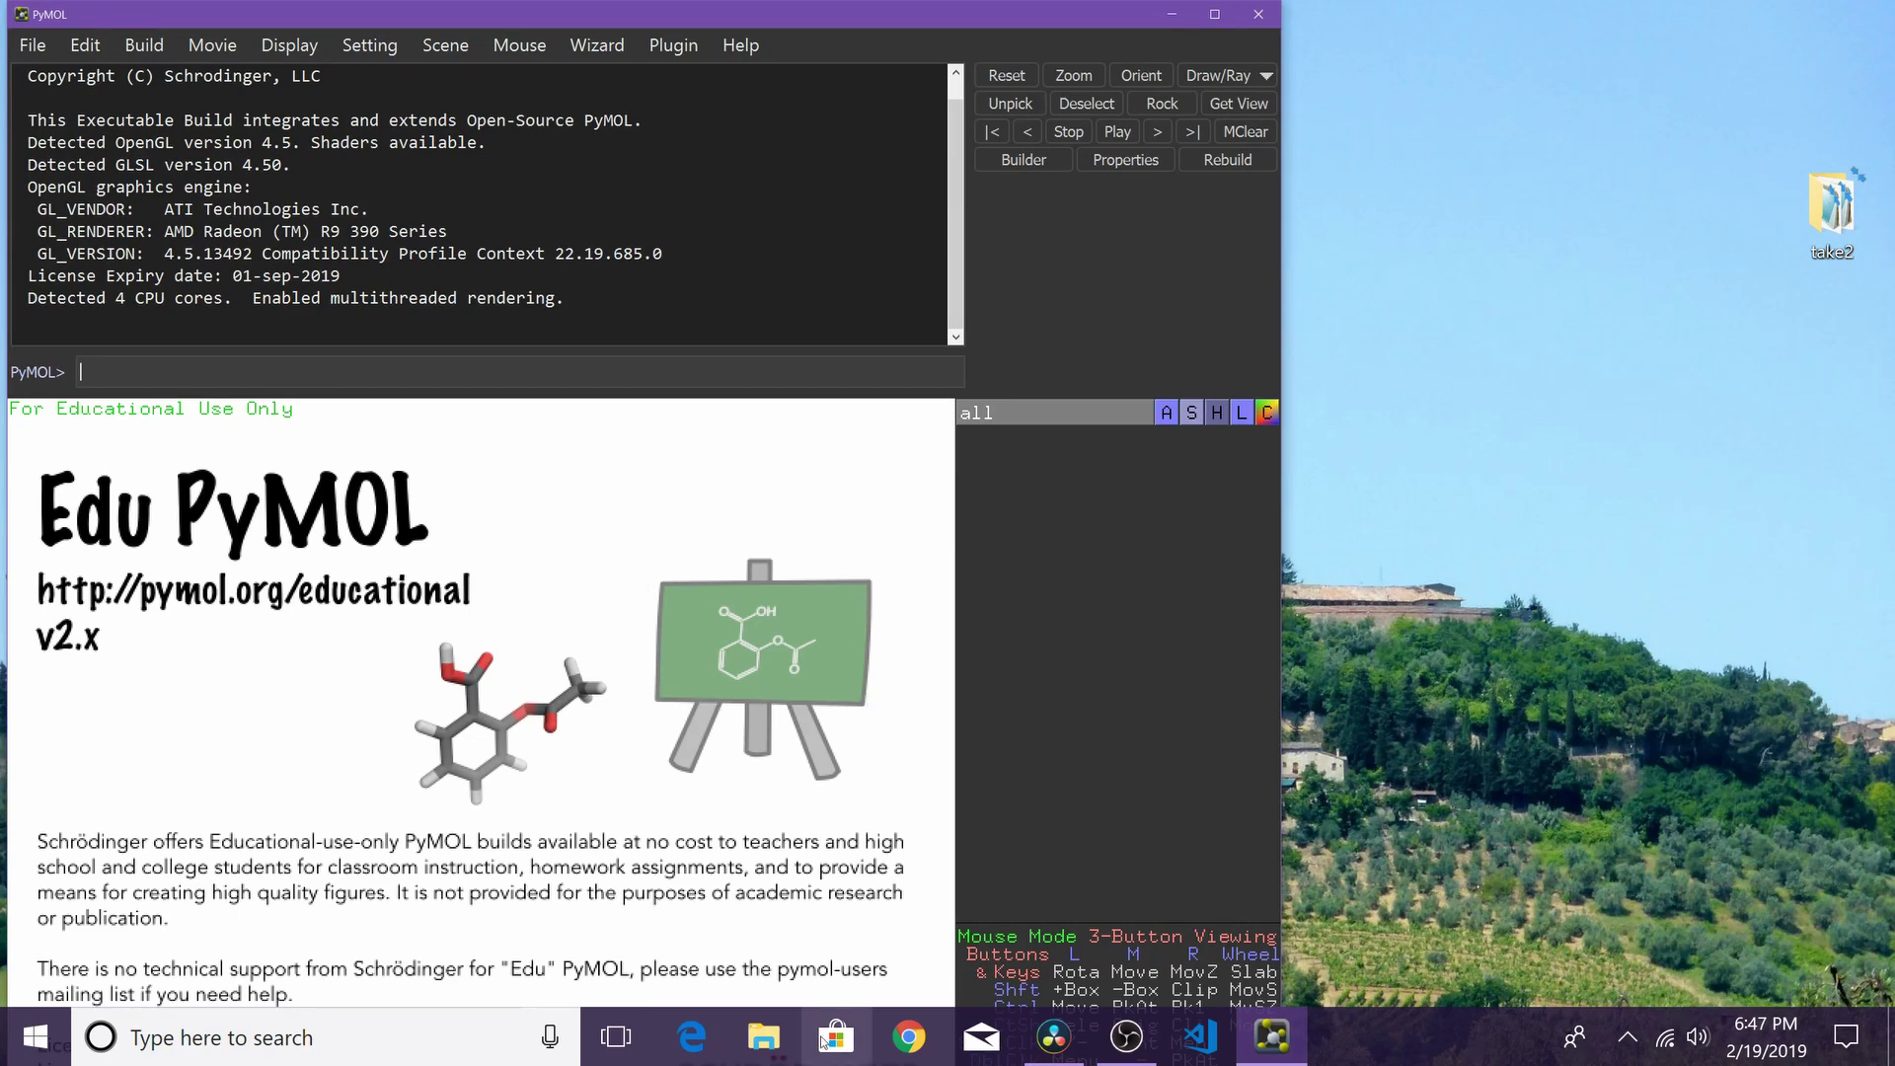
Locate the pymol-edu-license.lic file in the Downloads folder, and close both File Explorer and PyMOL
left_click(763, 1037)
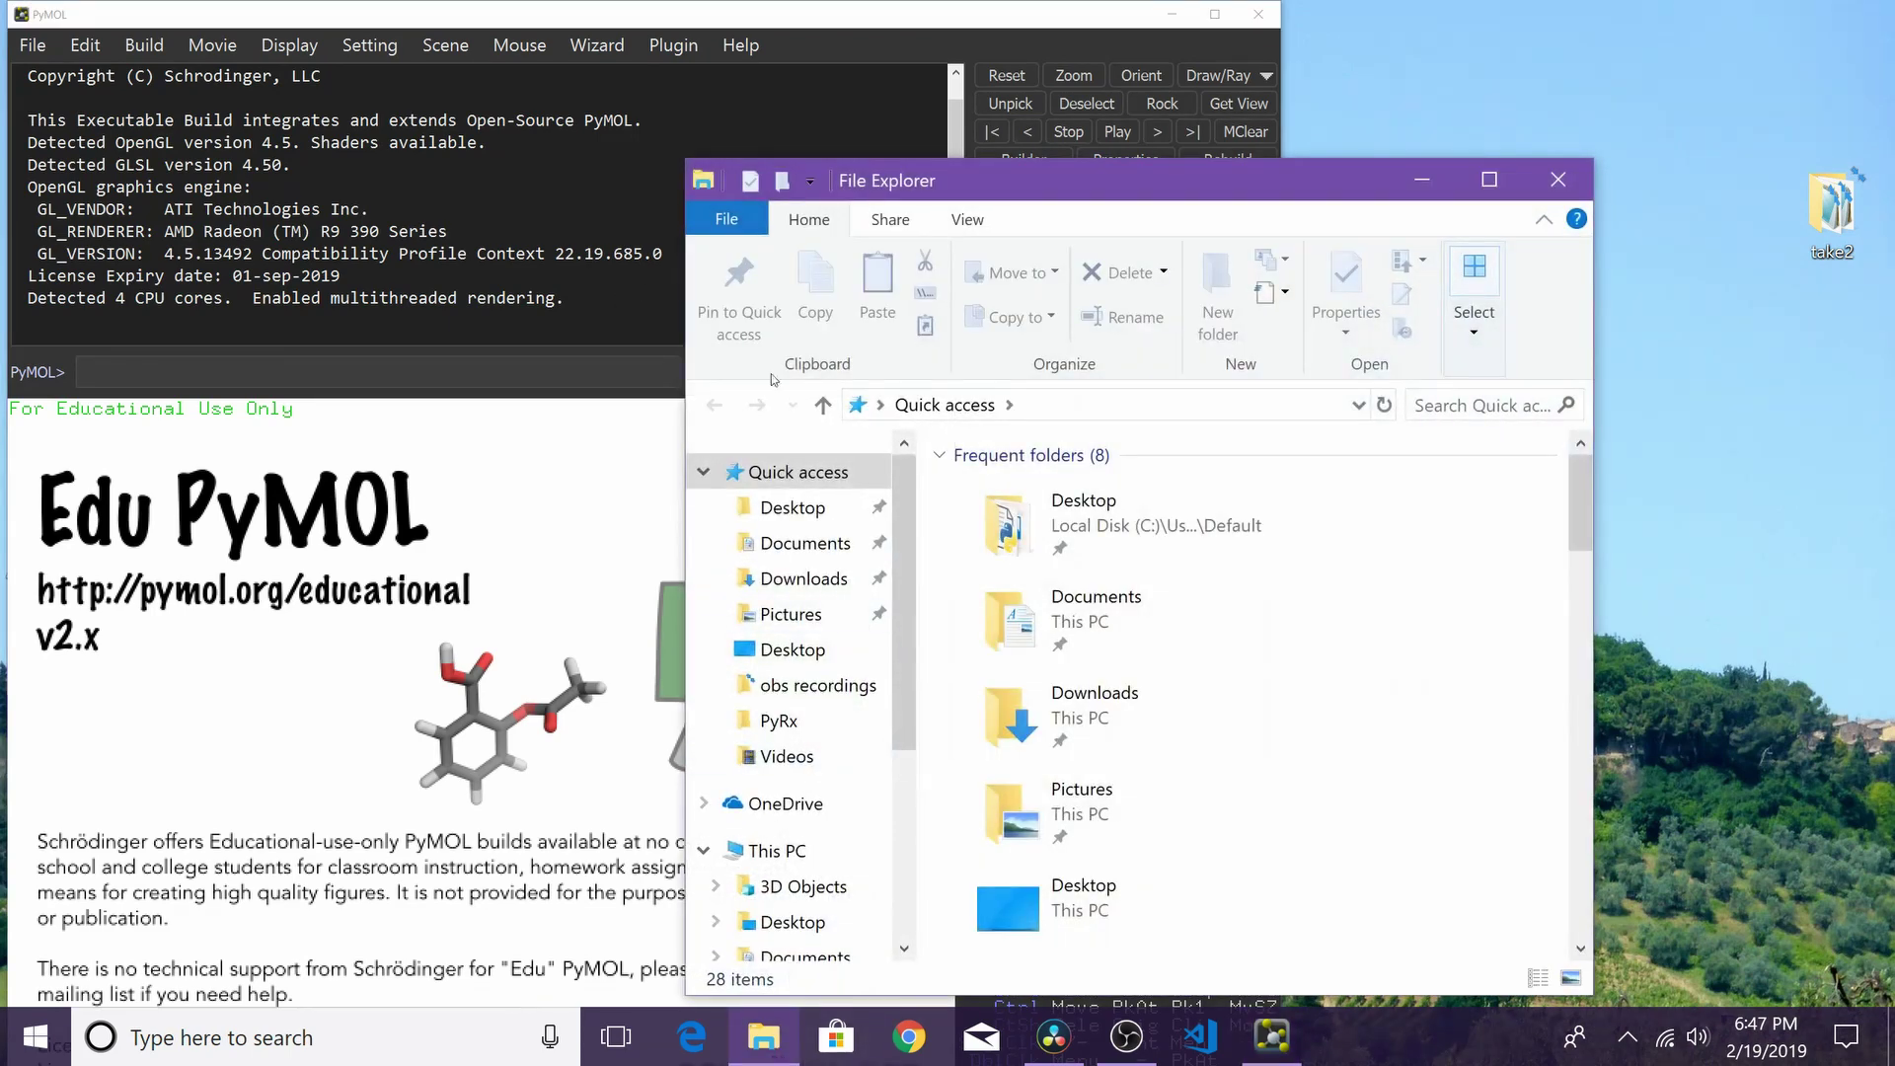
left_click(819, 579)
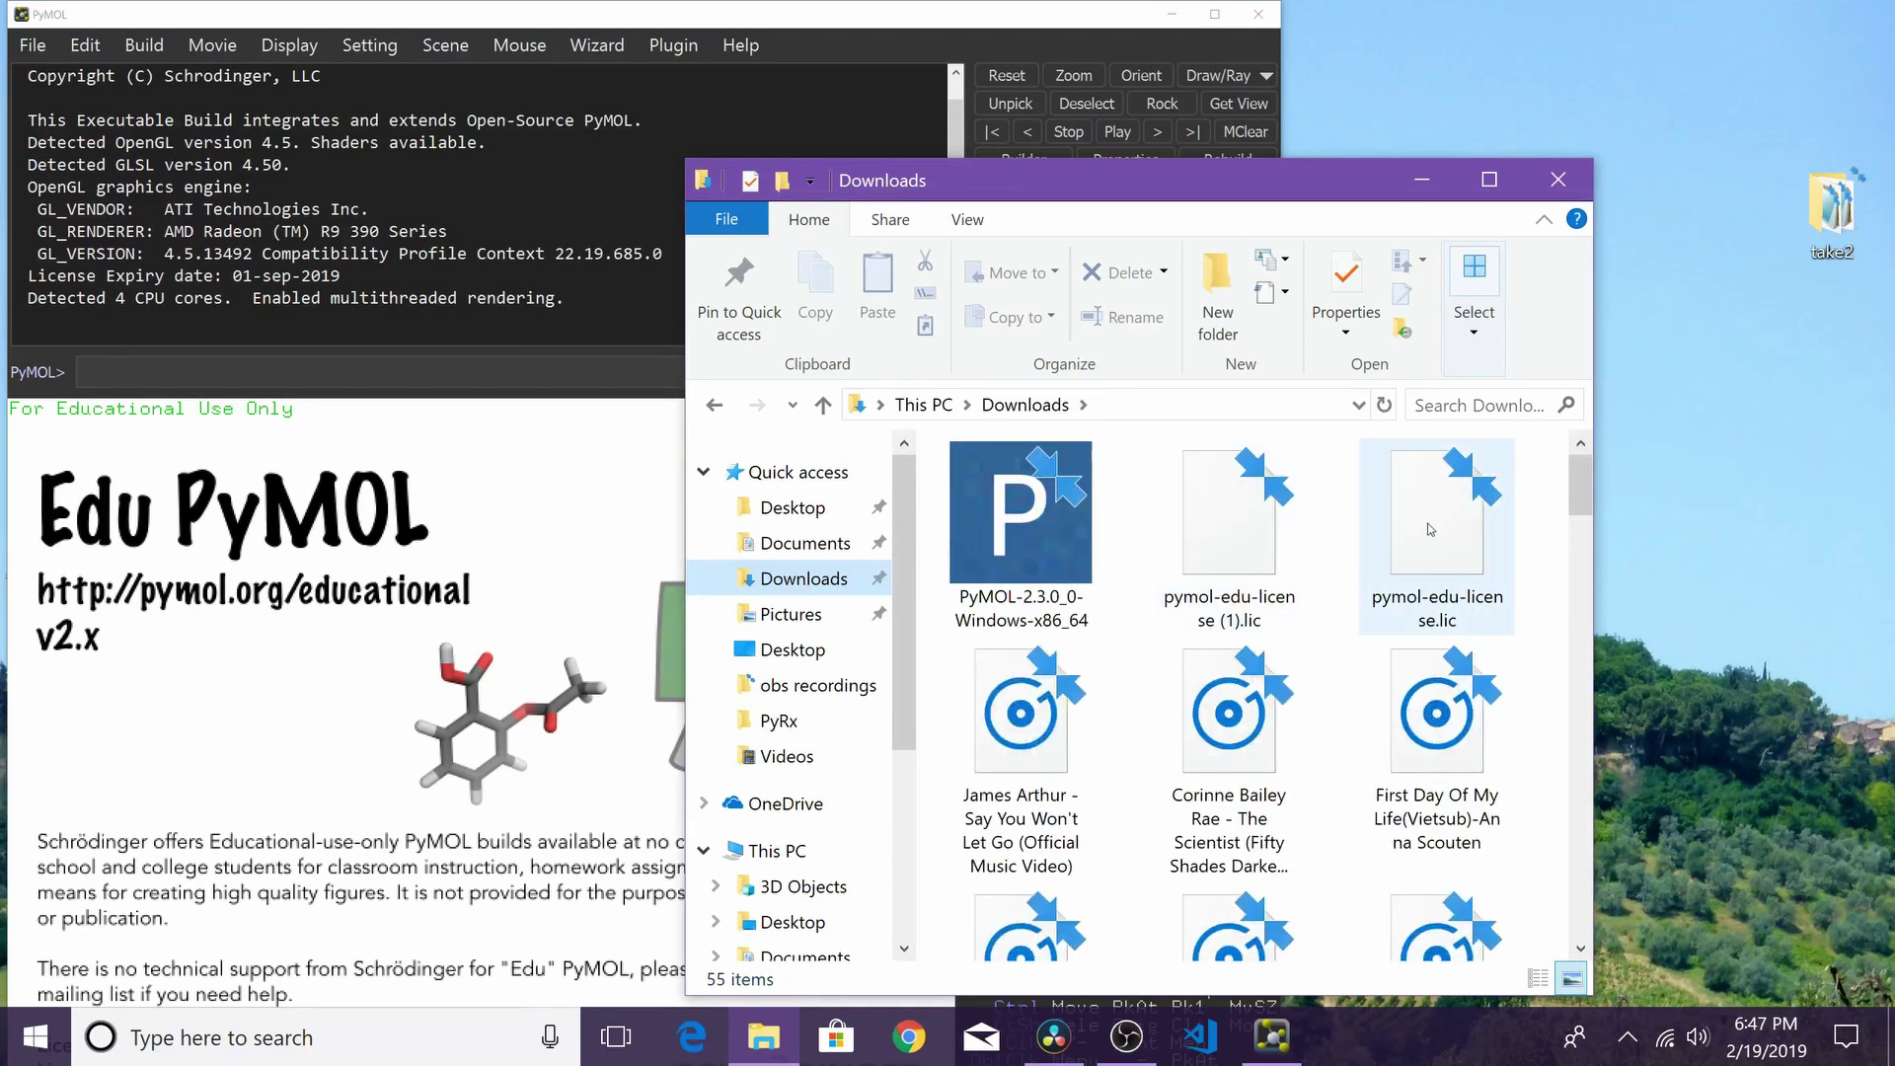
left_click(1540, 180)
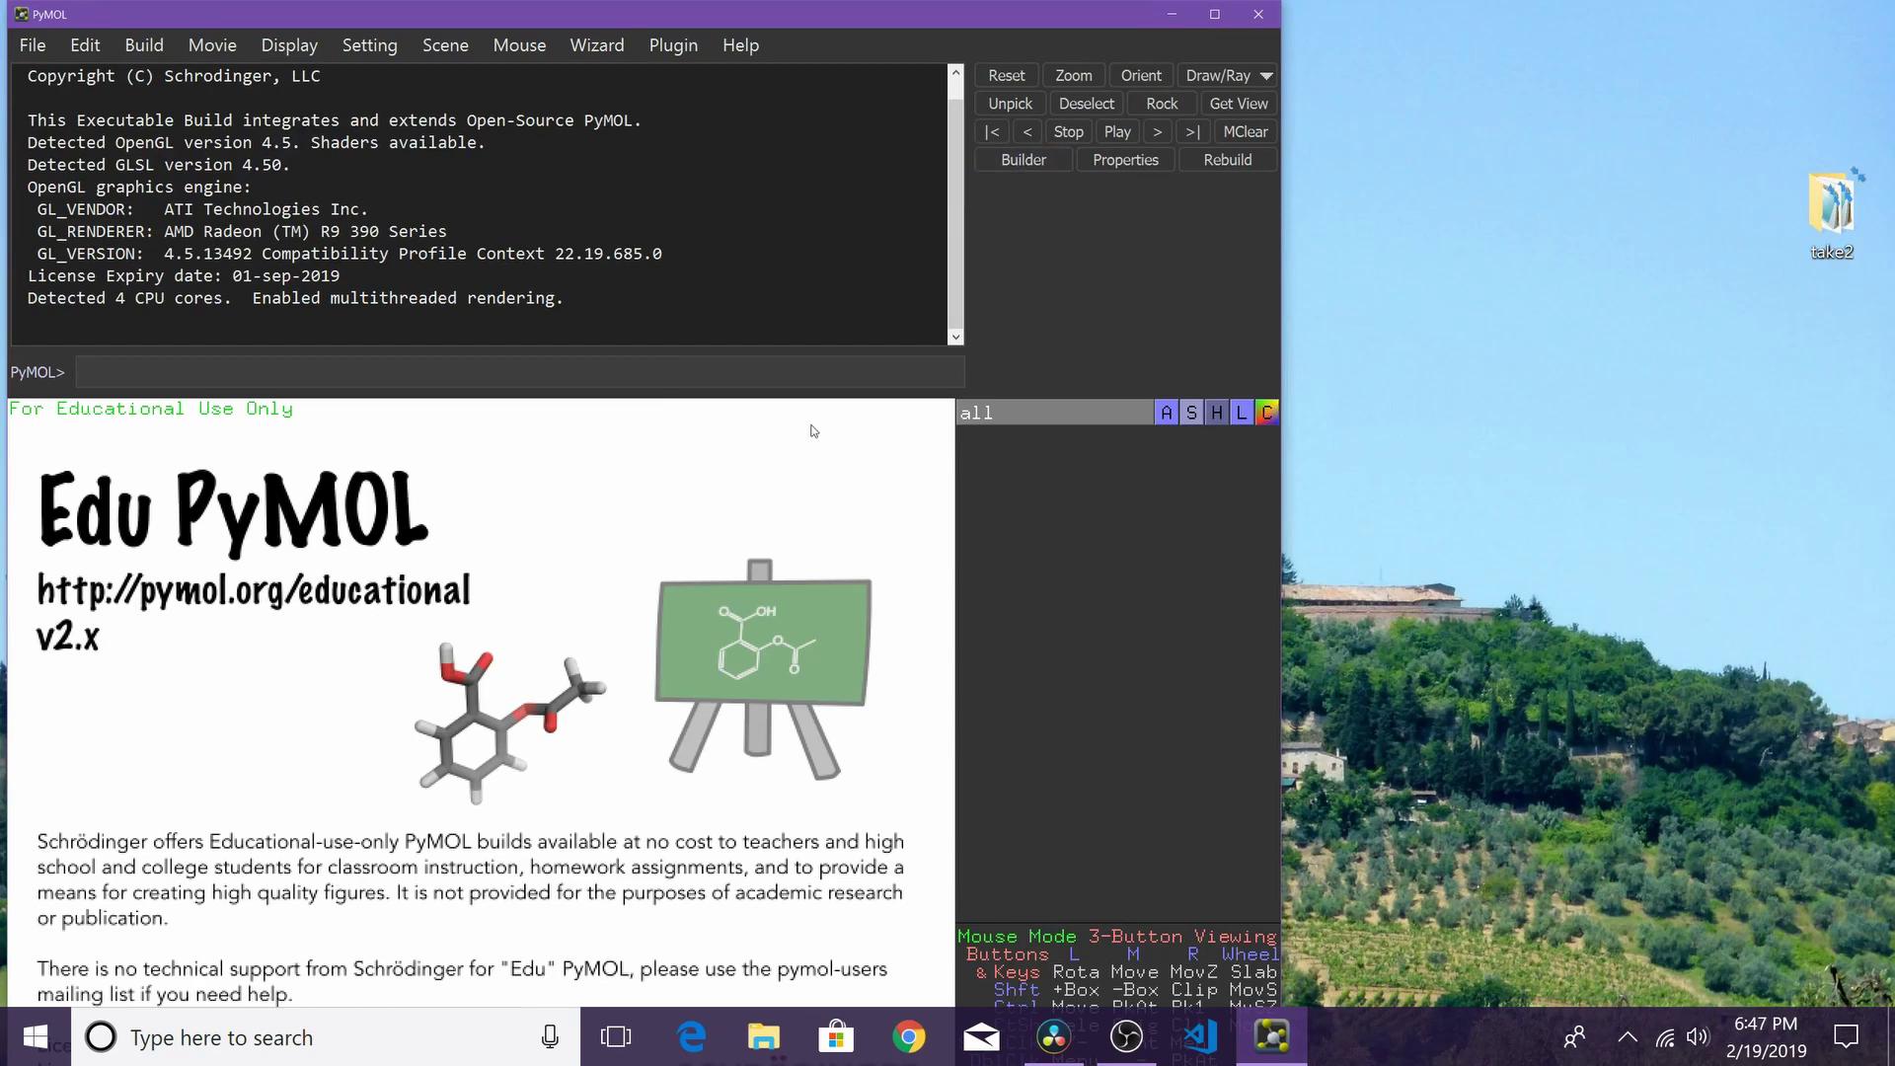
left_click(1259, 12)
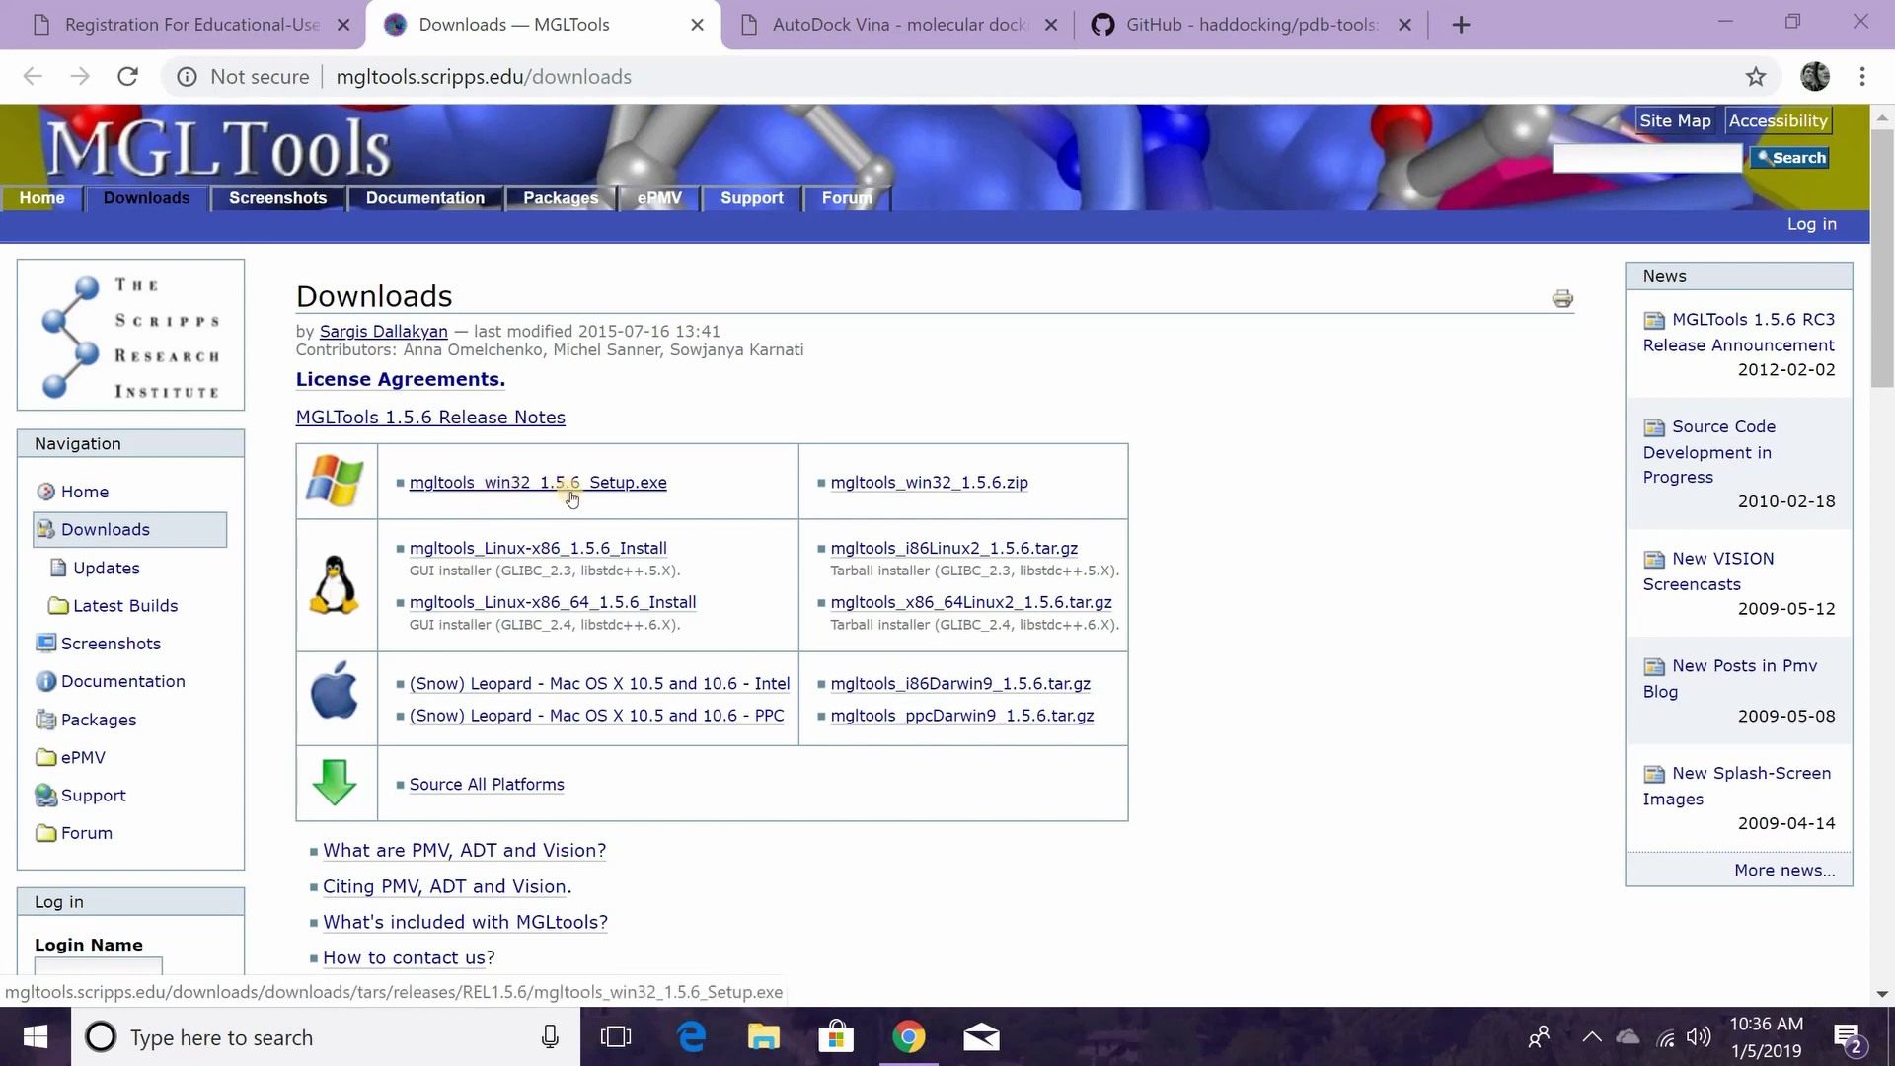
left_click(619, 485)
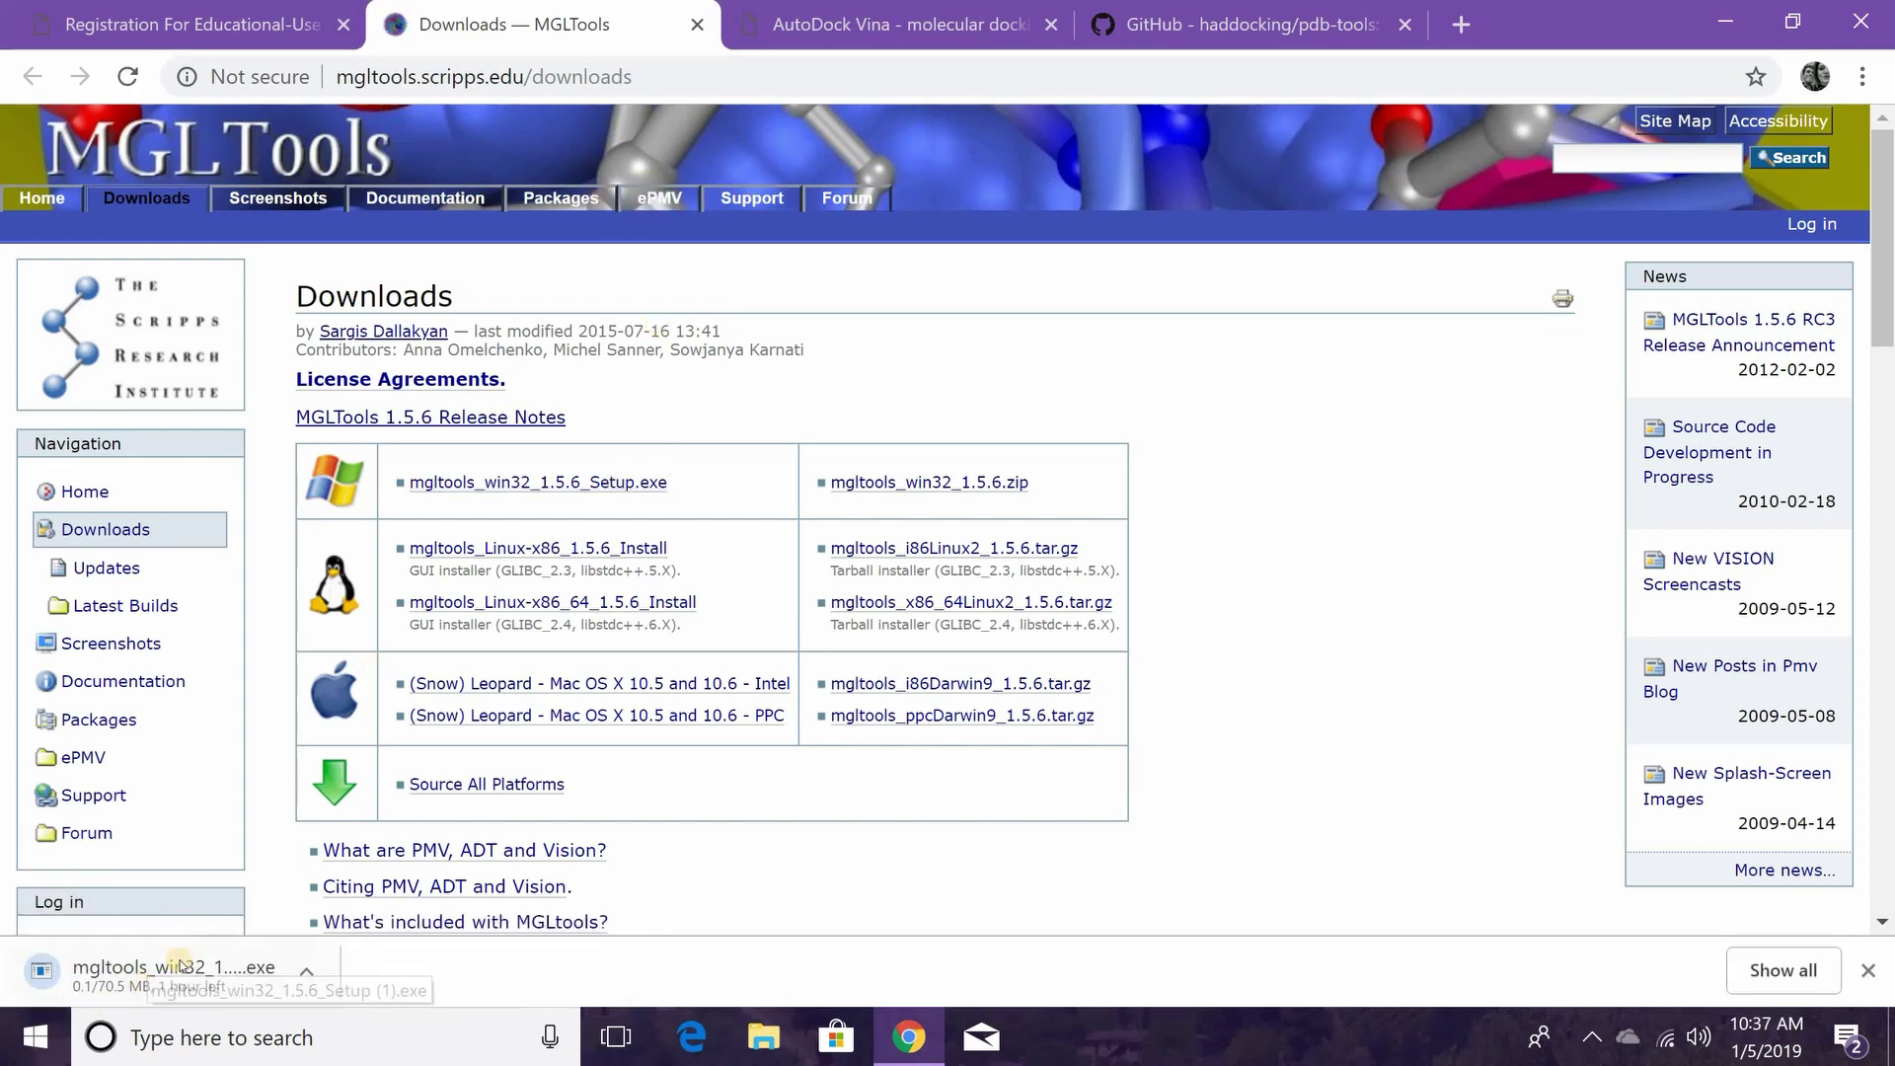
right_click(217, 982)
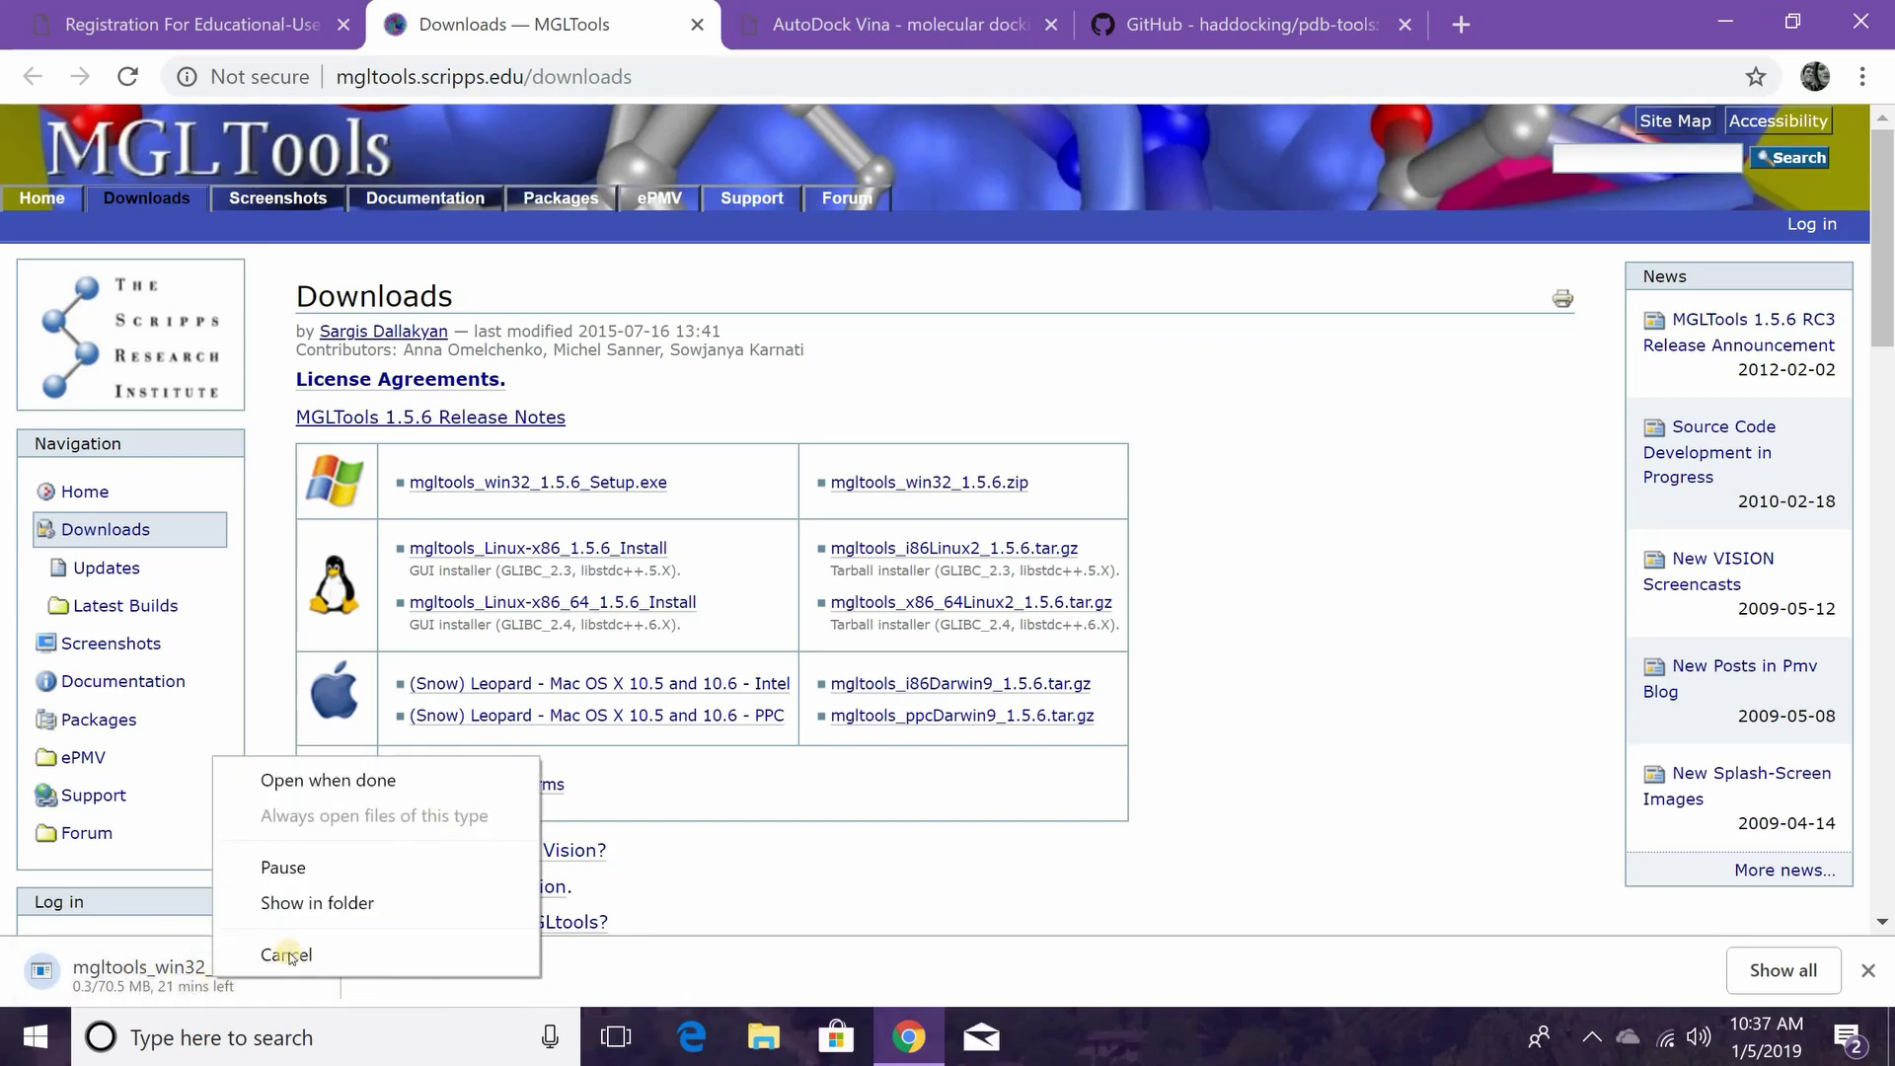
left_click(286, 955)
Find mgltools_win32_1.5.6_Setup in the Downloads folder and run it as administrator
left_click(763, 1036)
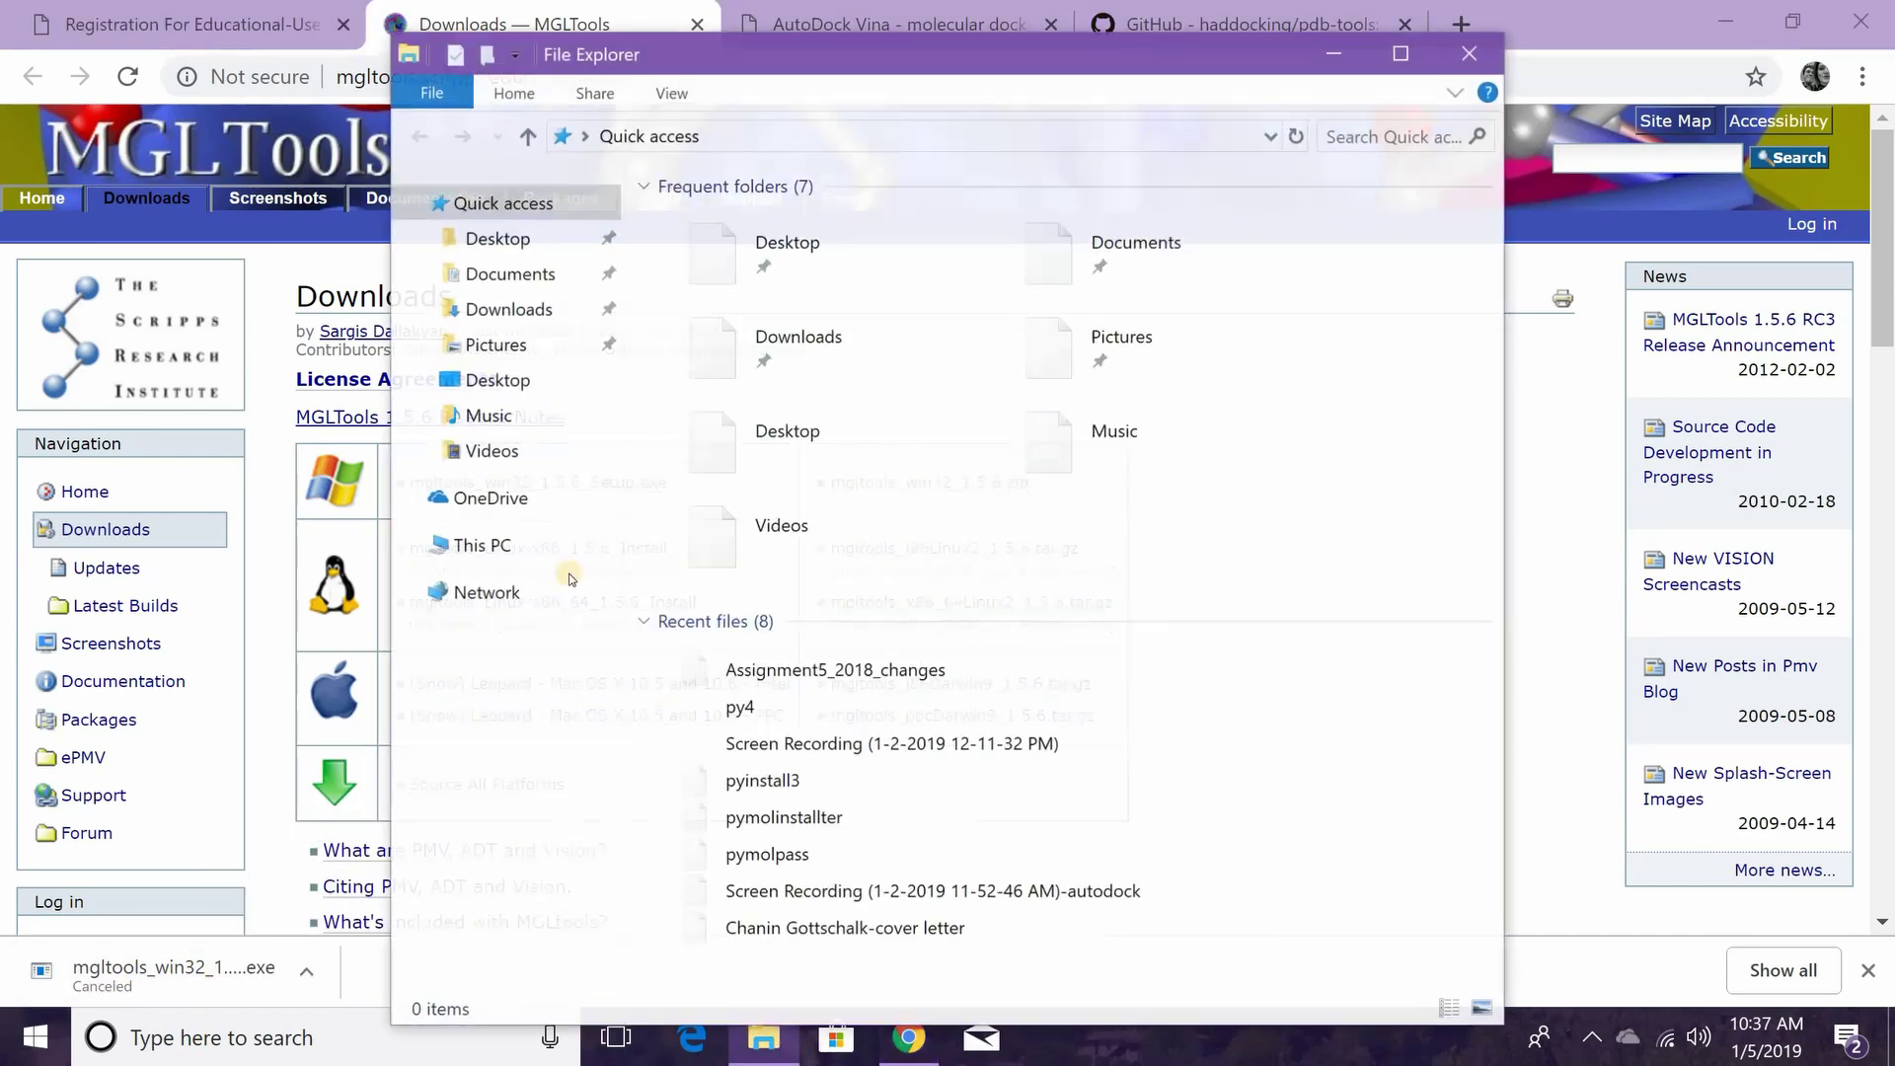
left_click(504, 308)
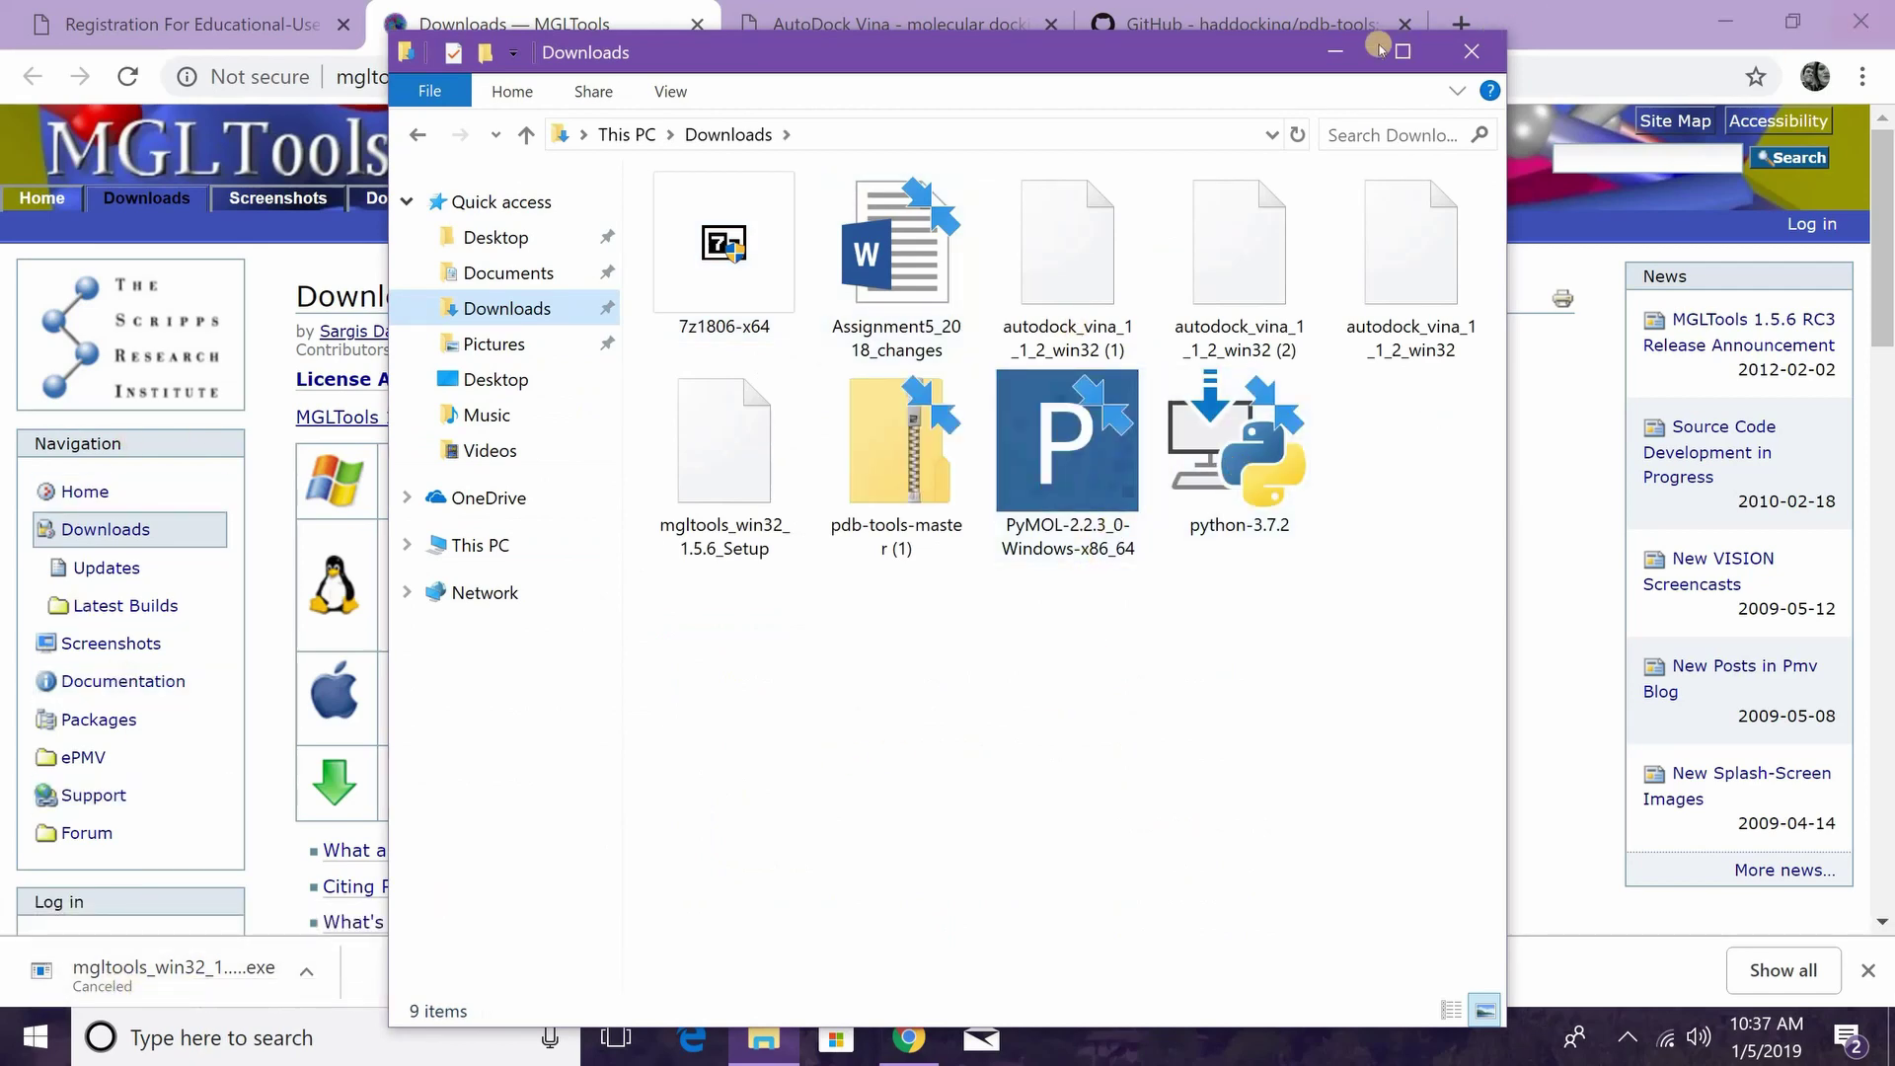
left_click(1335, 51)
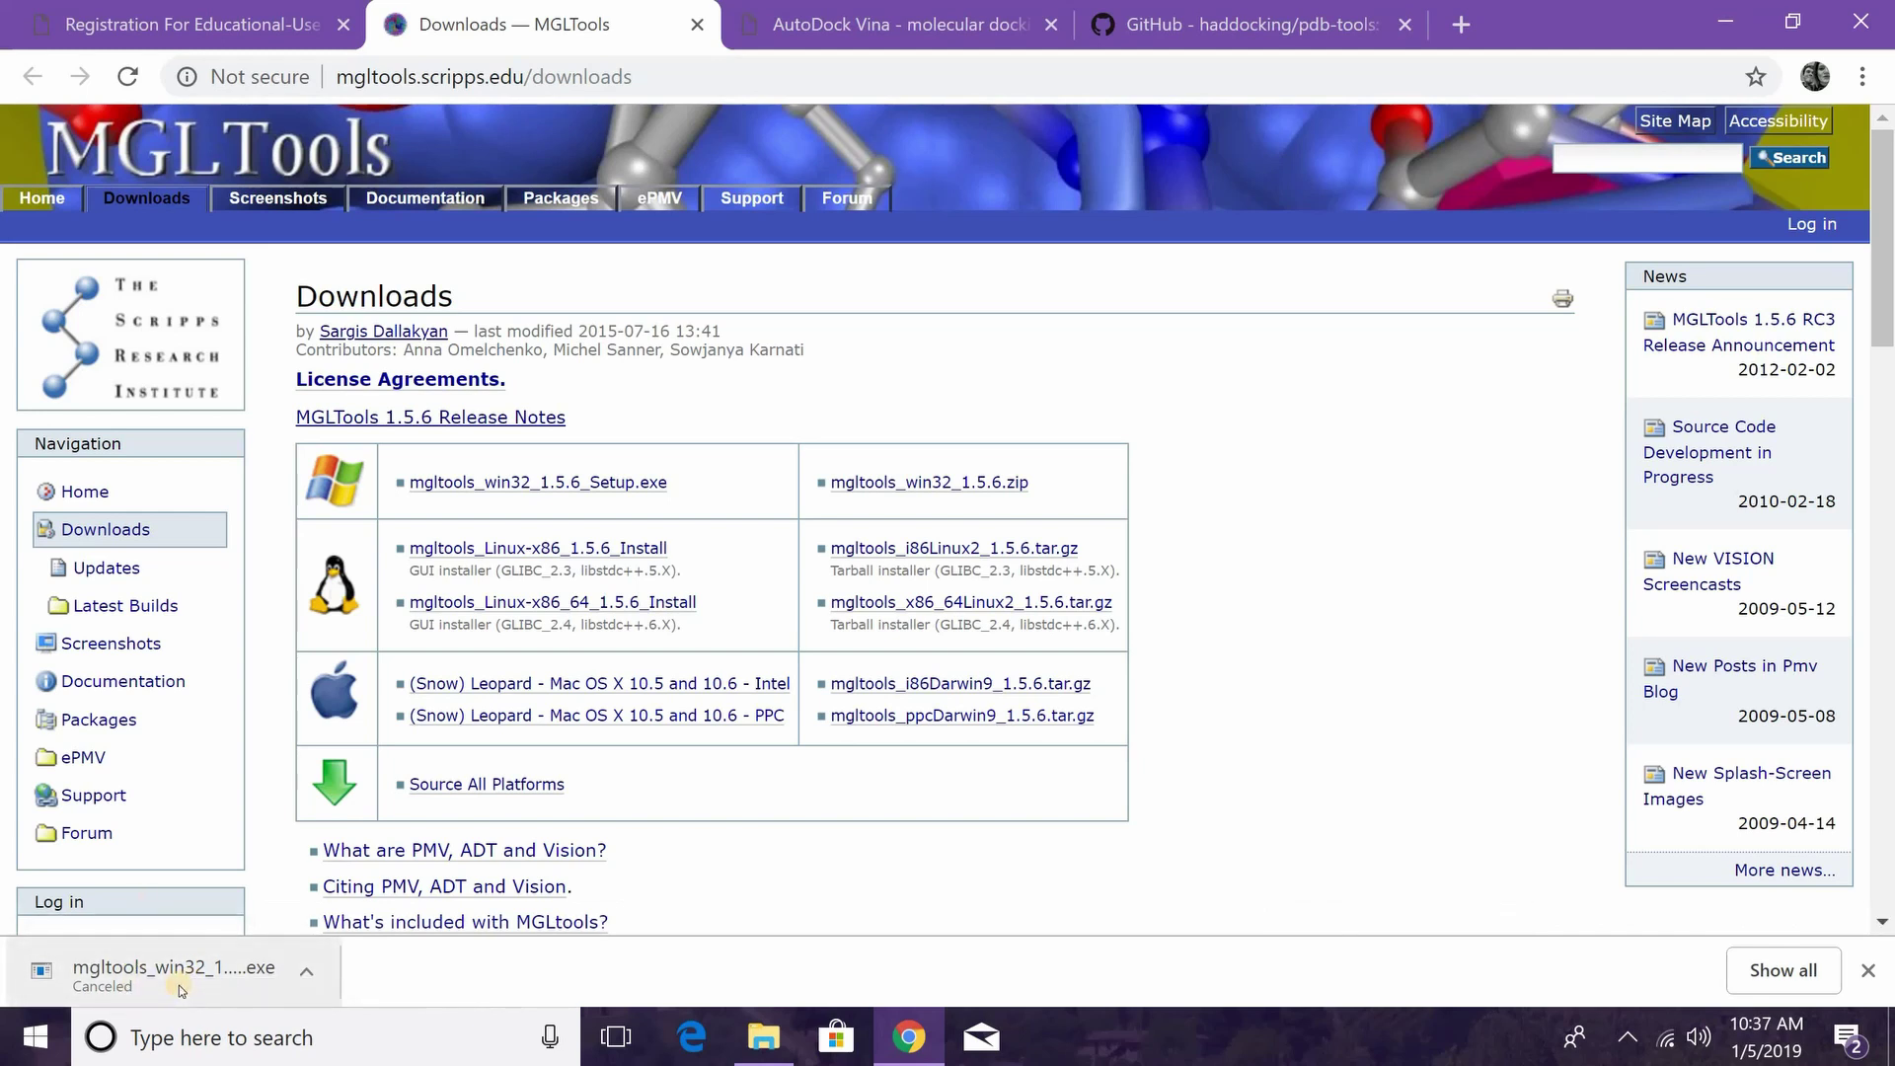
left_click(763, 1038)
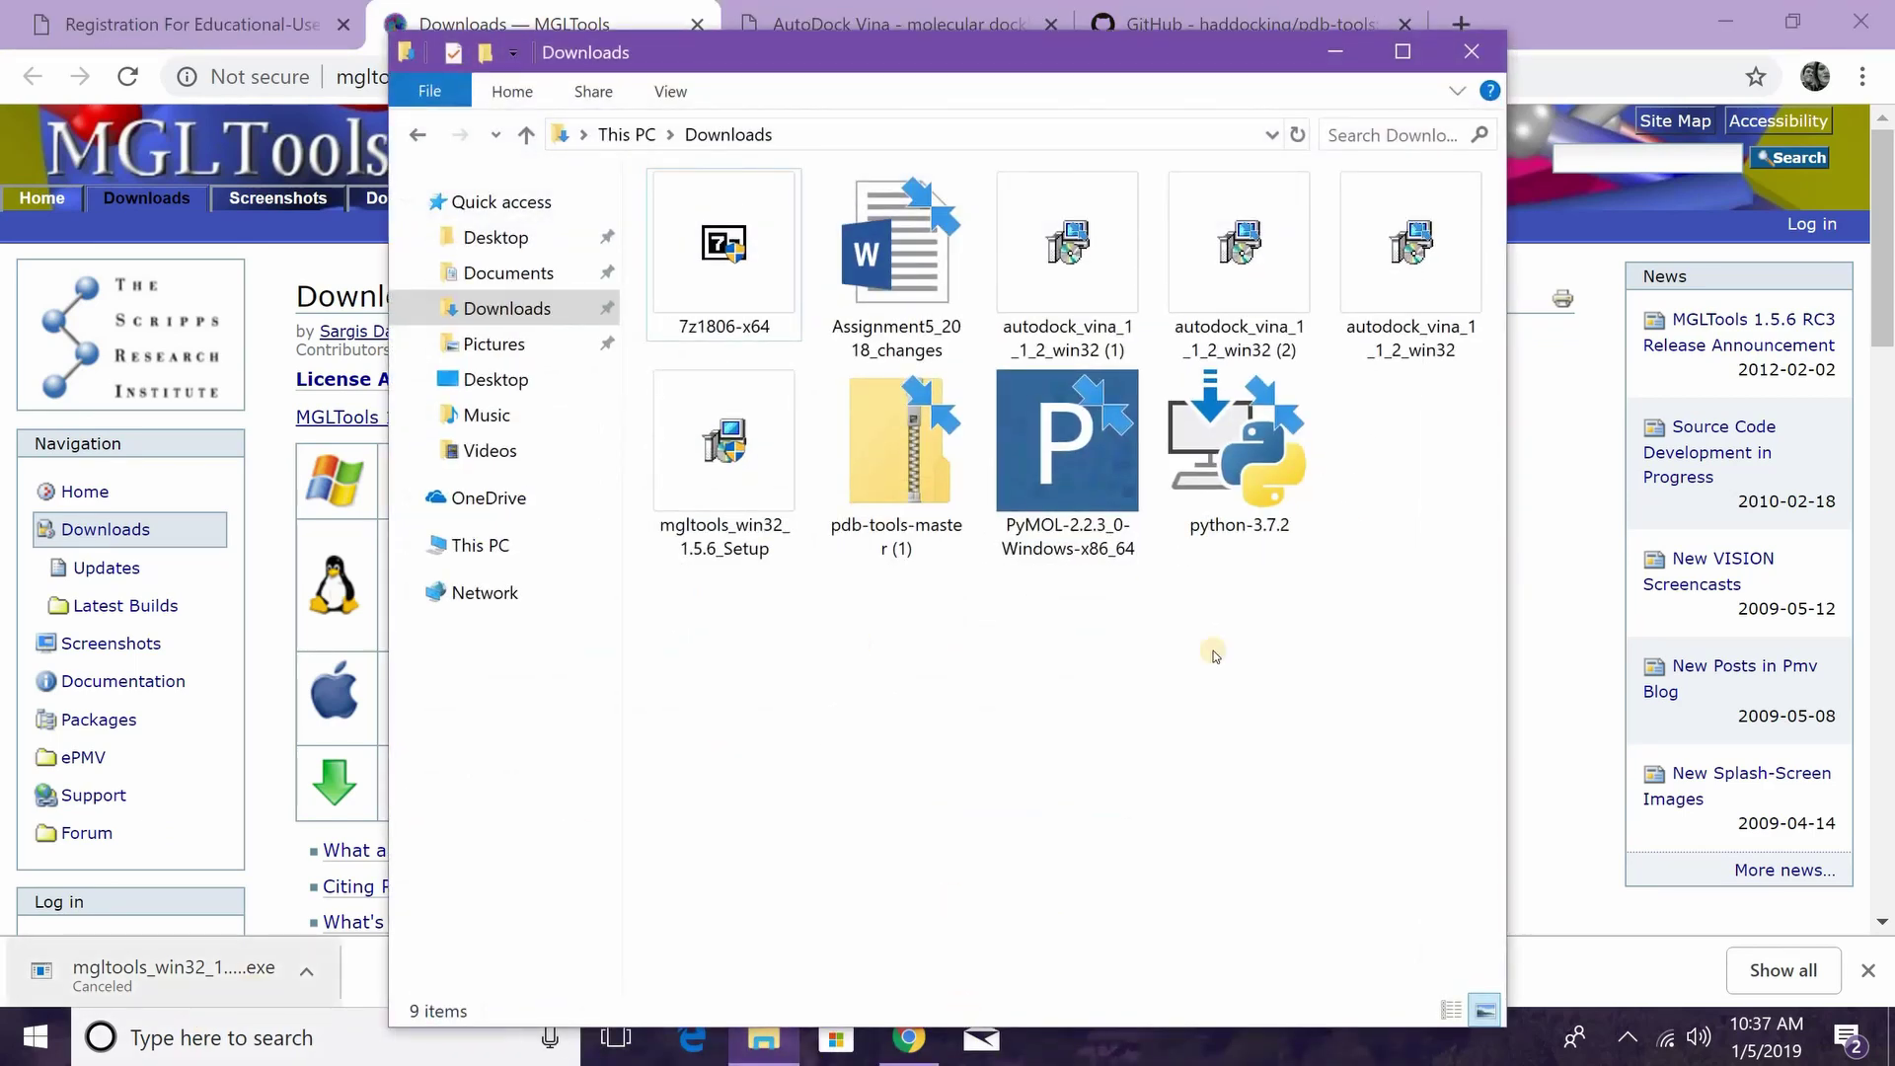
left_click(735, 474)
right_click(736, 474)
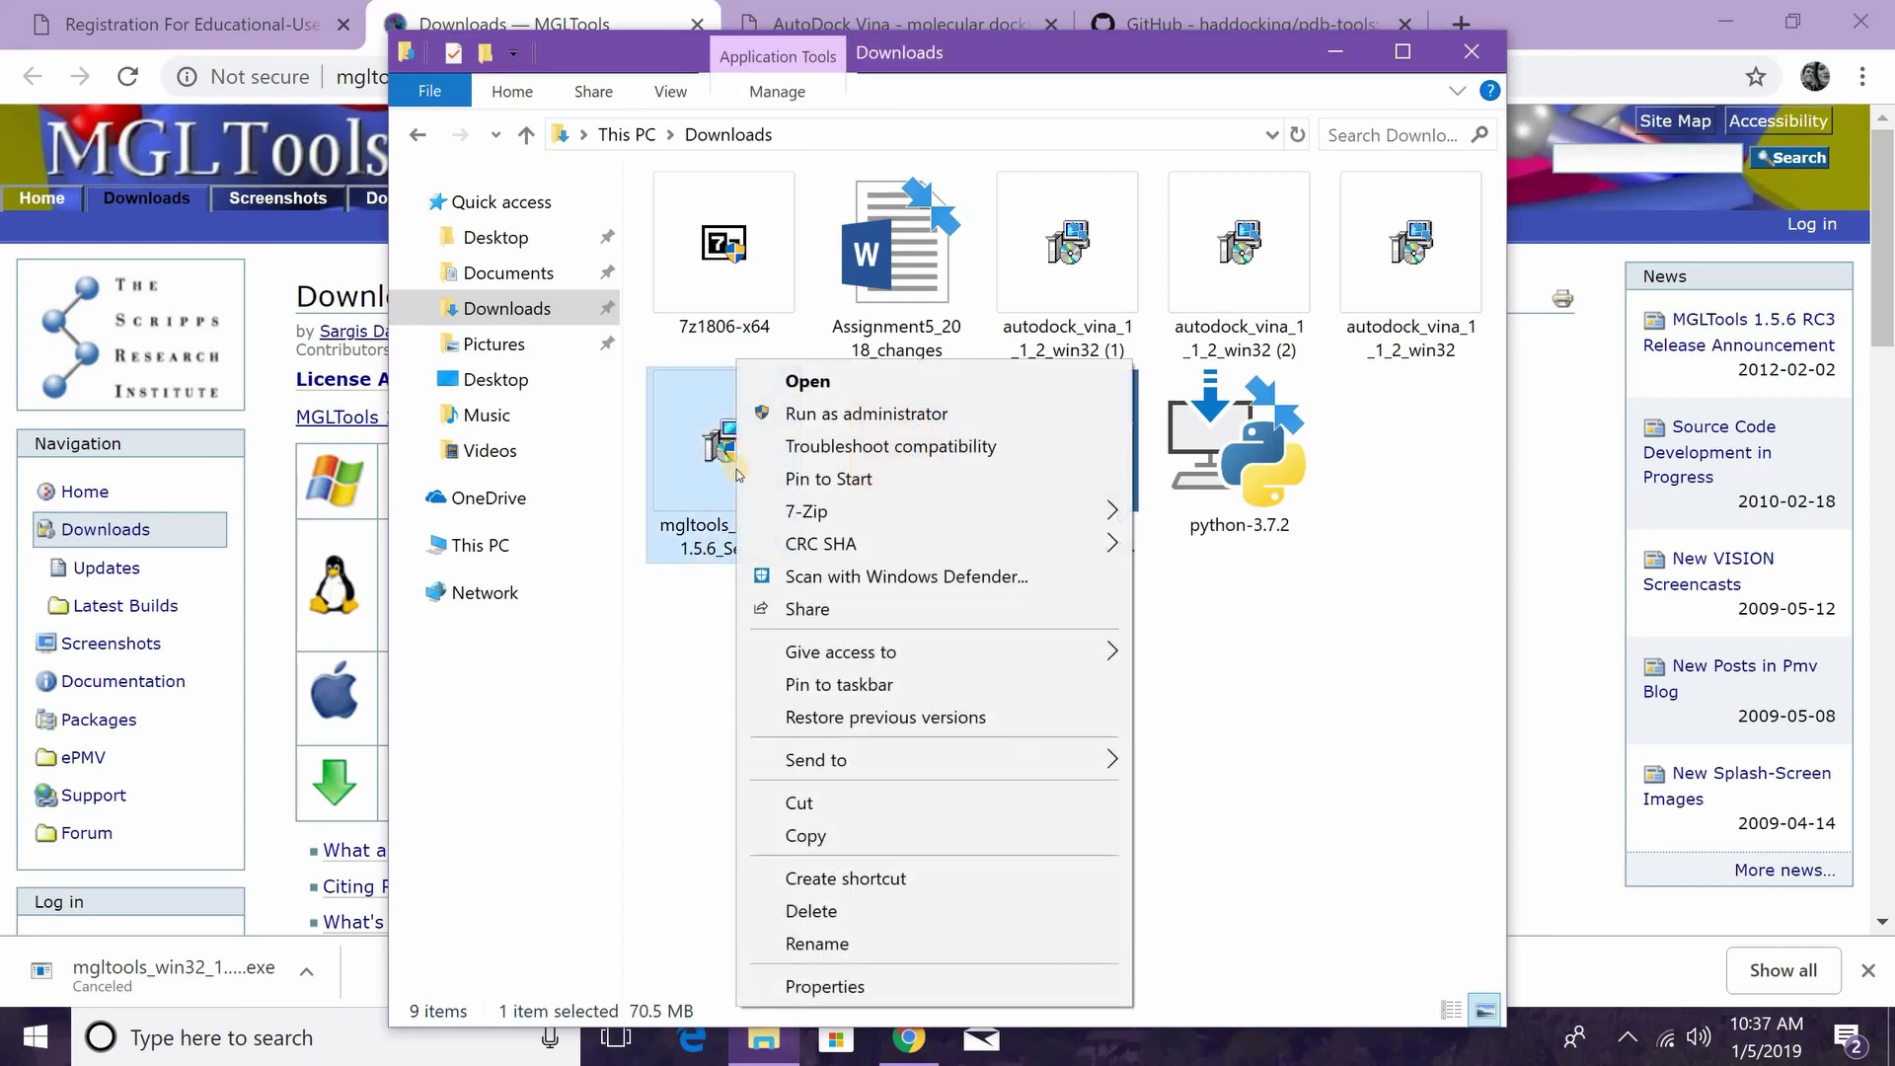
left_click(874, 417)
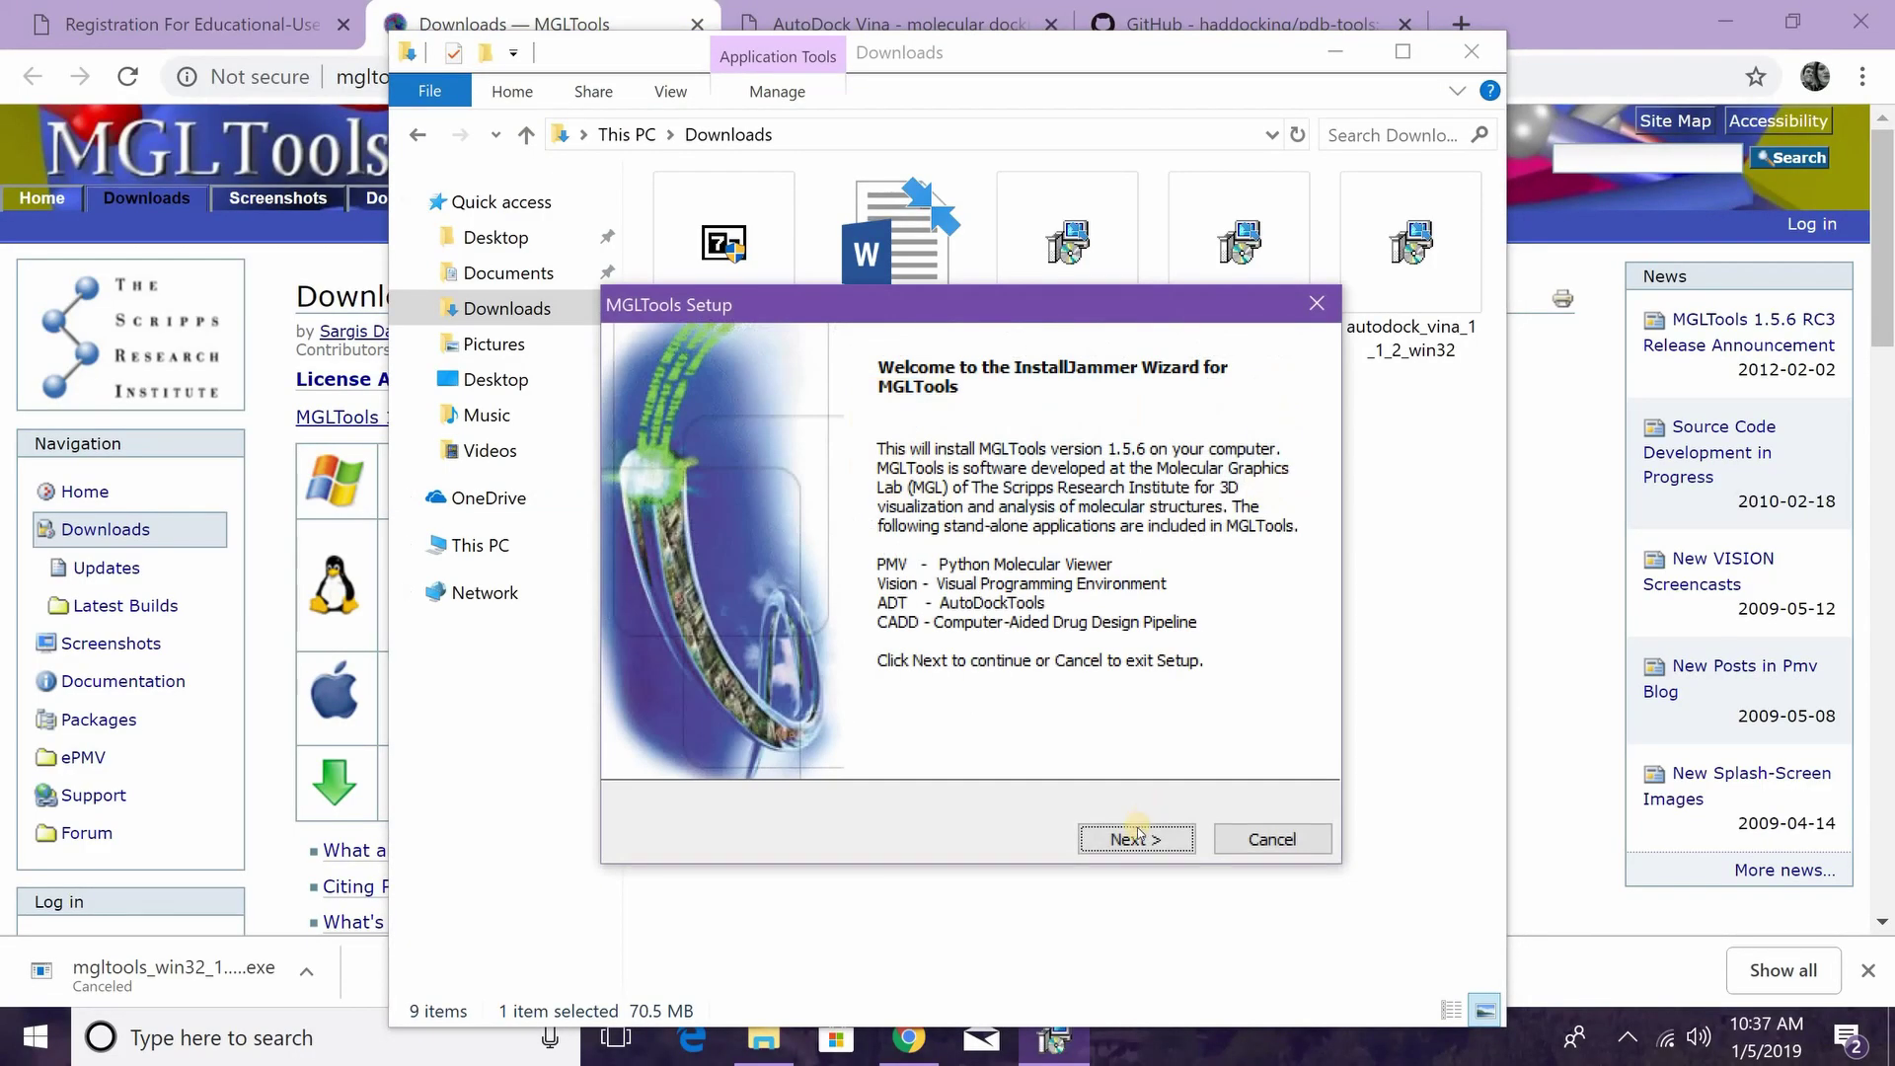
Accept the MGLTools license agreement and start the installation in C:\Program Files (x86)\MGLTools-1.5.6
left_click(1135, 841)
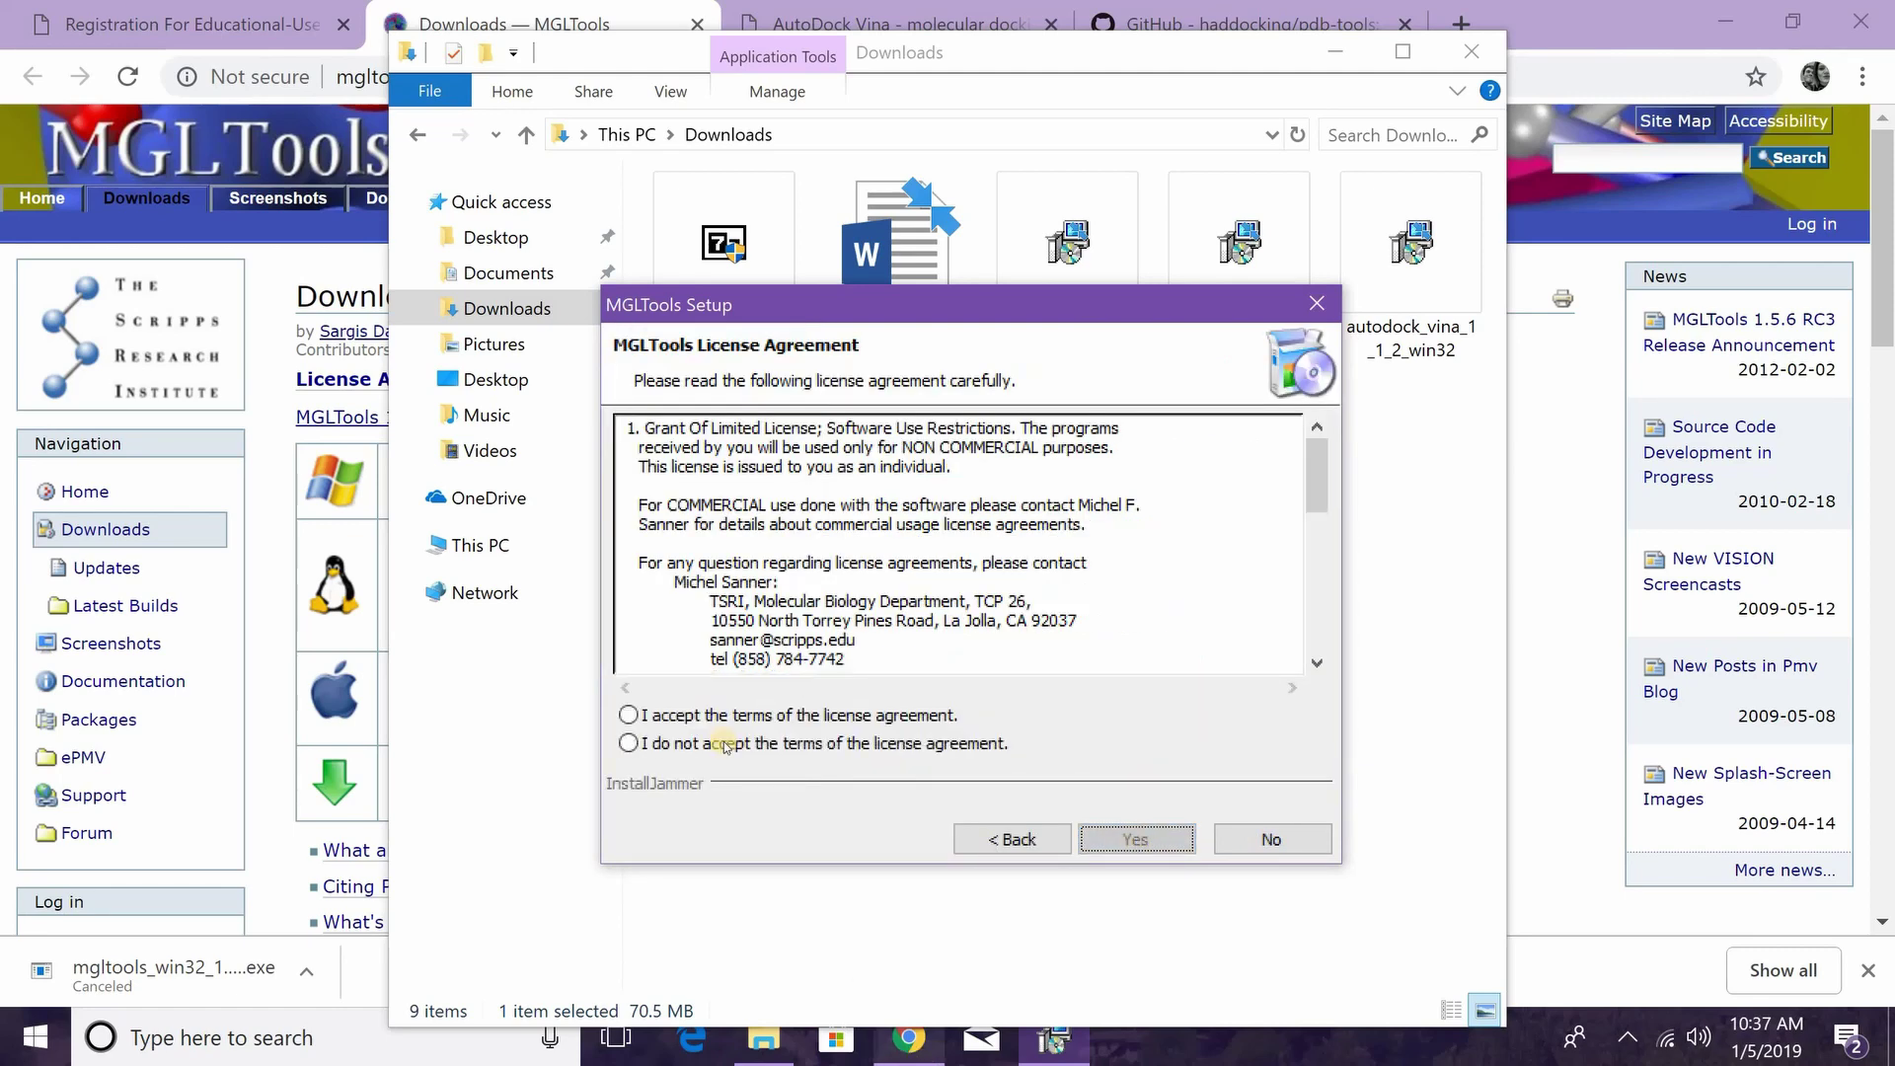
left_click(751, 723)
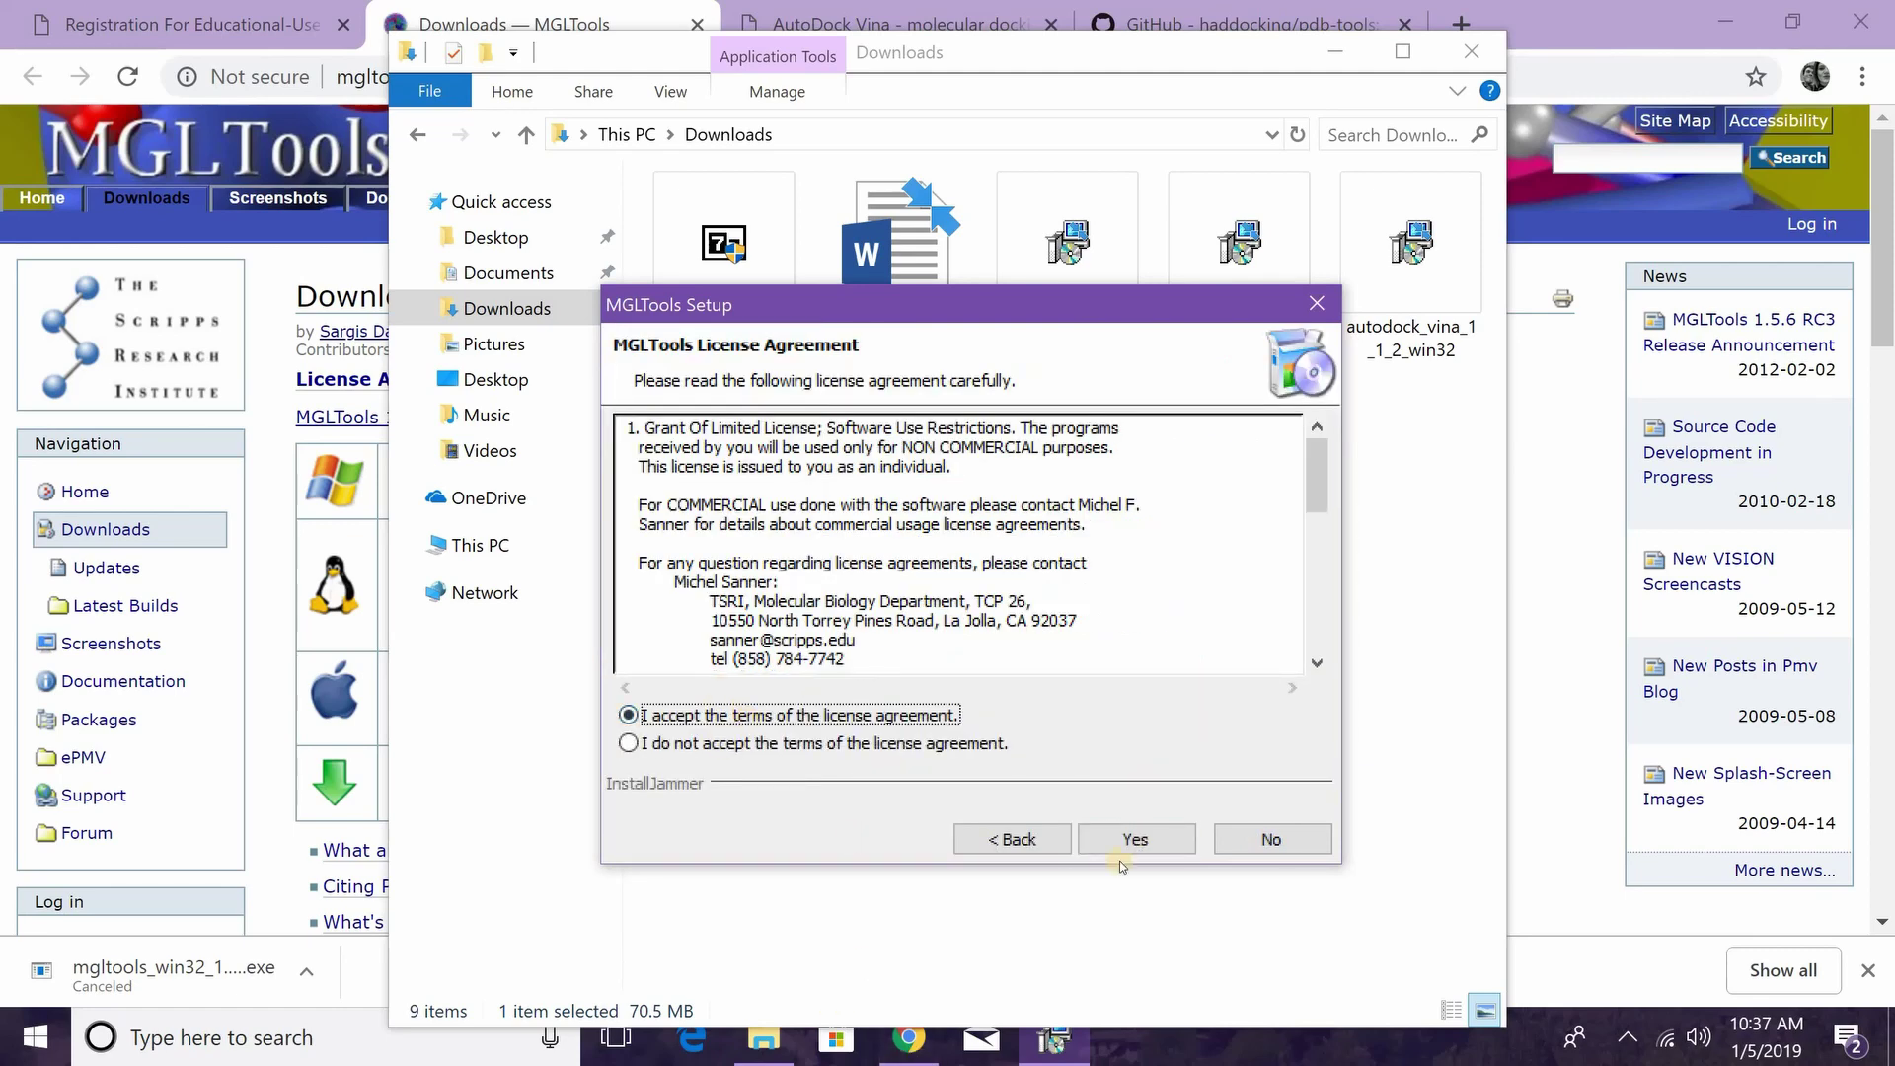
left_click(1150, 842)
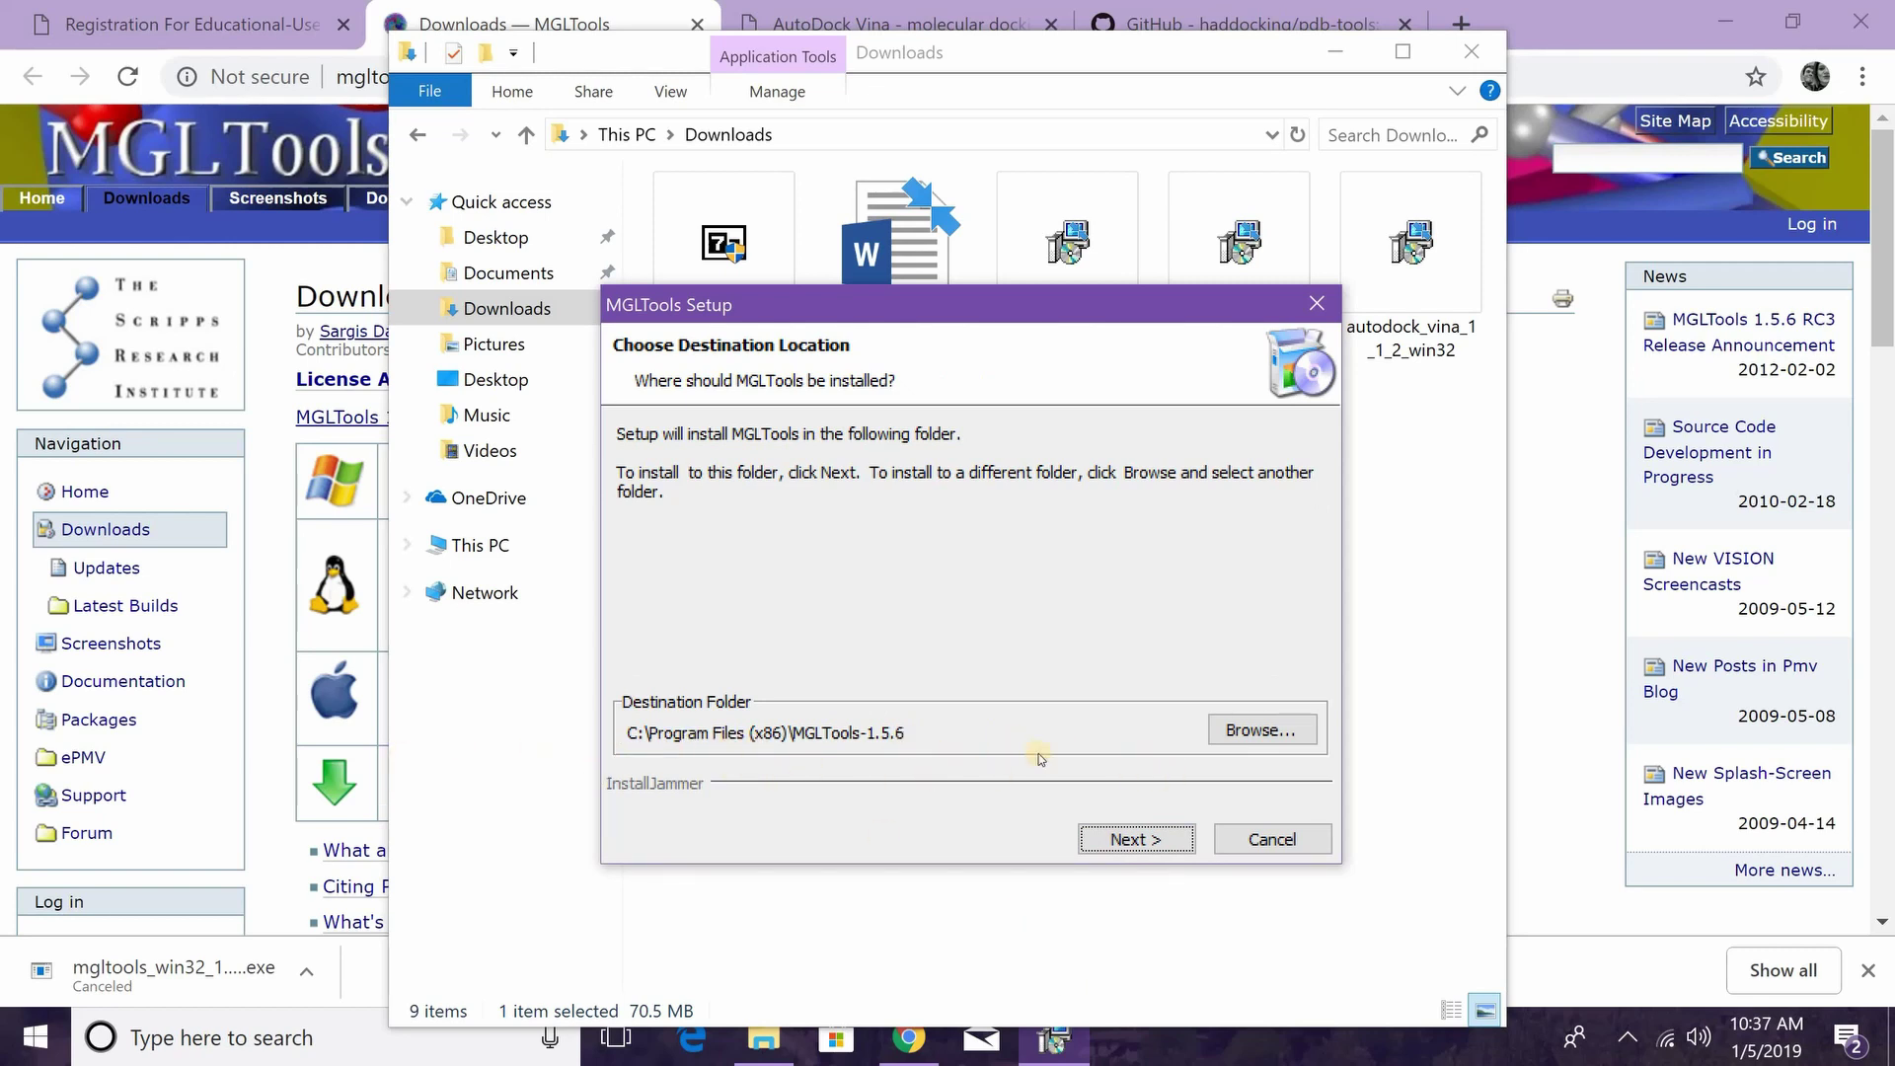
left_click(1122, 835)
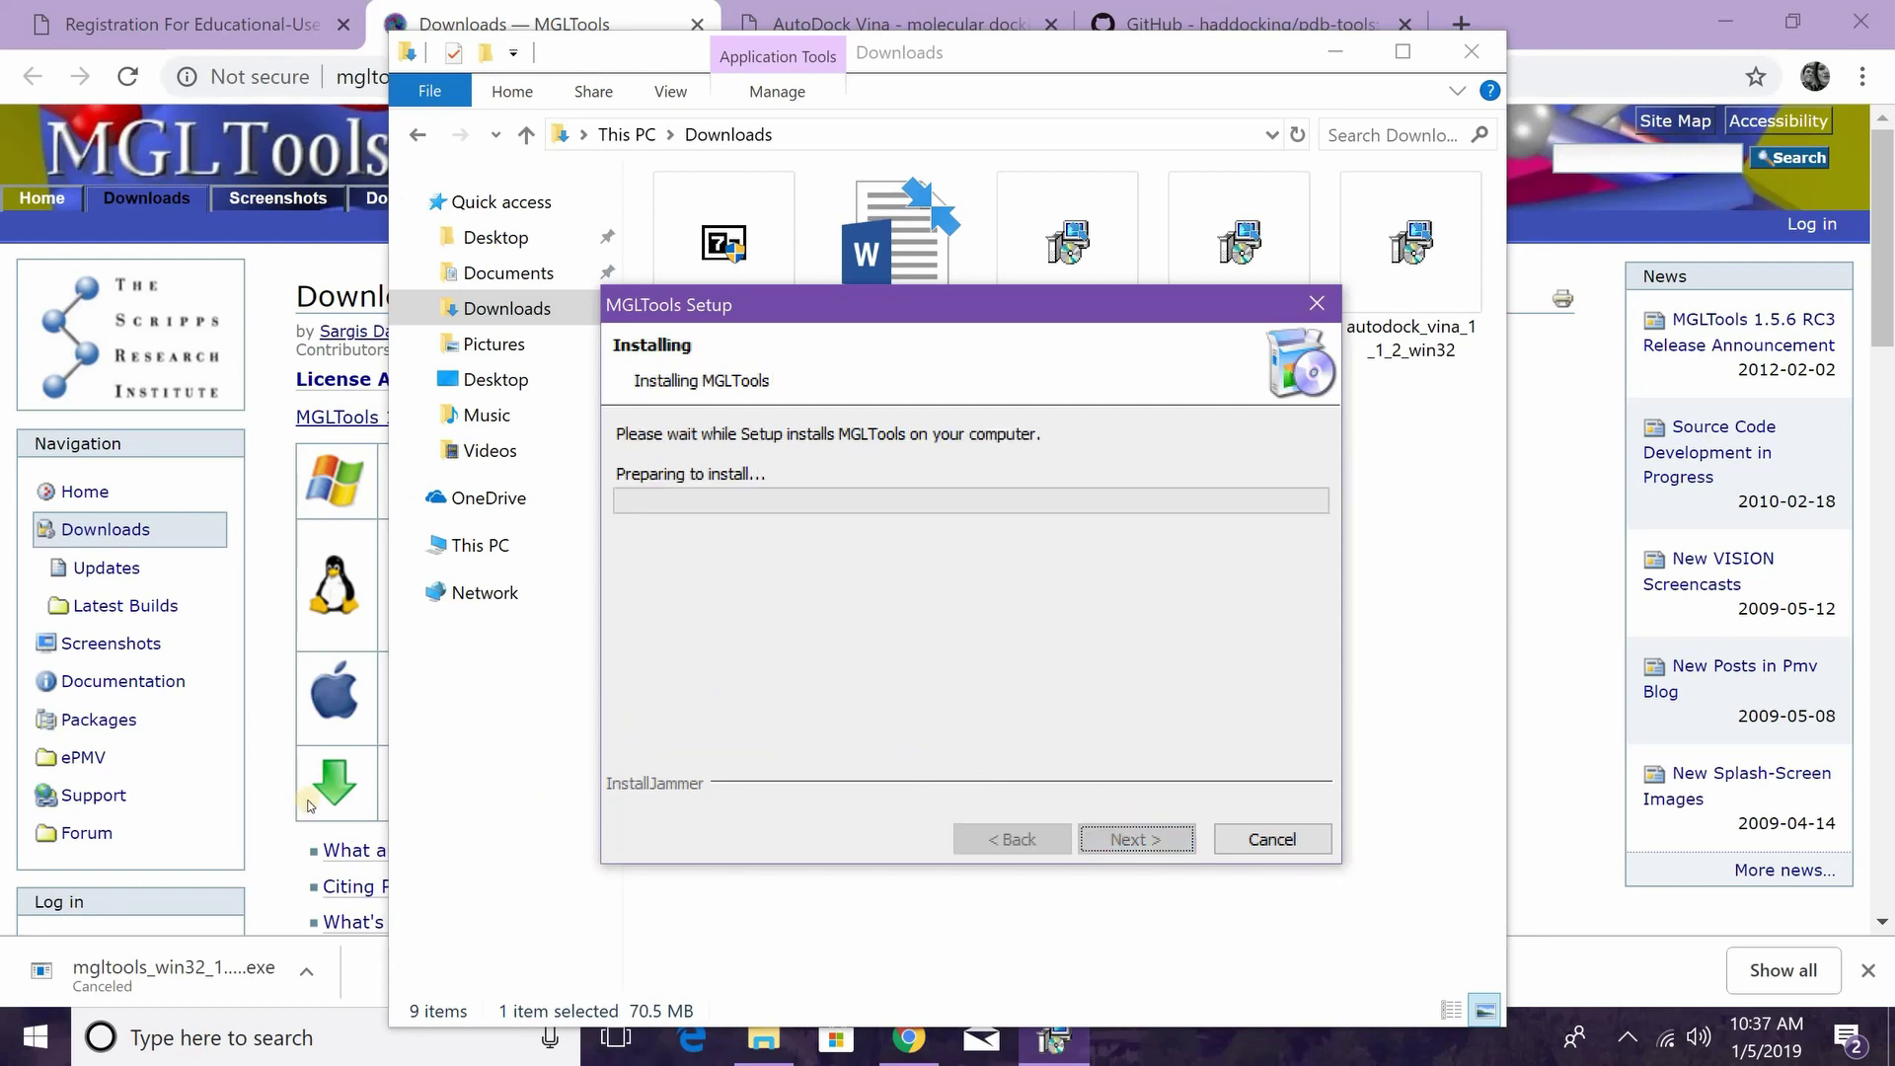
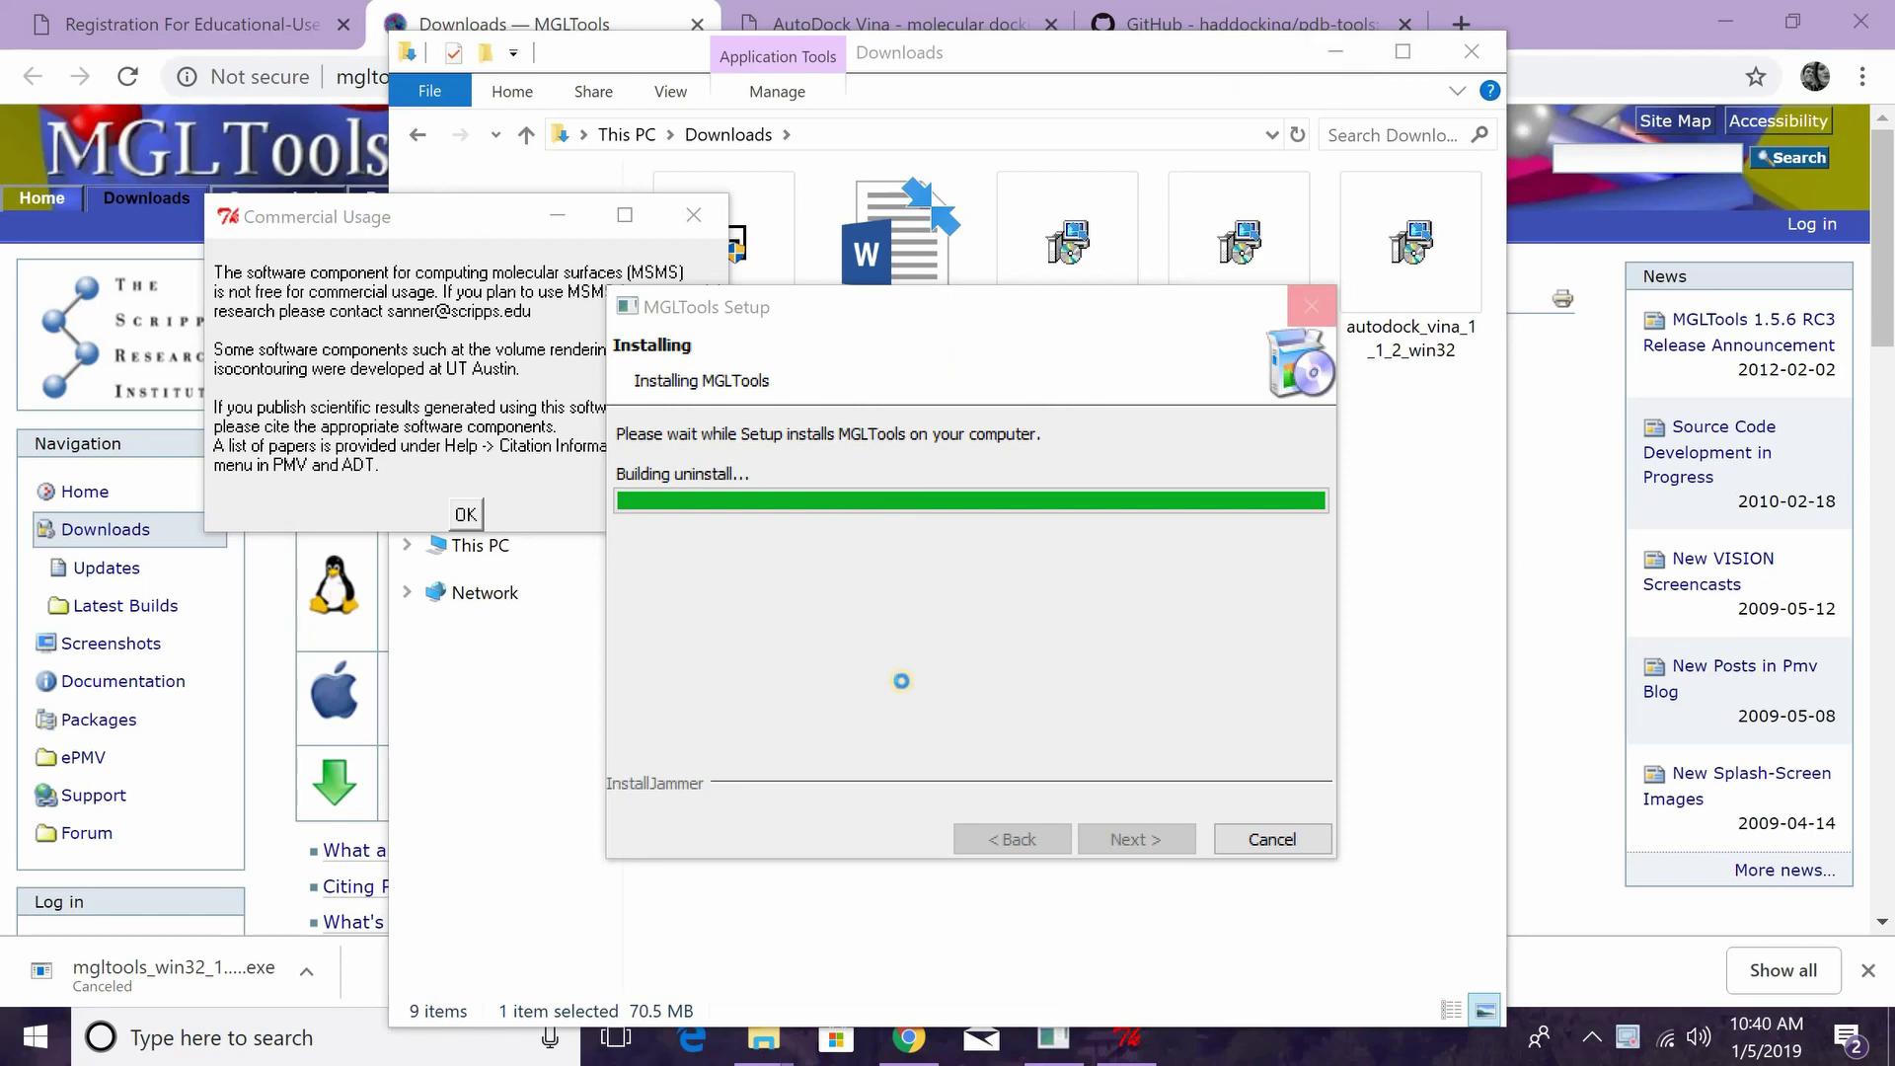
Dismiss the commercial usage notice and finish the MGLTools setup without launching PMV, reporting that the program worked correctly
left_click_drag(404, 209, 747, 313)
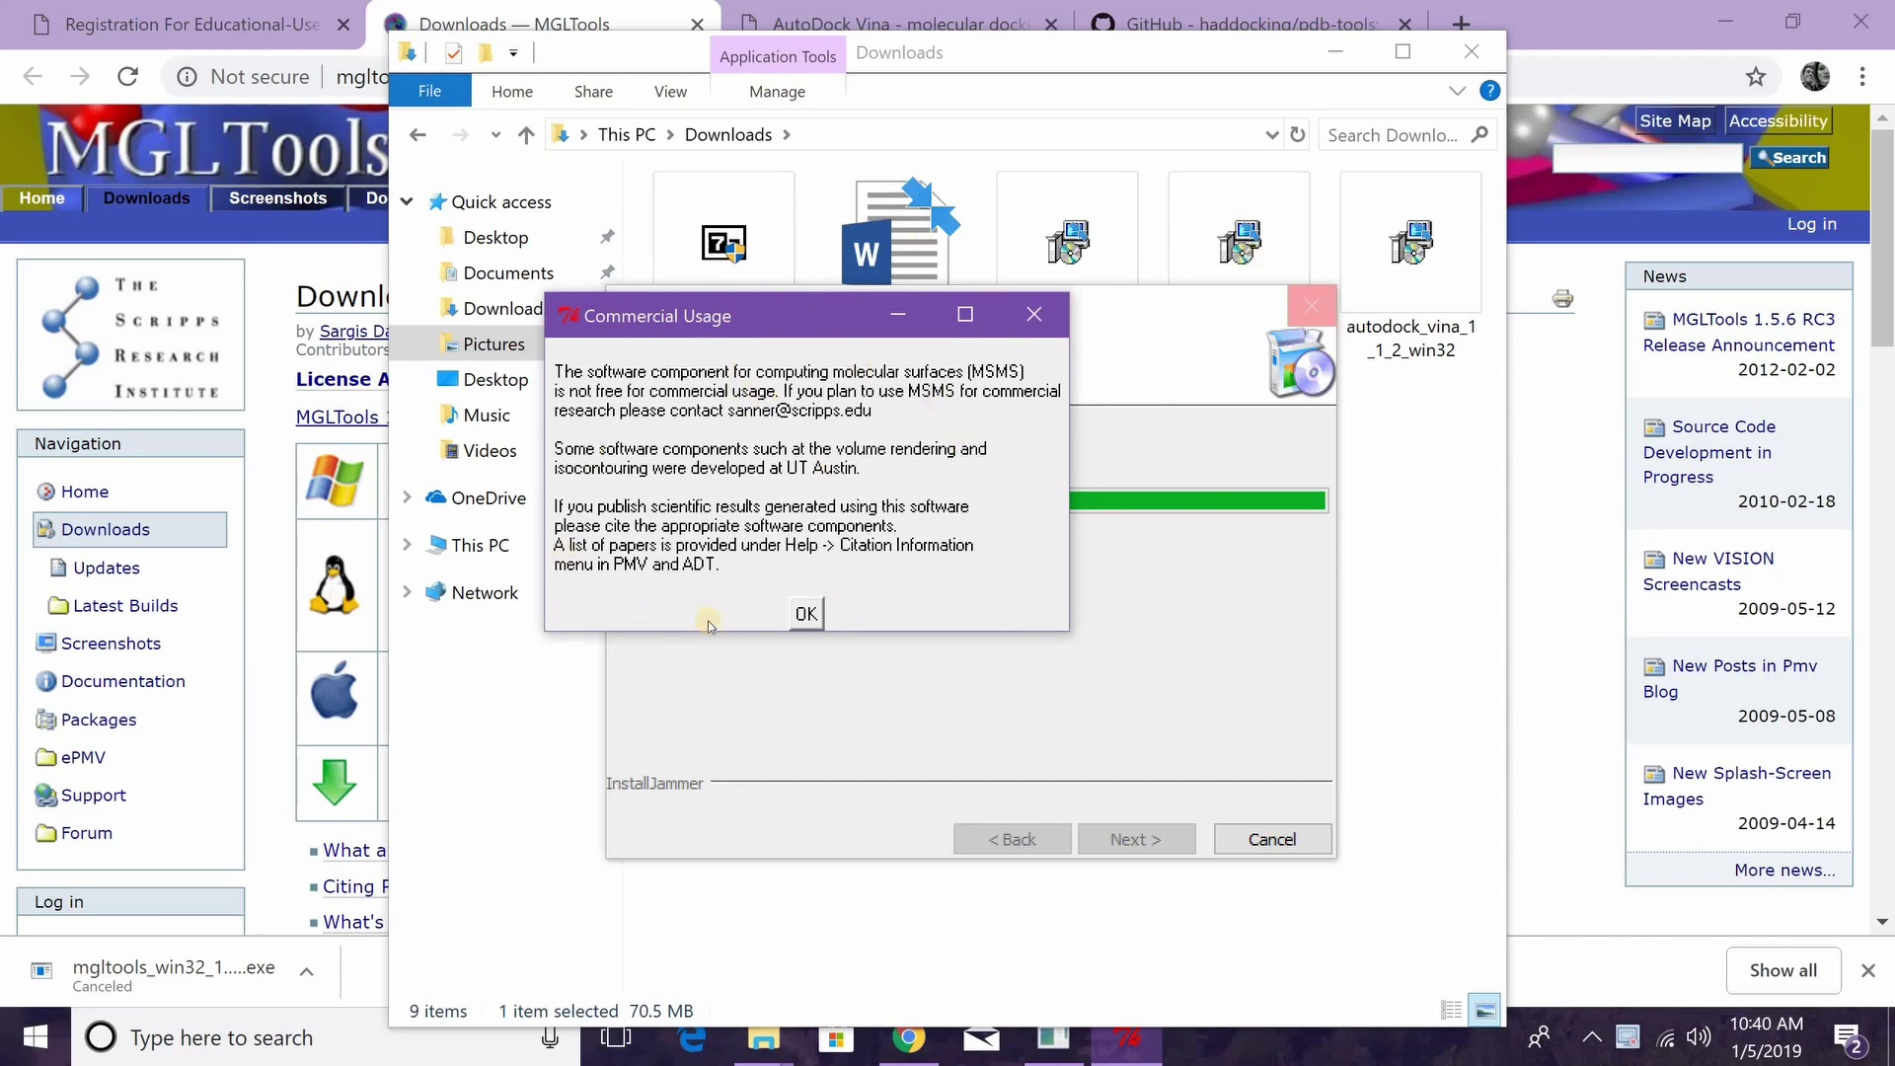
left_click(807, 614)
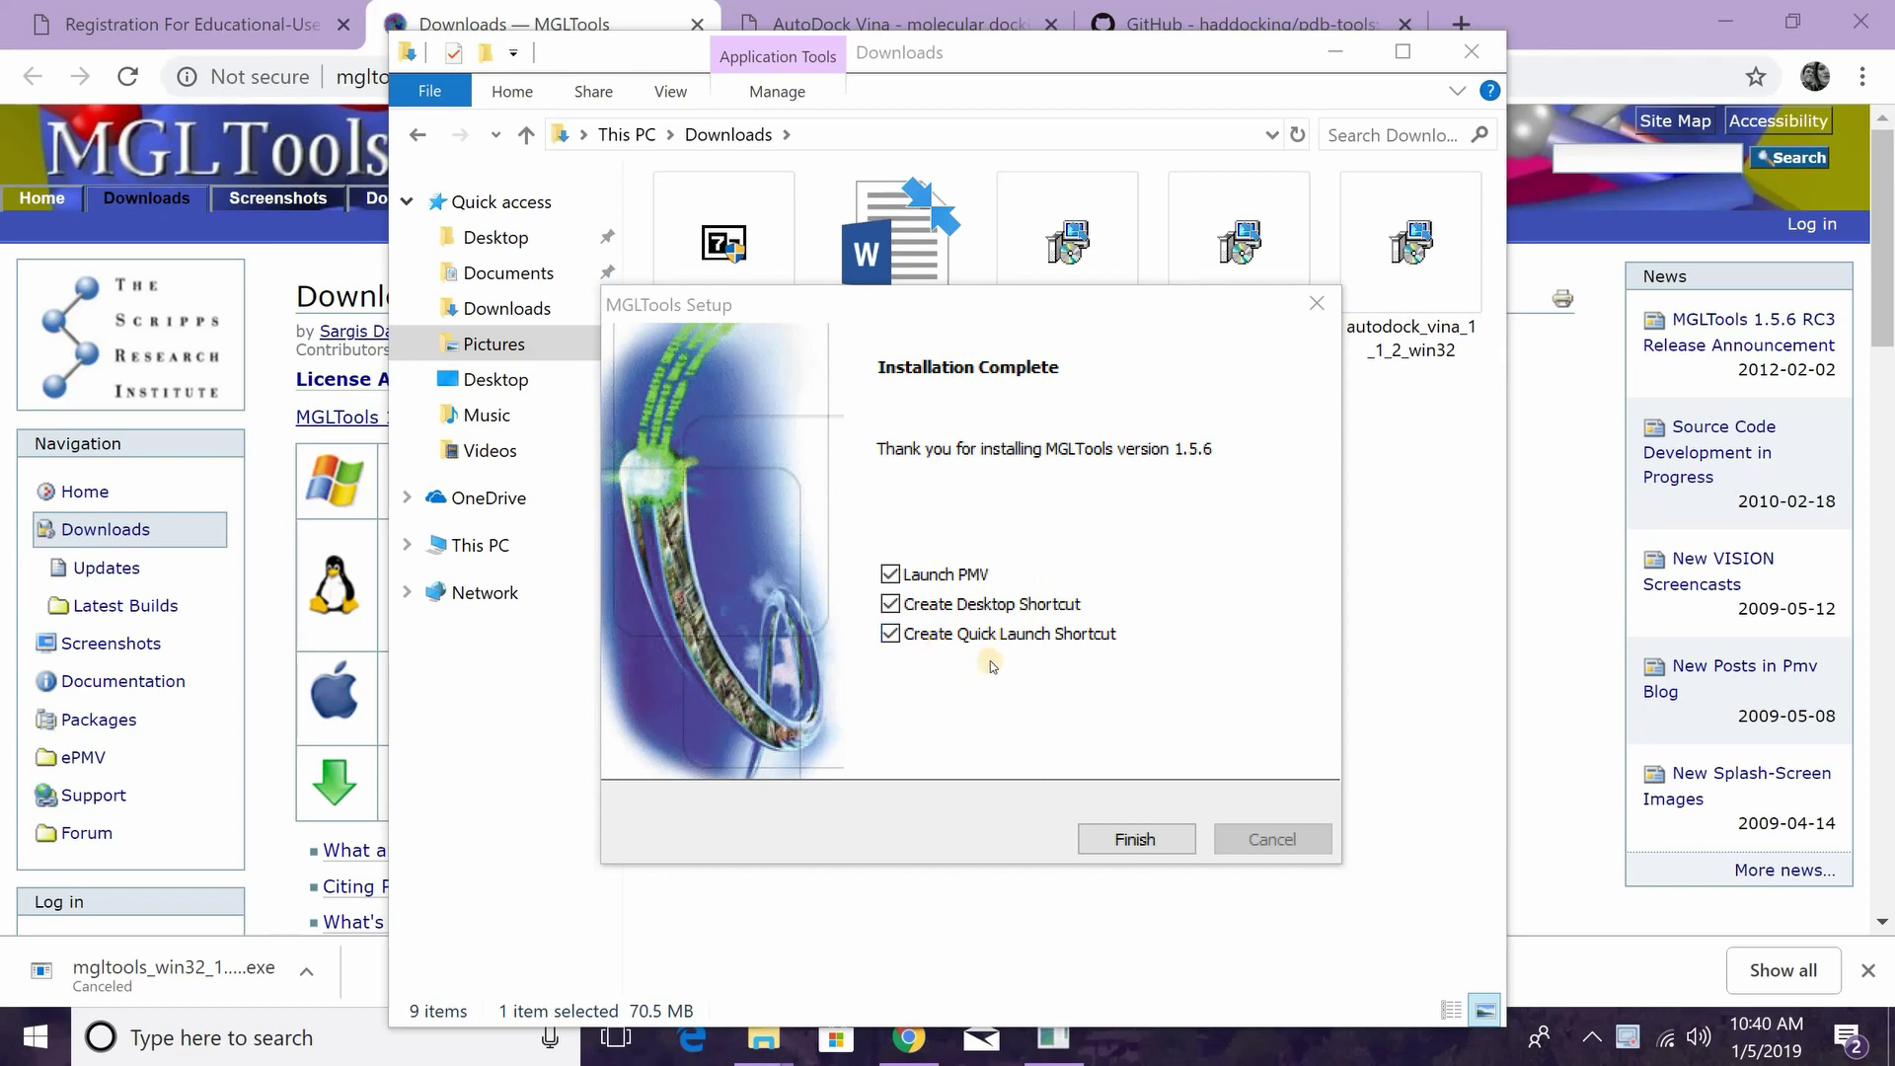
left_click(891, 575)
left_click(891, 575)
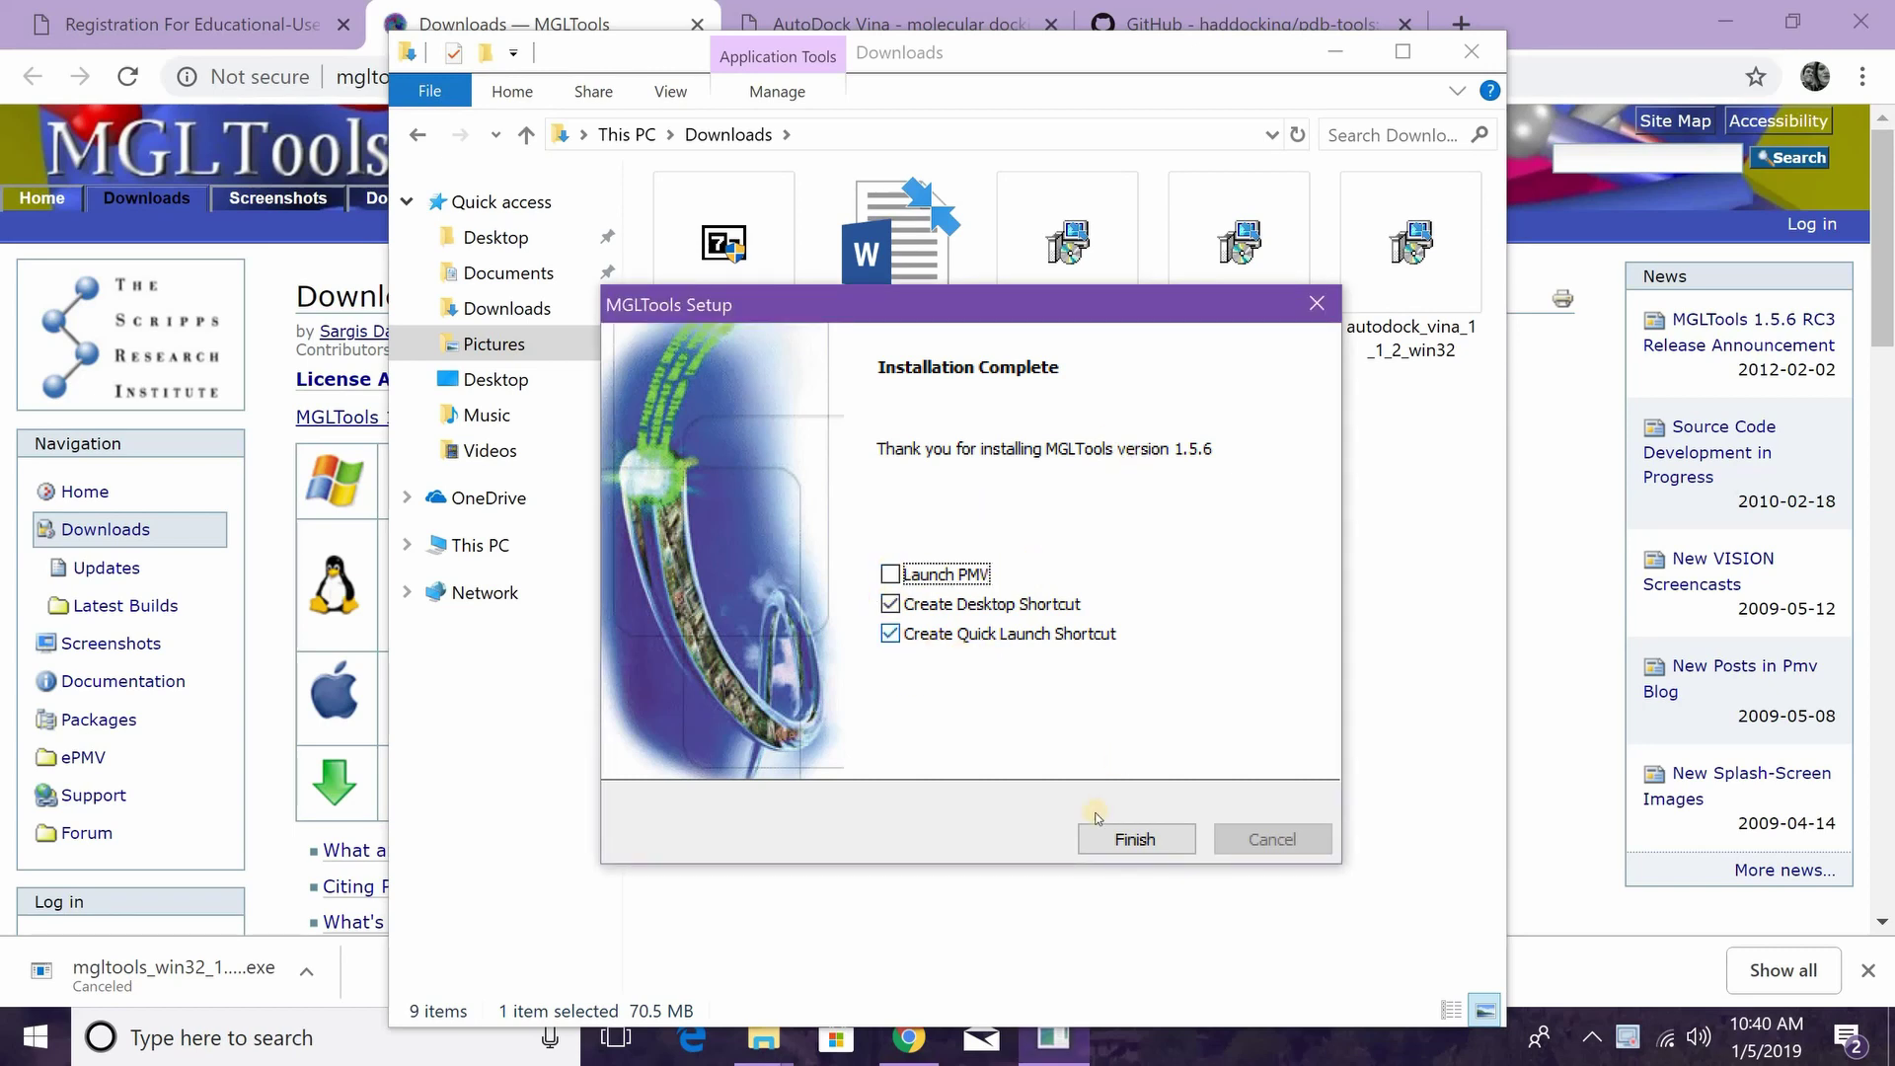
left_click(1120, 842)
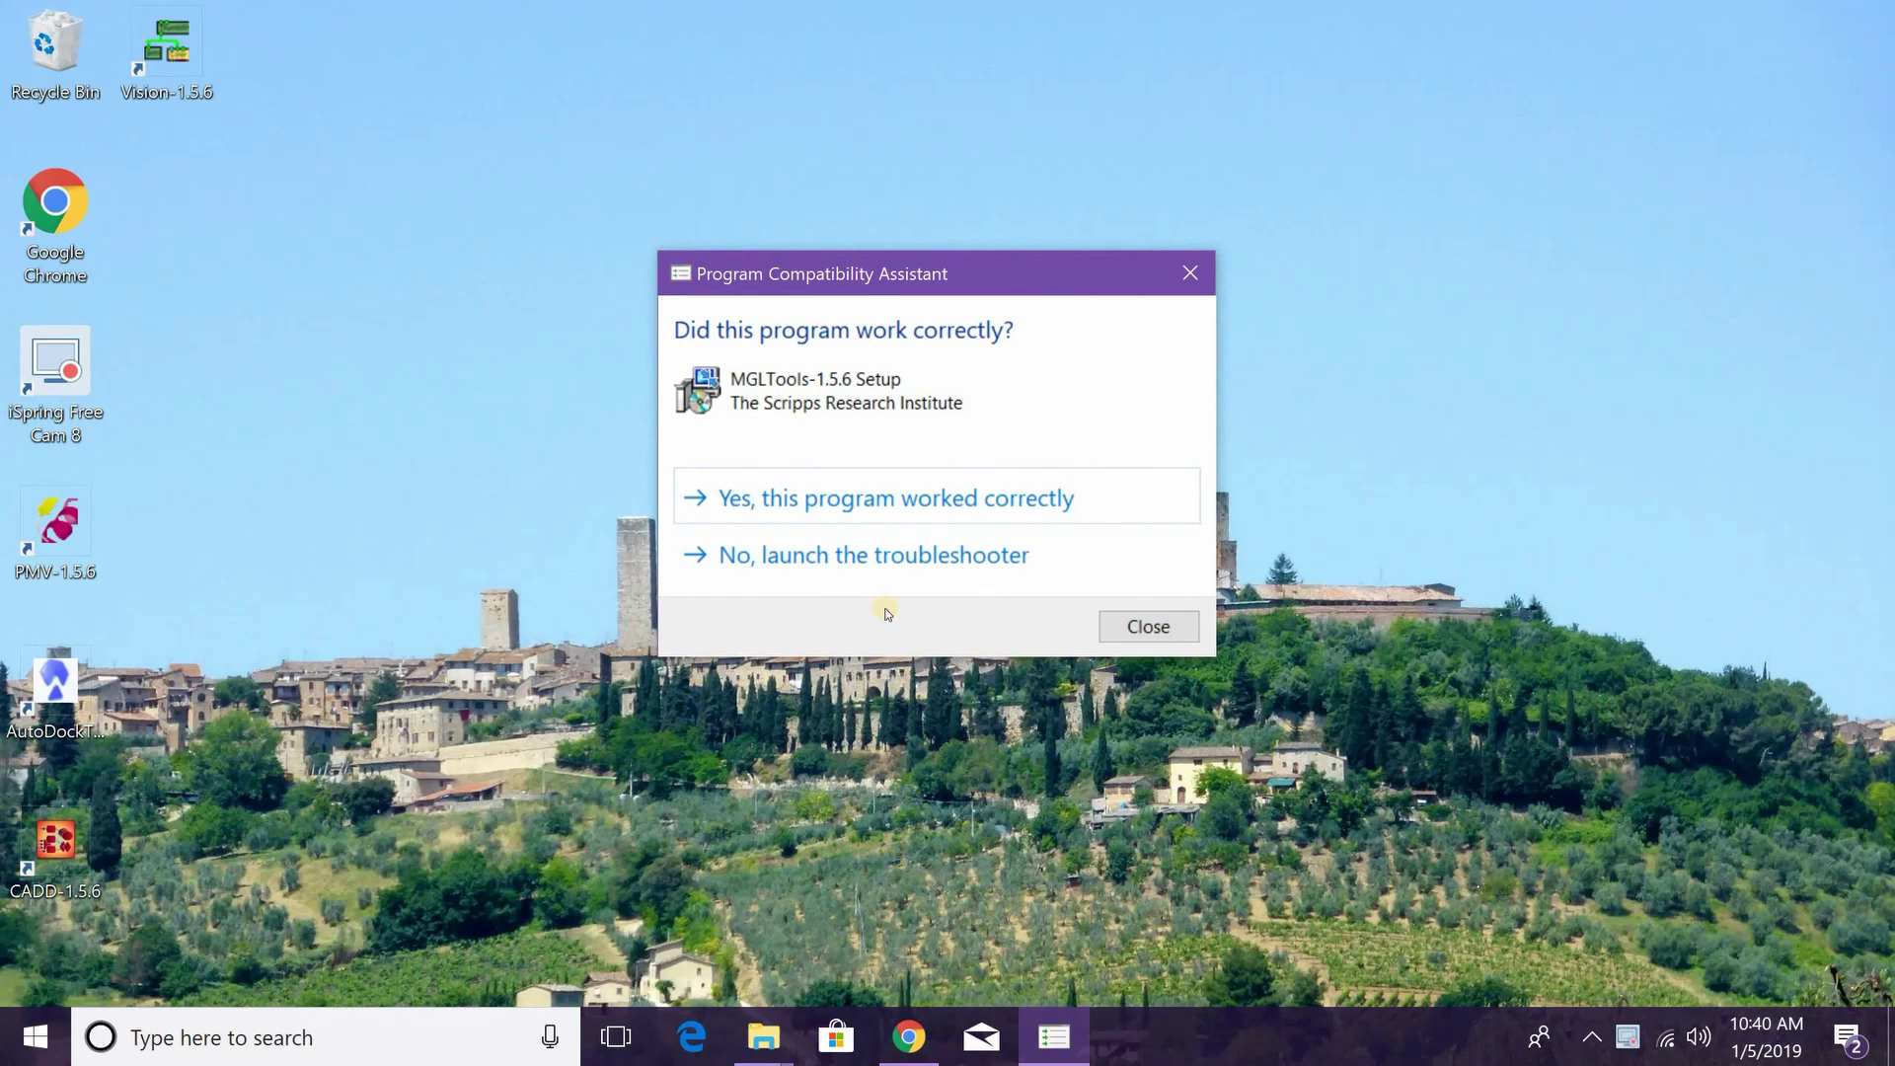
left_click(962, 499)
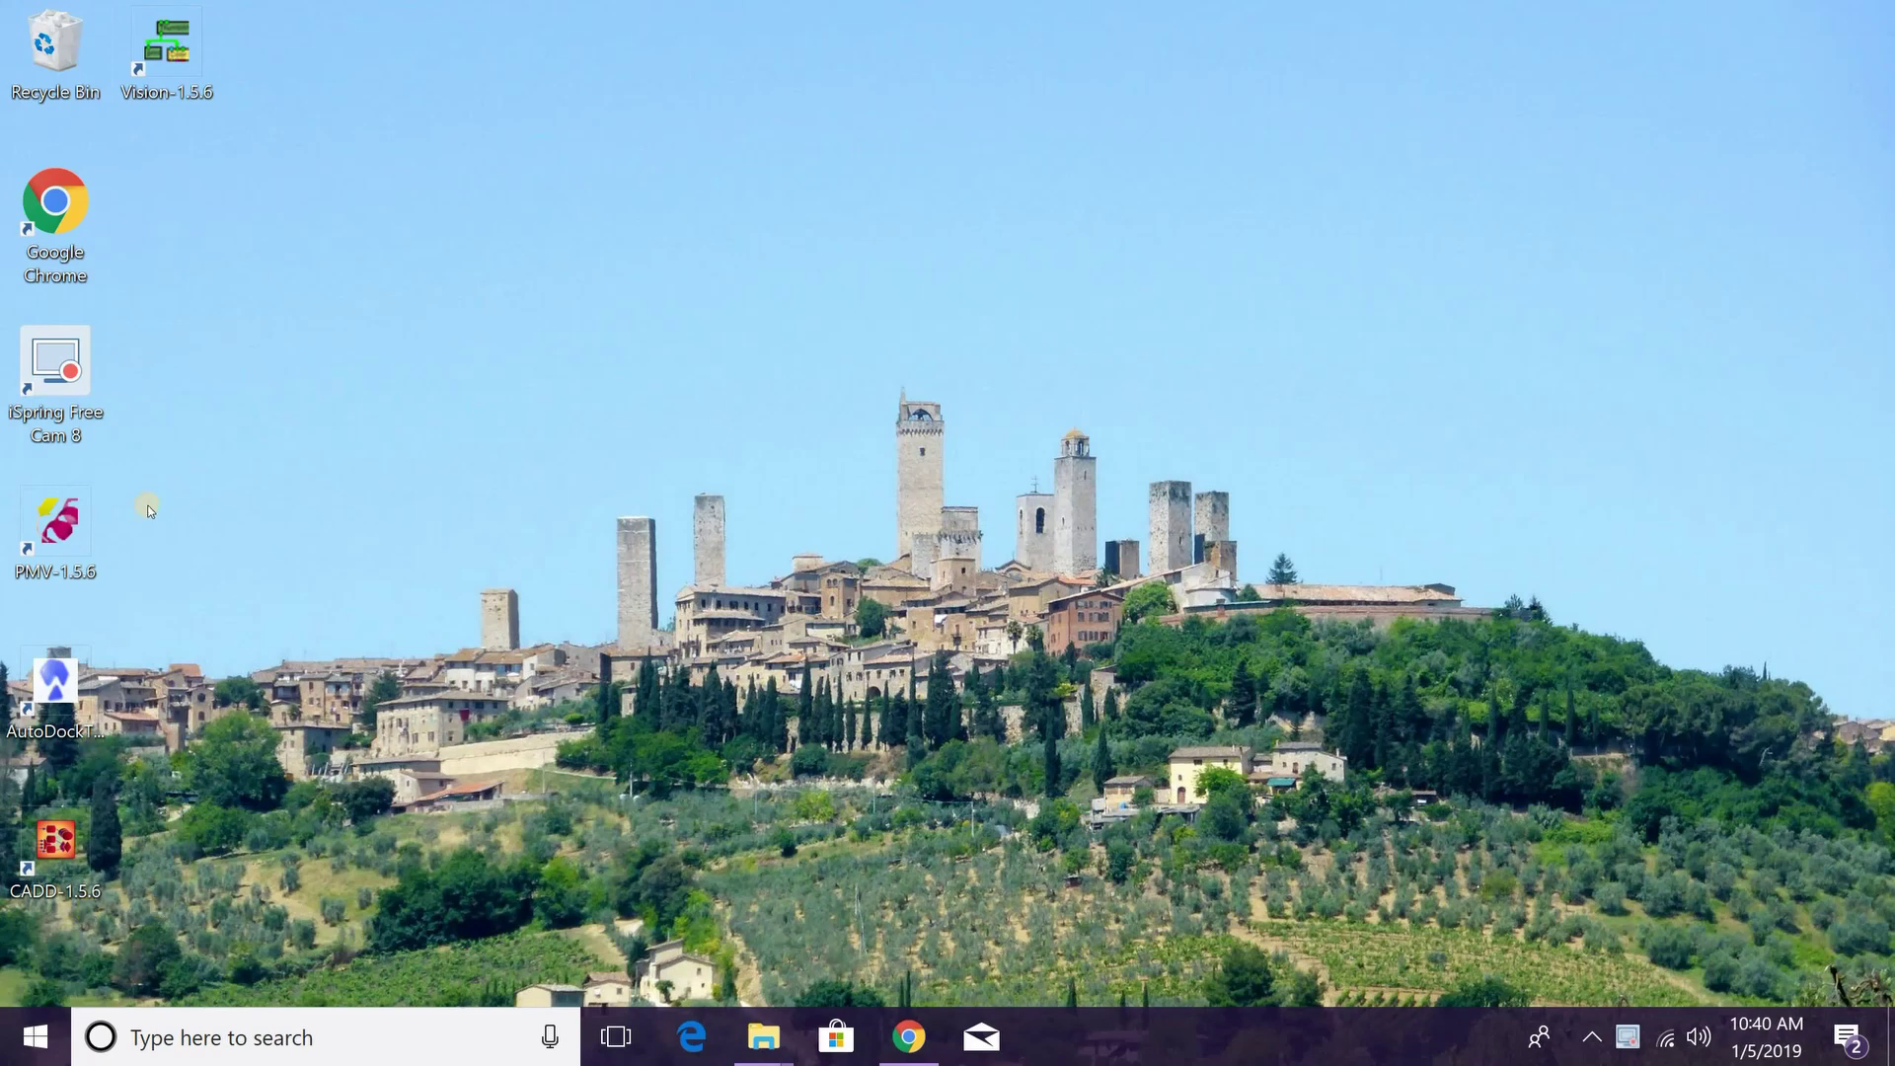
Move the CADD, Vision and PMV desktop shortcuts to the Recycle Bin and place the AutoDockTools shortcut below iSpring Free Cam 8
left_click(54, 853)
left_click_drag(24, 526, 358, 269)
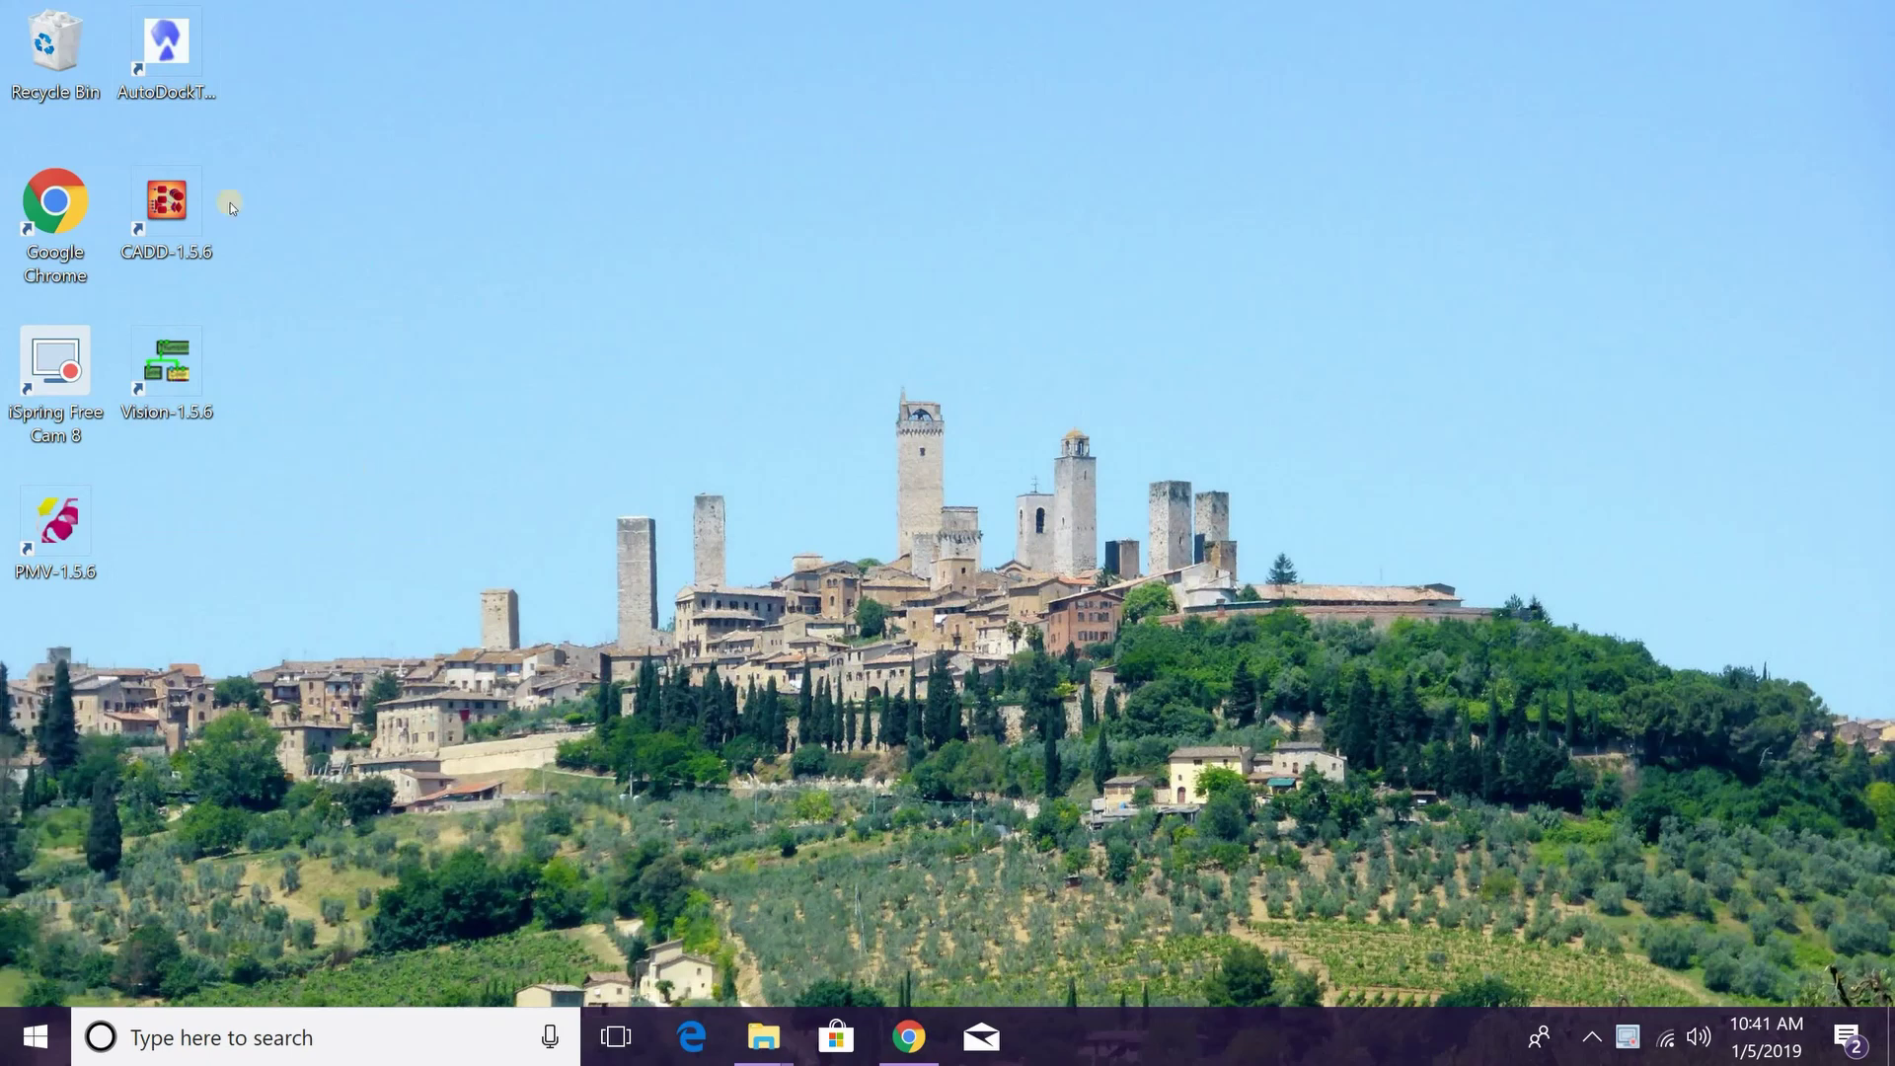
left_click_drag(185, 197, 54, 45)
left_click_drag(187, 387, 69, 57)
left_click_drag(44, 543, 49, 59)
left_click_drag(170, 54, 56, 503)
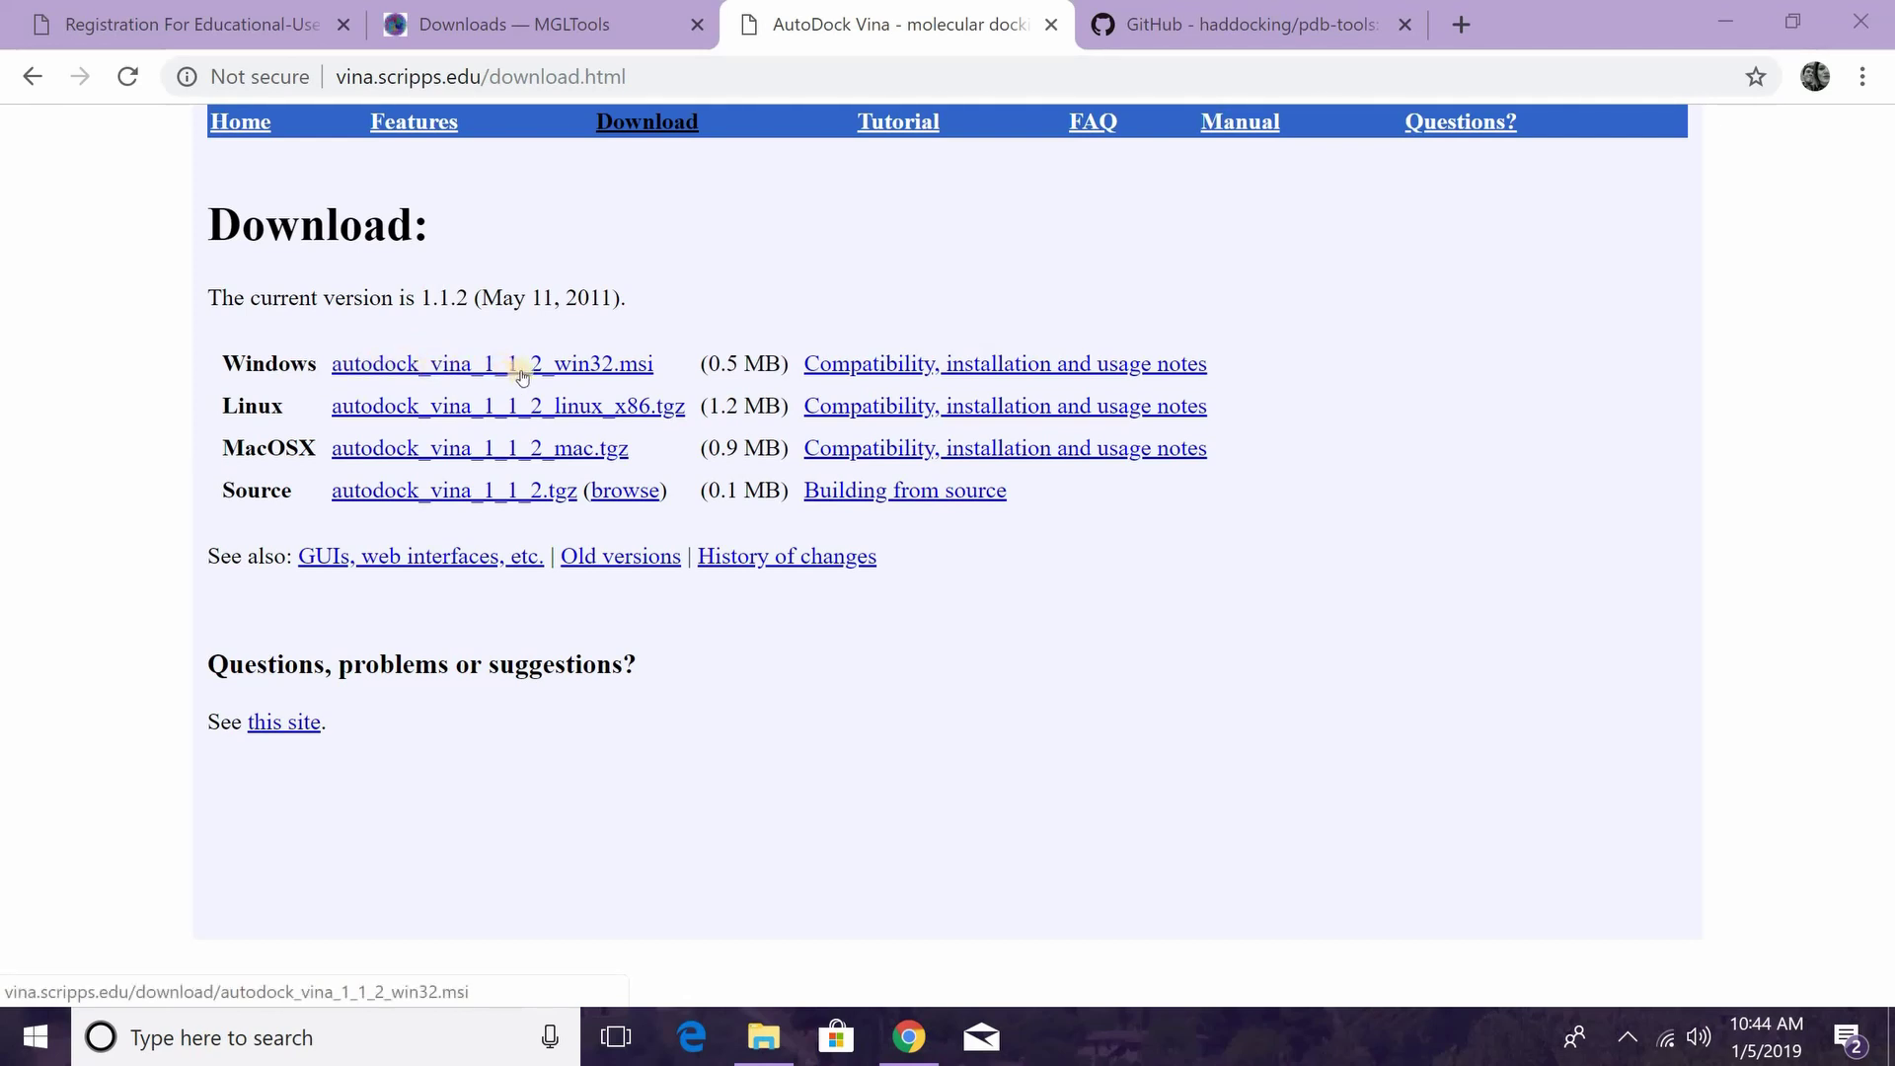
Download autodock_vina_1_1_2_win32.msi for Windows and check the Vina folder on the desktop
left_click(570, 367)
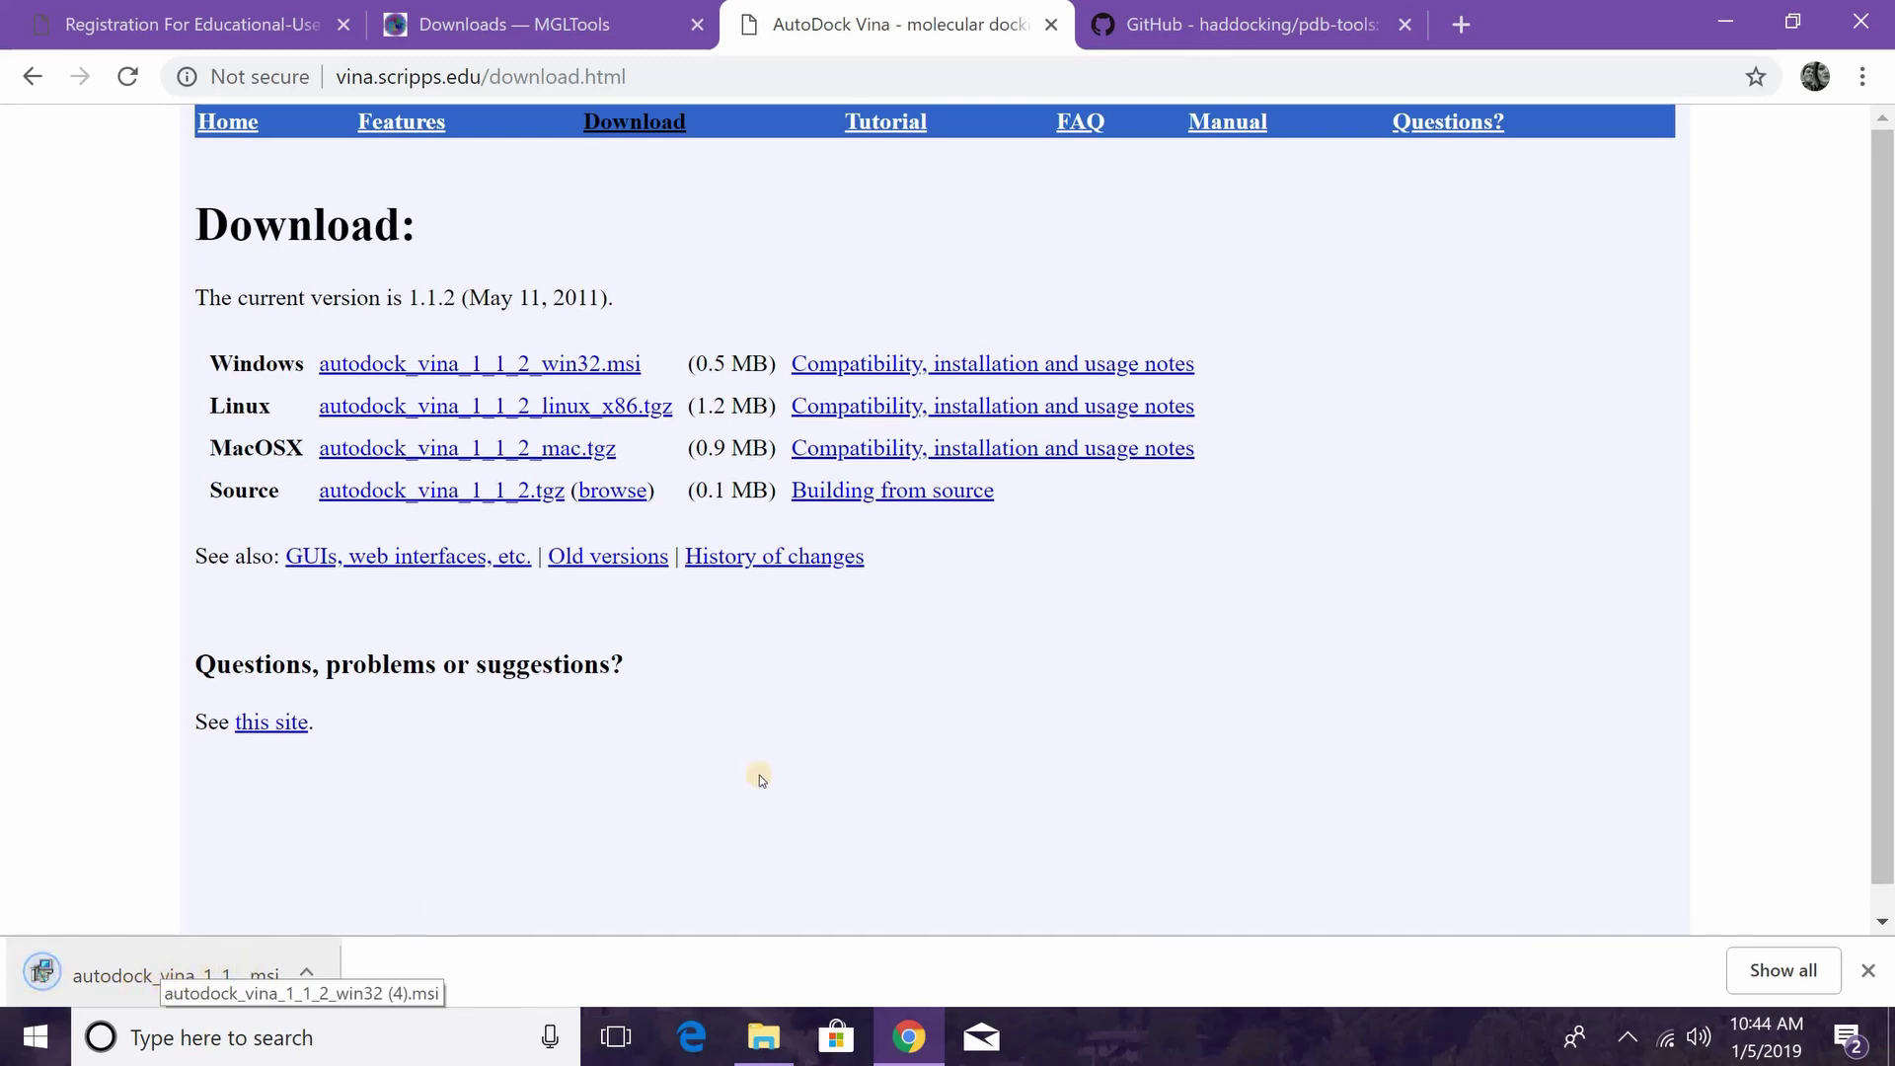
double_click(1542, 10)
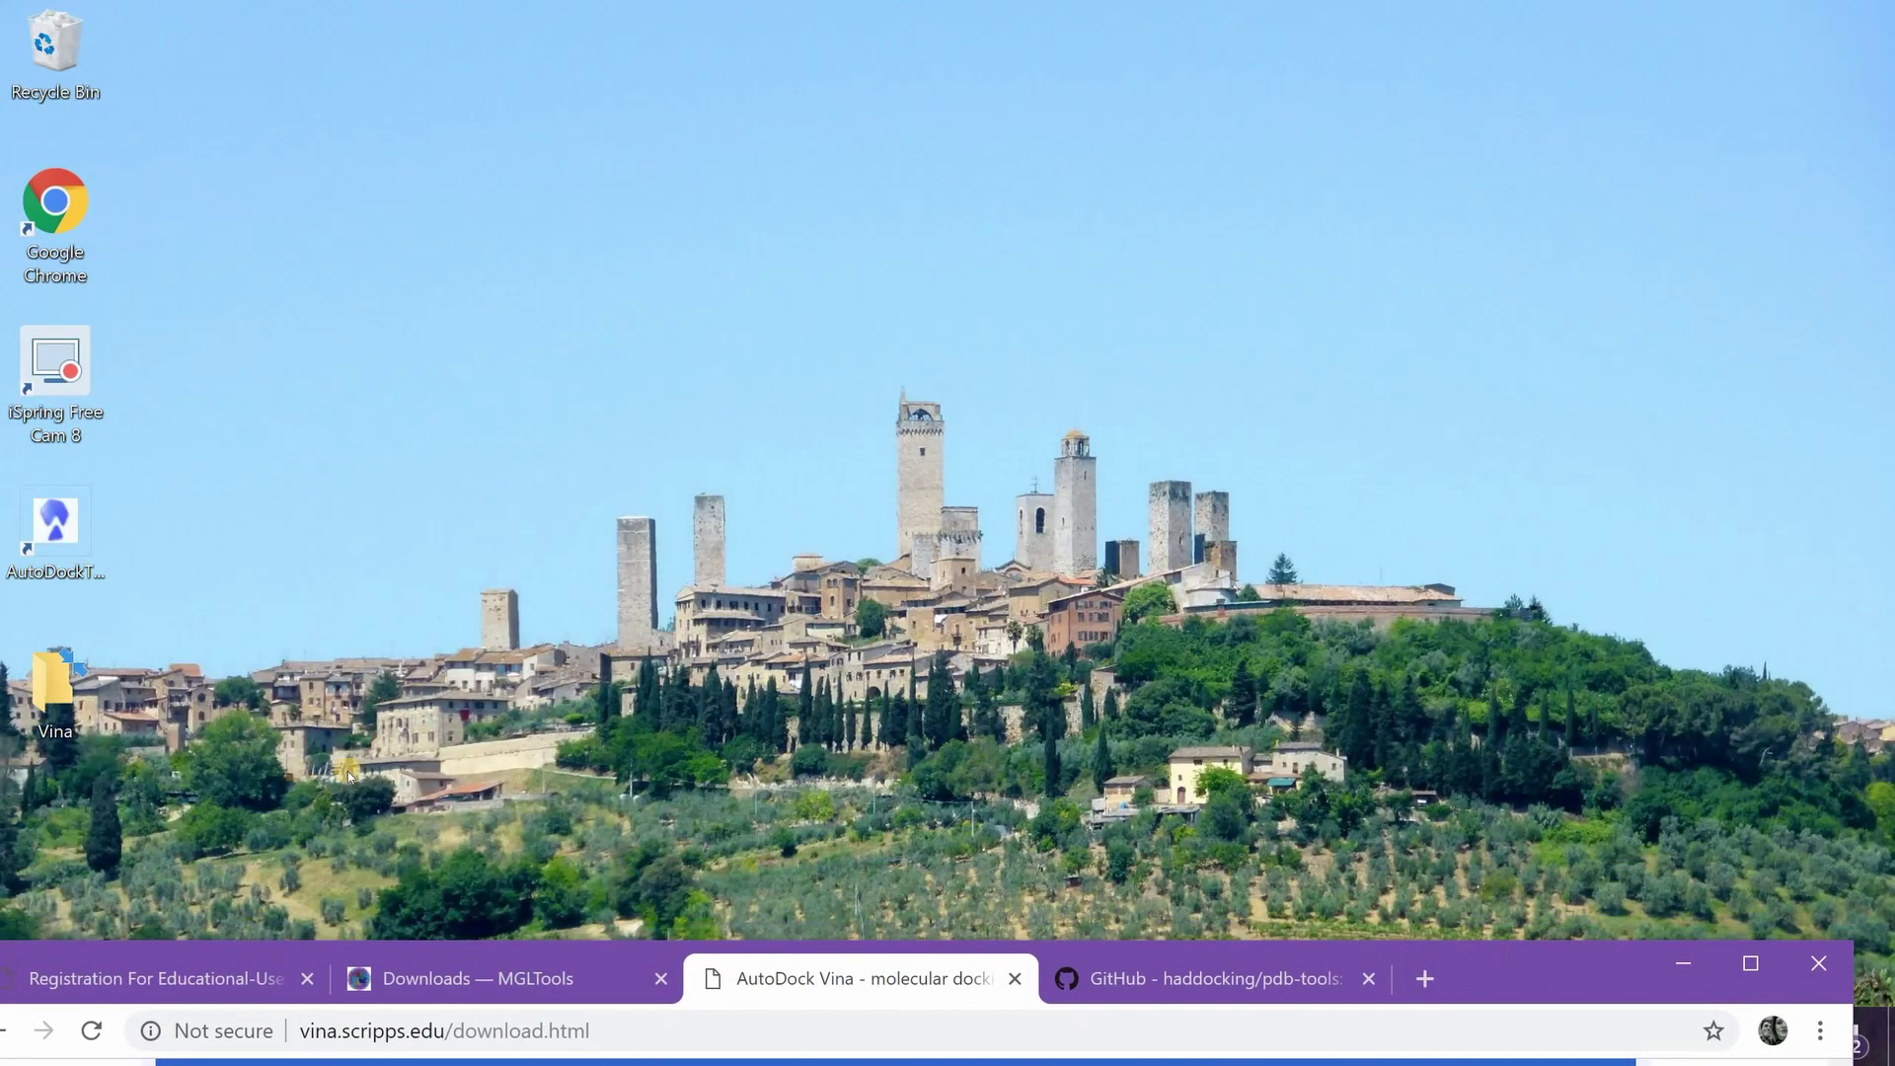
right_click(133, 675)
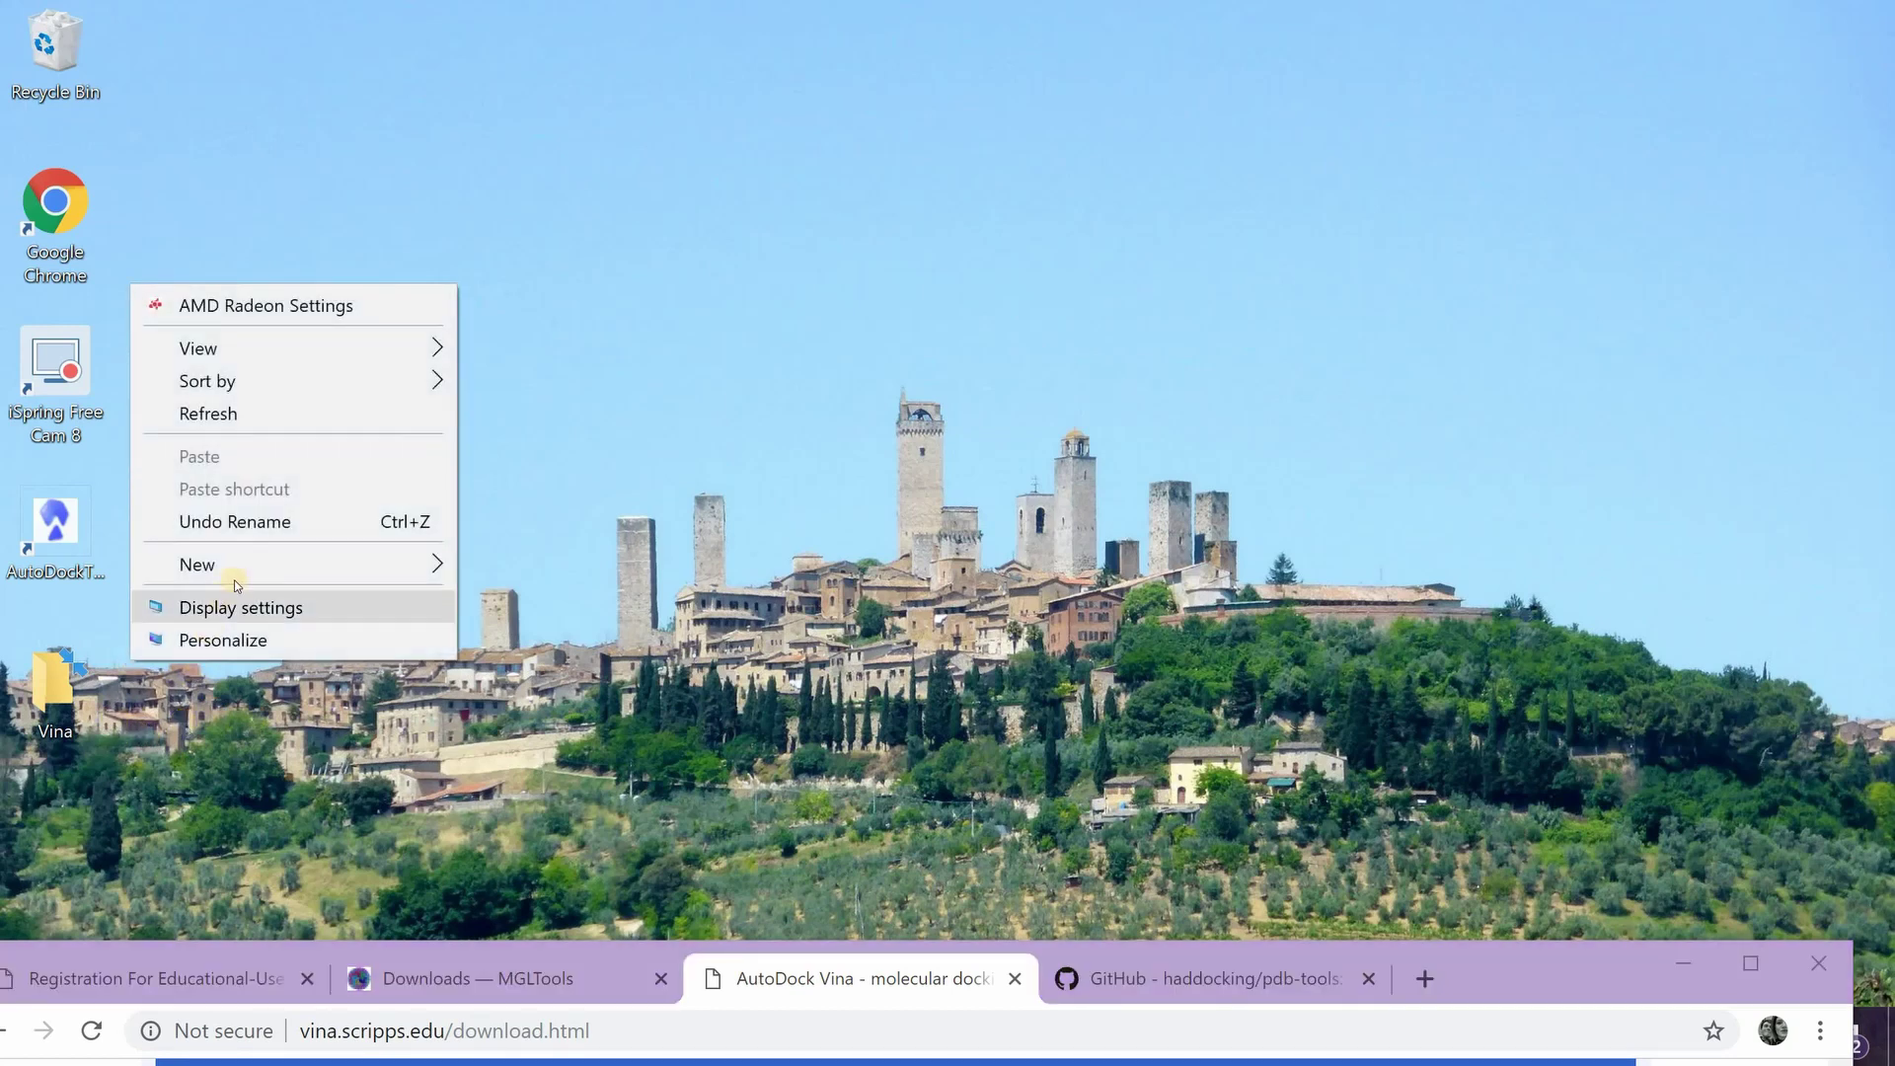
left_click(50, 733)
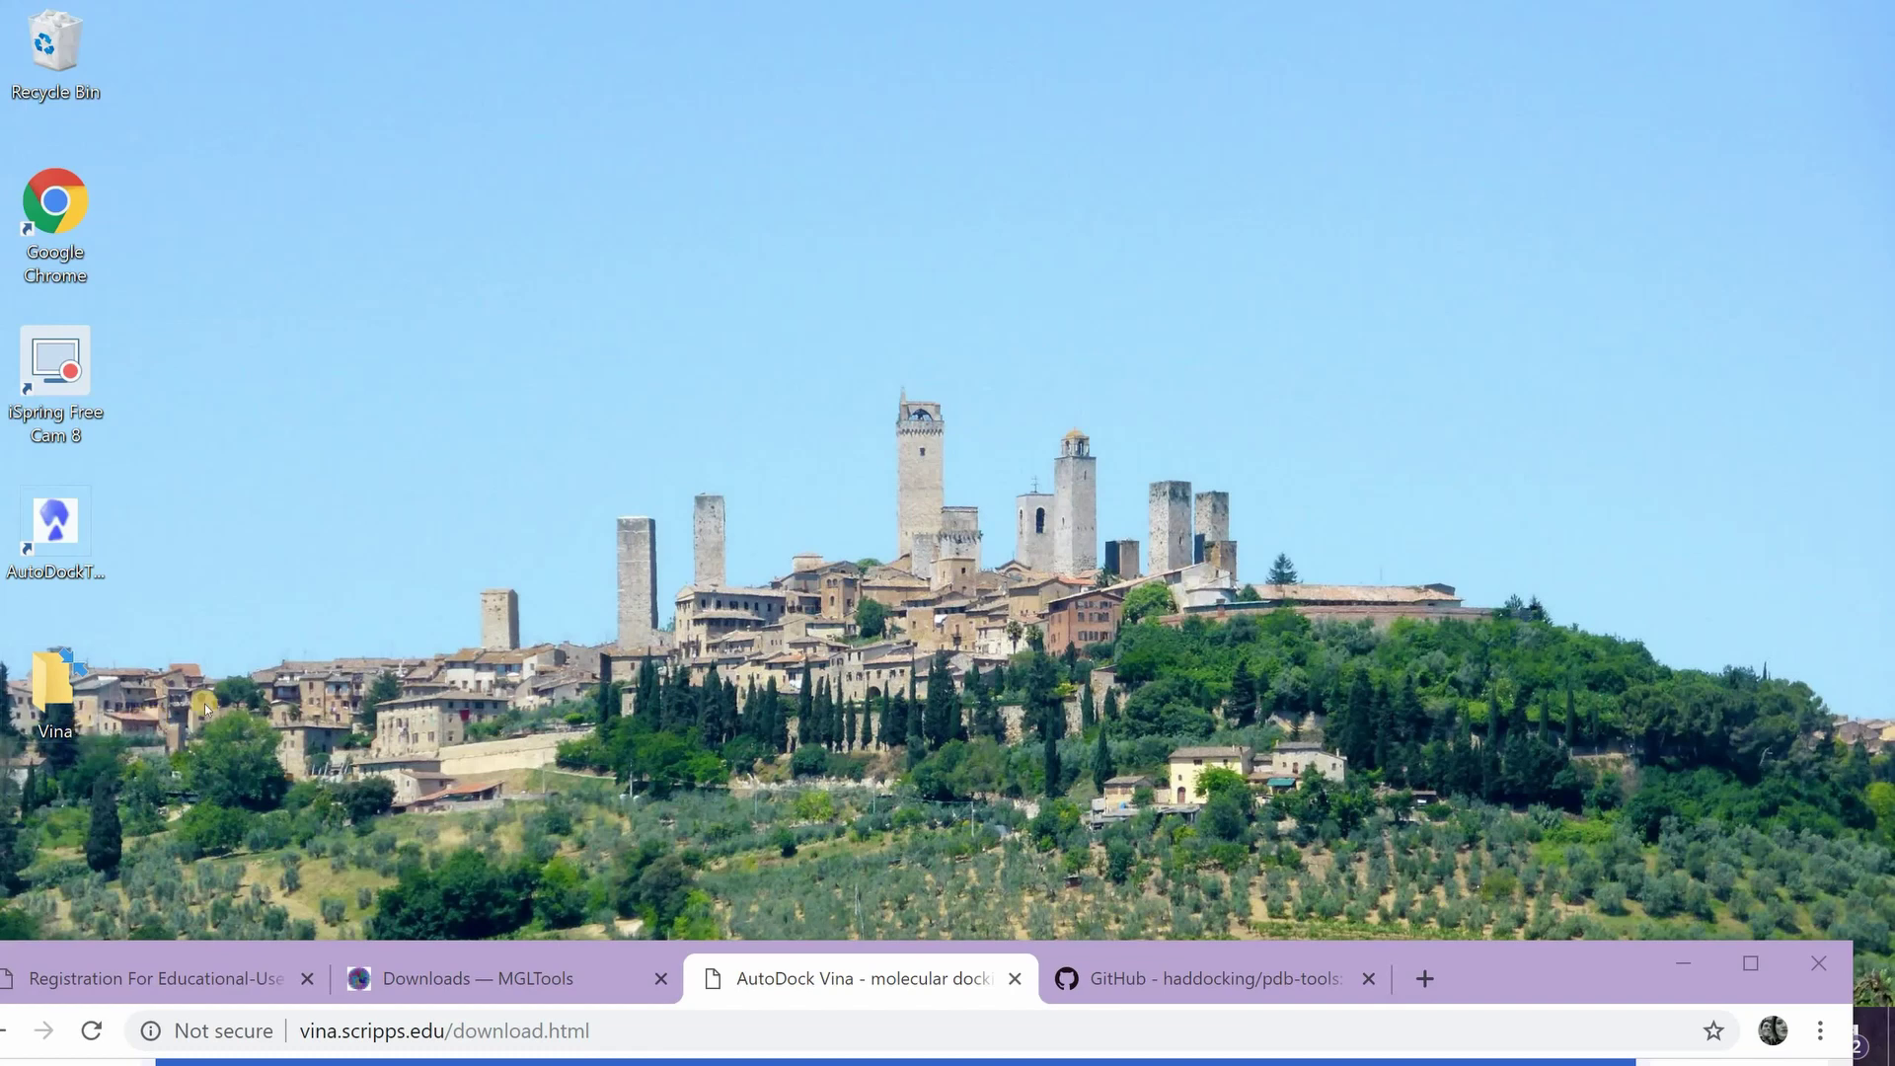
left_click(1532, 962)
left_click_drag(1532, 962, 1494, 31)
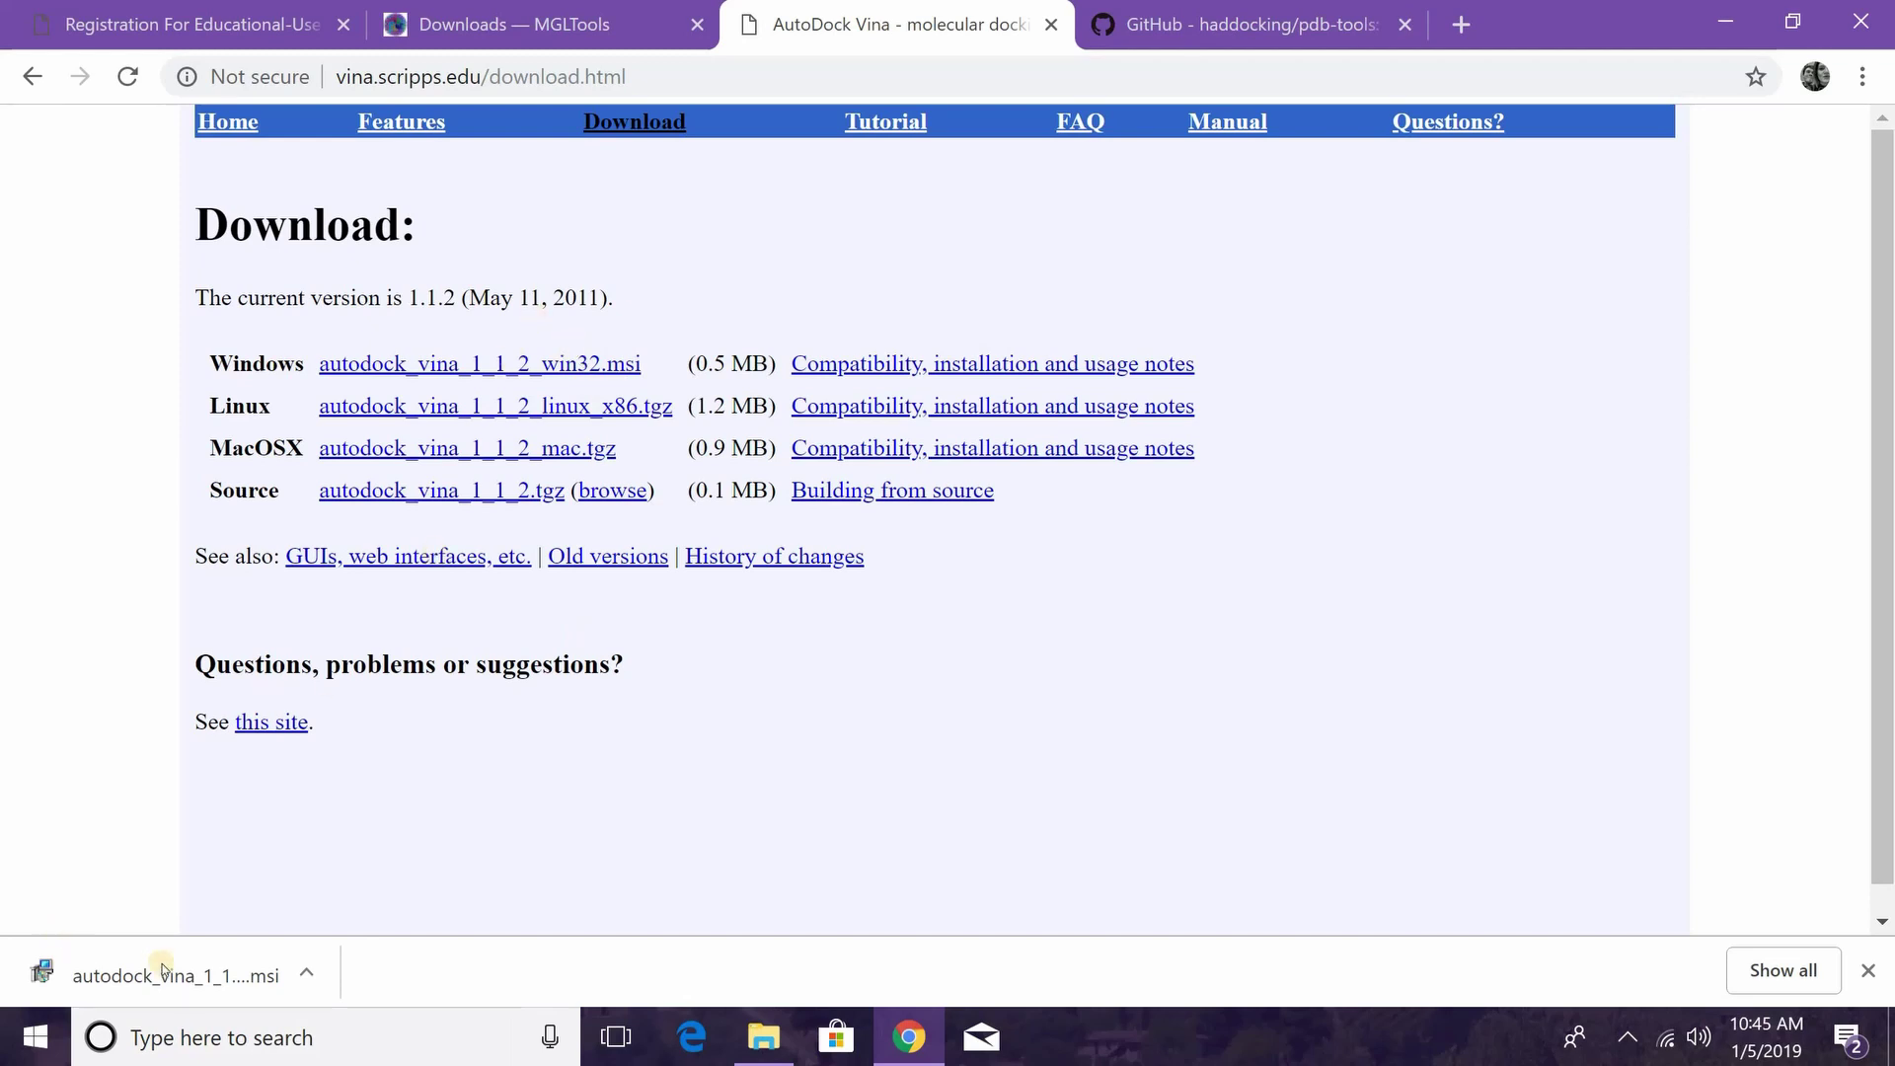
Run the downloaded AutoDock Vina installer and agree to its license to reach the installation folder selection
left_click(207, 977)
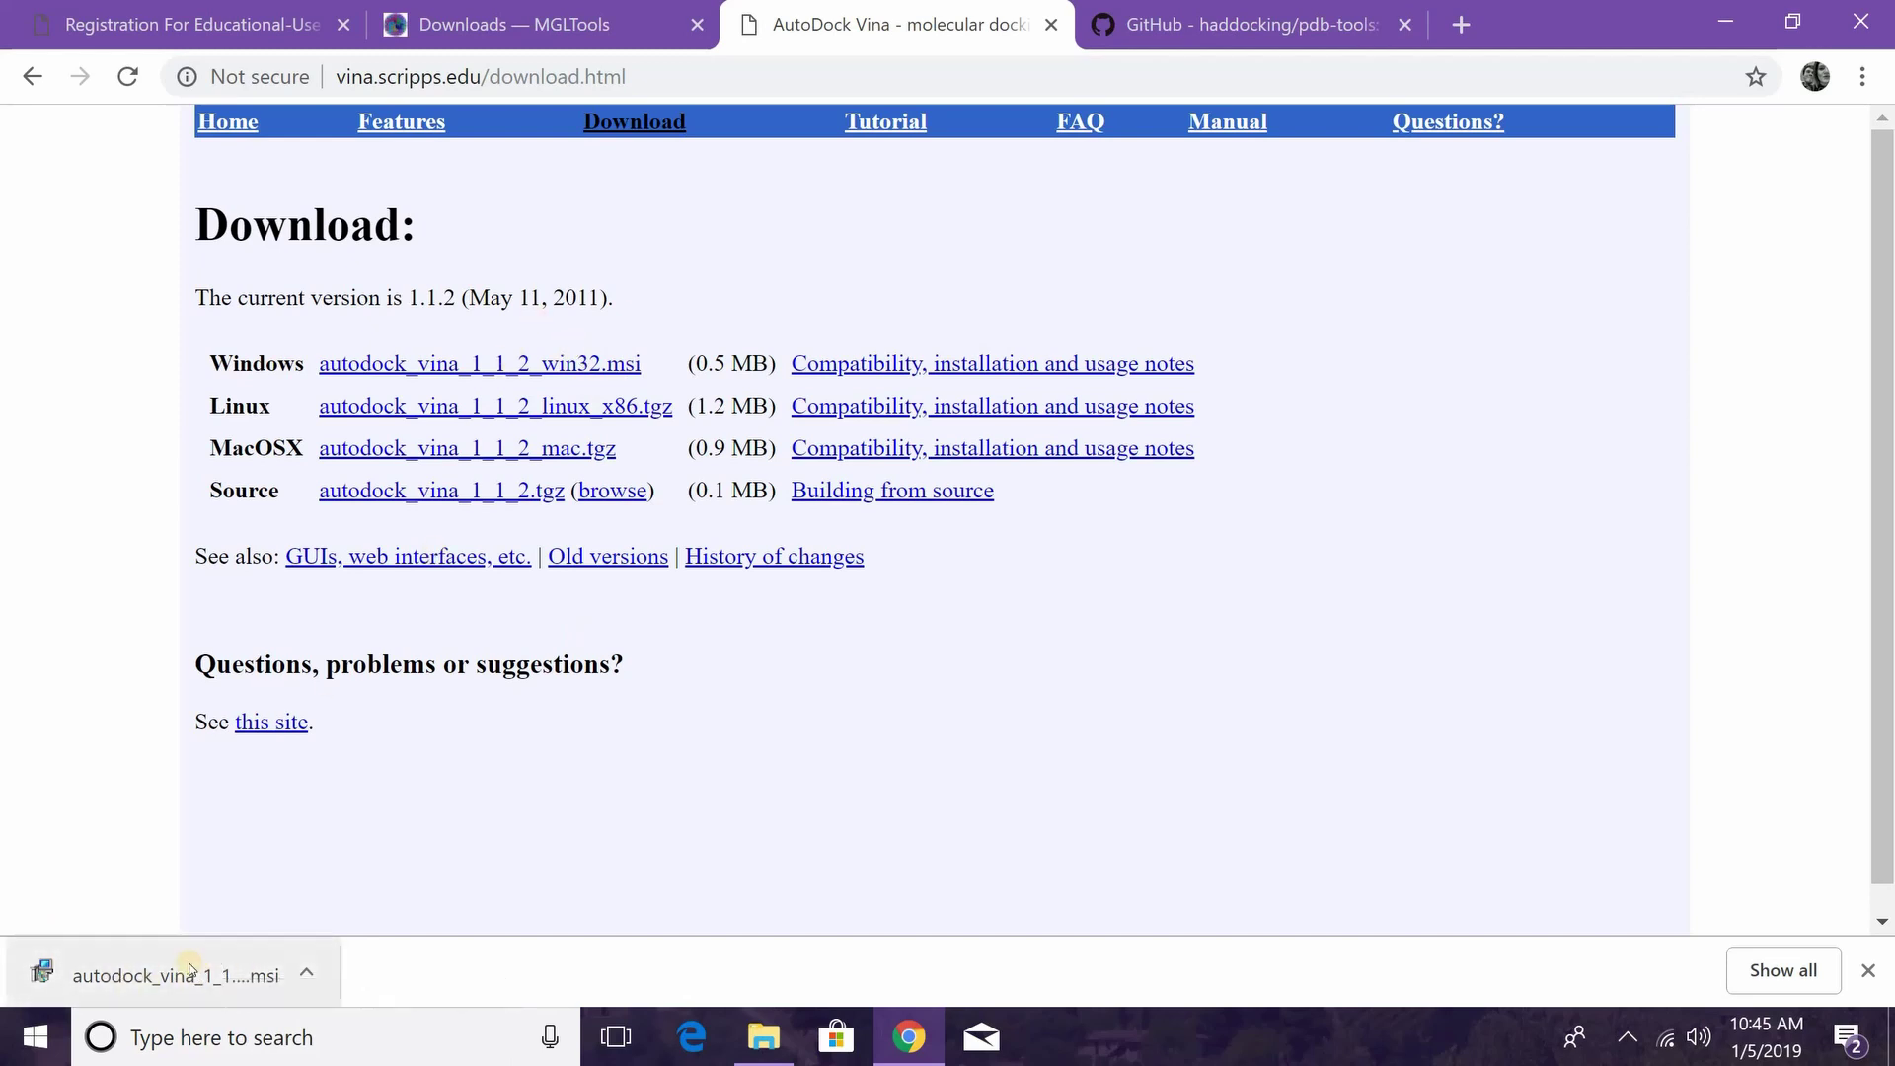
left_click(294, 953)
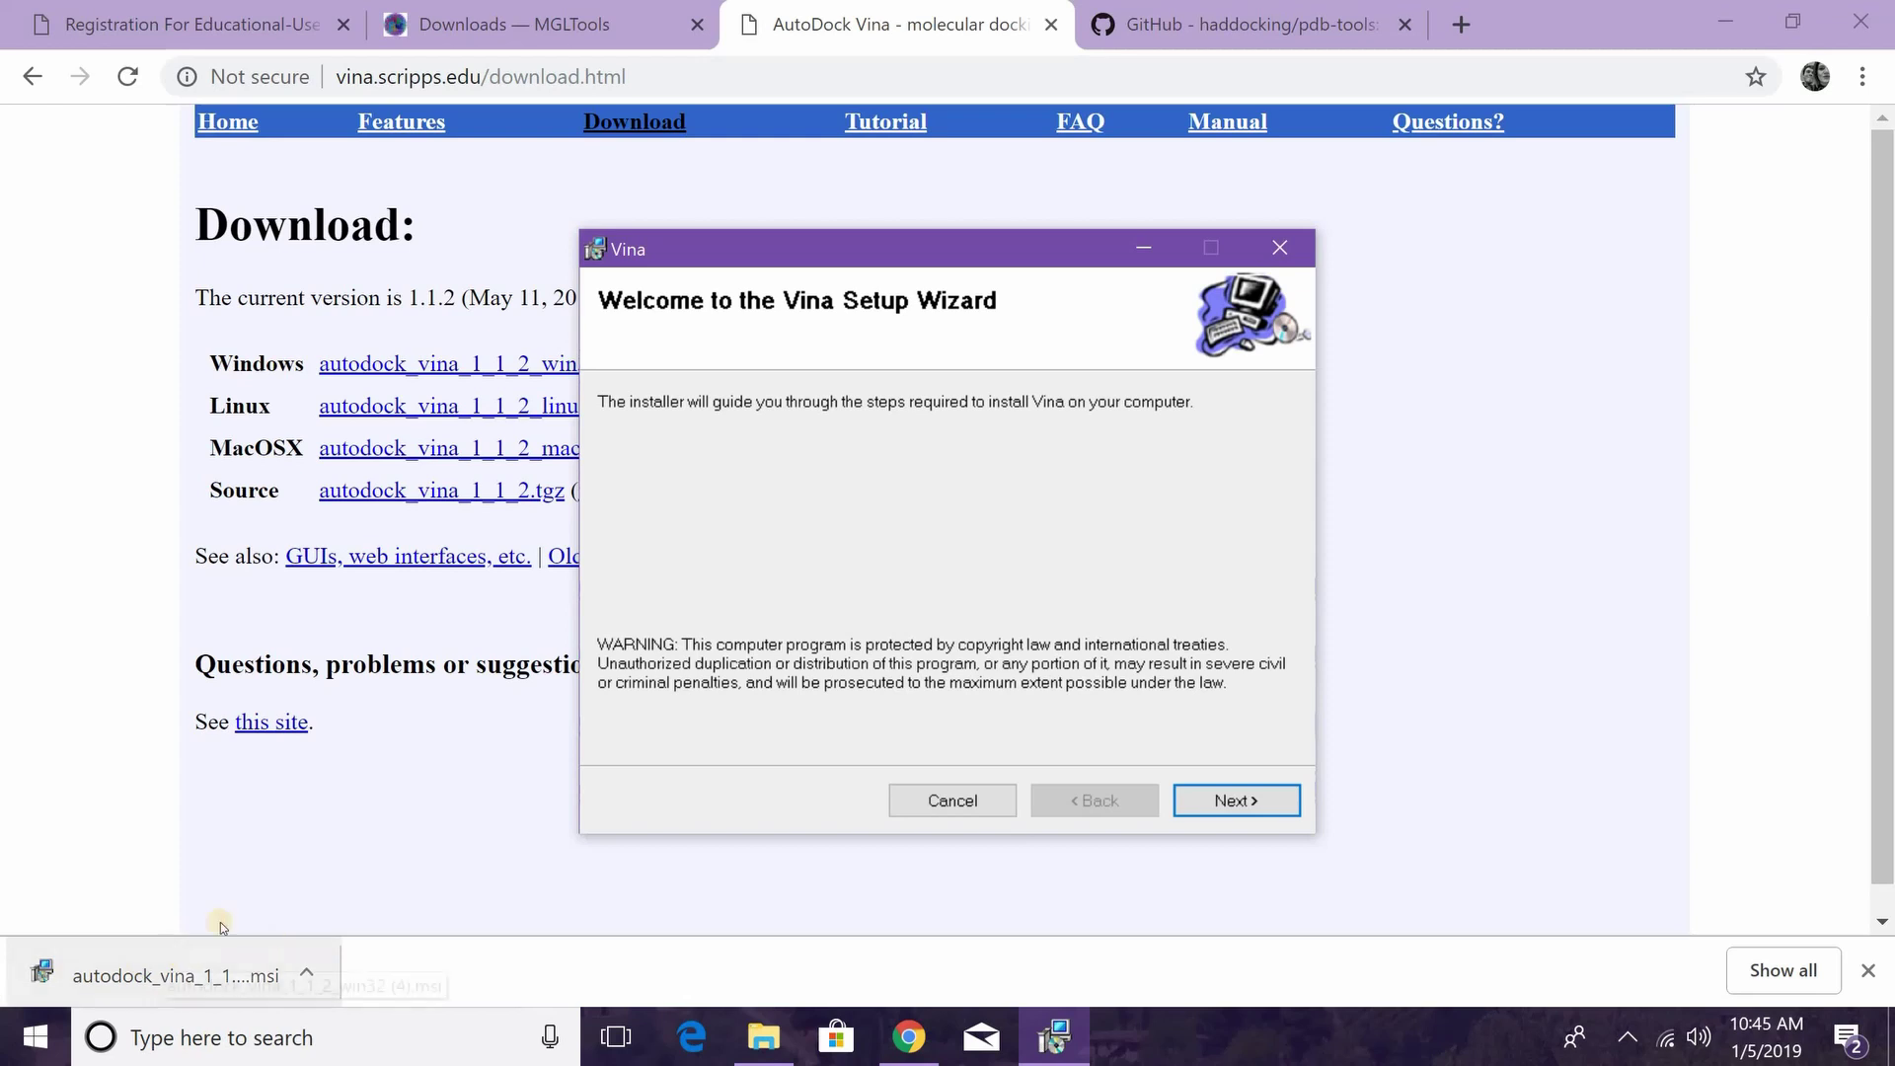
left_click(1233, 805)
left_click(898, 738)
left_click(1232, 799)
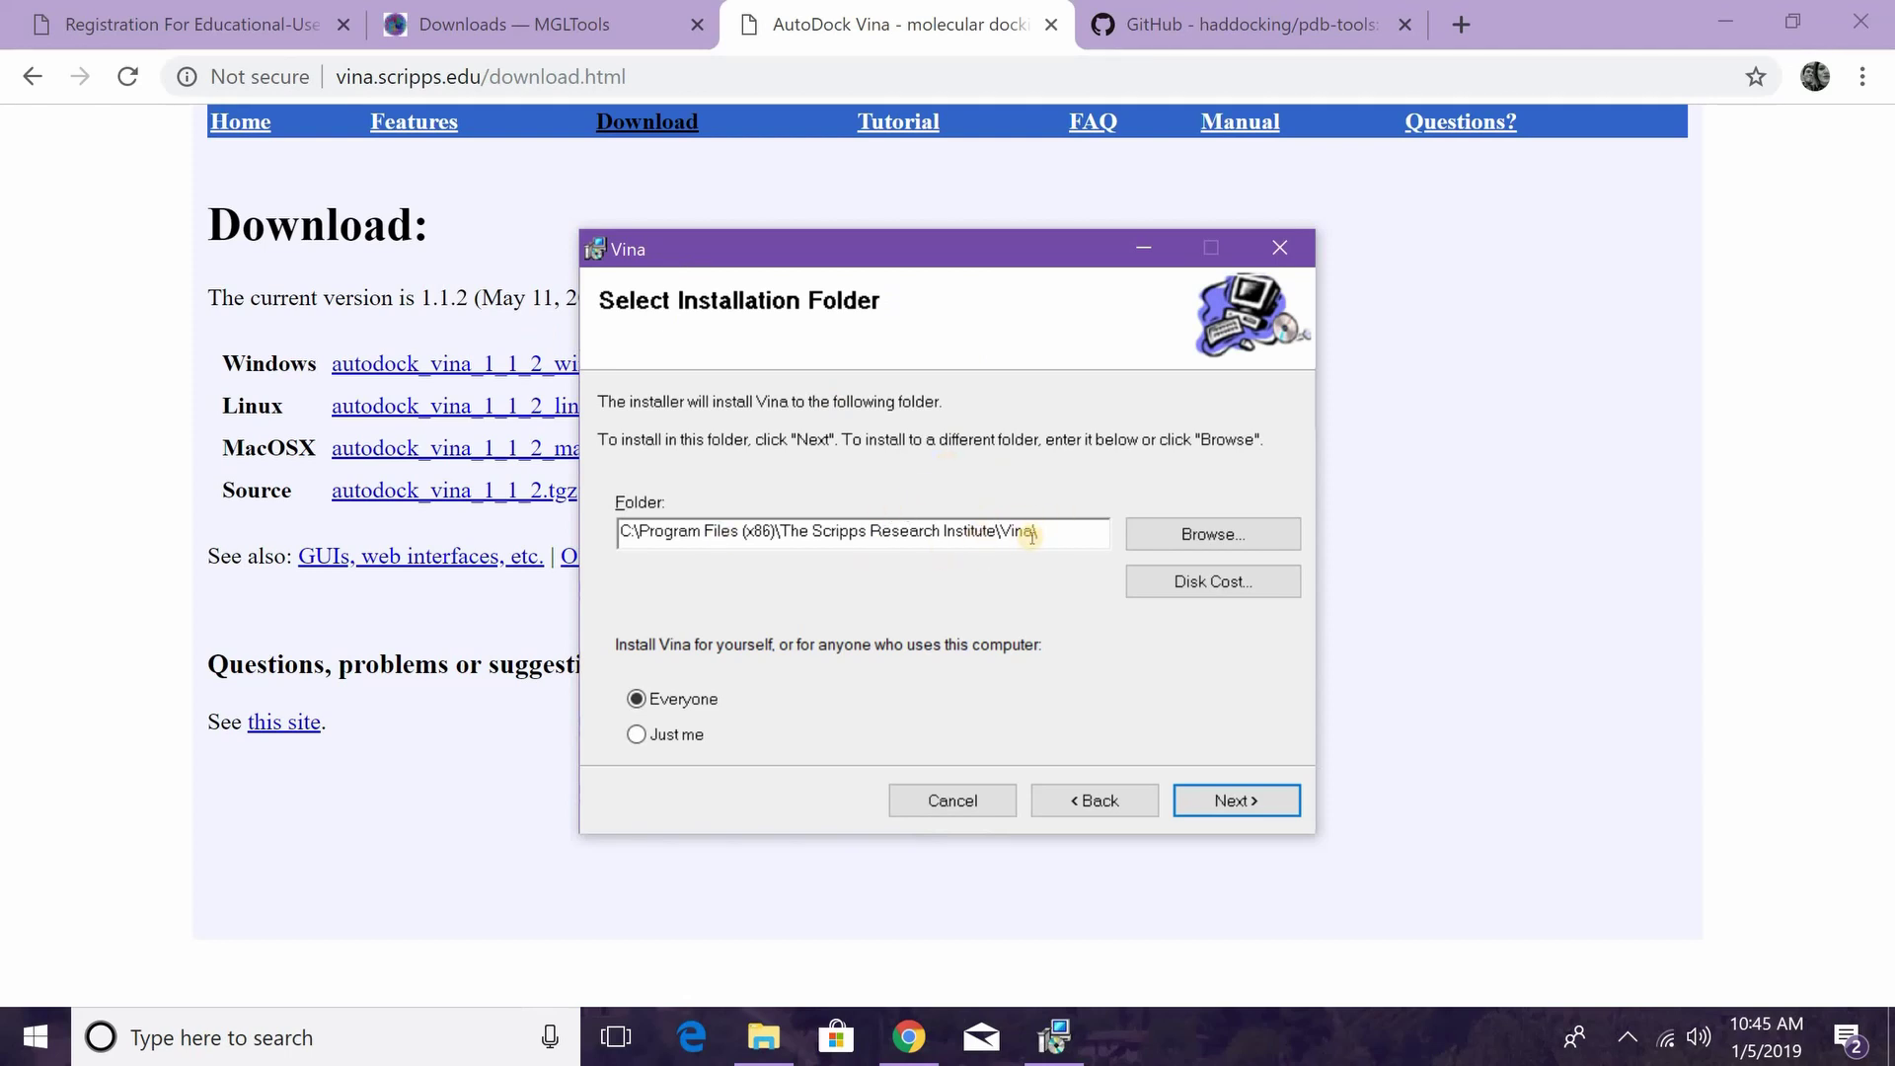
Set the Vina installation folder to C:\Users\Family\Desktop\Vina
left_click(1183, 536)
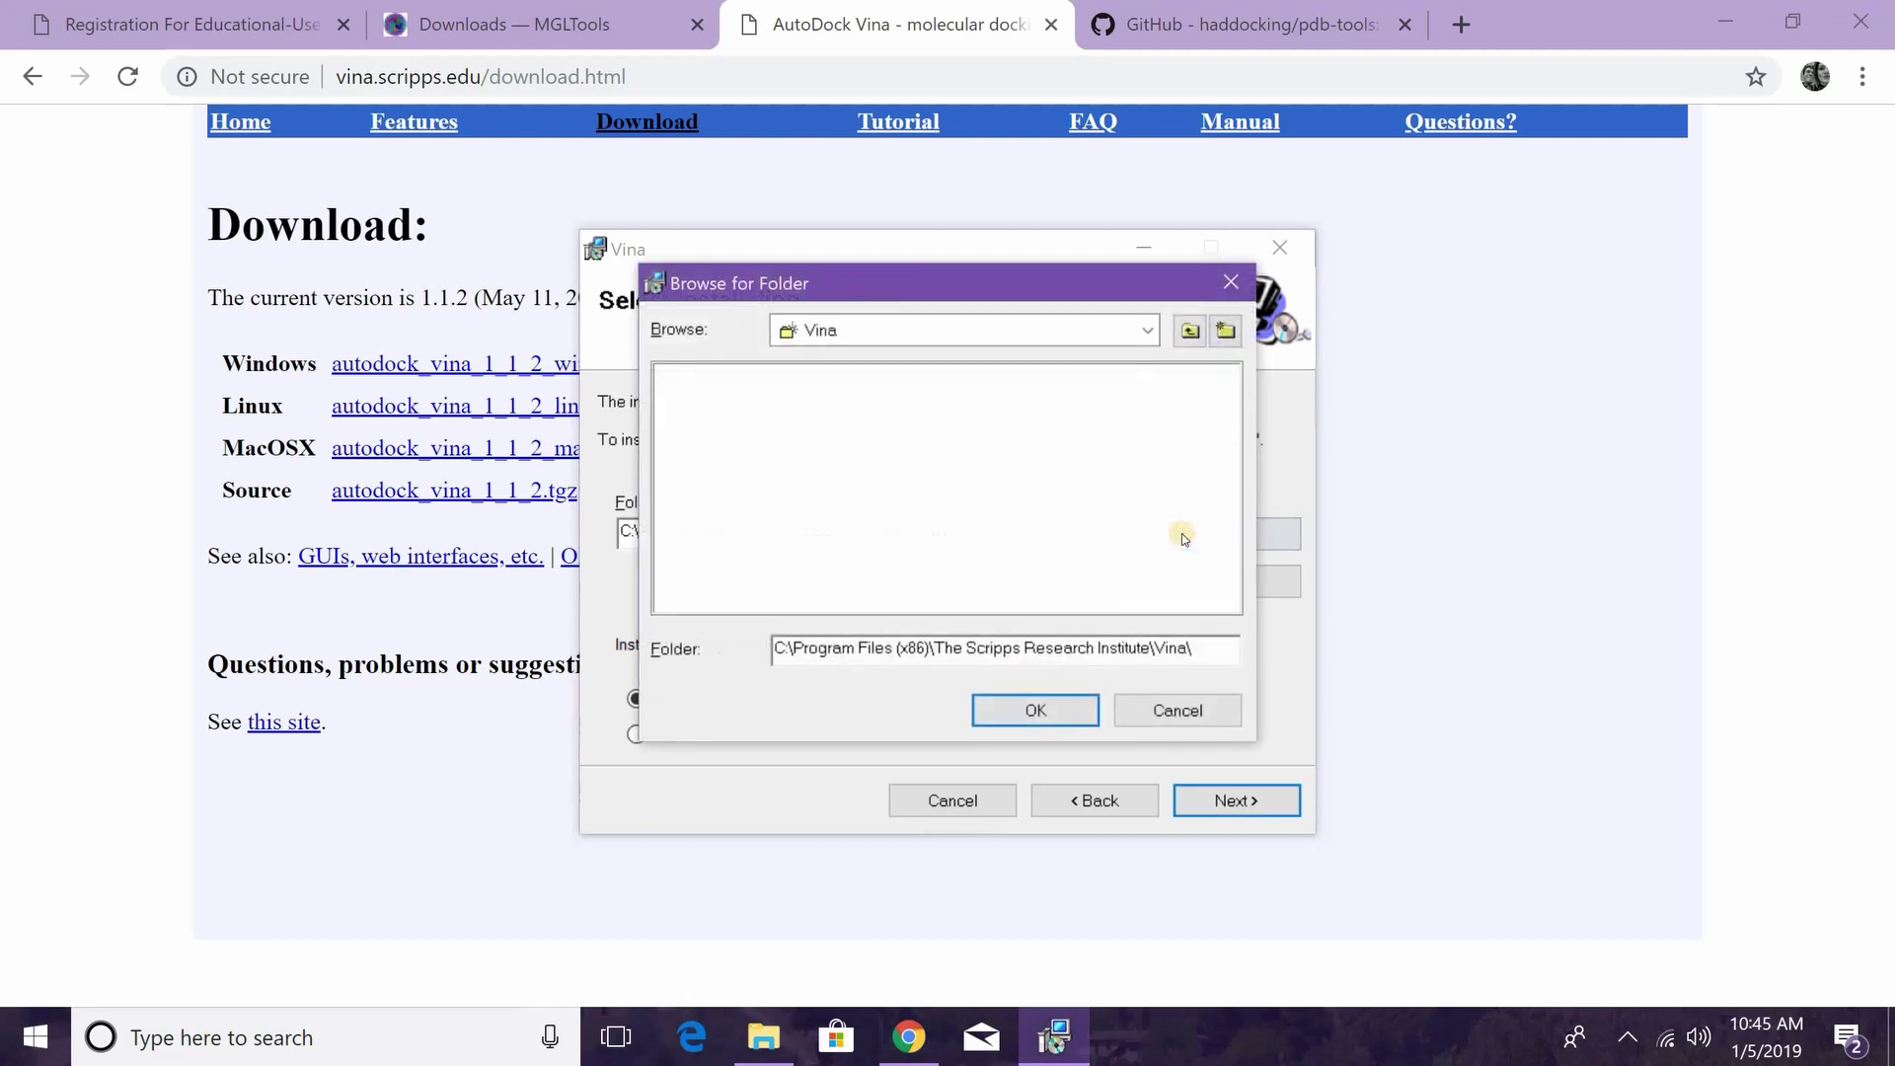
left_click(1130, 329)
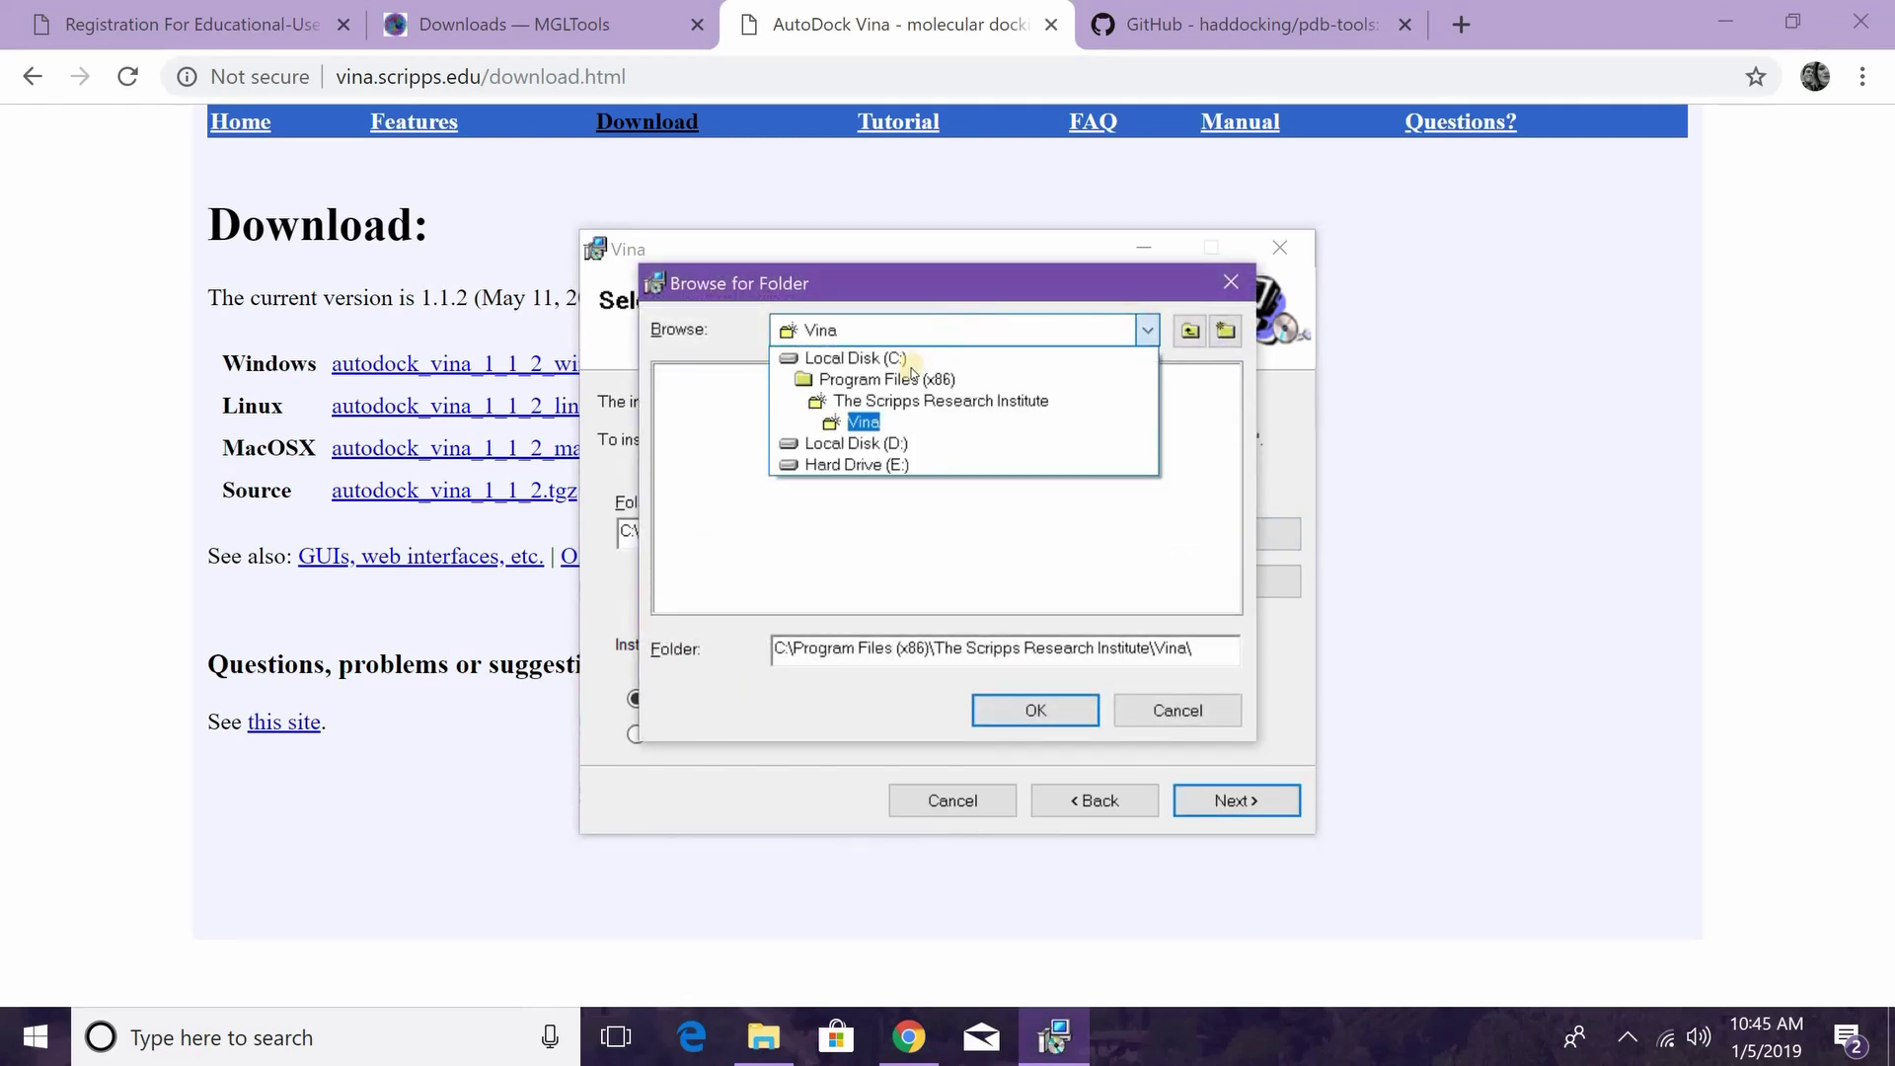
left_click(875, 359)
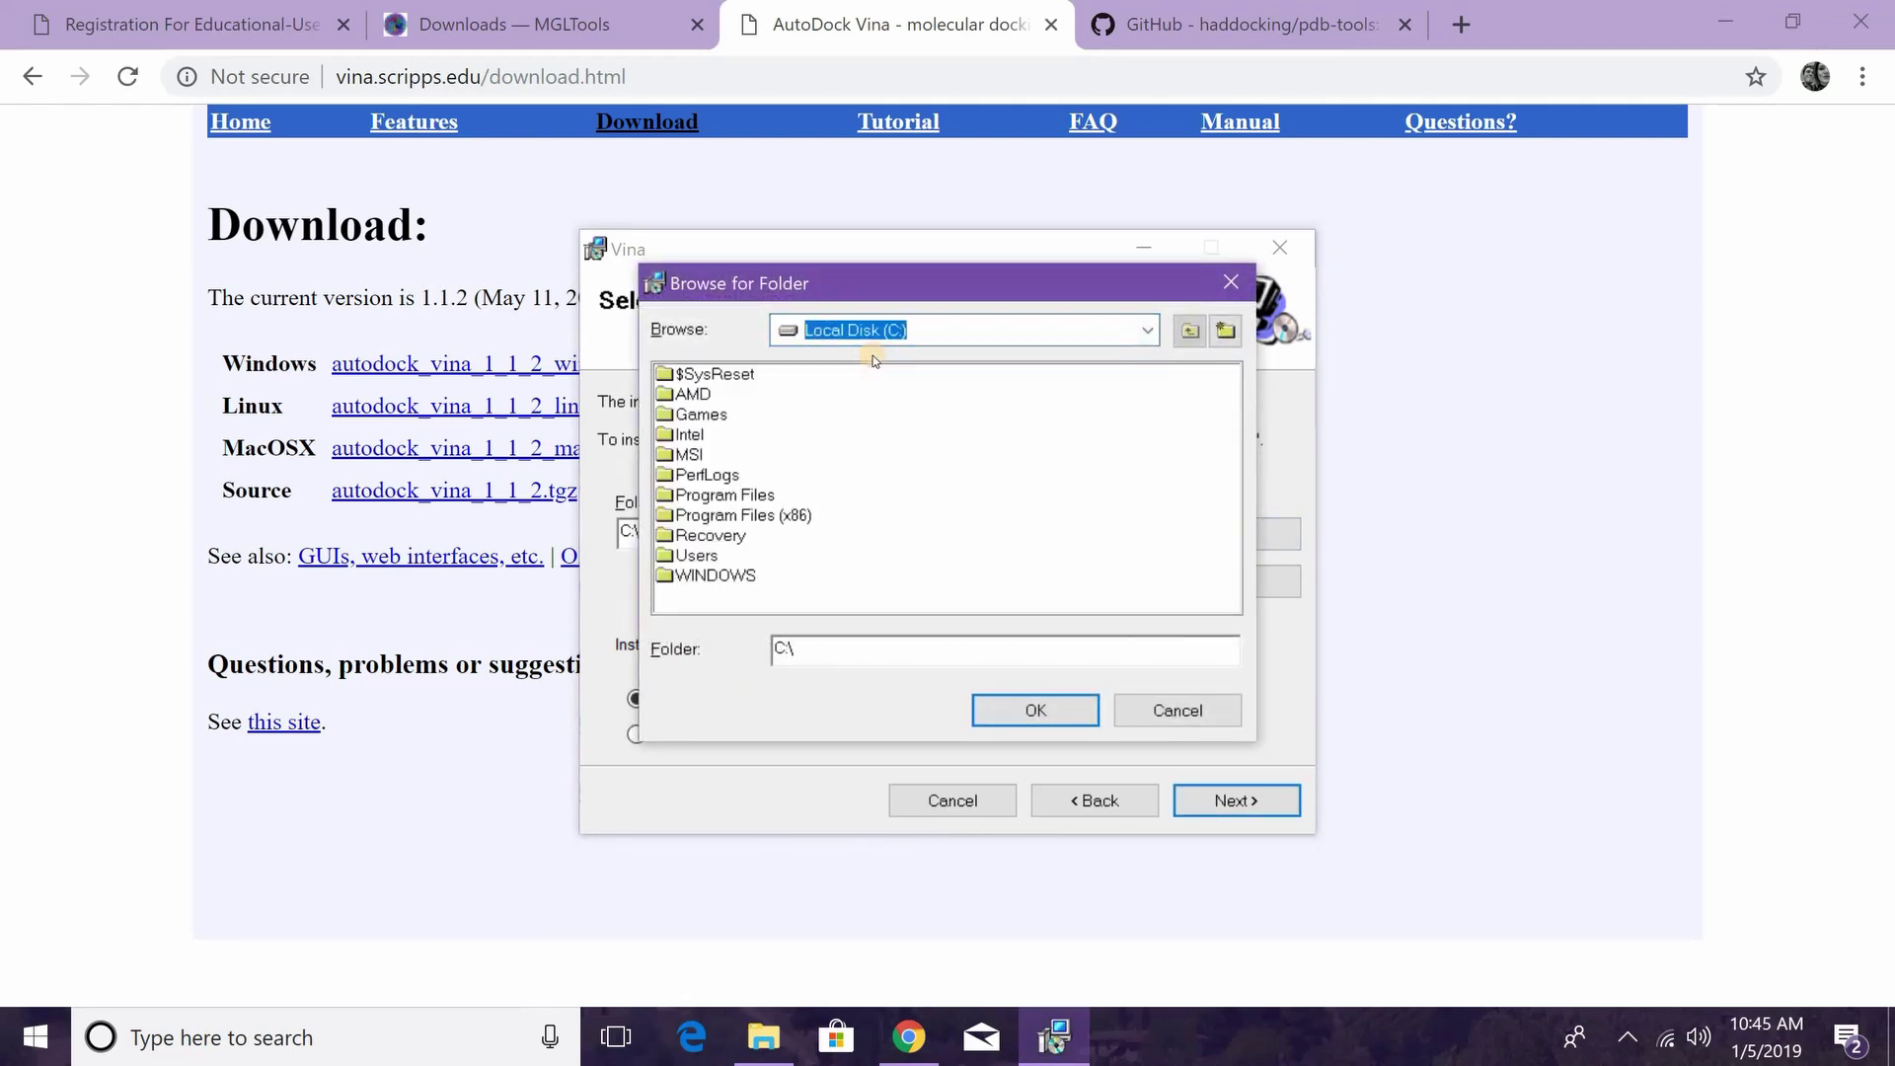
left_click(688, 554)
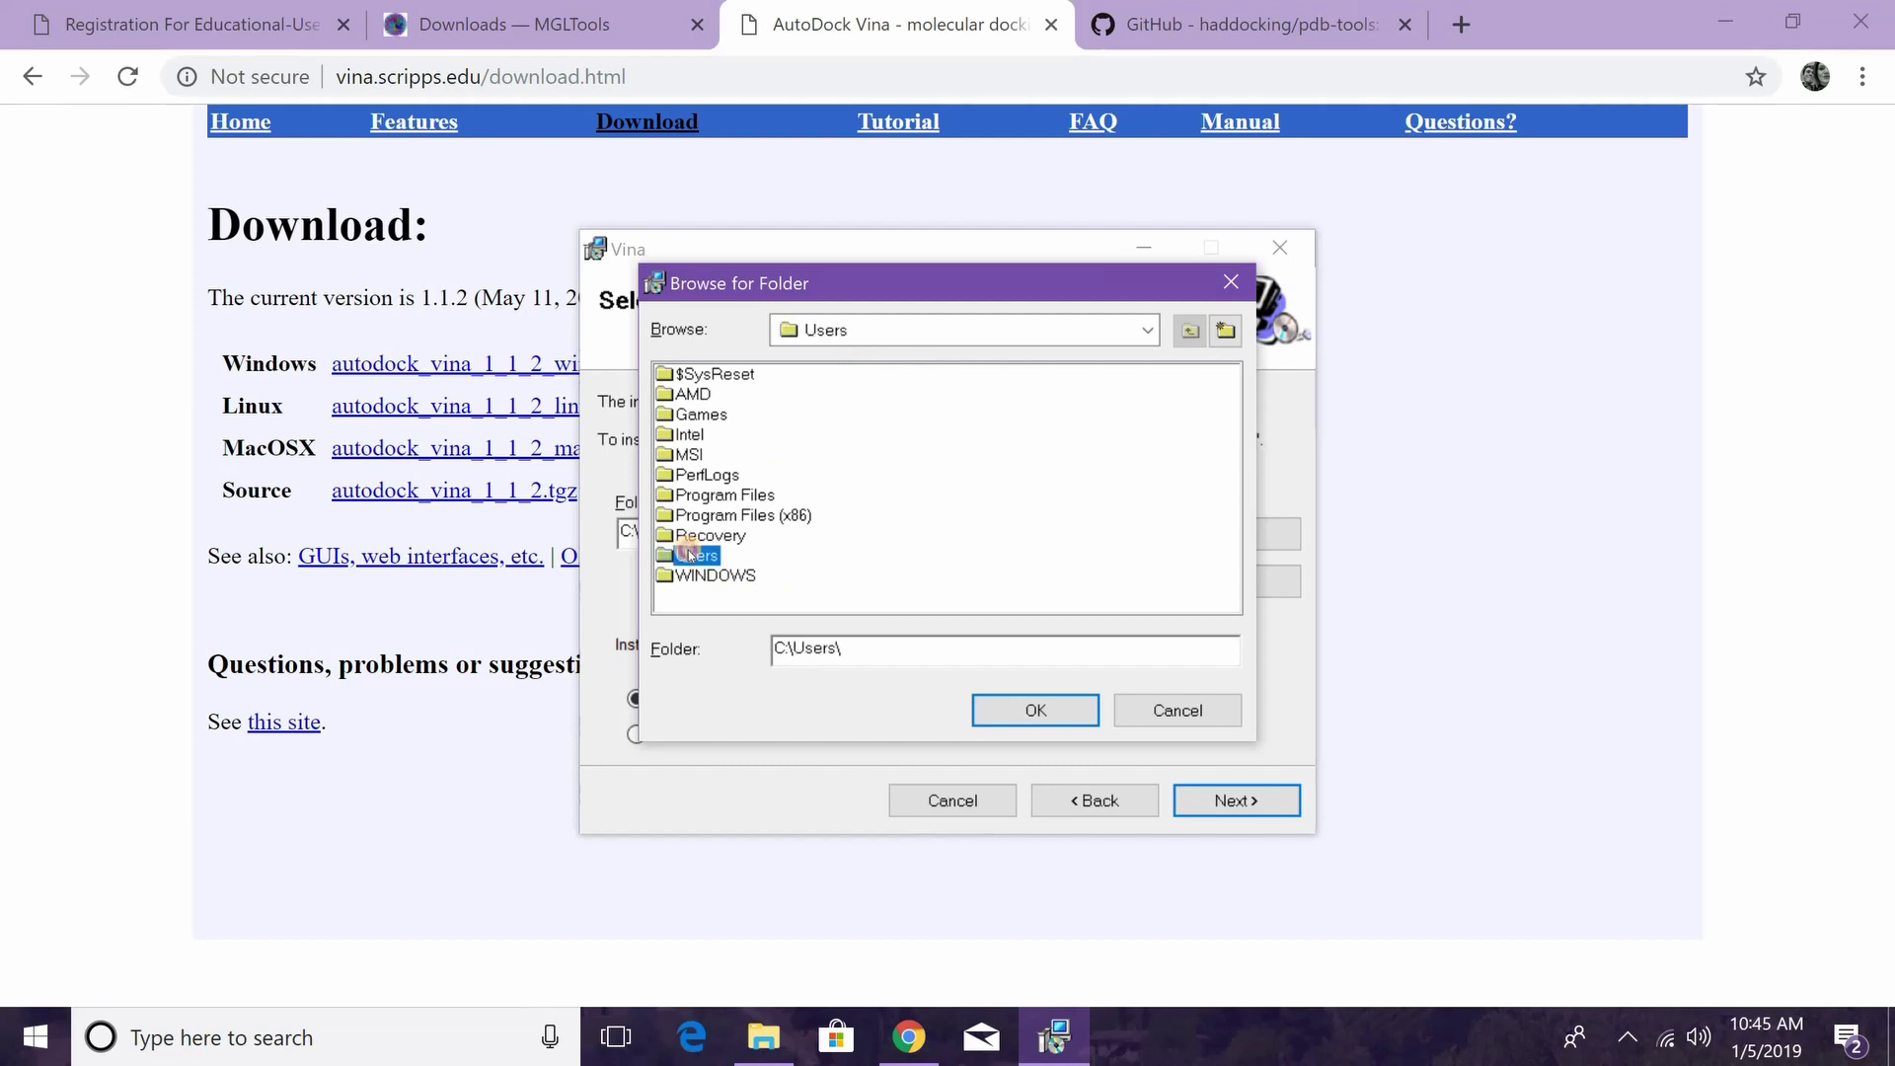
double_click(700, 559)
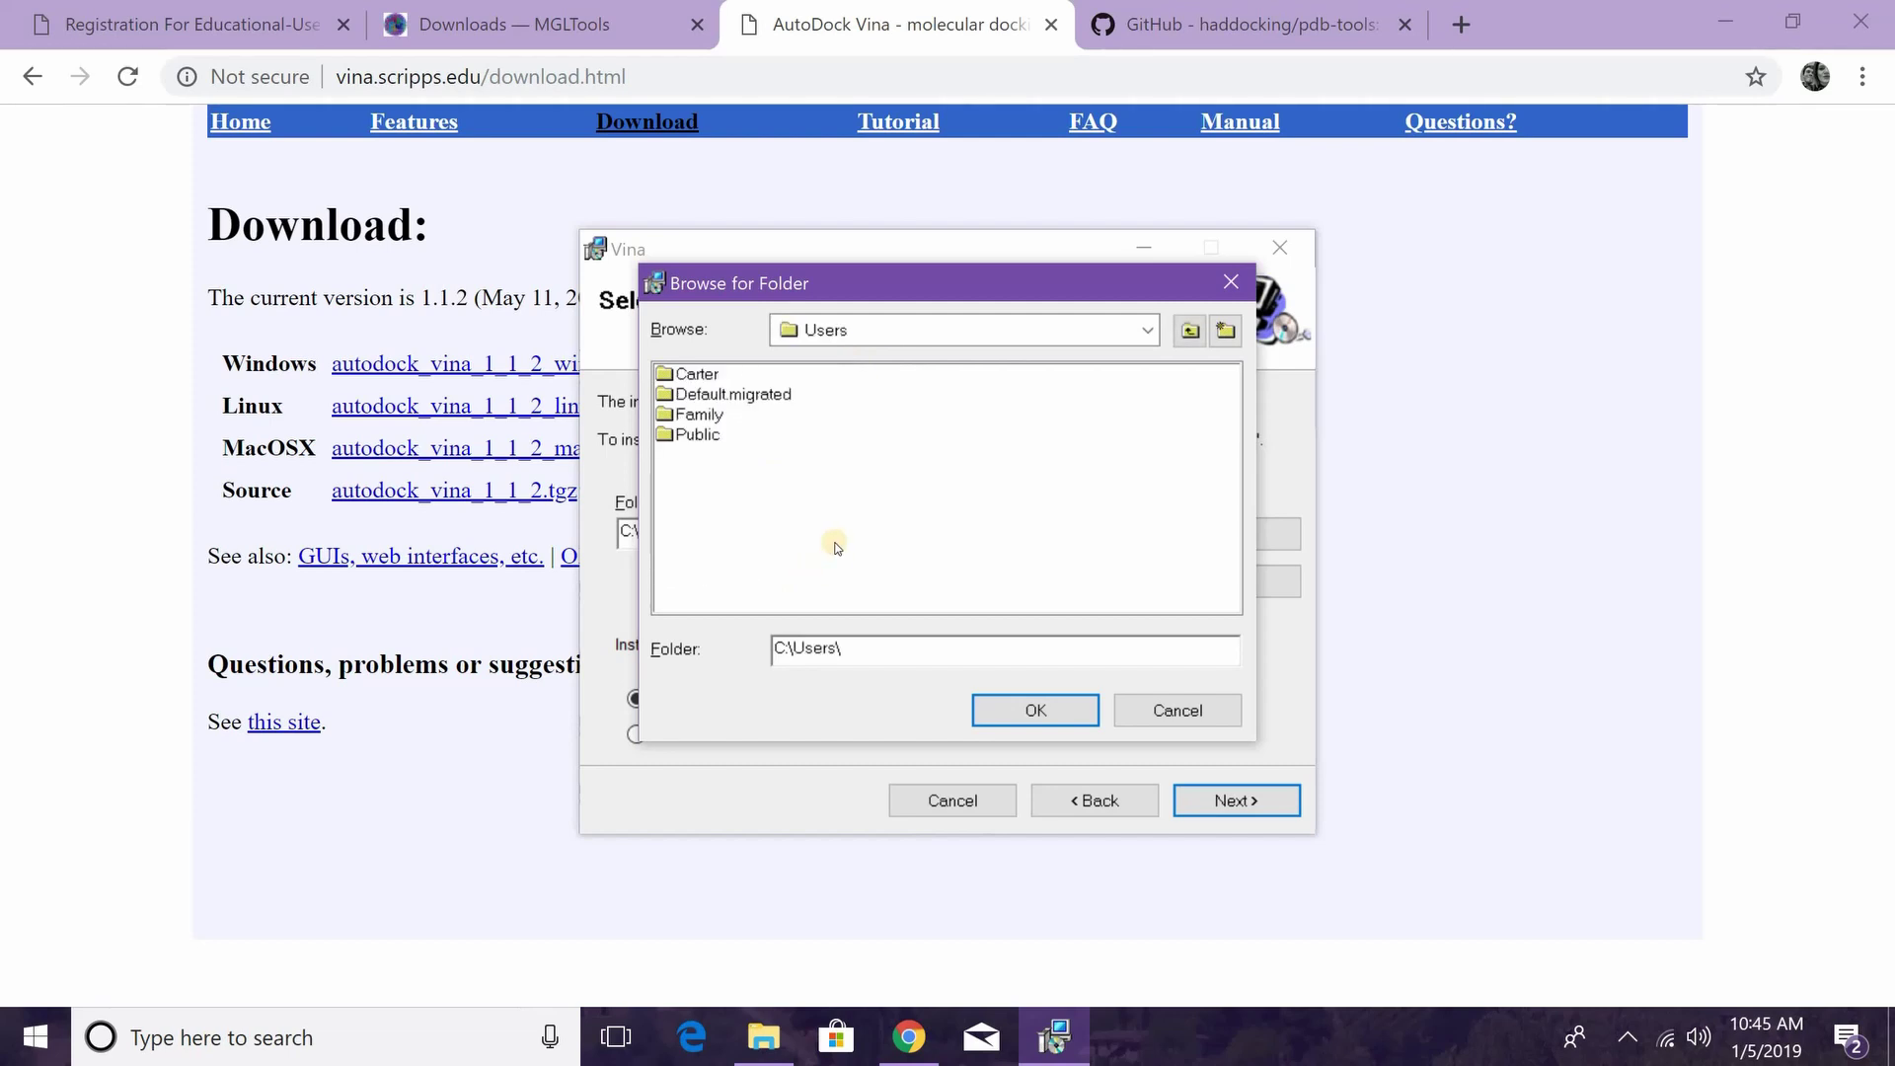
double_click(707, 416)
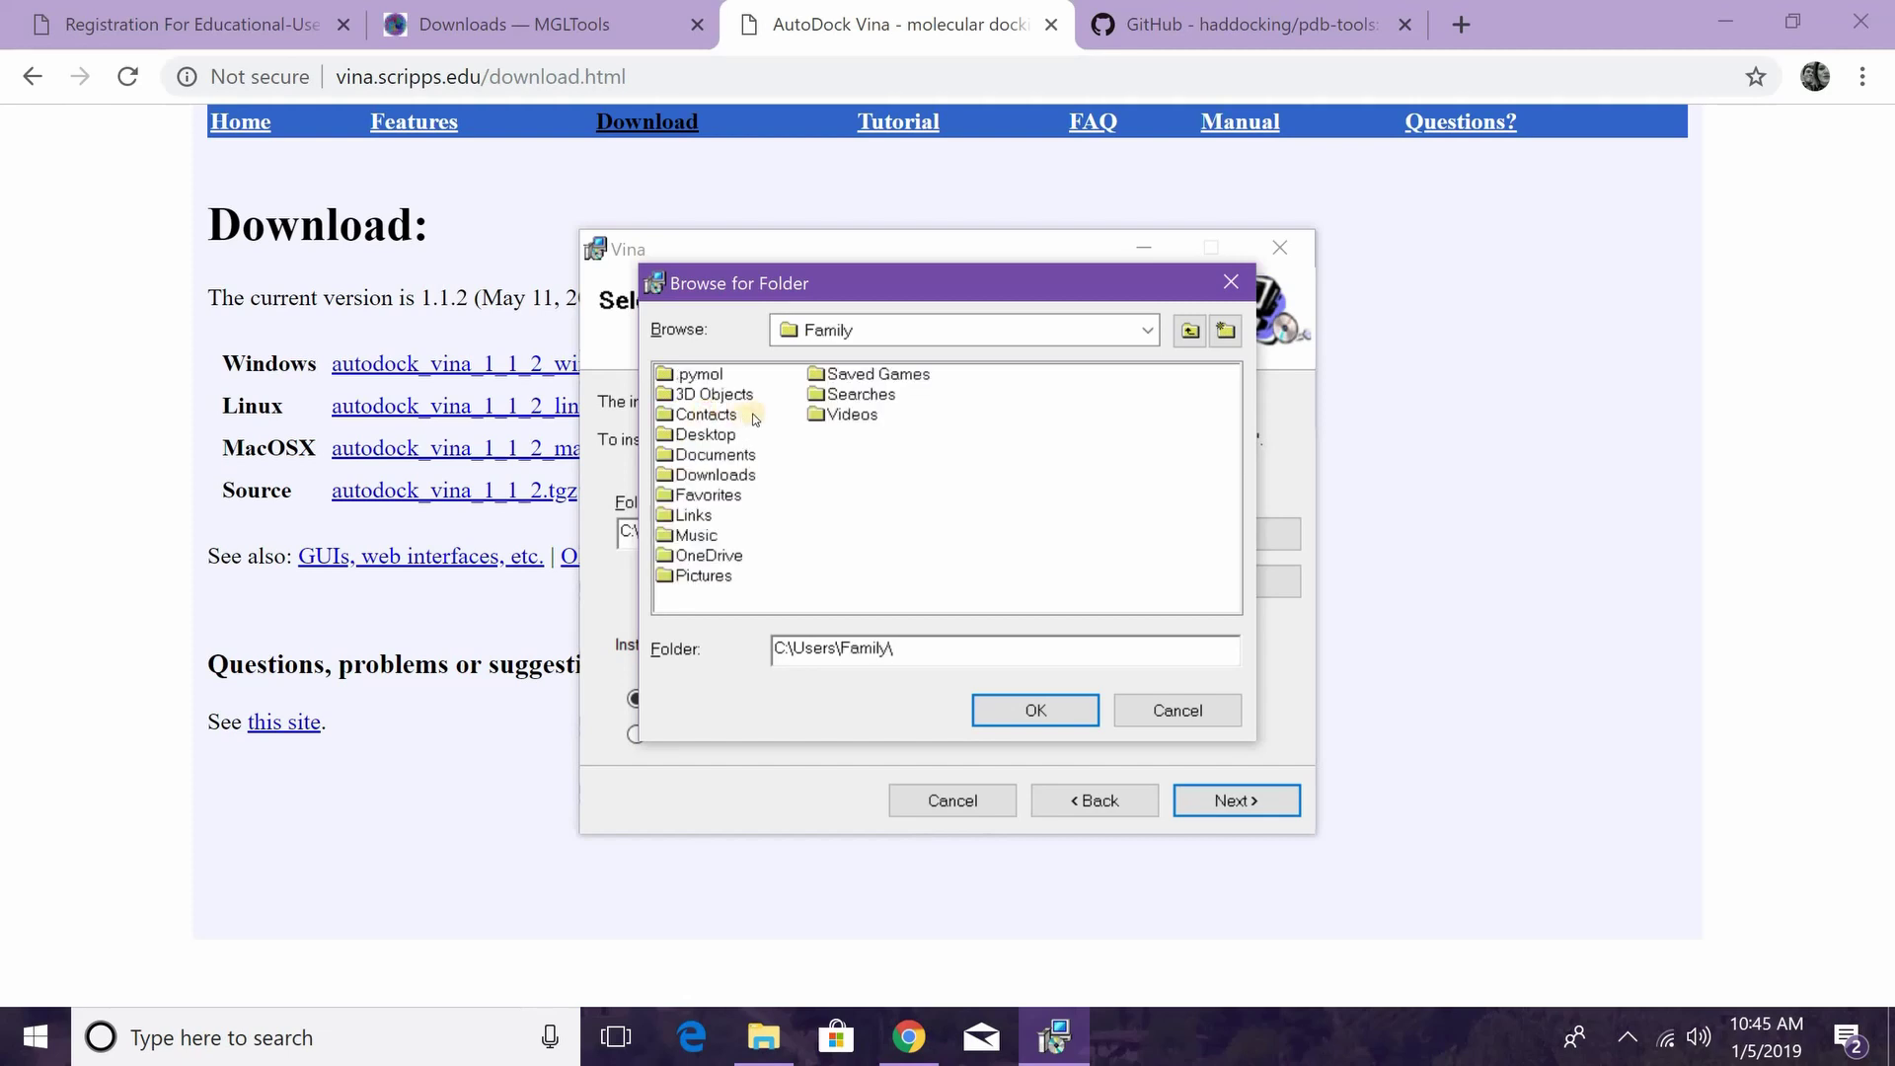
double_click(707, 435)
double_click(693, 377)
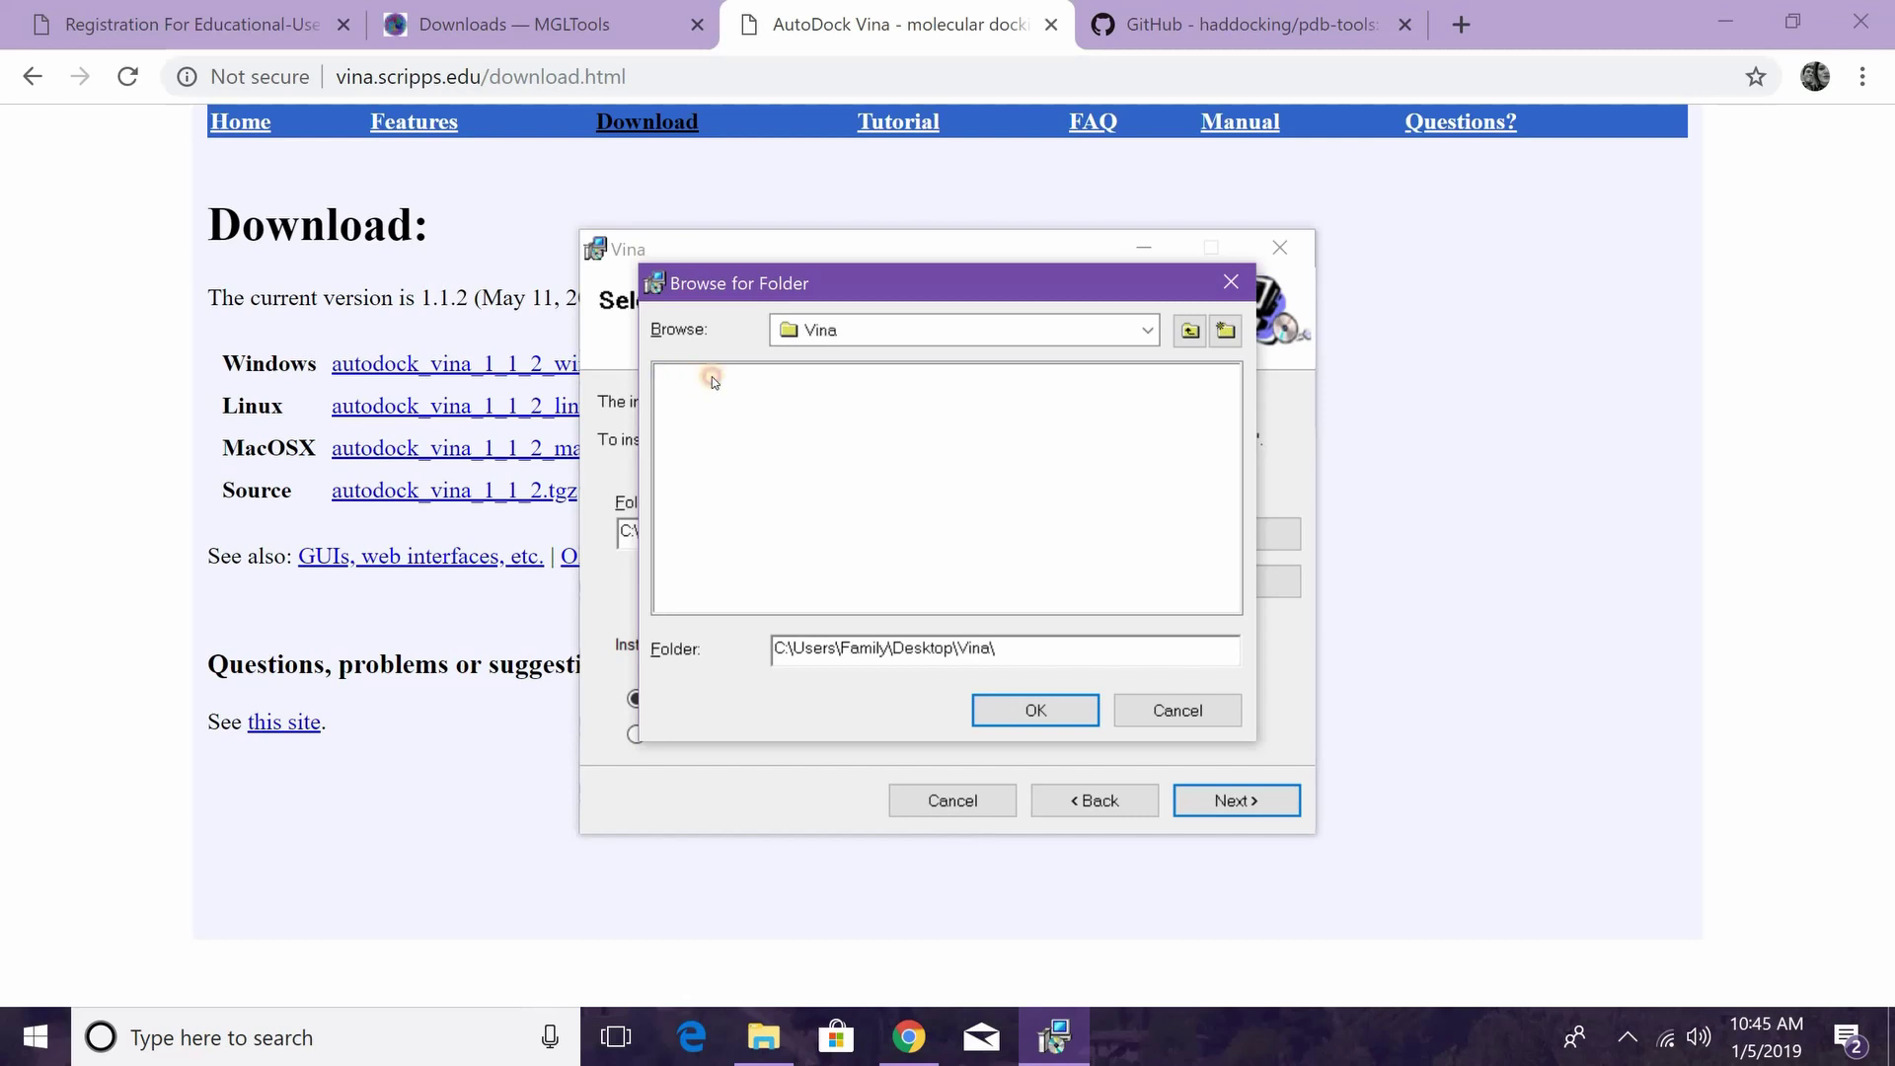
left_click(1036, 709)
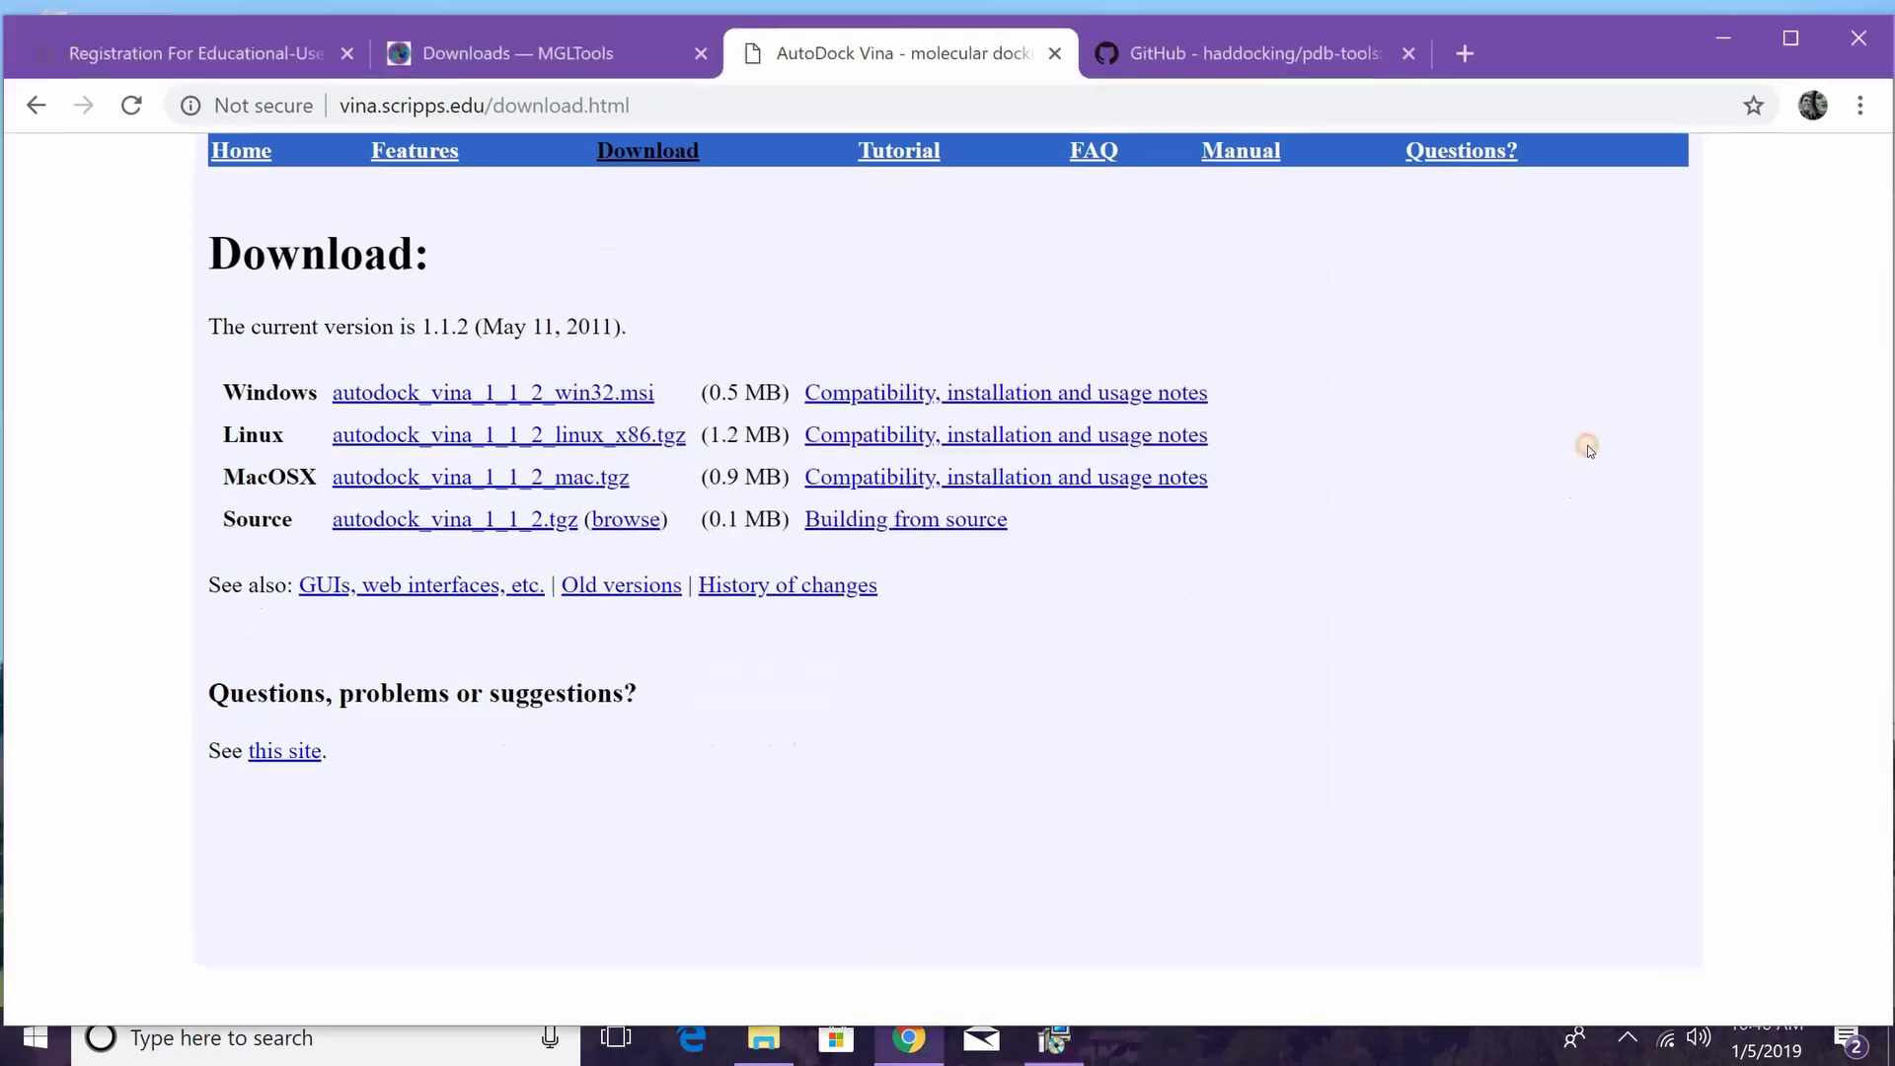
left_click_drag(1594, 14, 1441, 5)
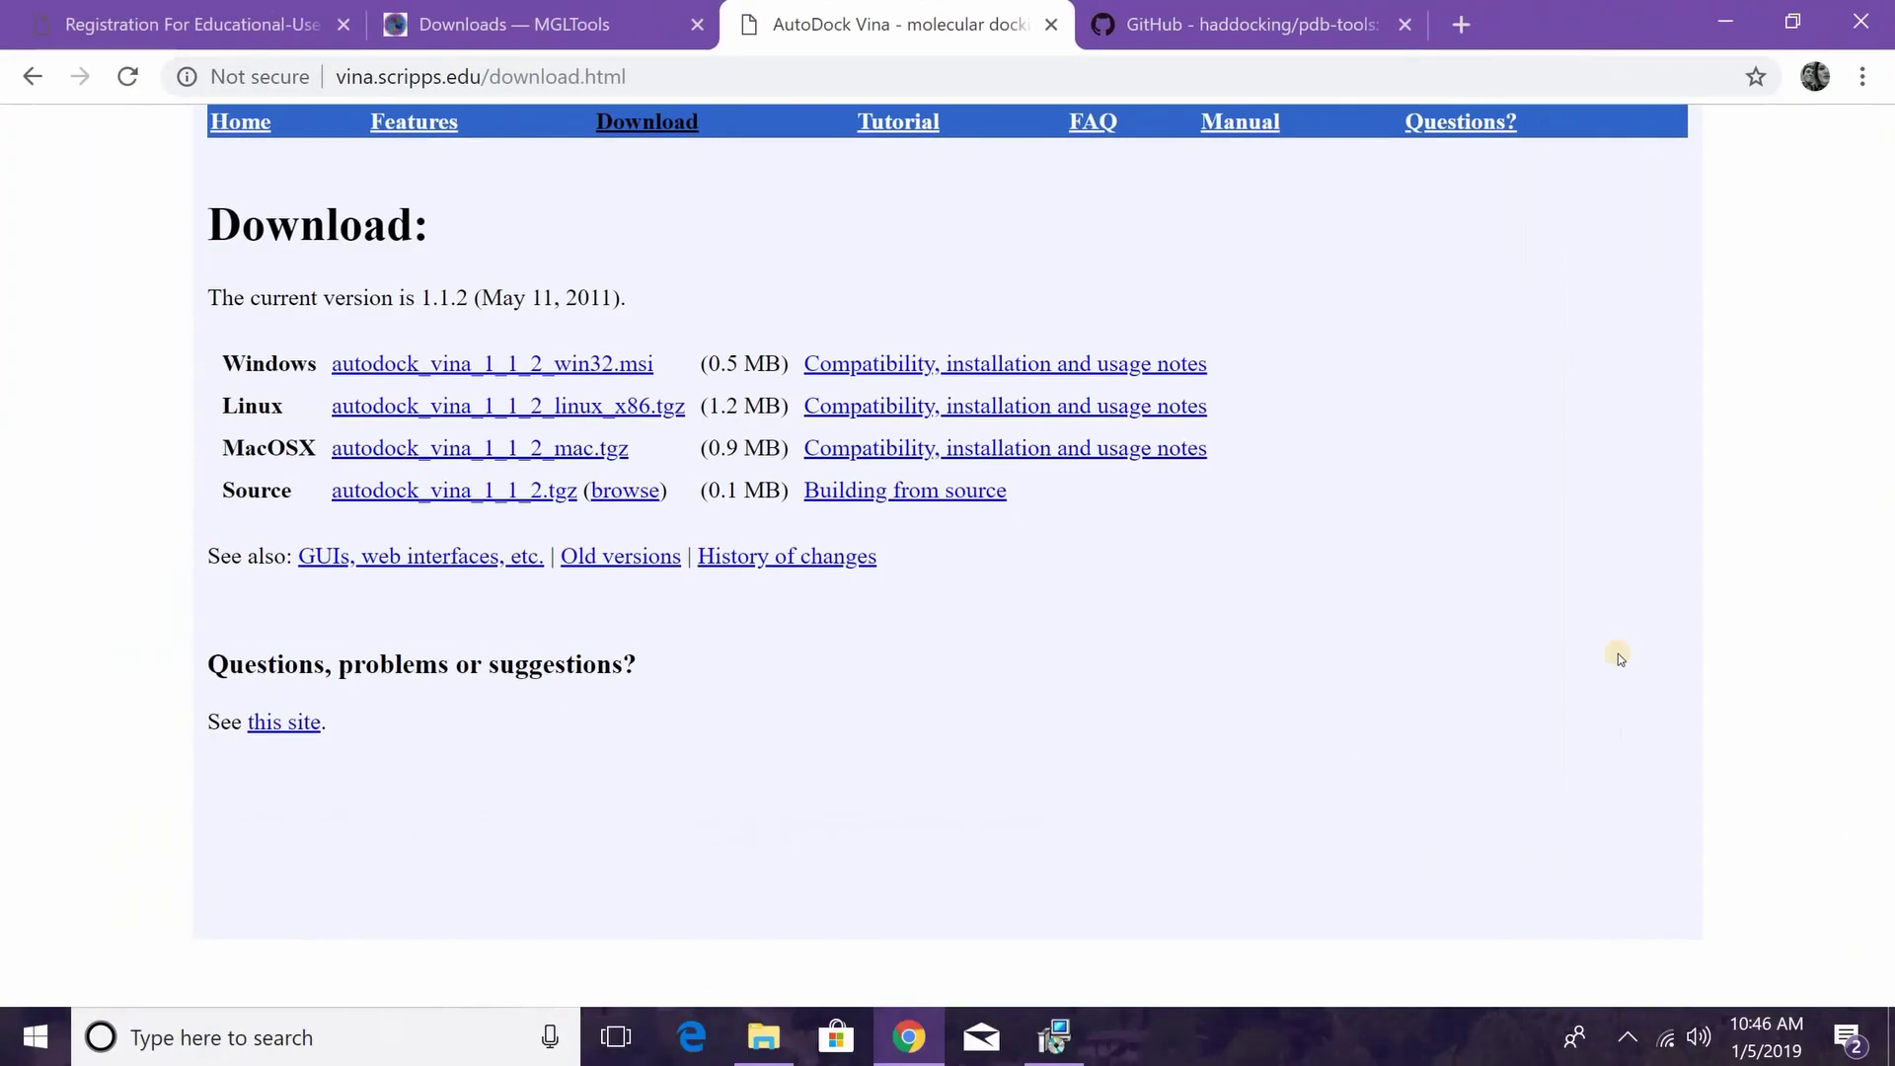
Return to the Vina installer, run the installation in the chosen folder and close the completed setup
left_click(1054, 1037)
left_click(1234, 801)
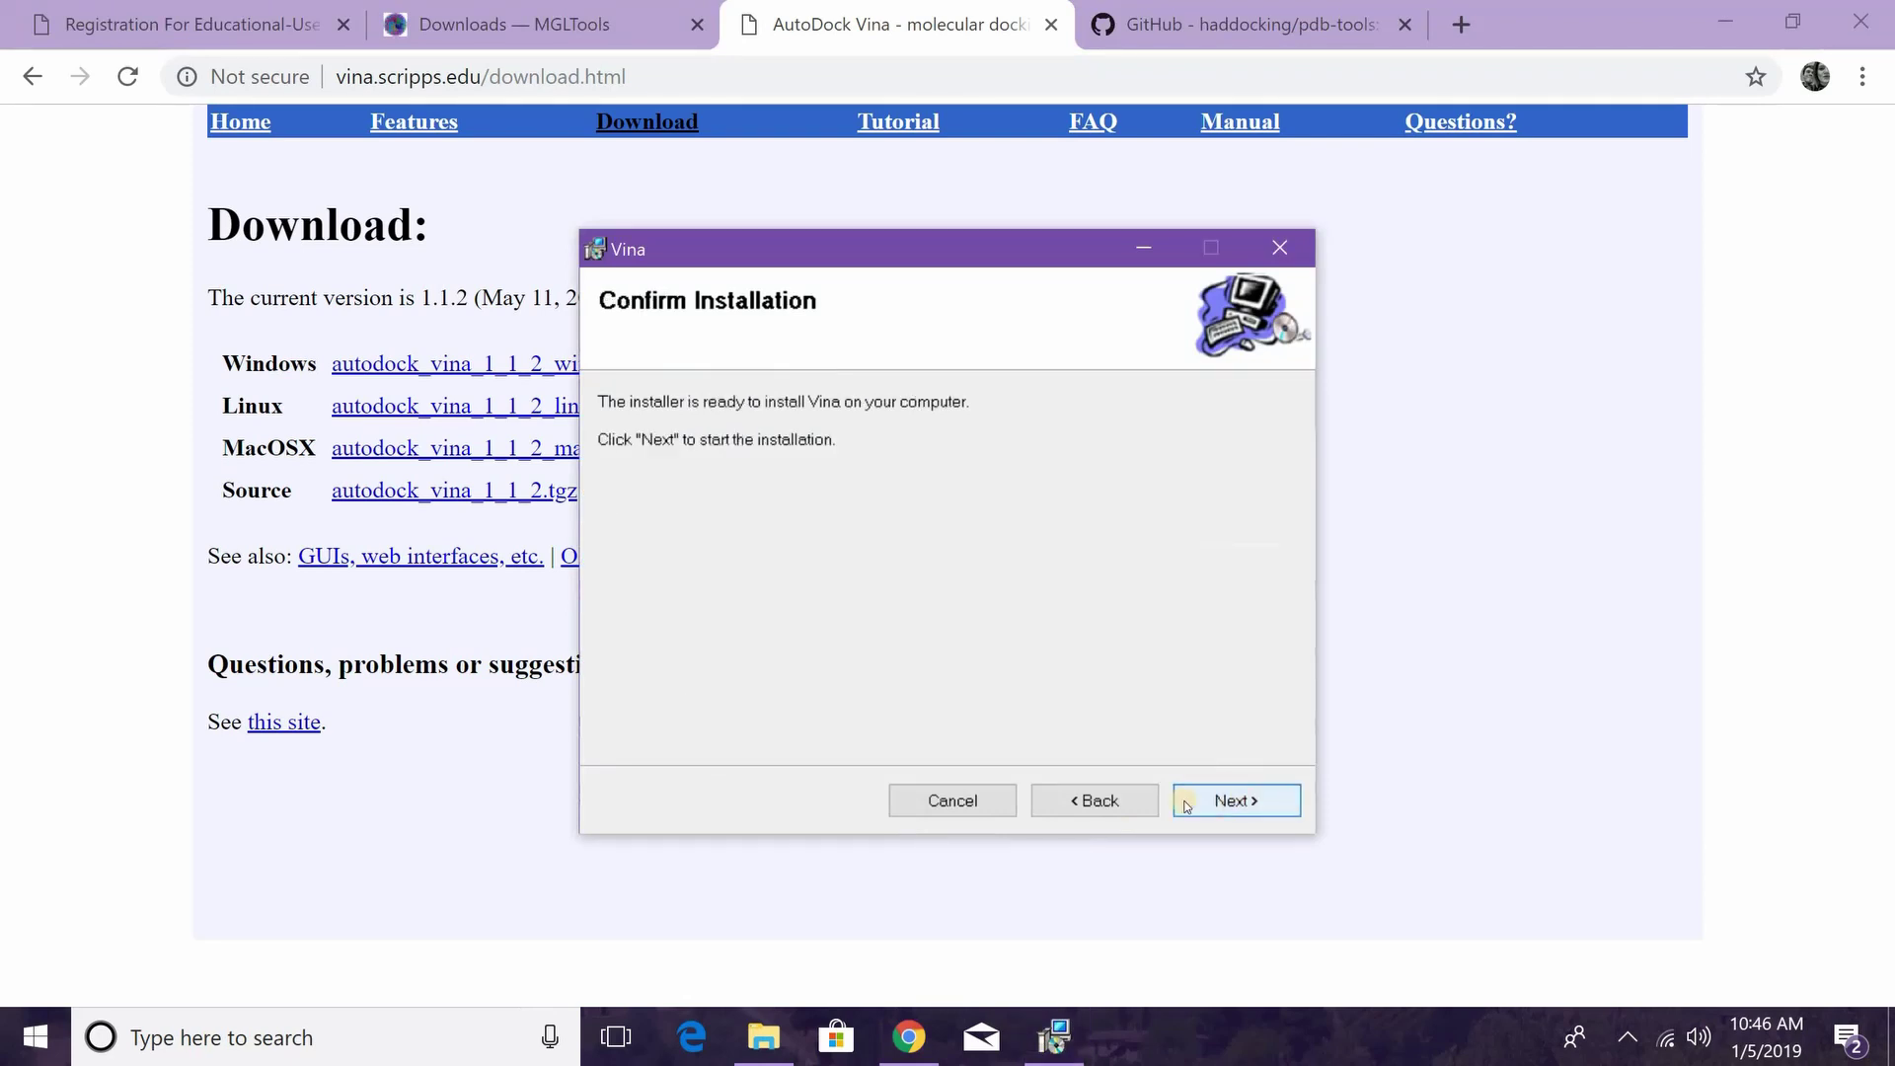
left_click(1234, 802)
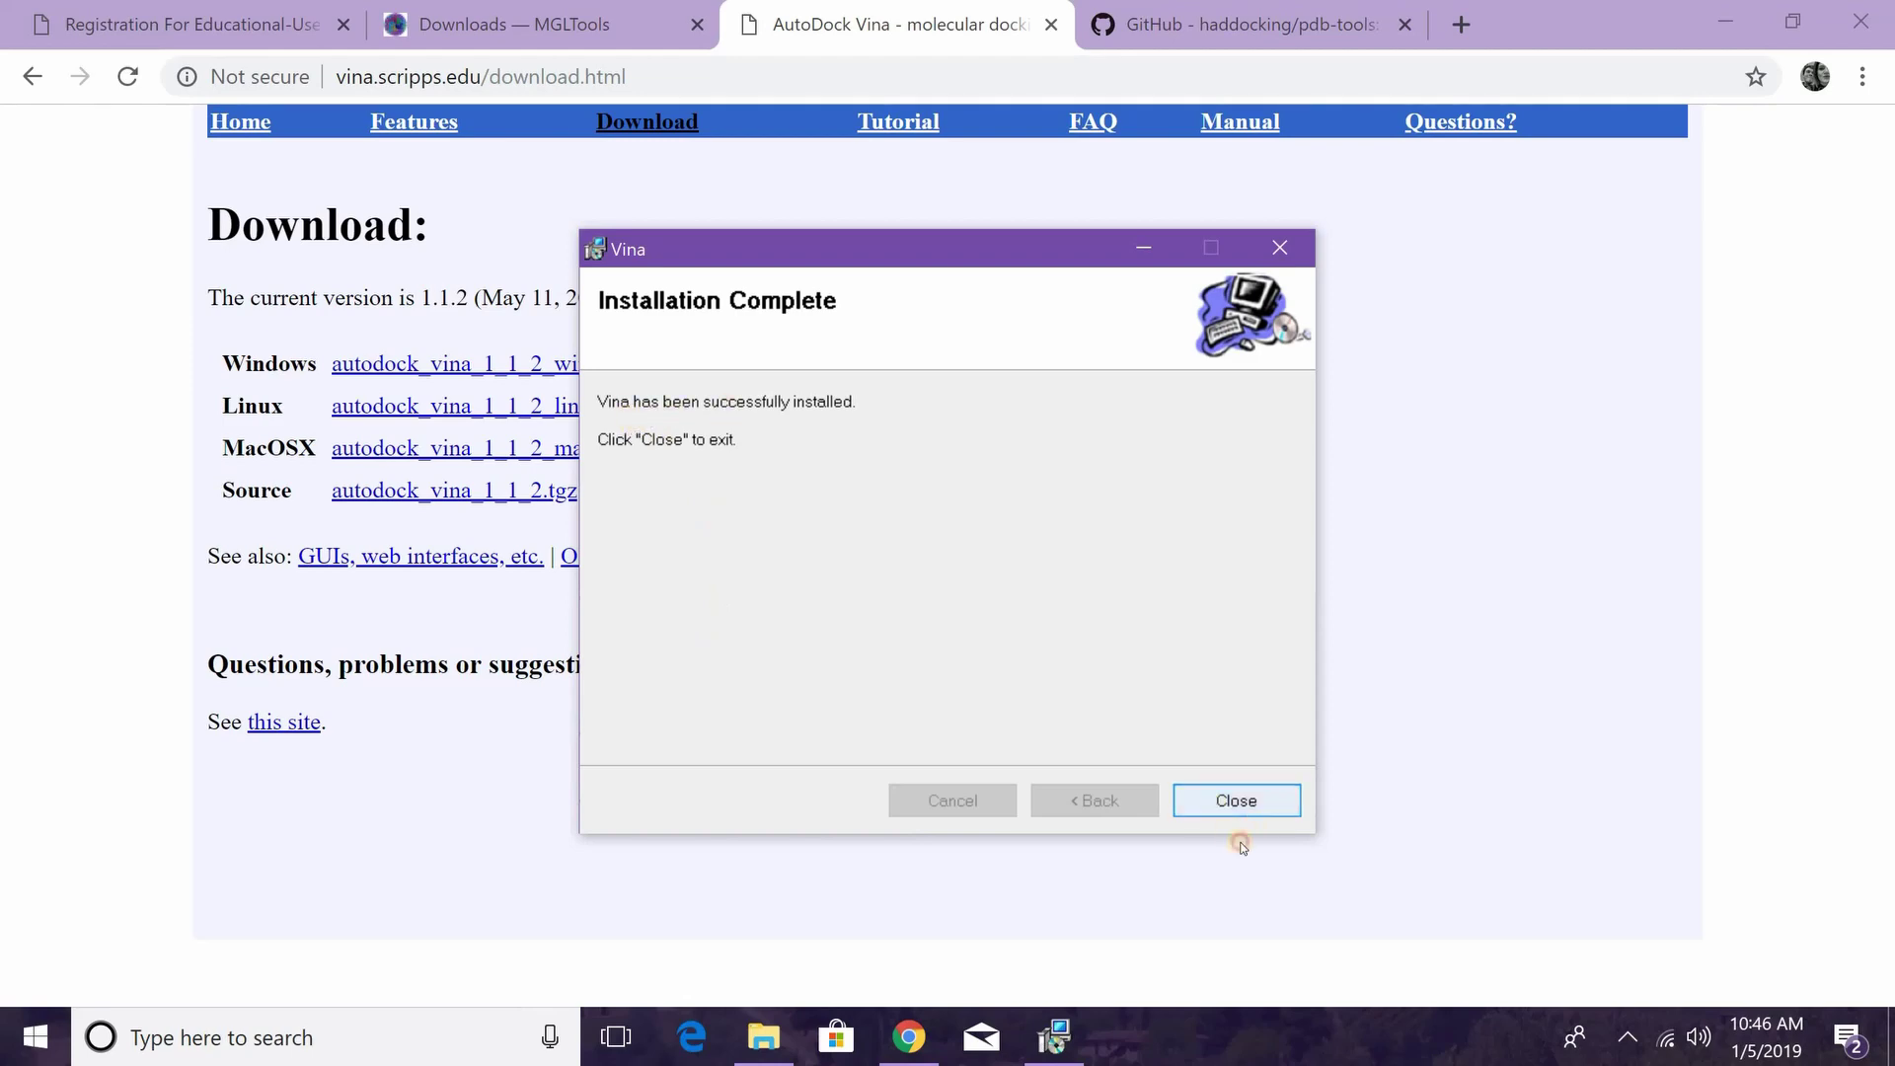
left_click(1234, 804)
Check the installed program files in the Vina folder on the desktop and close the folder
key("super+d")
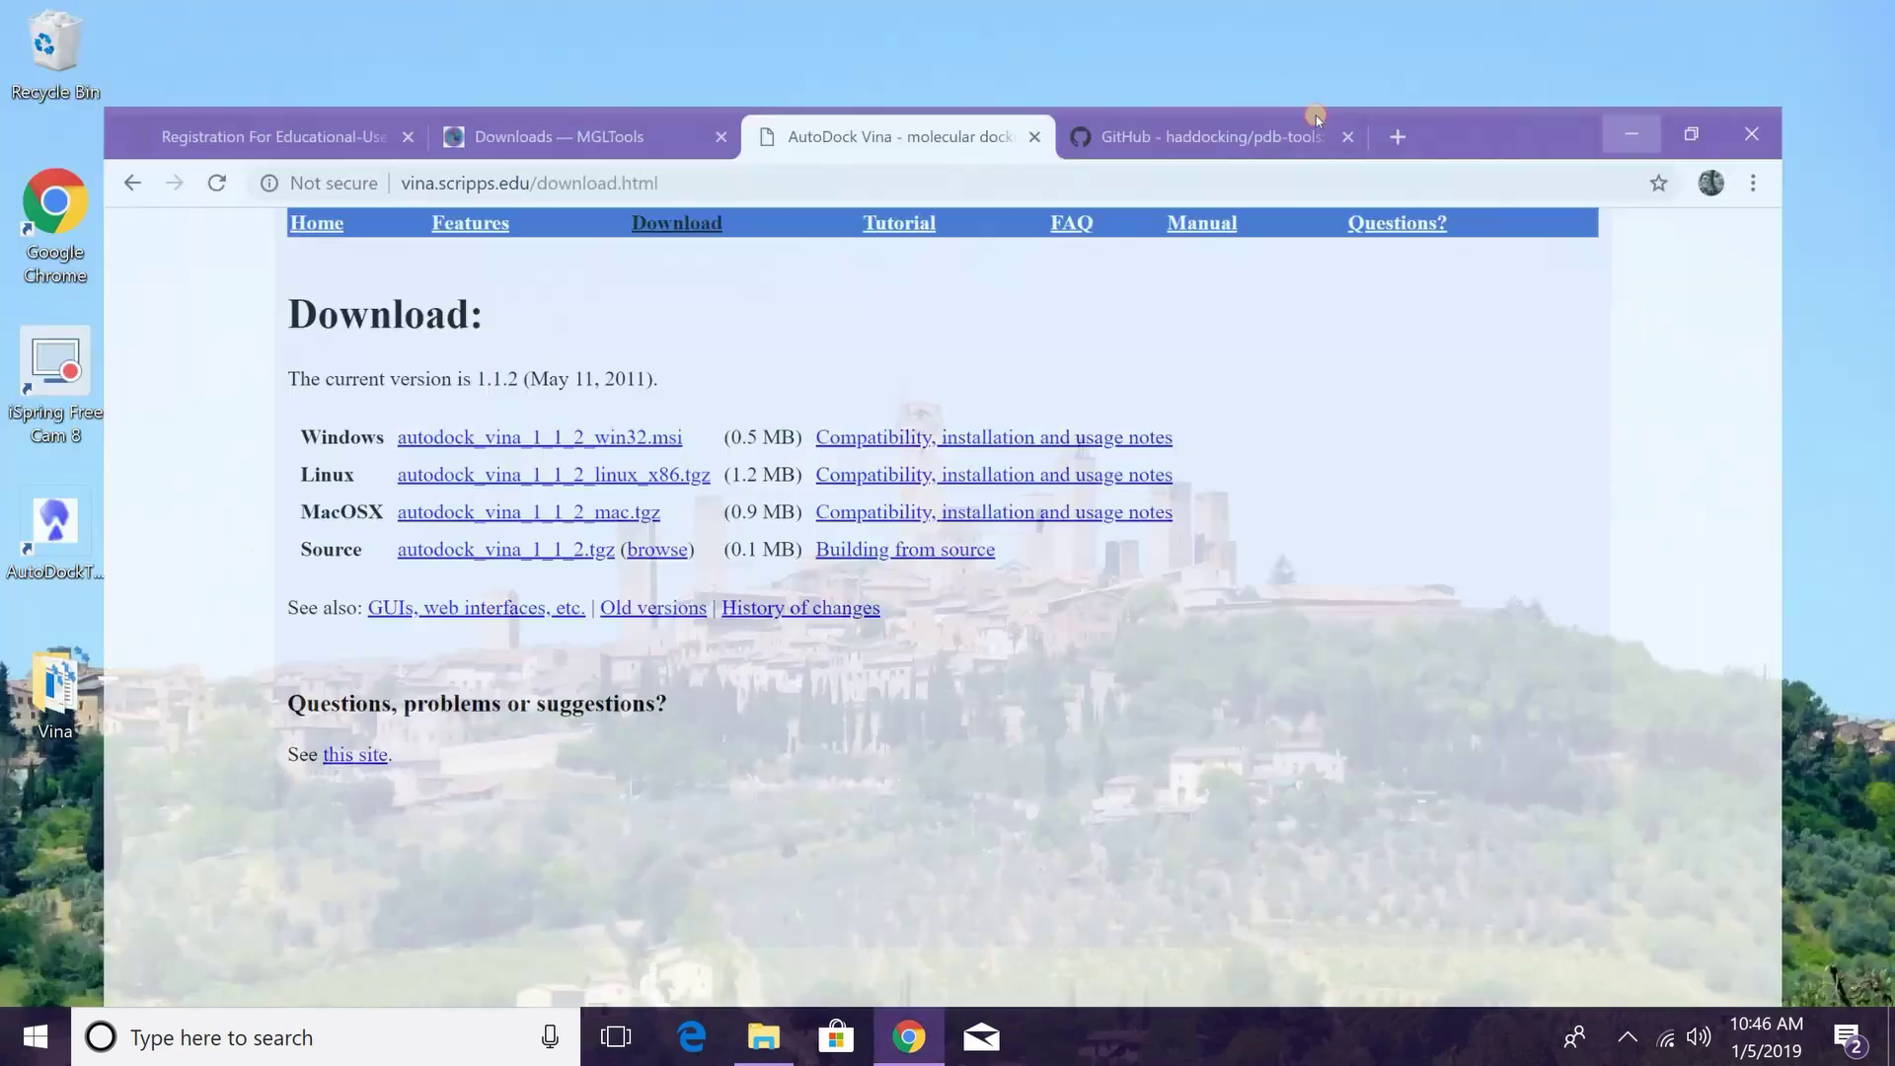
double_click(93, 683)
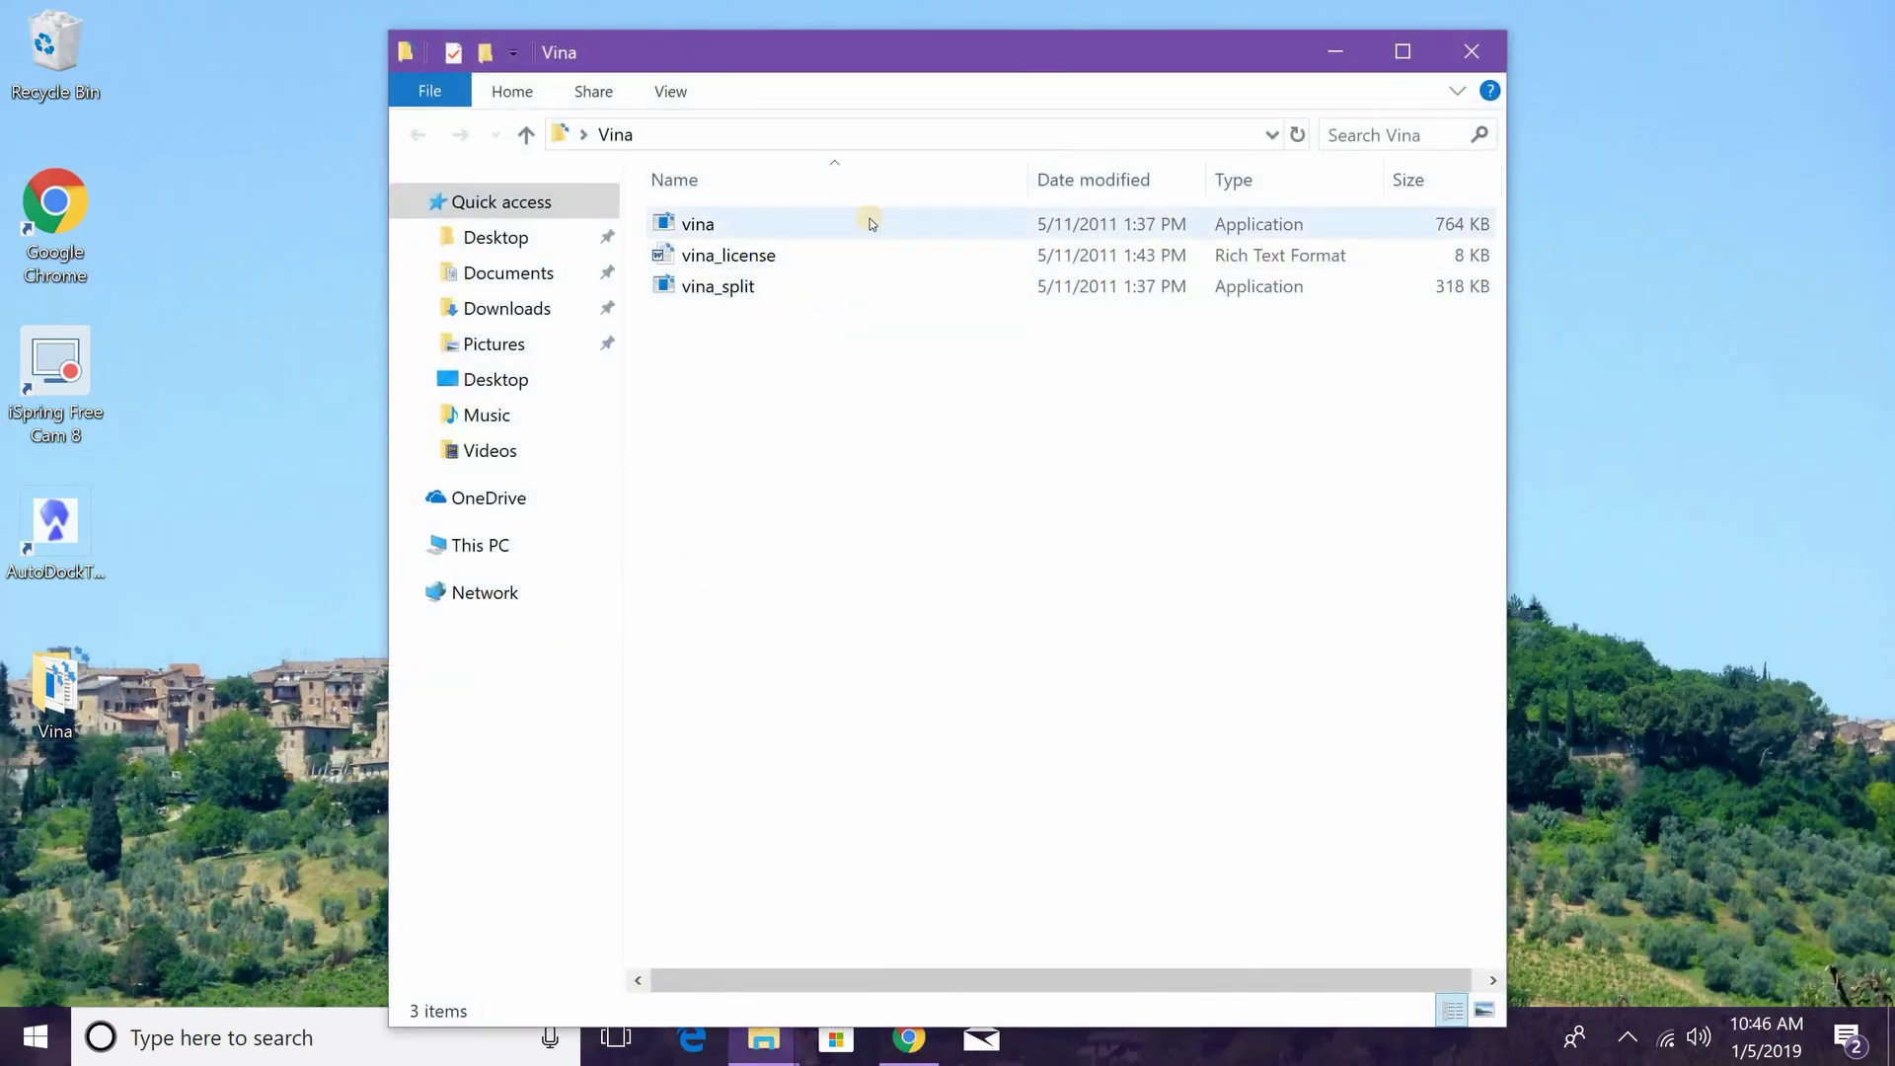
left_click(1490, 47)
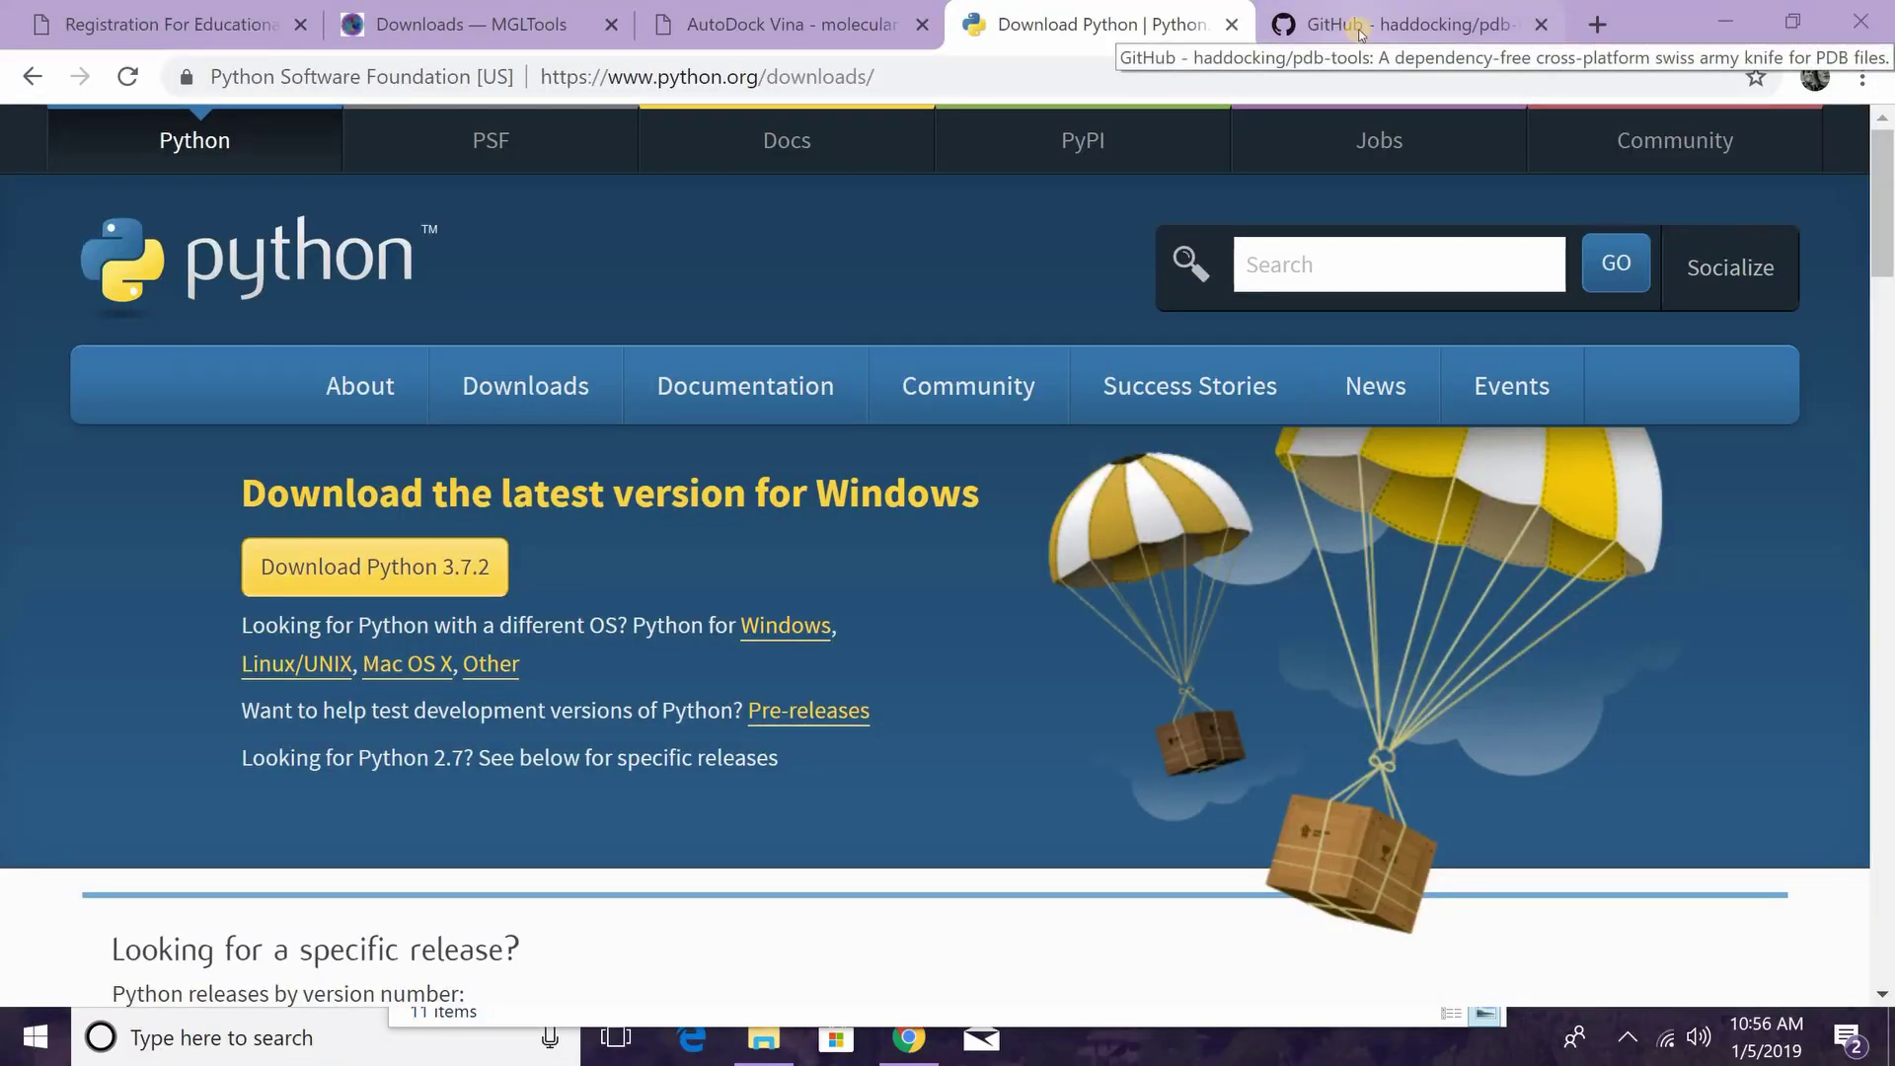
Look over the haddocking/pdb-tools GitHub page and the Python downloads page for Windows
left_click(1360, 35)
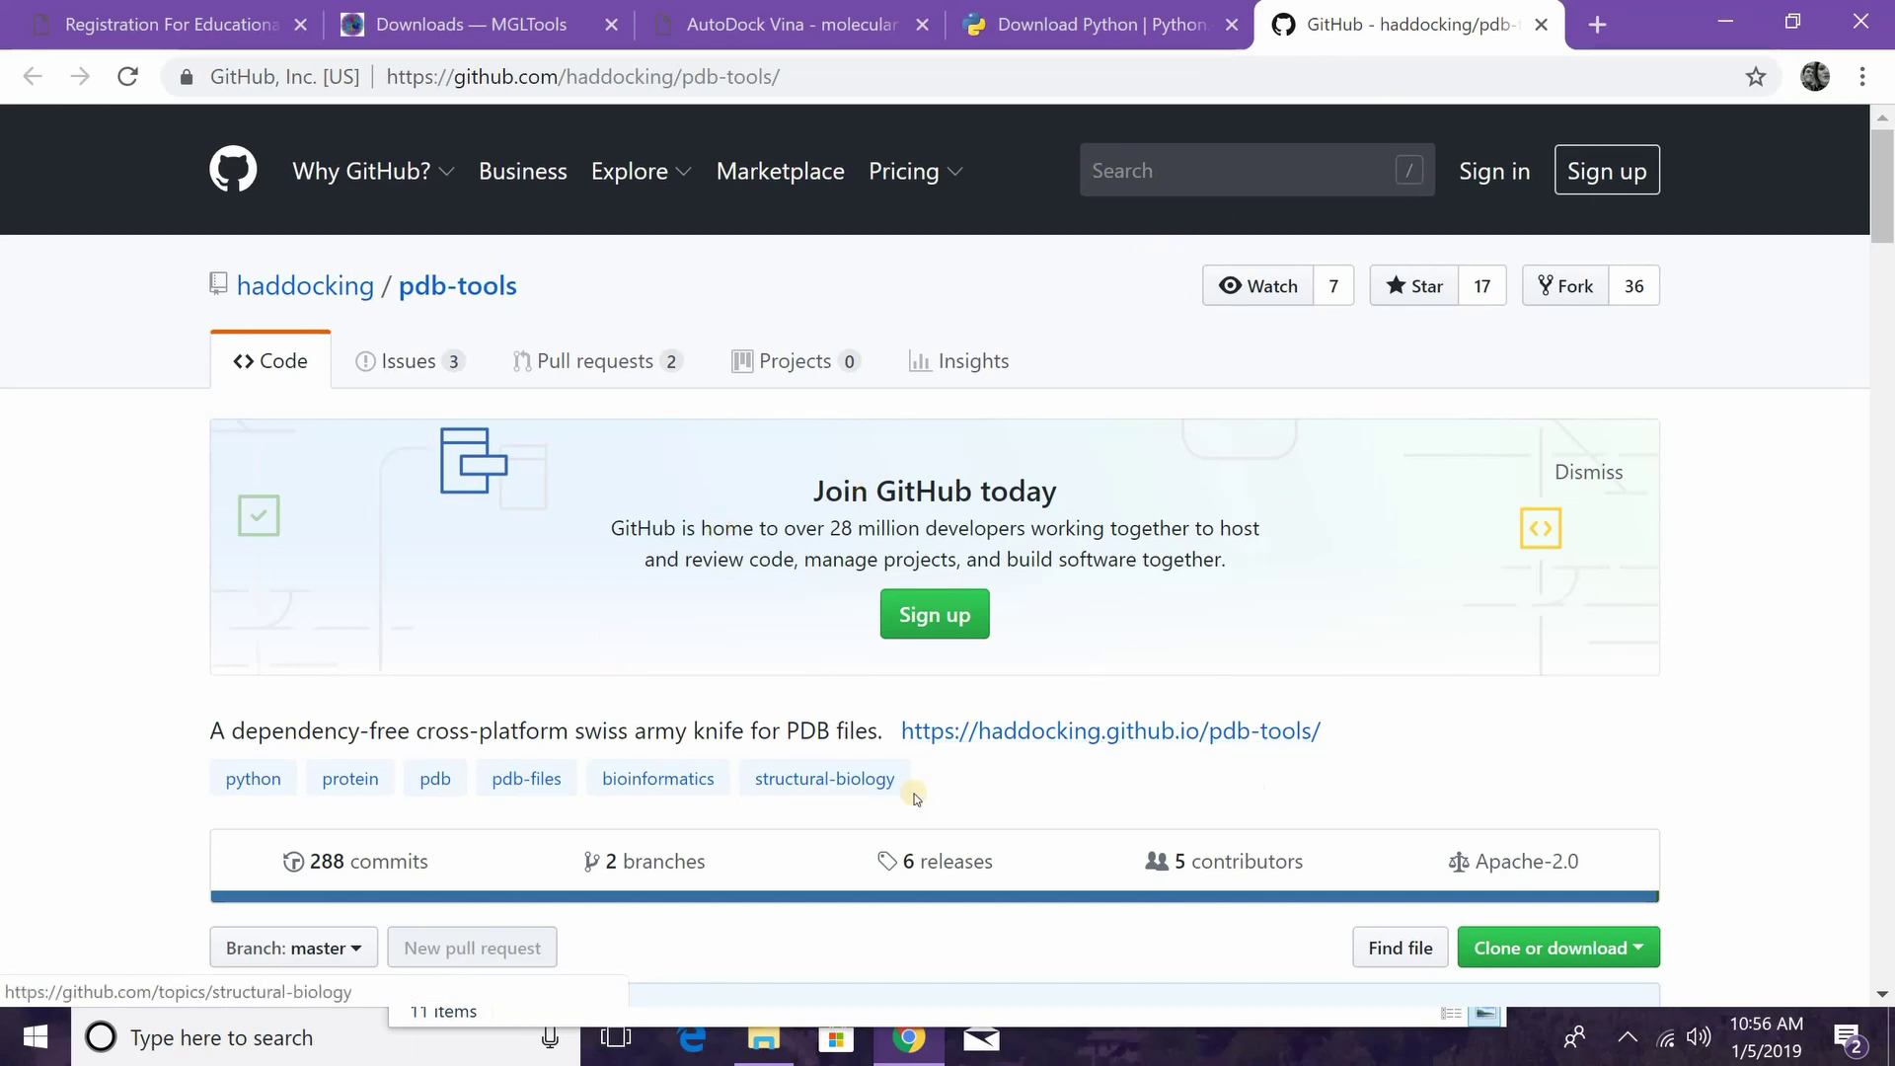
left_click(1096, 22)
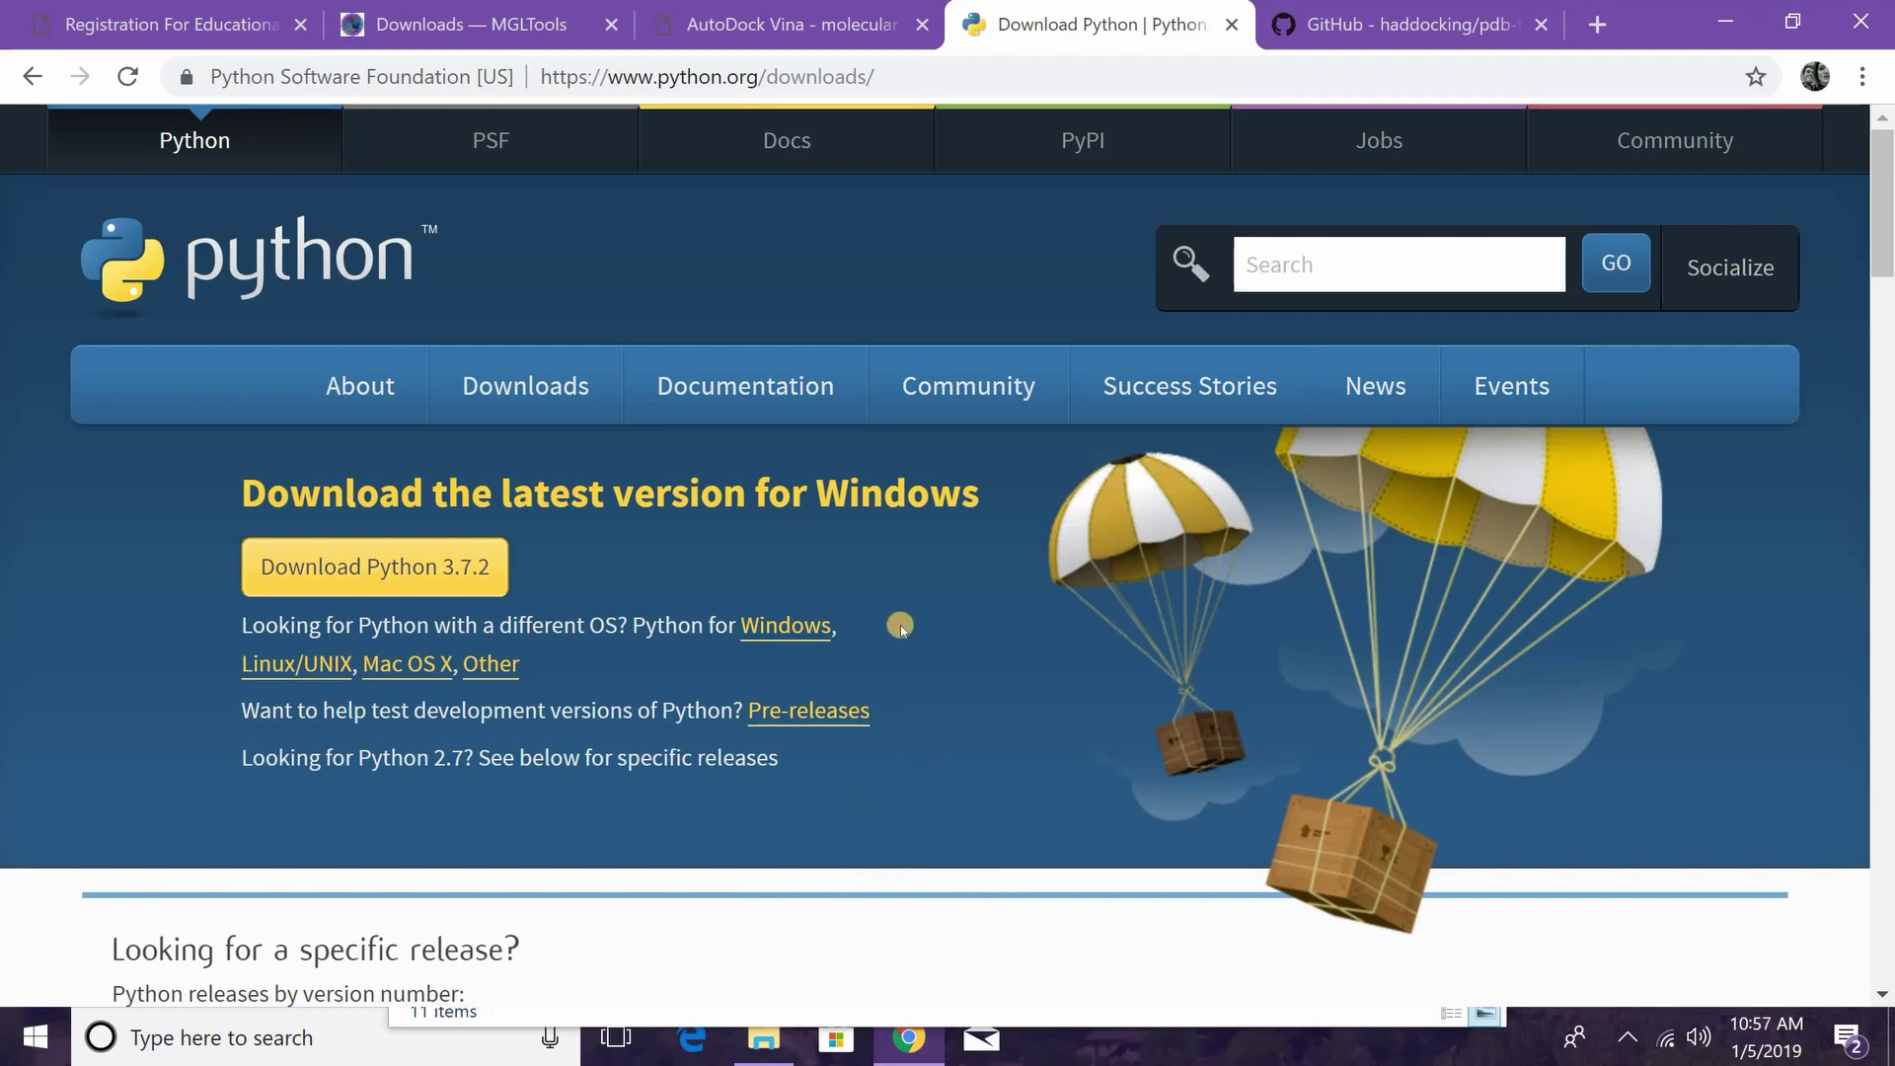
mouse_move(340, 390)
mouse_move(530, 383)
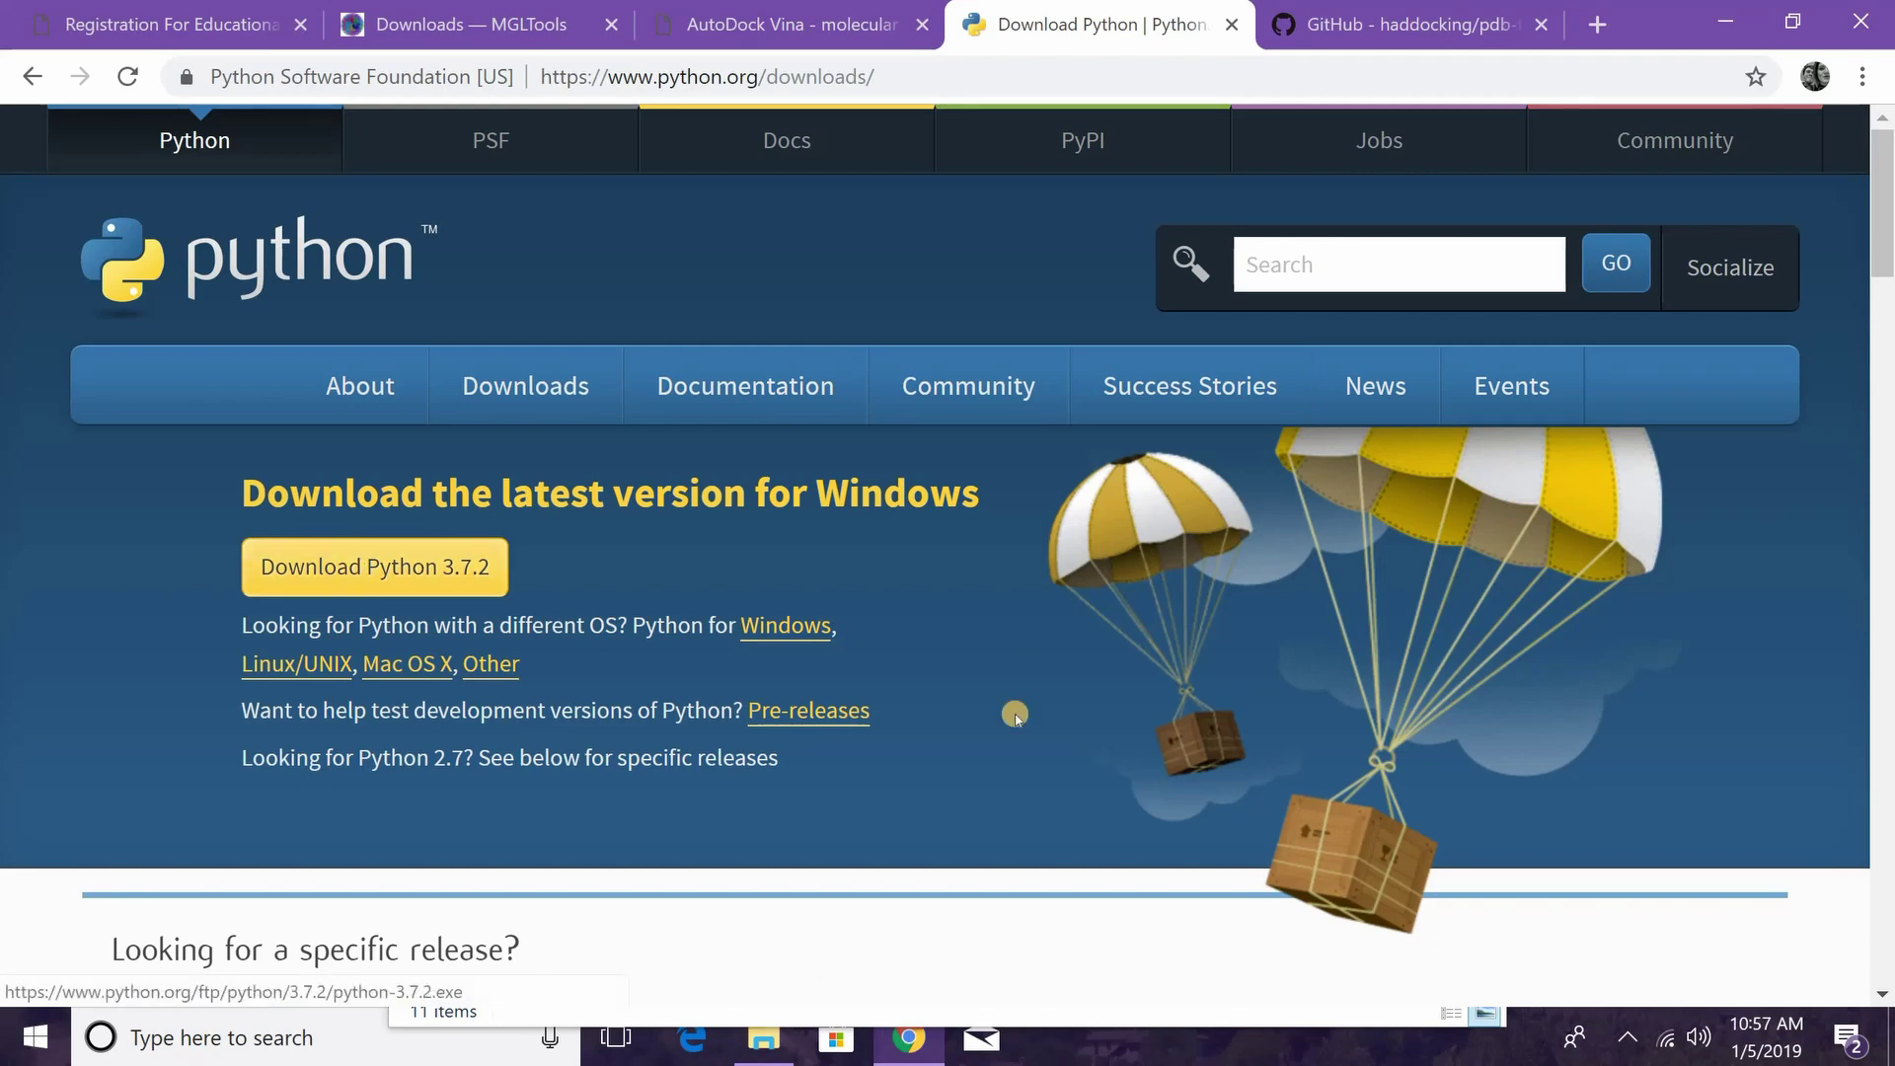
Install Python 3.7.2 from the Downloads folder with Add Python 3.7 to PATH enabled and the default settings
left_click(763, 1038)
double_click(1242, 469)
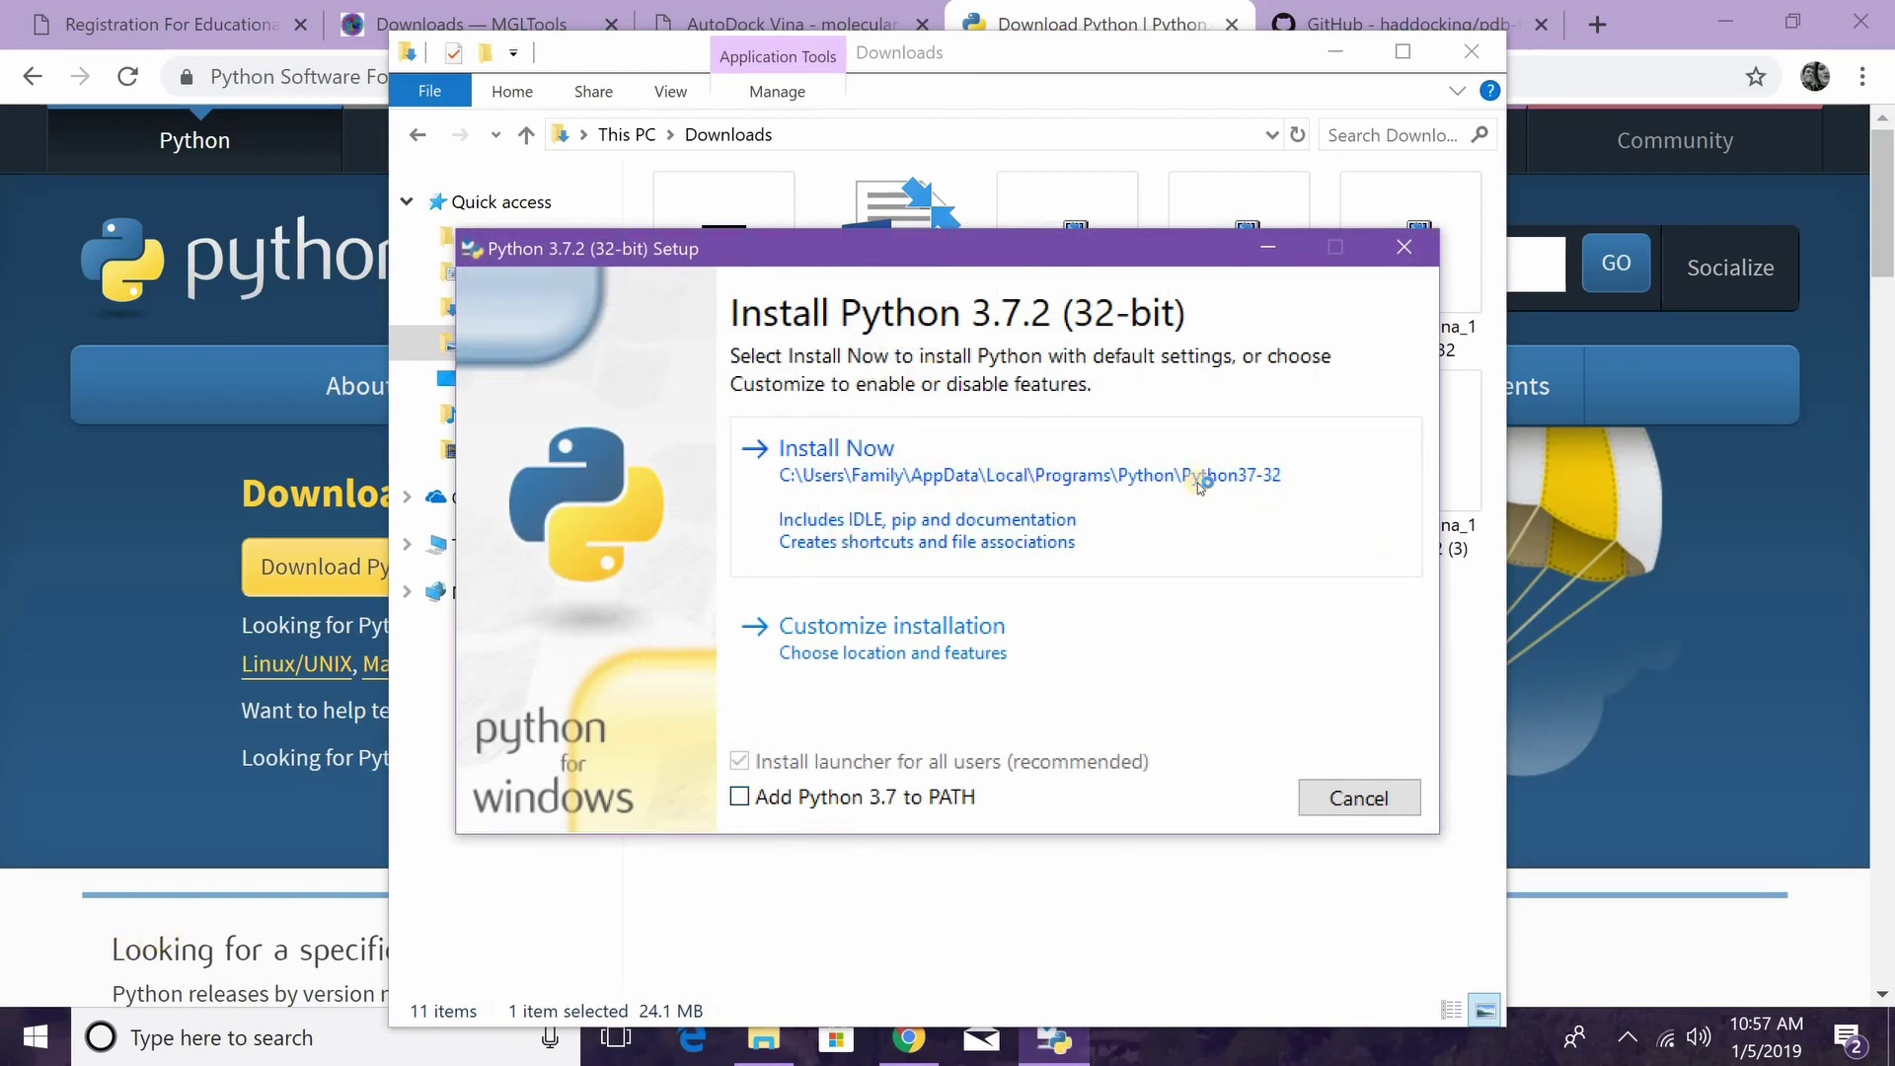
left_click(753, 802)
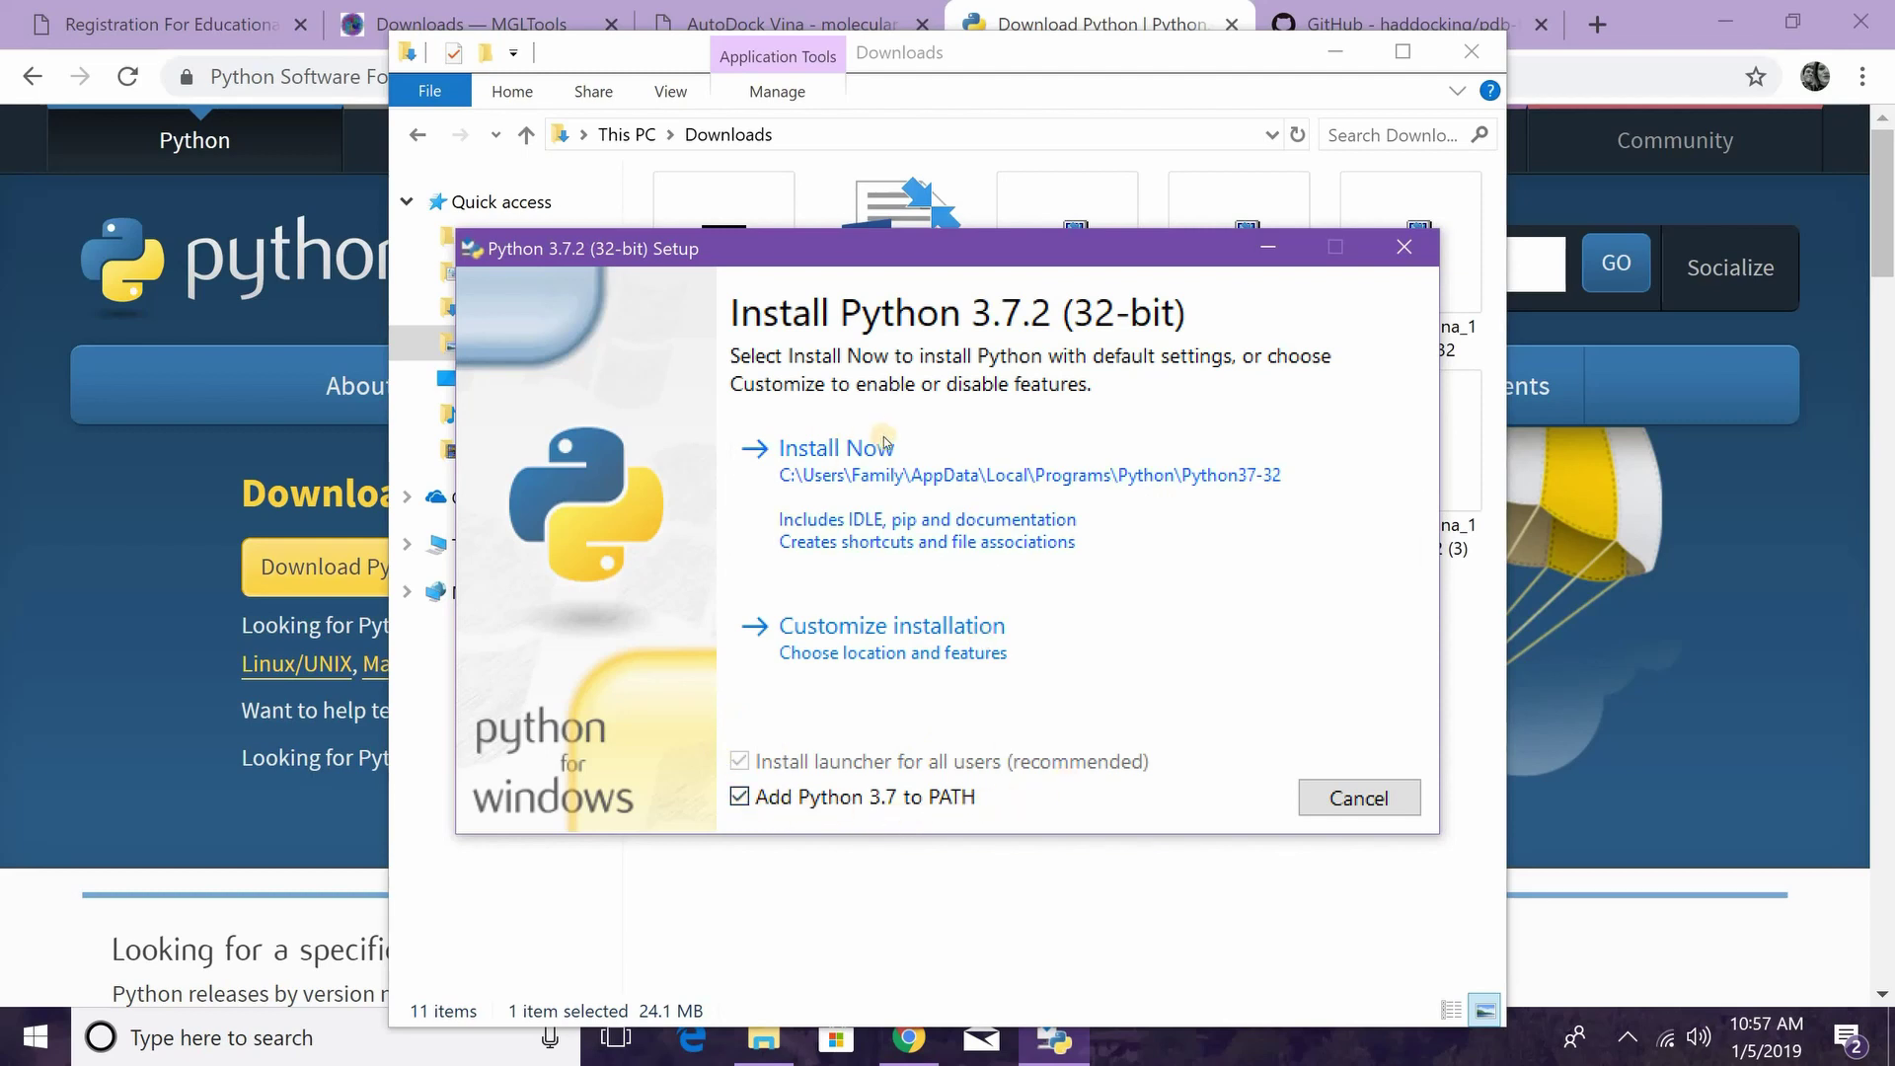
left_click(1068, 519)
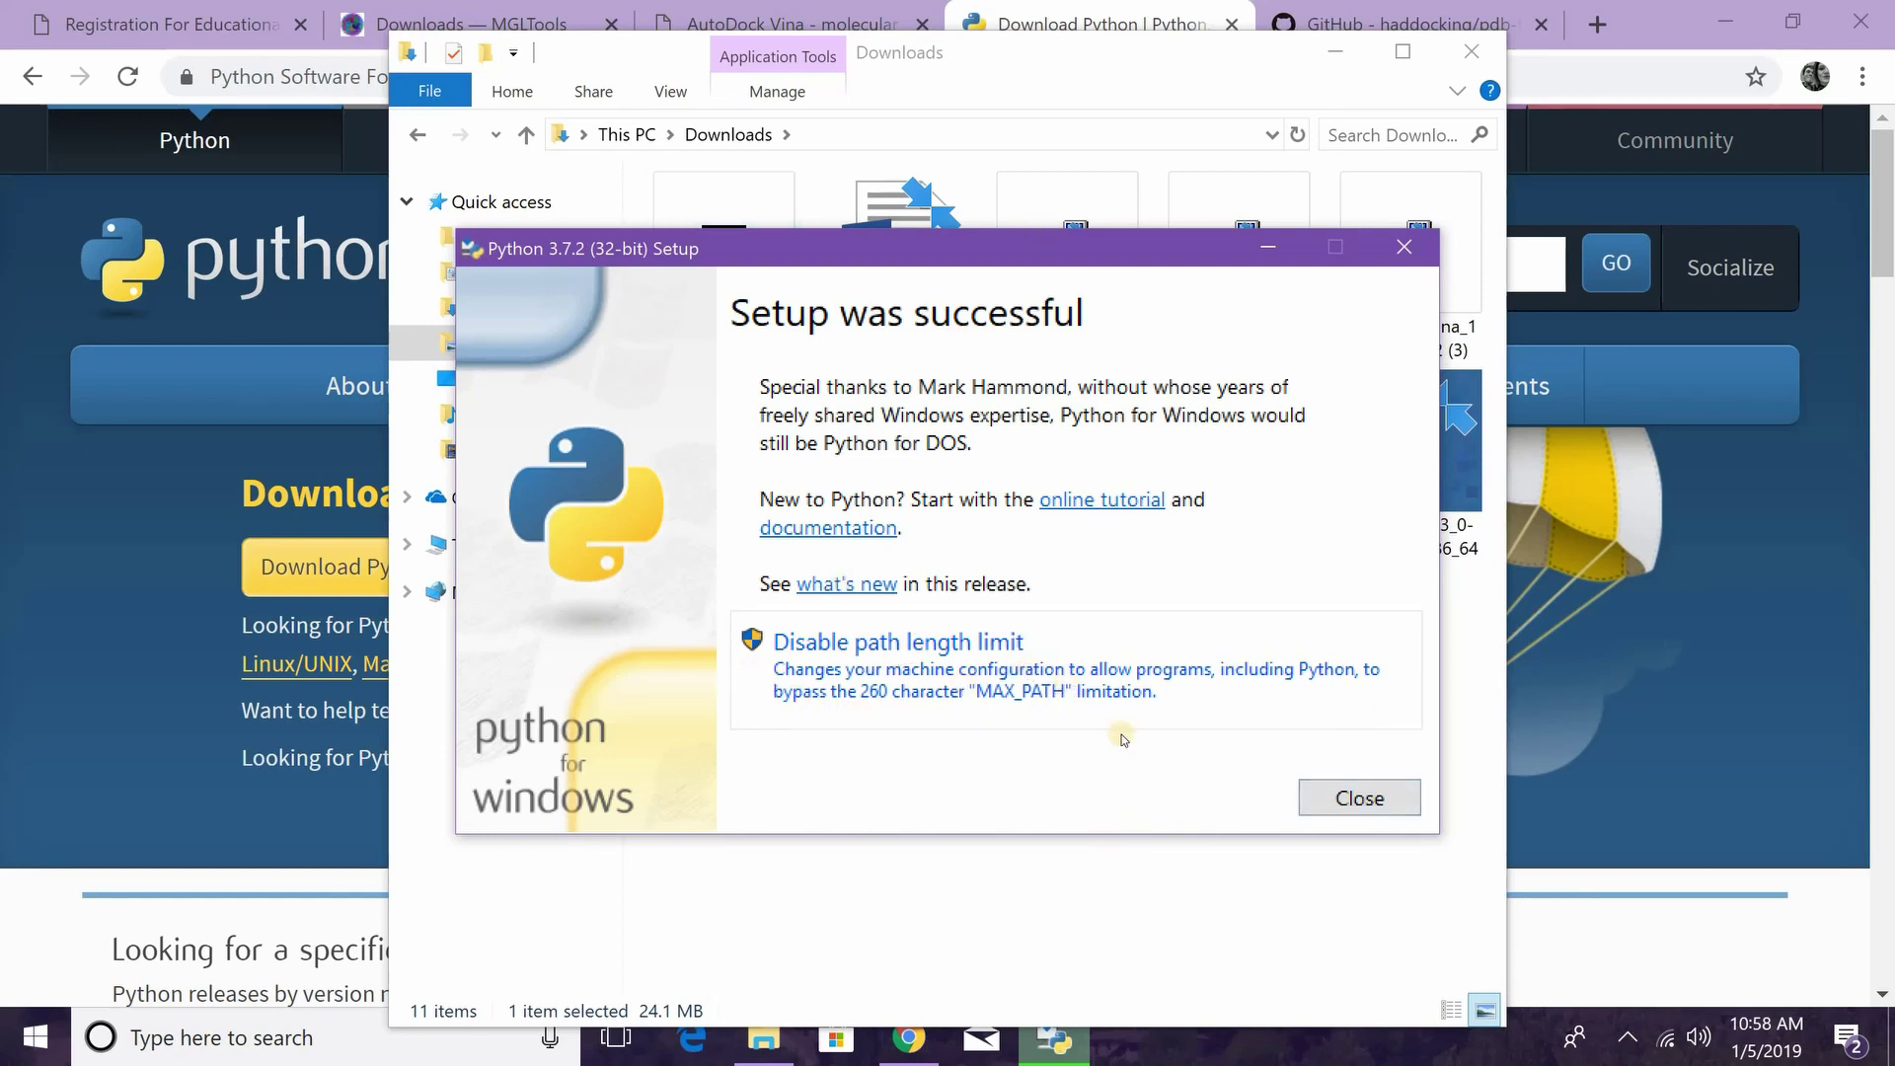
left_click(1322, 800)
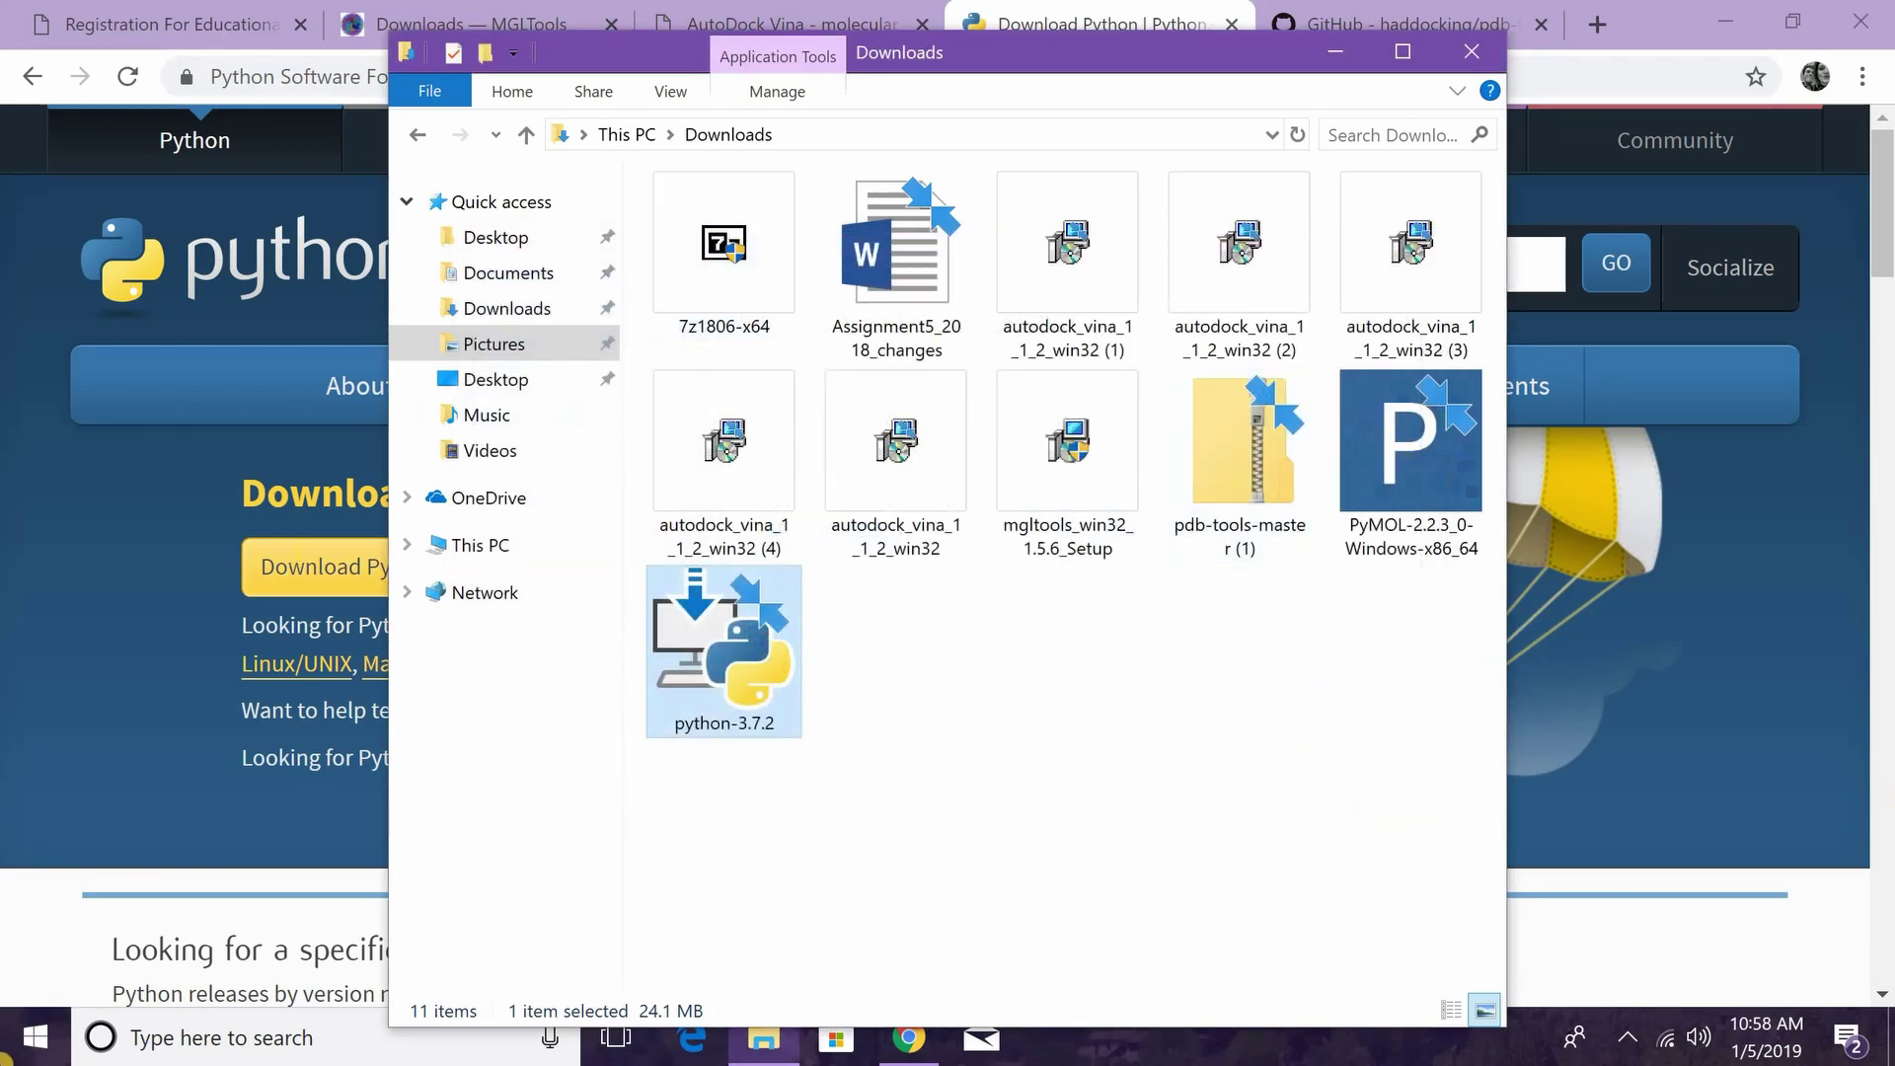
Verify the Python installation by running python in a Command Prompt, and close the windows used
left_click(210, 1036)
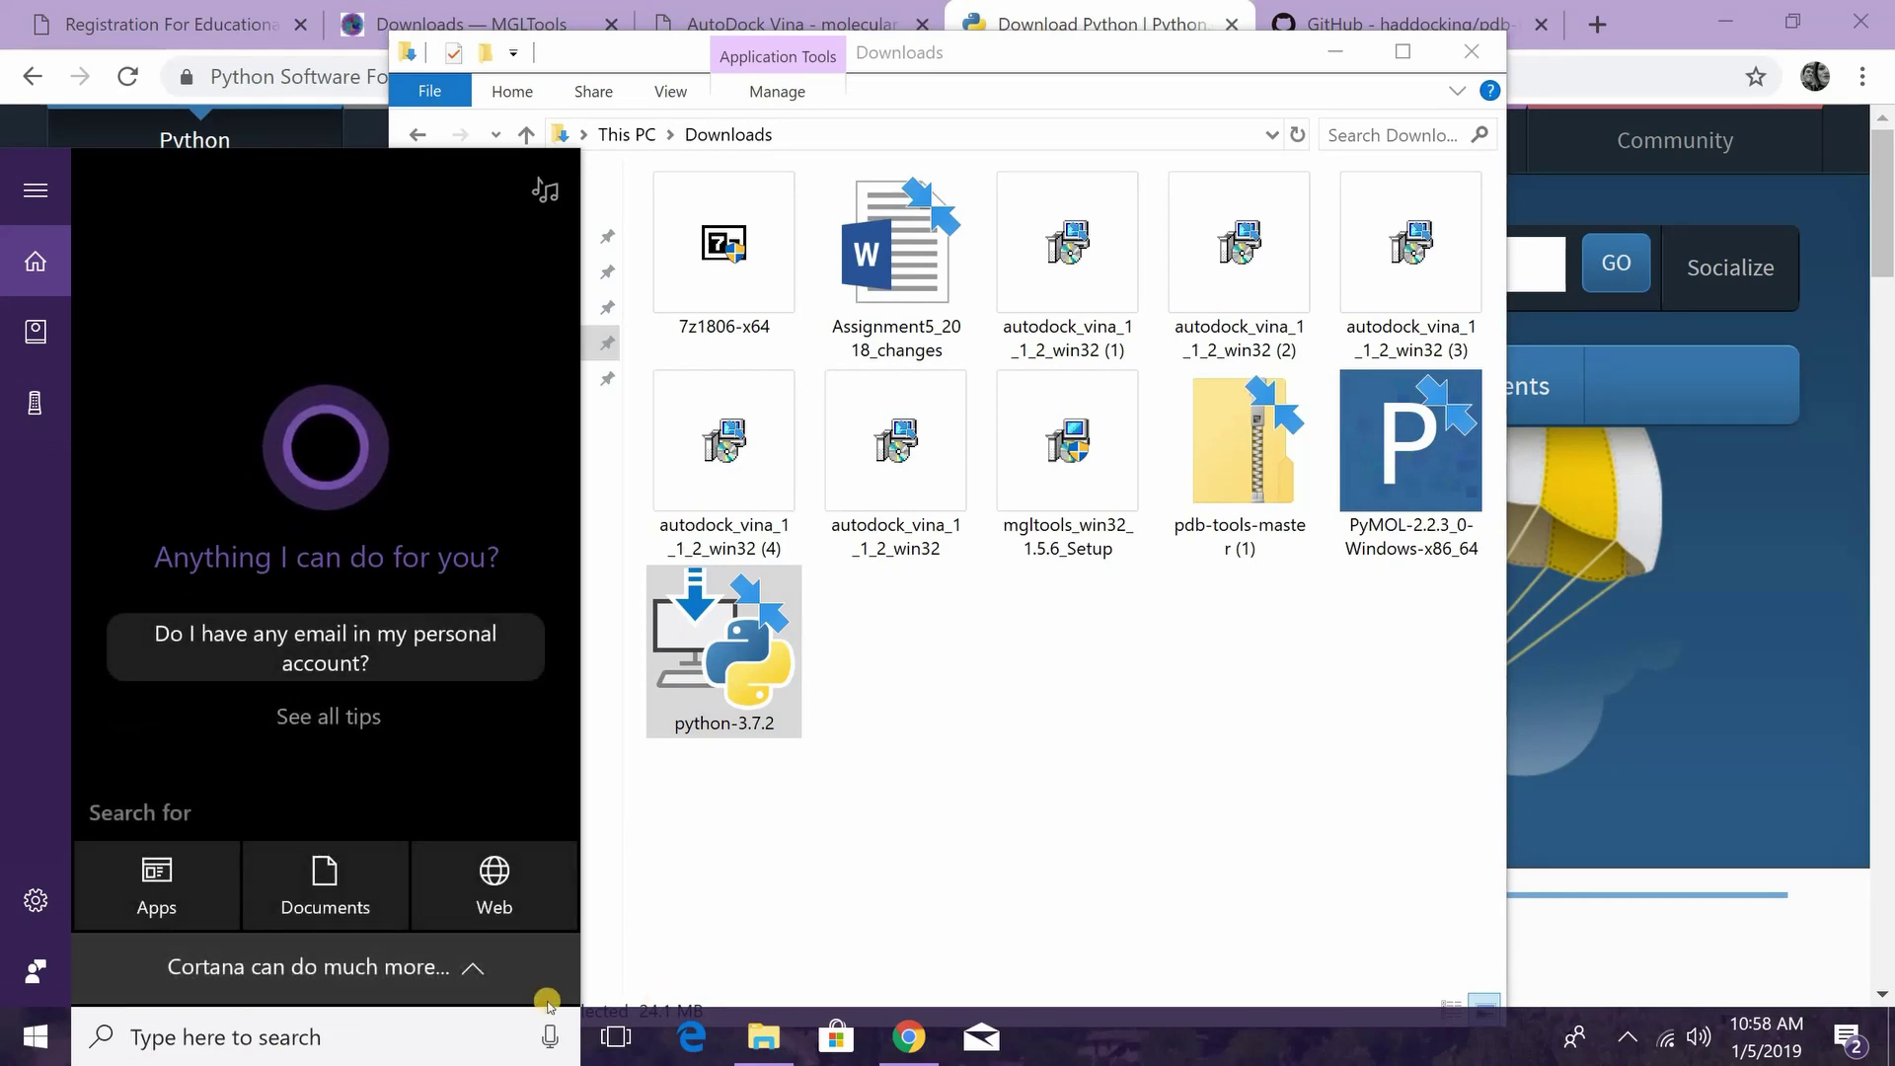
type("cmd")
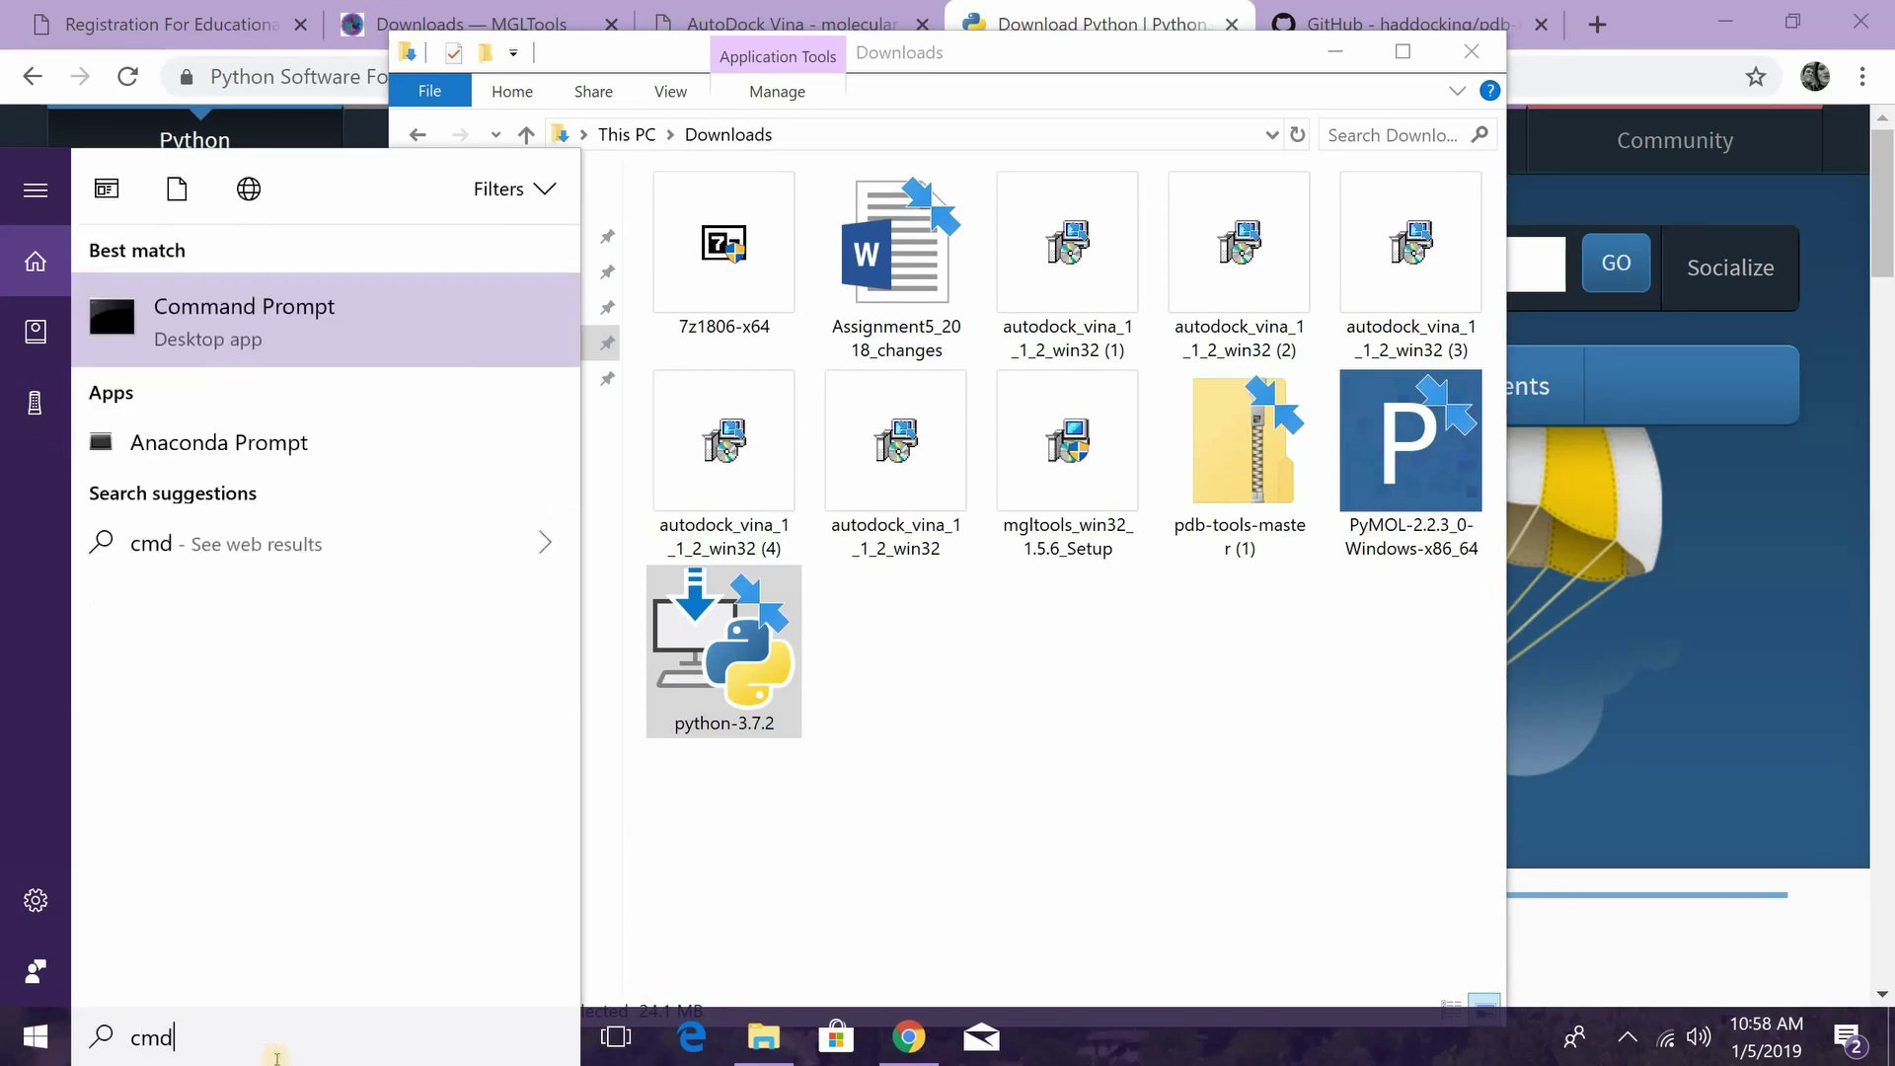
key("Return")
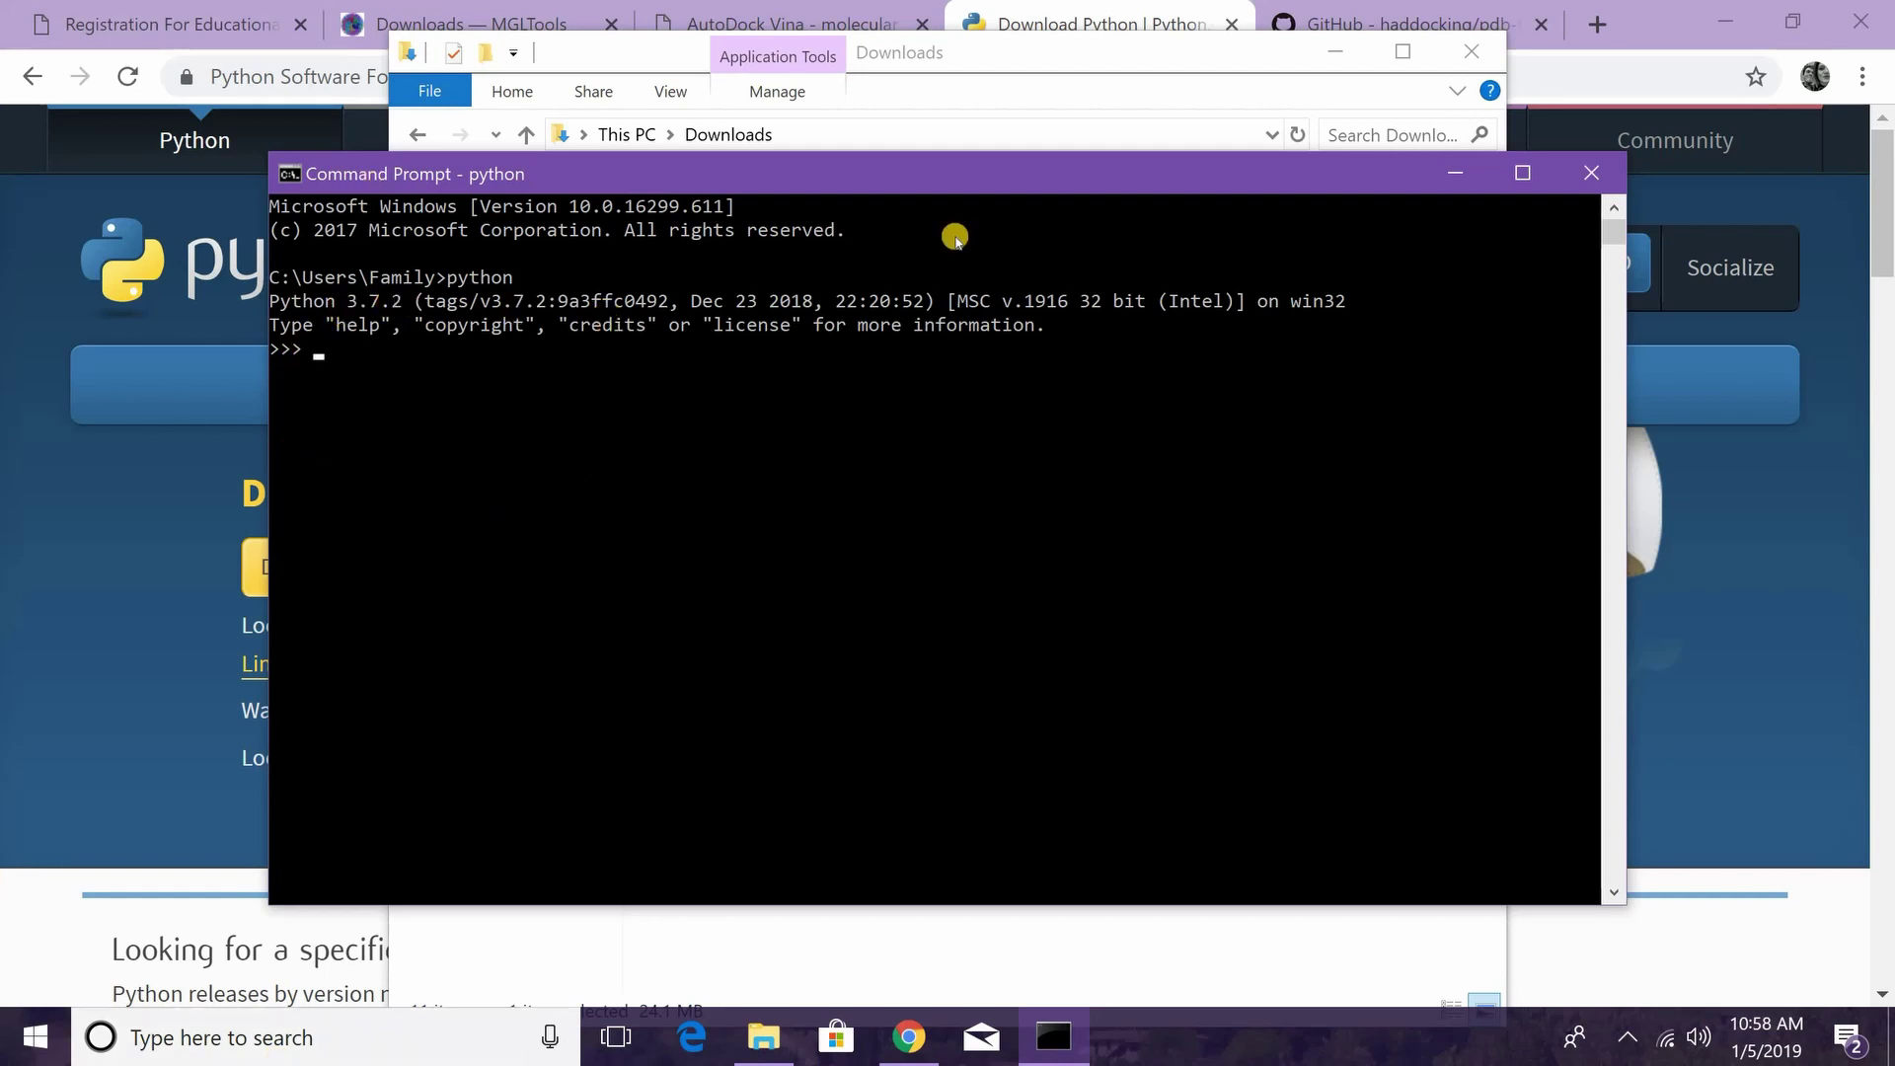
left_click(1335, 51)
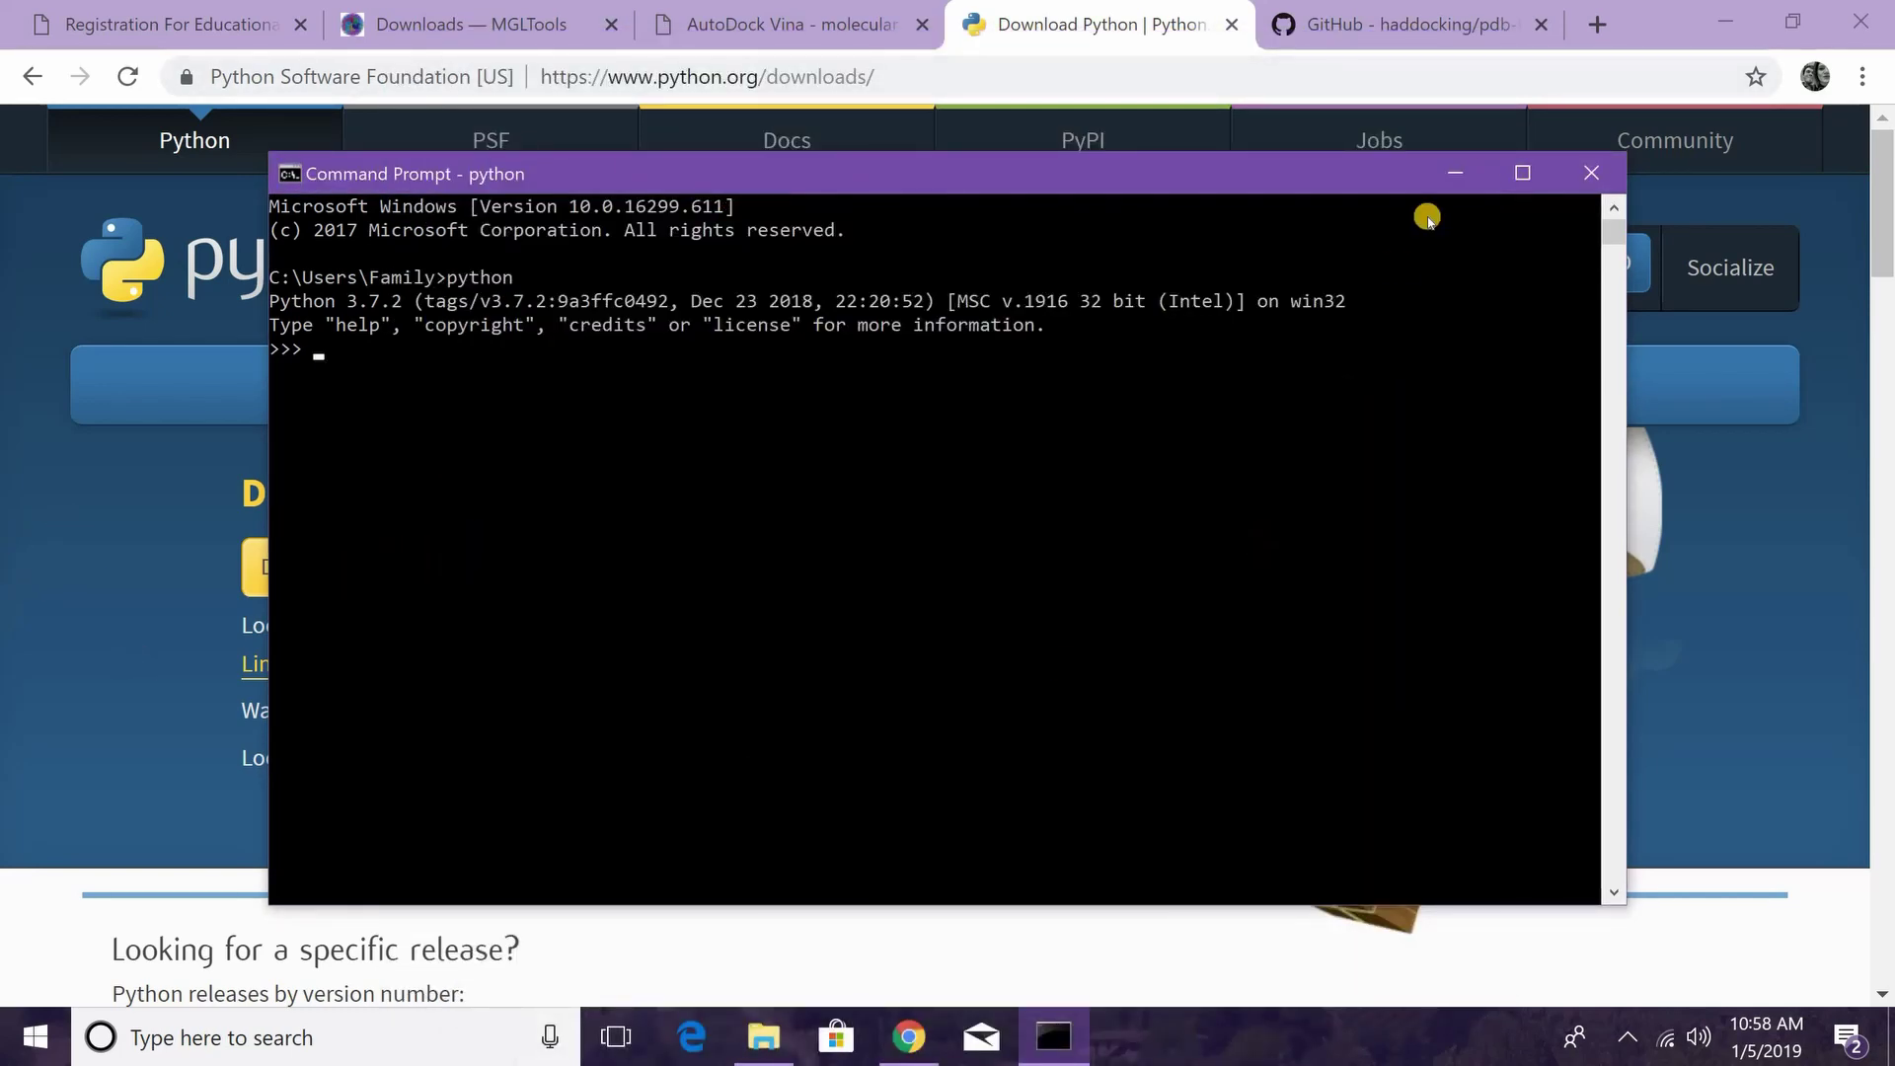
left_click(1591, 173)
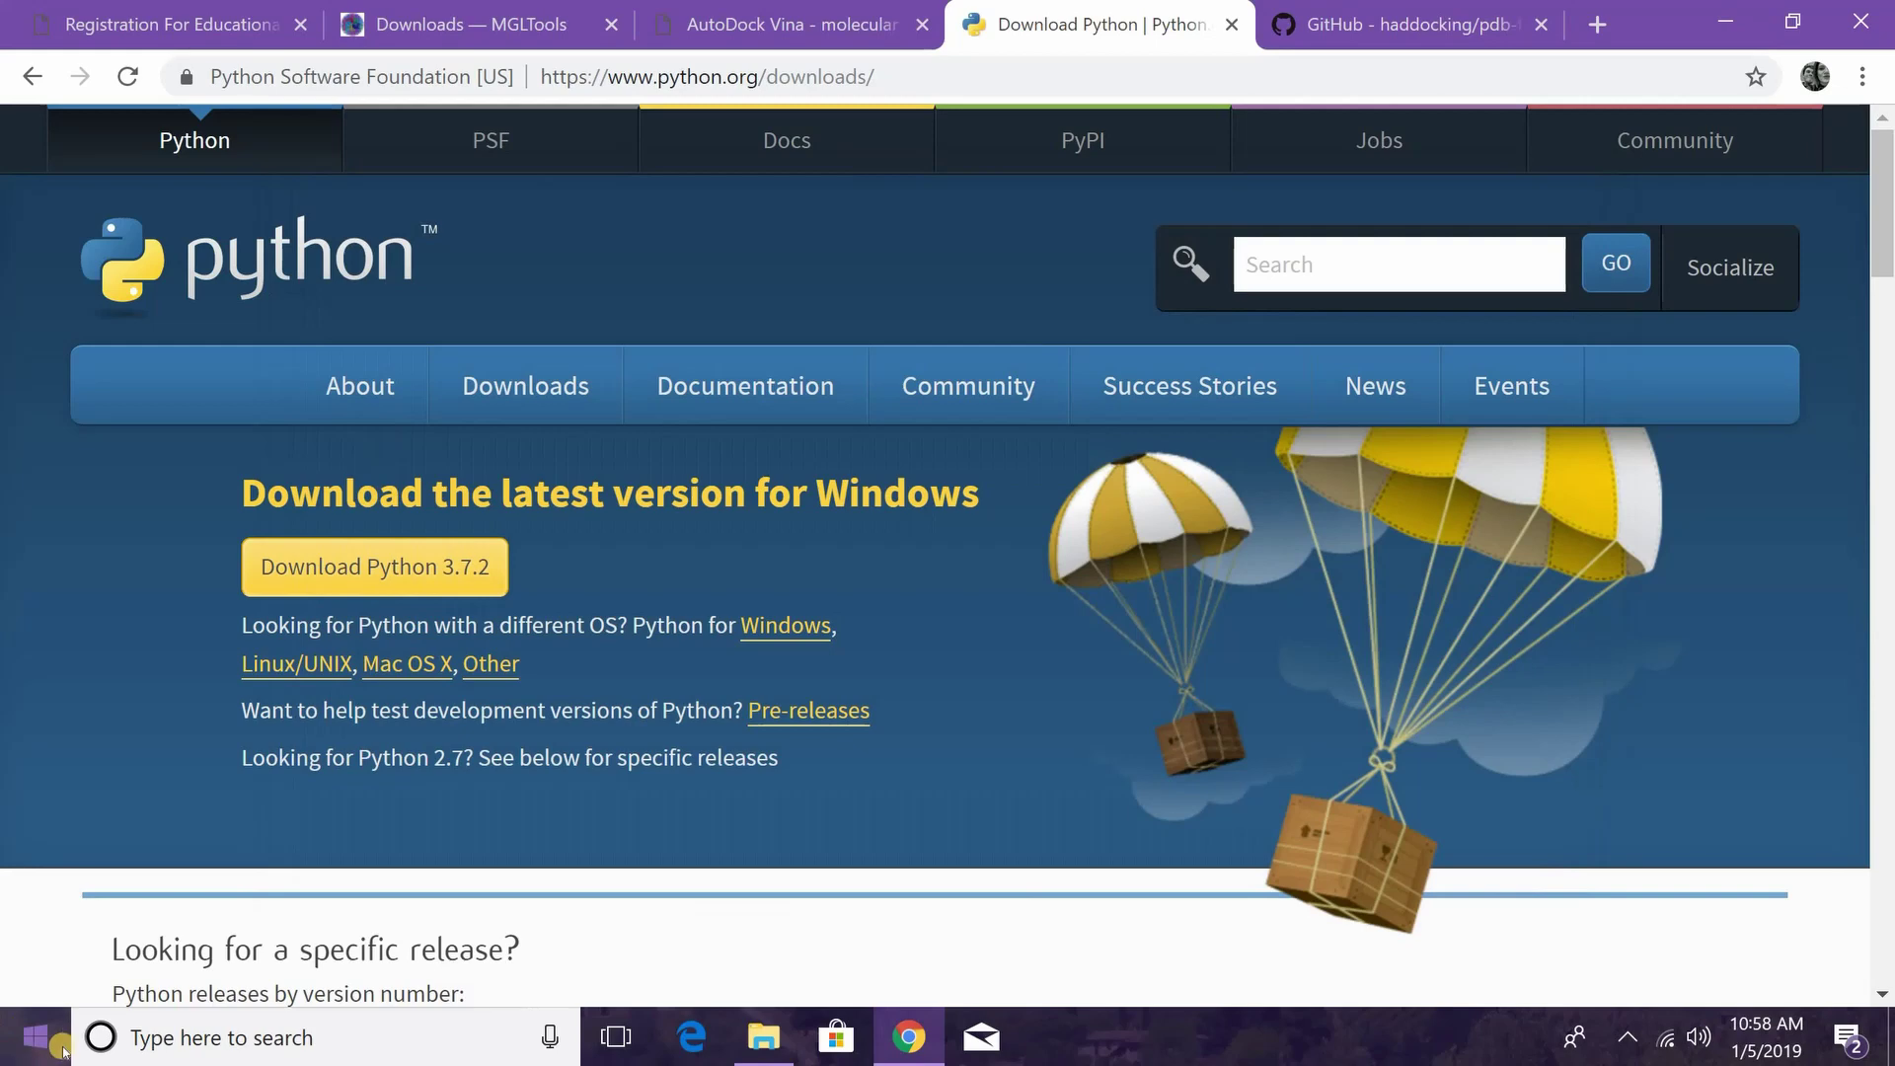
Open a new Command Prompt and run pip to check that it is installed
left_click(134, 1036)
type("cmd")
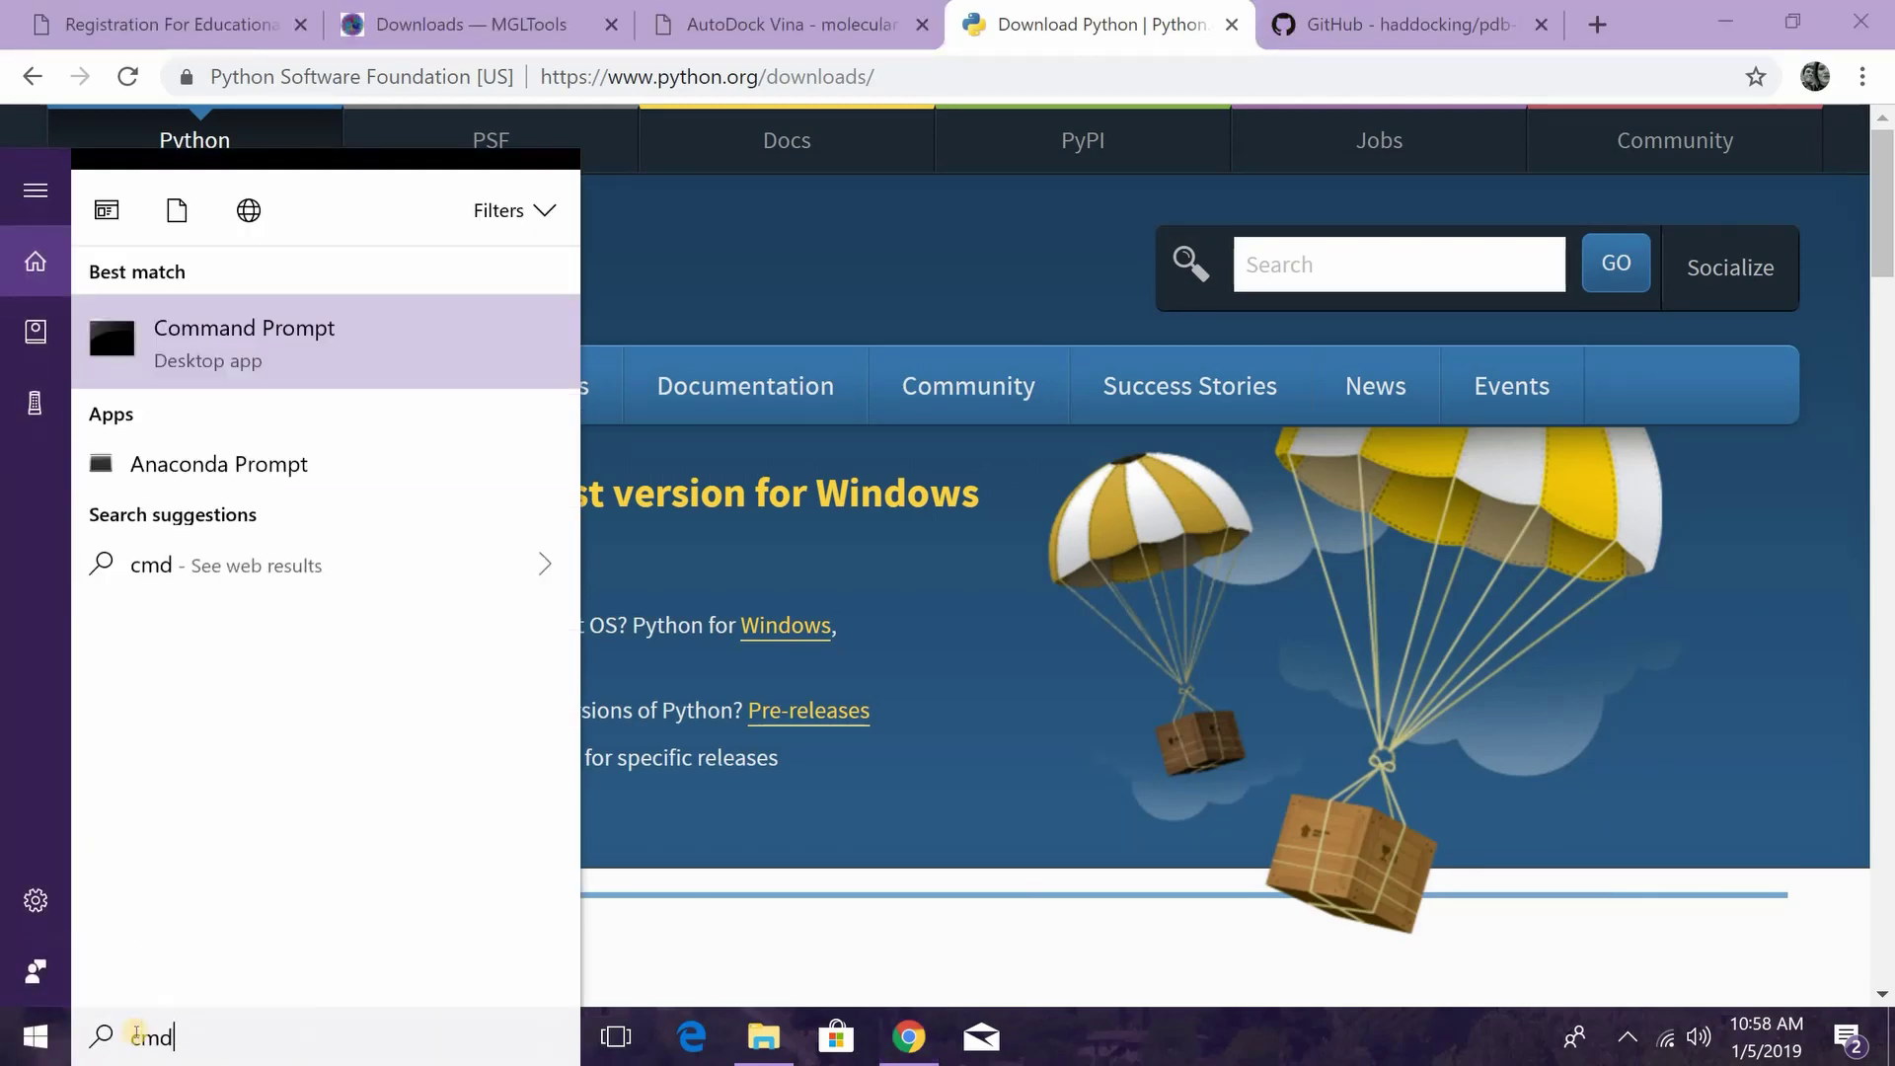
key("Return")
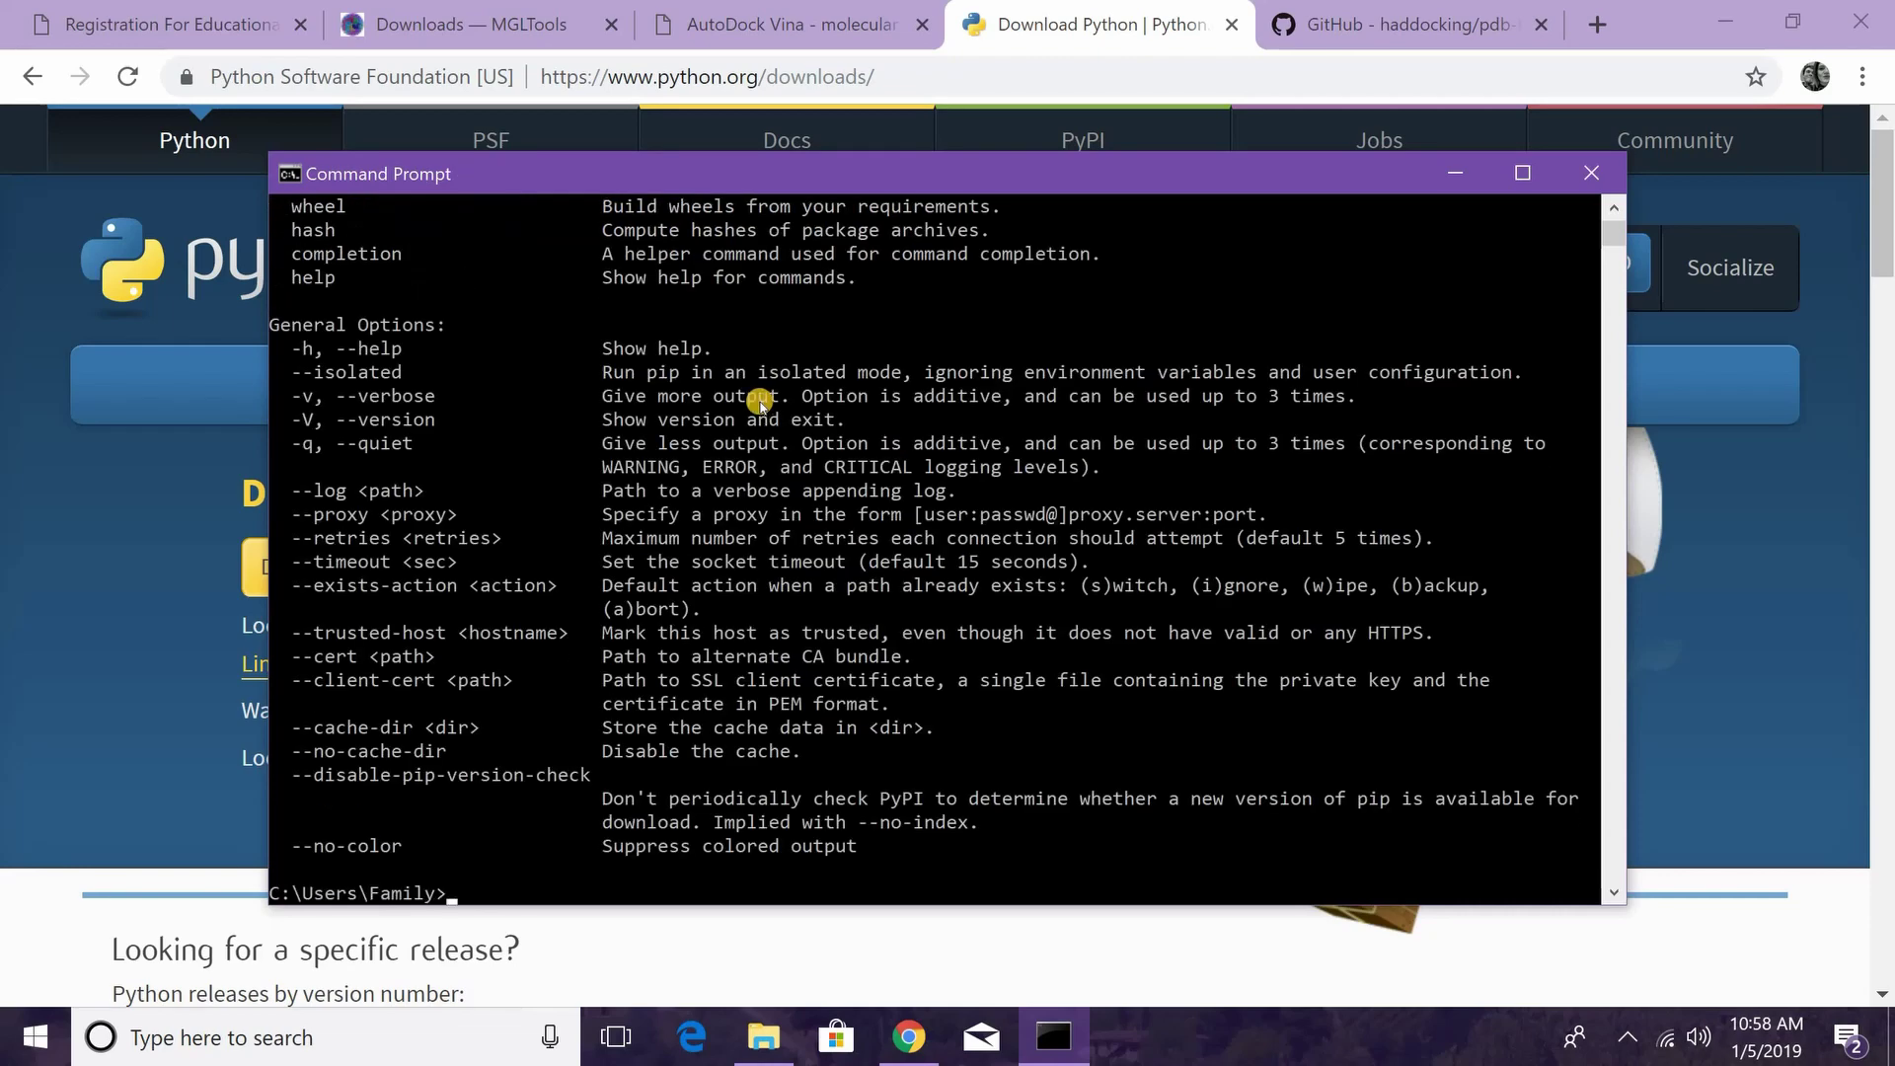
Examine the commands and general options listed in pip's usage output
scroll(1031, 539, "up", 6)
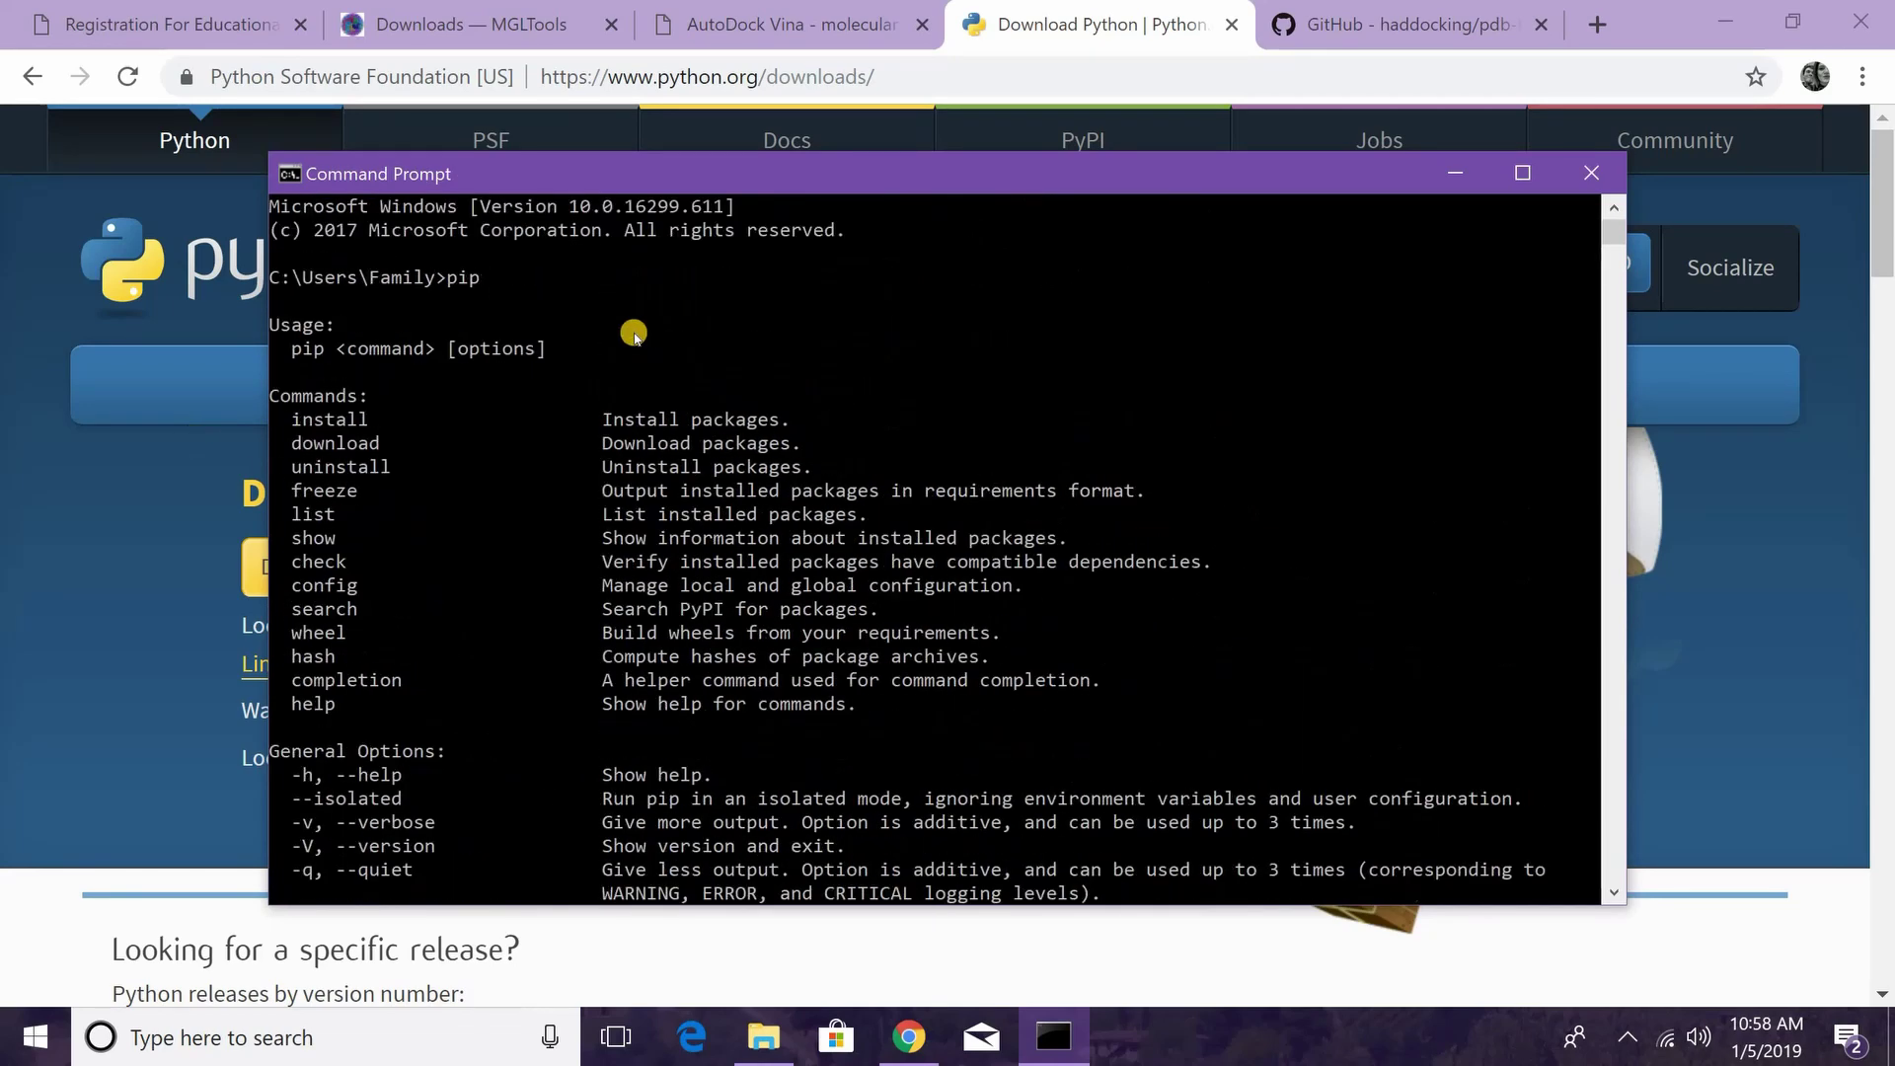
scroll(537, 494, "down", 3)
scroll(528, 474, "up", 3)
scroll(567, 373, "down", 2)
scroll(378, 373, "up", 2)
scroll(415, 365, "down", 11)
scroll(612, 456, "up", 1)
scroll(553, 435, "up", 8)
scroll(480, 465, "down", 5)
scroll(563, 488, "down", 3)
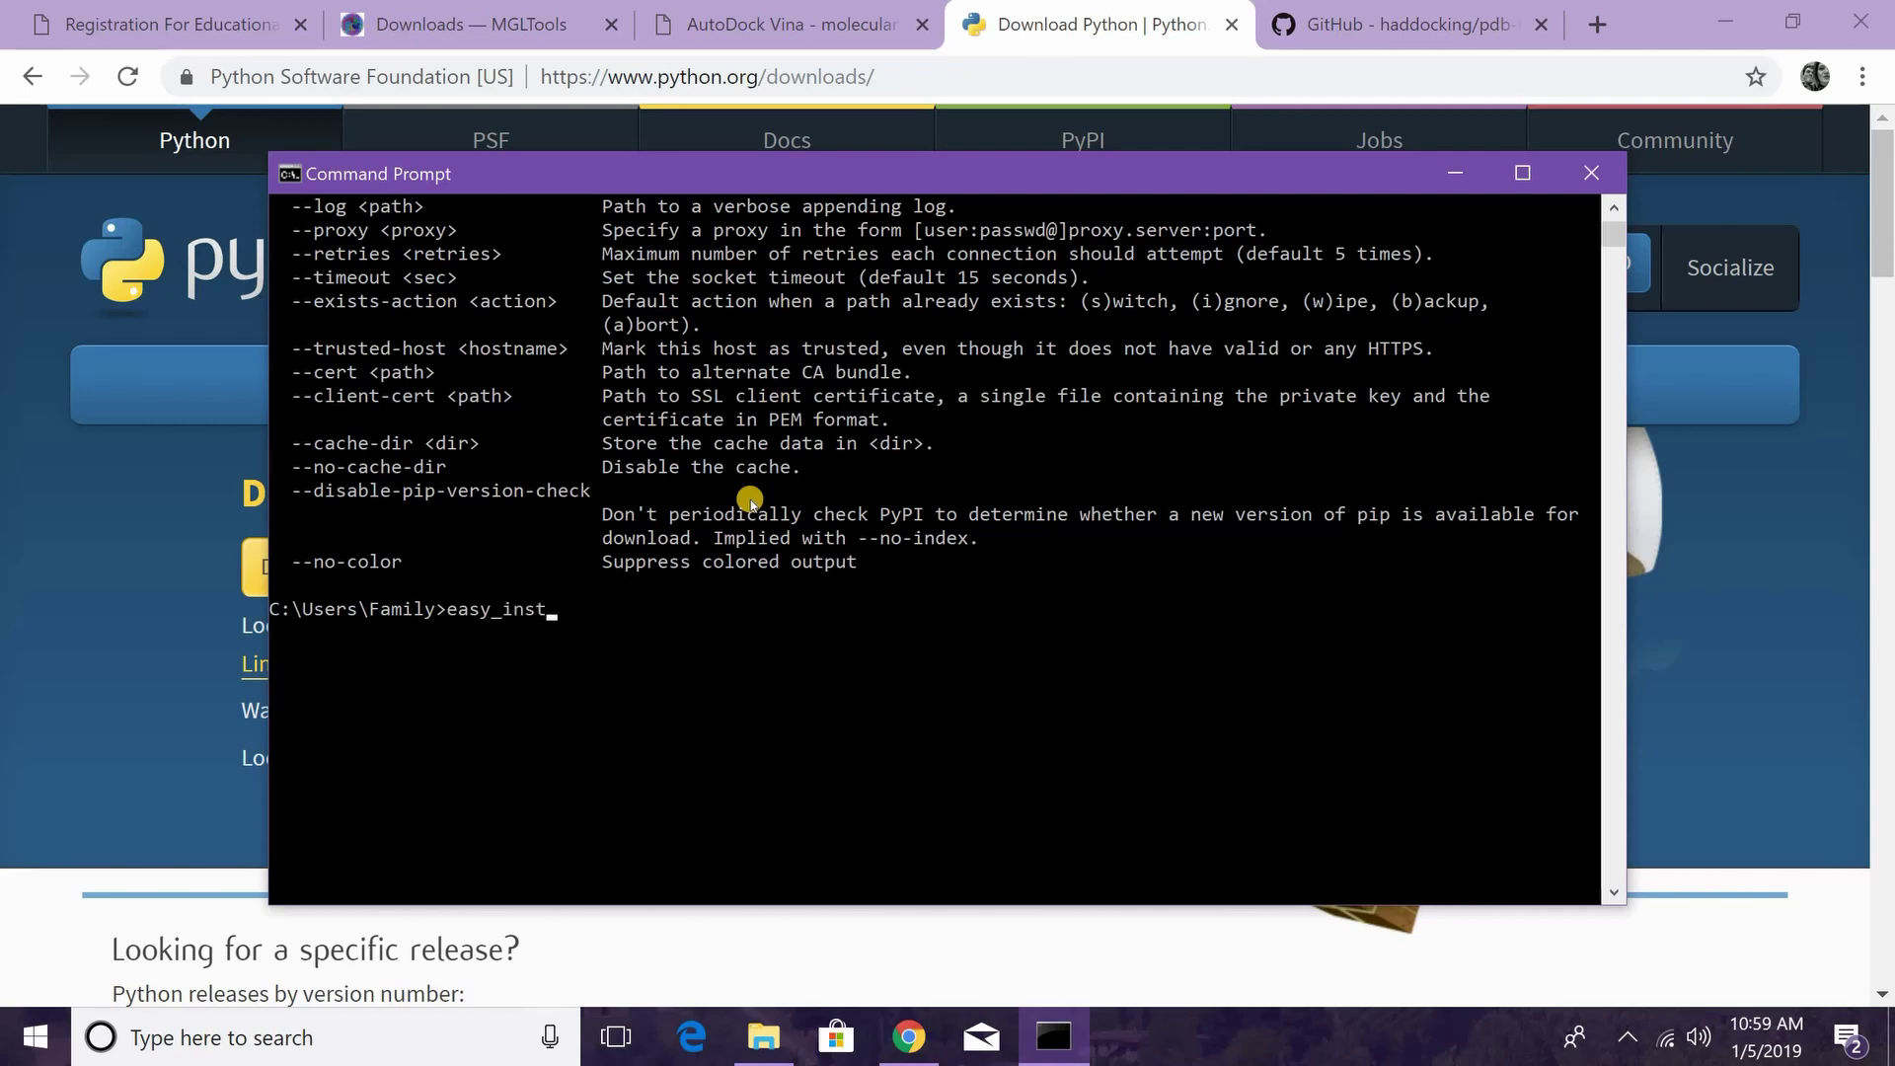
Install pip from the Command Prompt with the command easy_install pip
type("pi")
key("Return")
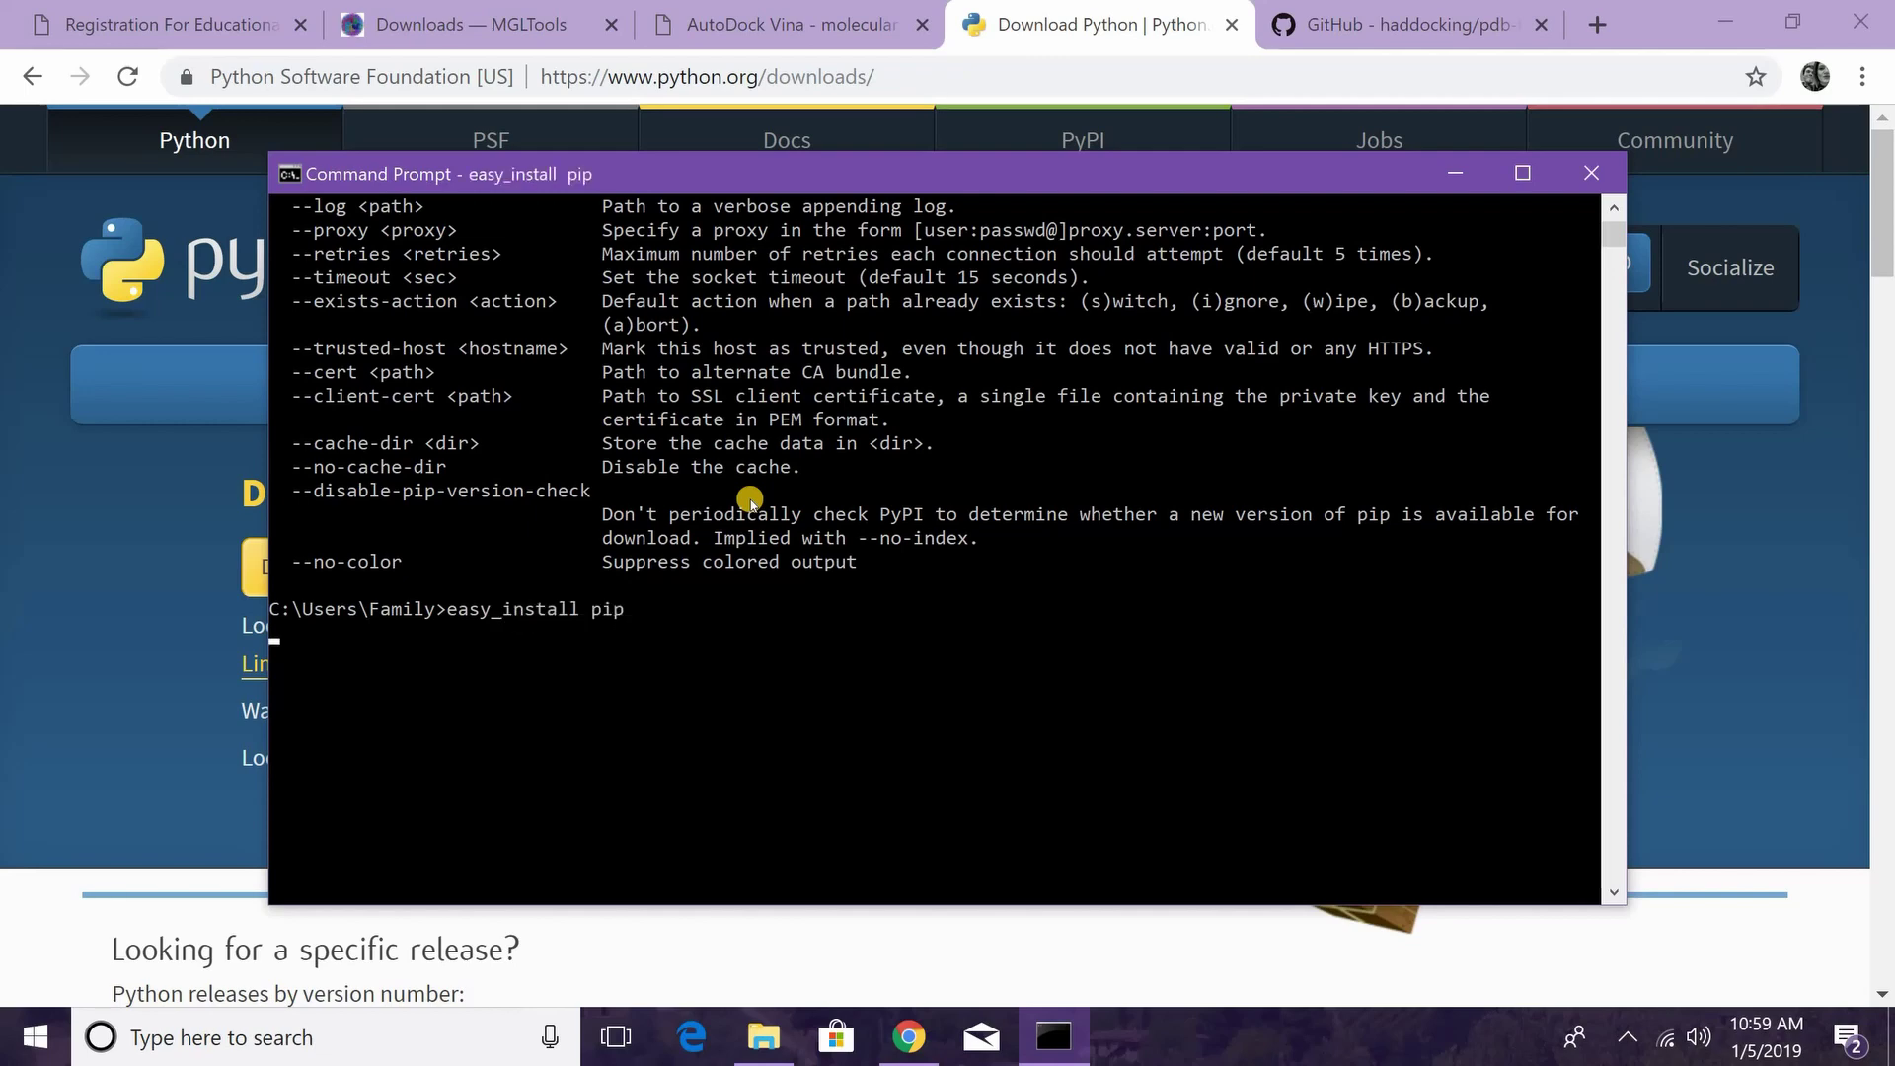
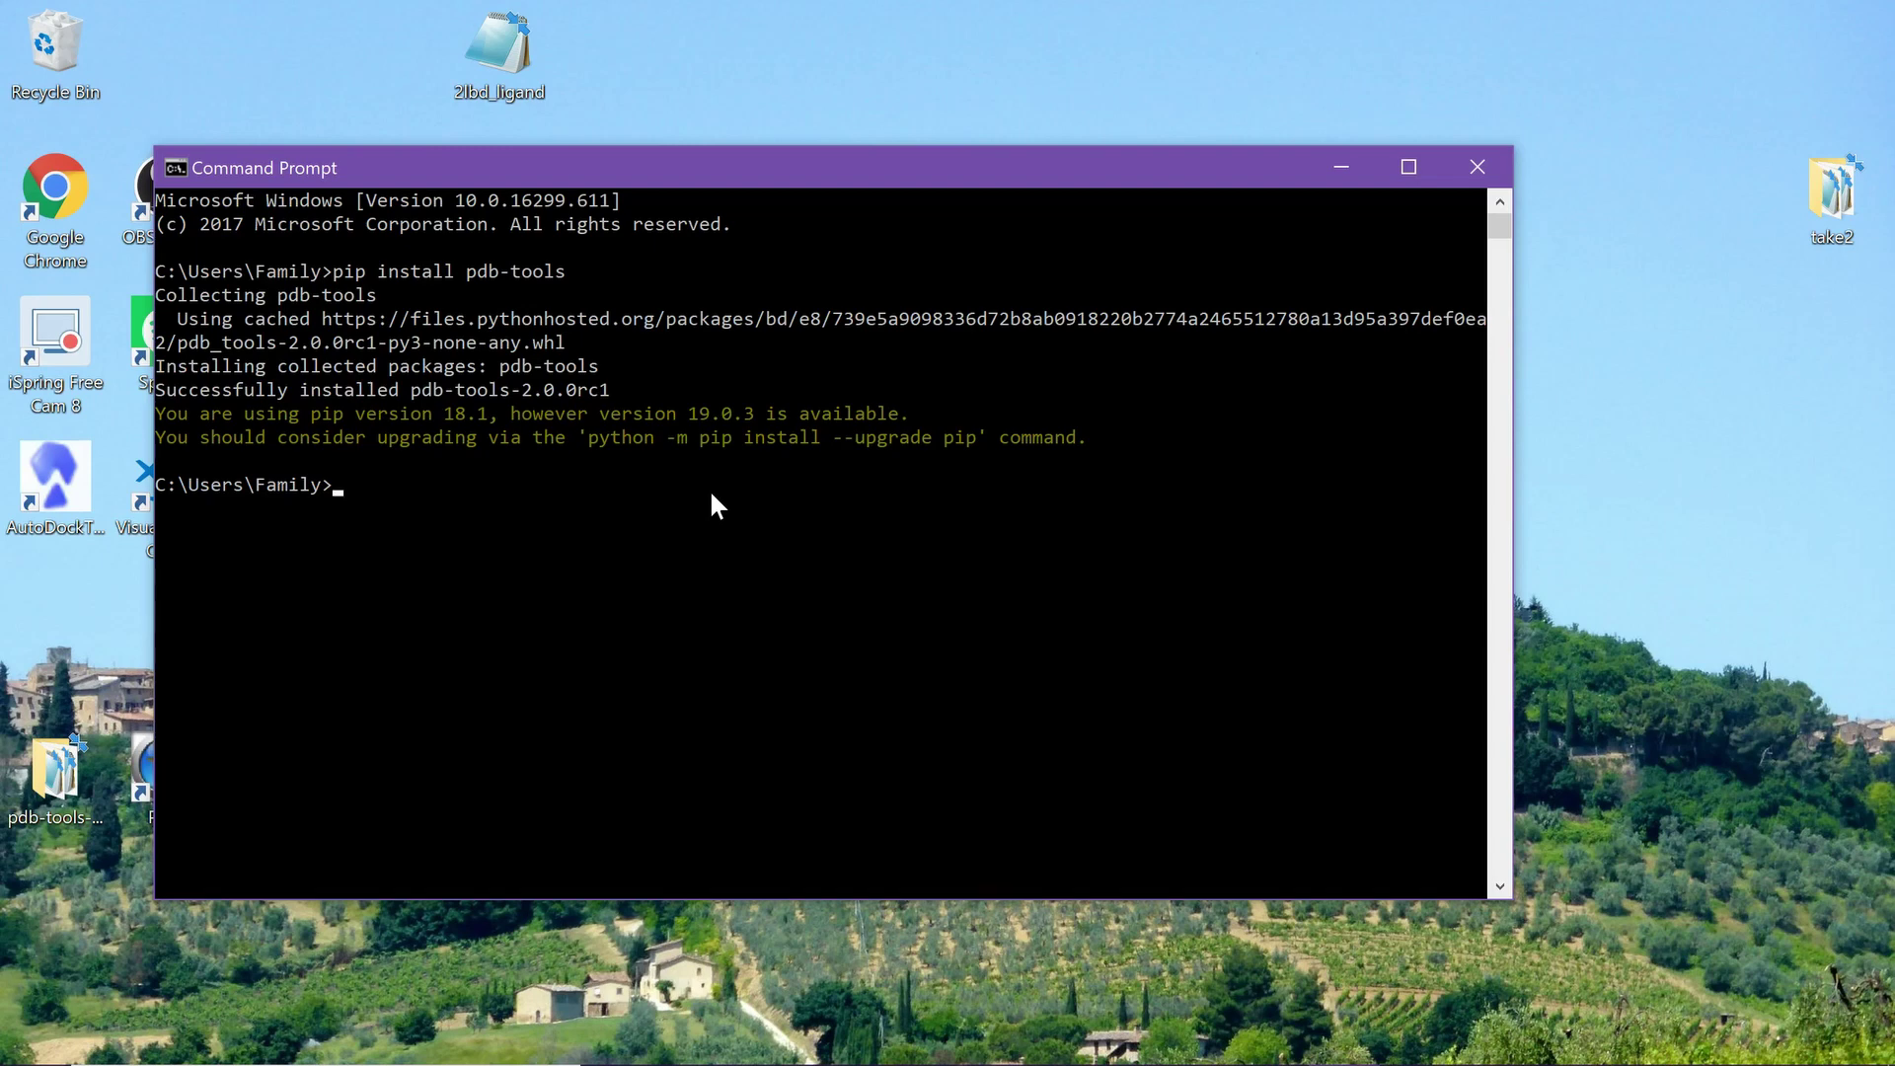
Run pdb_fetch without arguments to check the pdb-tools installation and its usage text
type("pdb_fetch")
key("Return")
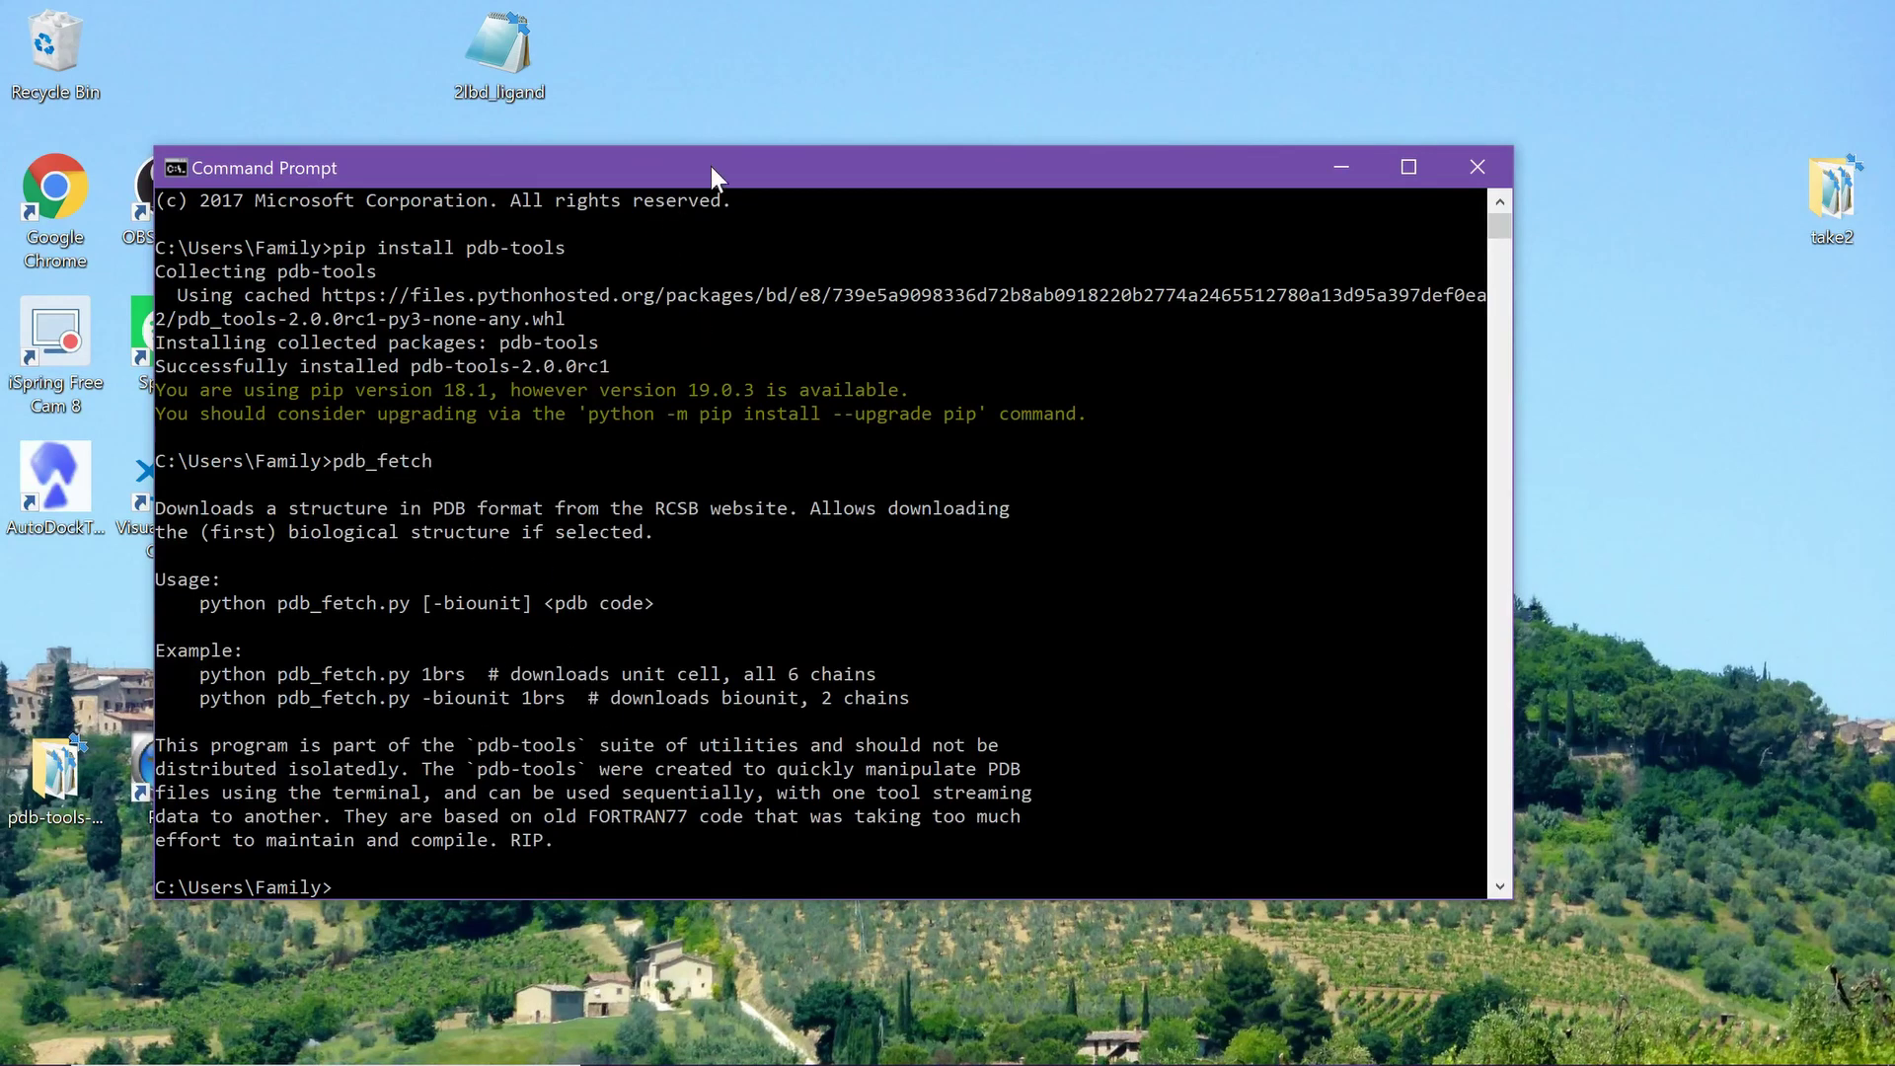
Create a new folder named docking on the desktop
left_click_drag(711, 166, 648, 673)
left_click(843, 363)
right_click(761, 350)
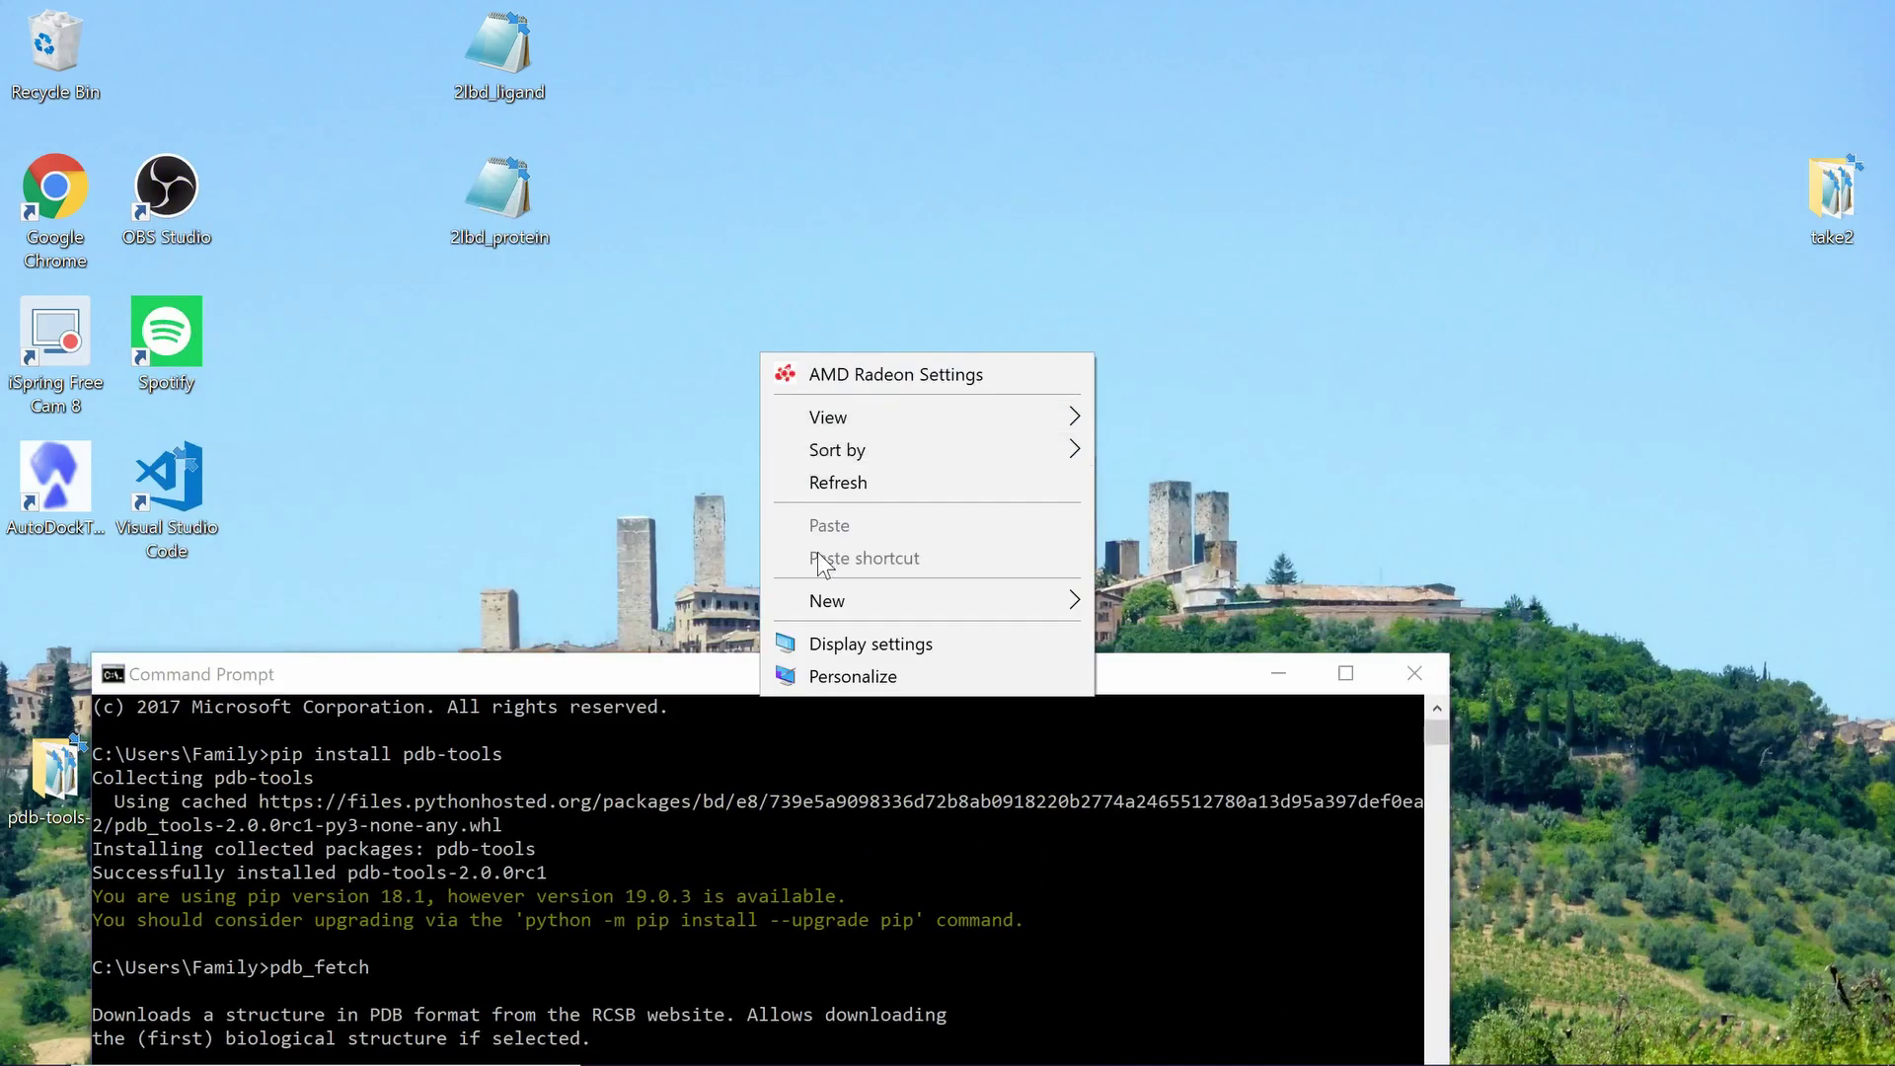
mouse_move(1040, 593)
left_click(1236, 612)
type("docking")
key("Return")
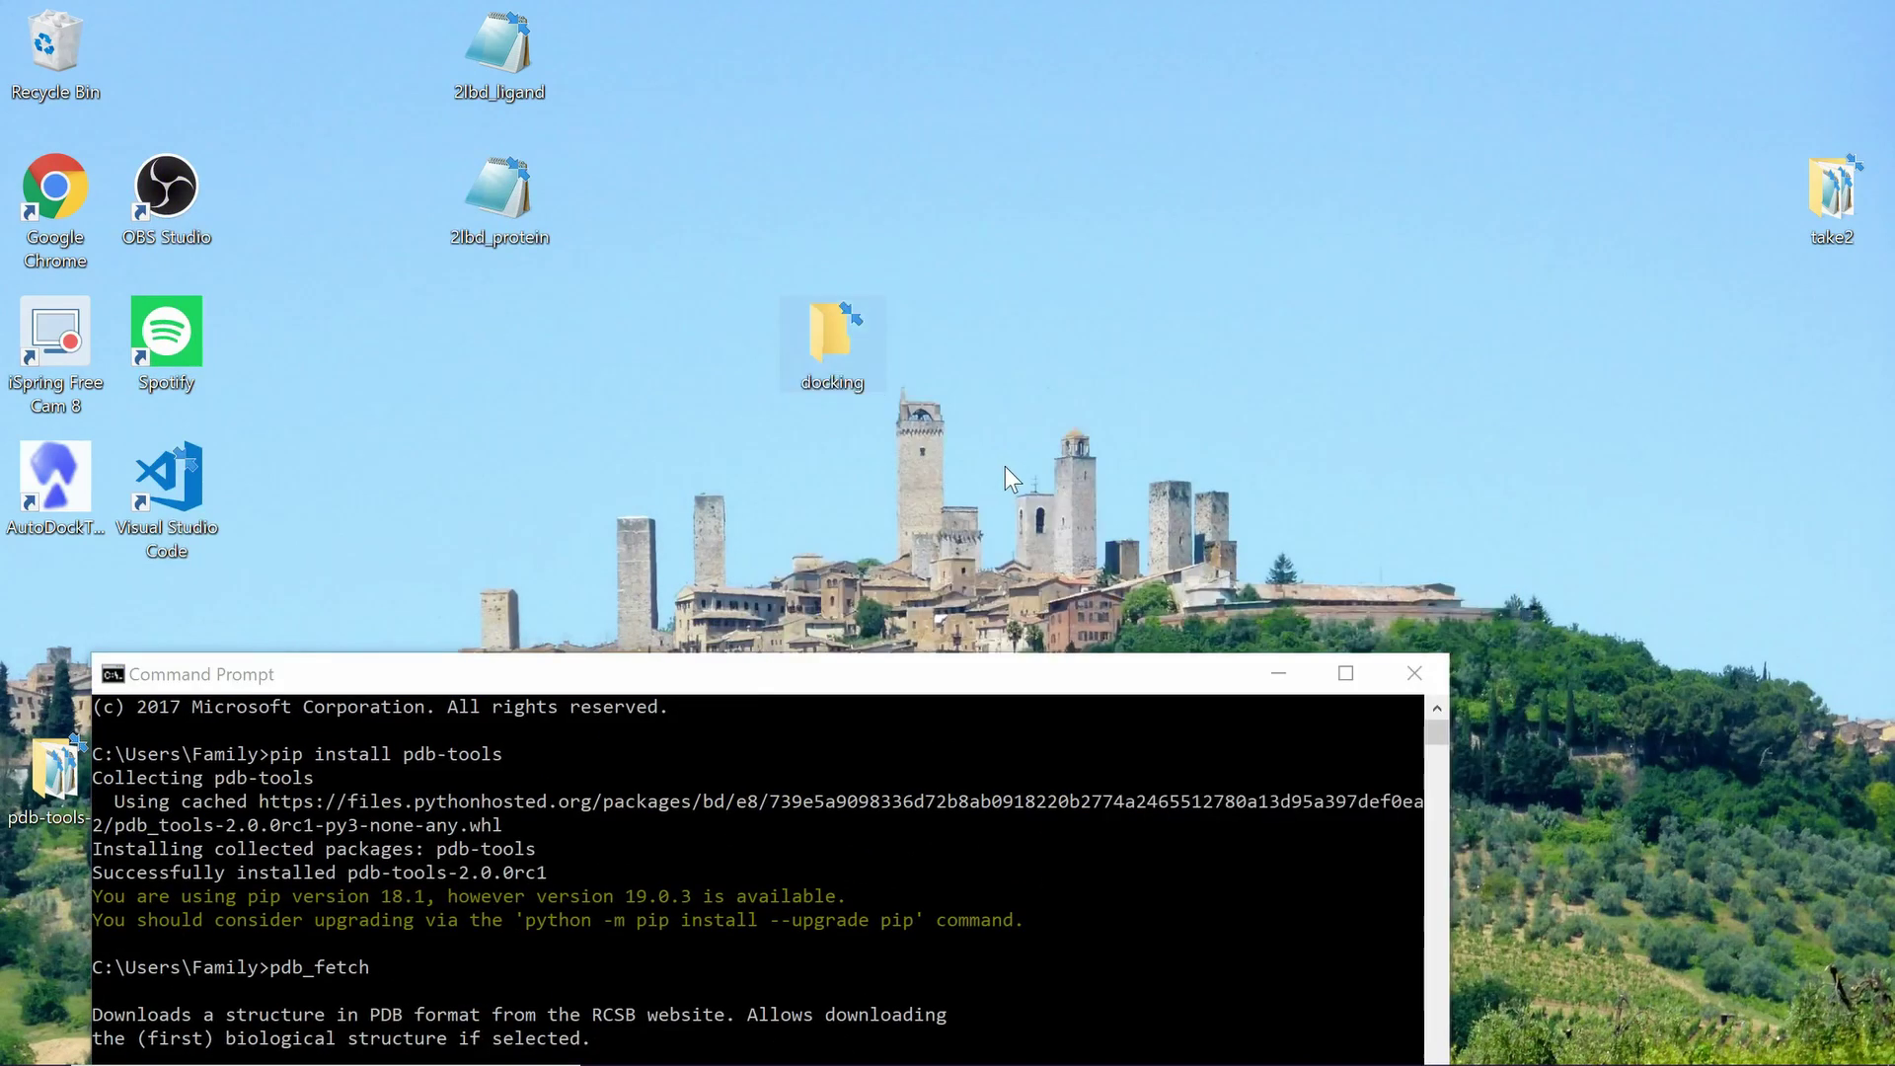
Change the Command Prompt's working directory to Desktop\docking
left_click_drag(851, 659, 1039, 138)
type("cd ")
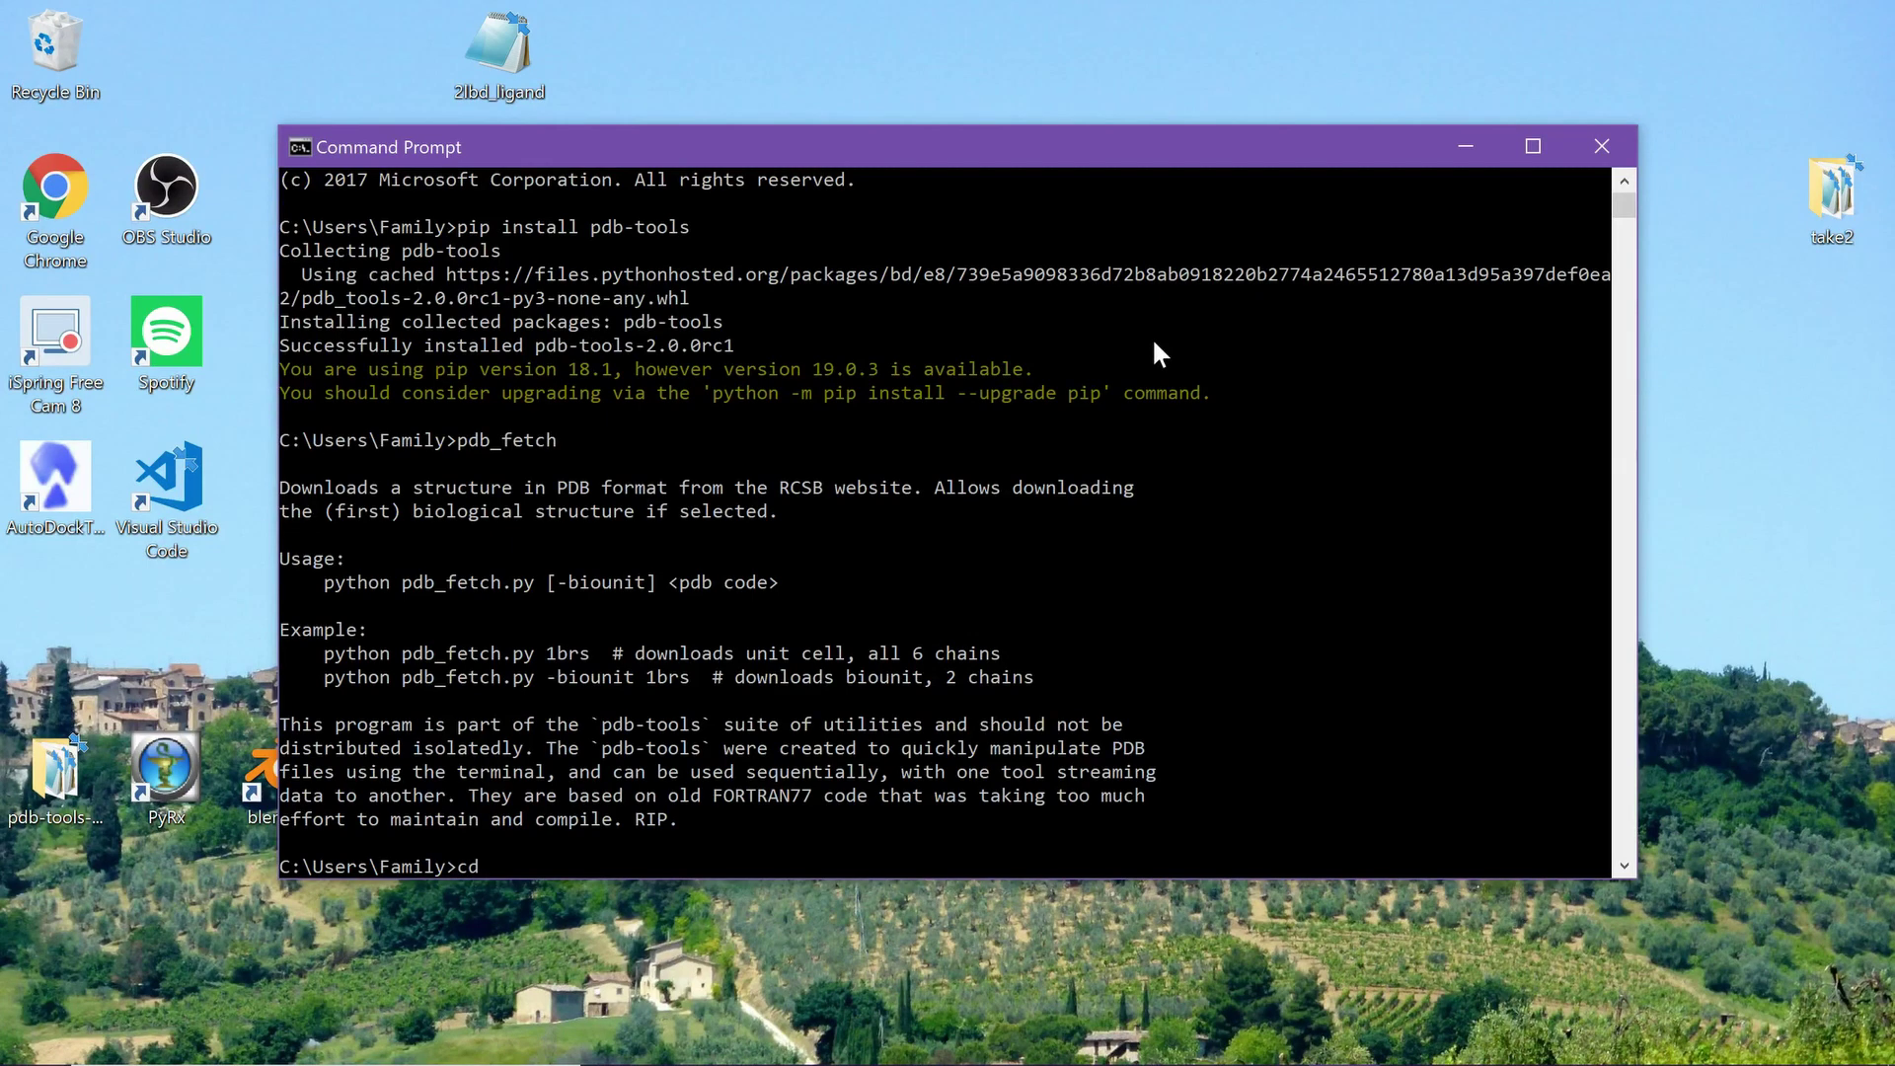
type("Desktop\\D")
key("Tab")
key("BackSpace")
key("BackSpace")
key("BackSpace")
key("BackSpace")
key("BackSpace")
key("BackSpace")
key("BackSpace")
key("BackSpace")
key("BackSpace")
key("BackSpace")
key("BackSpace")
key("BackSpace")
key("BackSpace")
key("BackSpace")
key("BackSpace")
key("BackSpace")
key("BackSpace")
key("BackSpace")
key("BackSpace")
key("BackSpace")
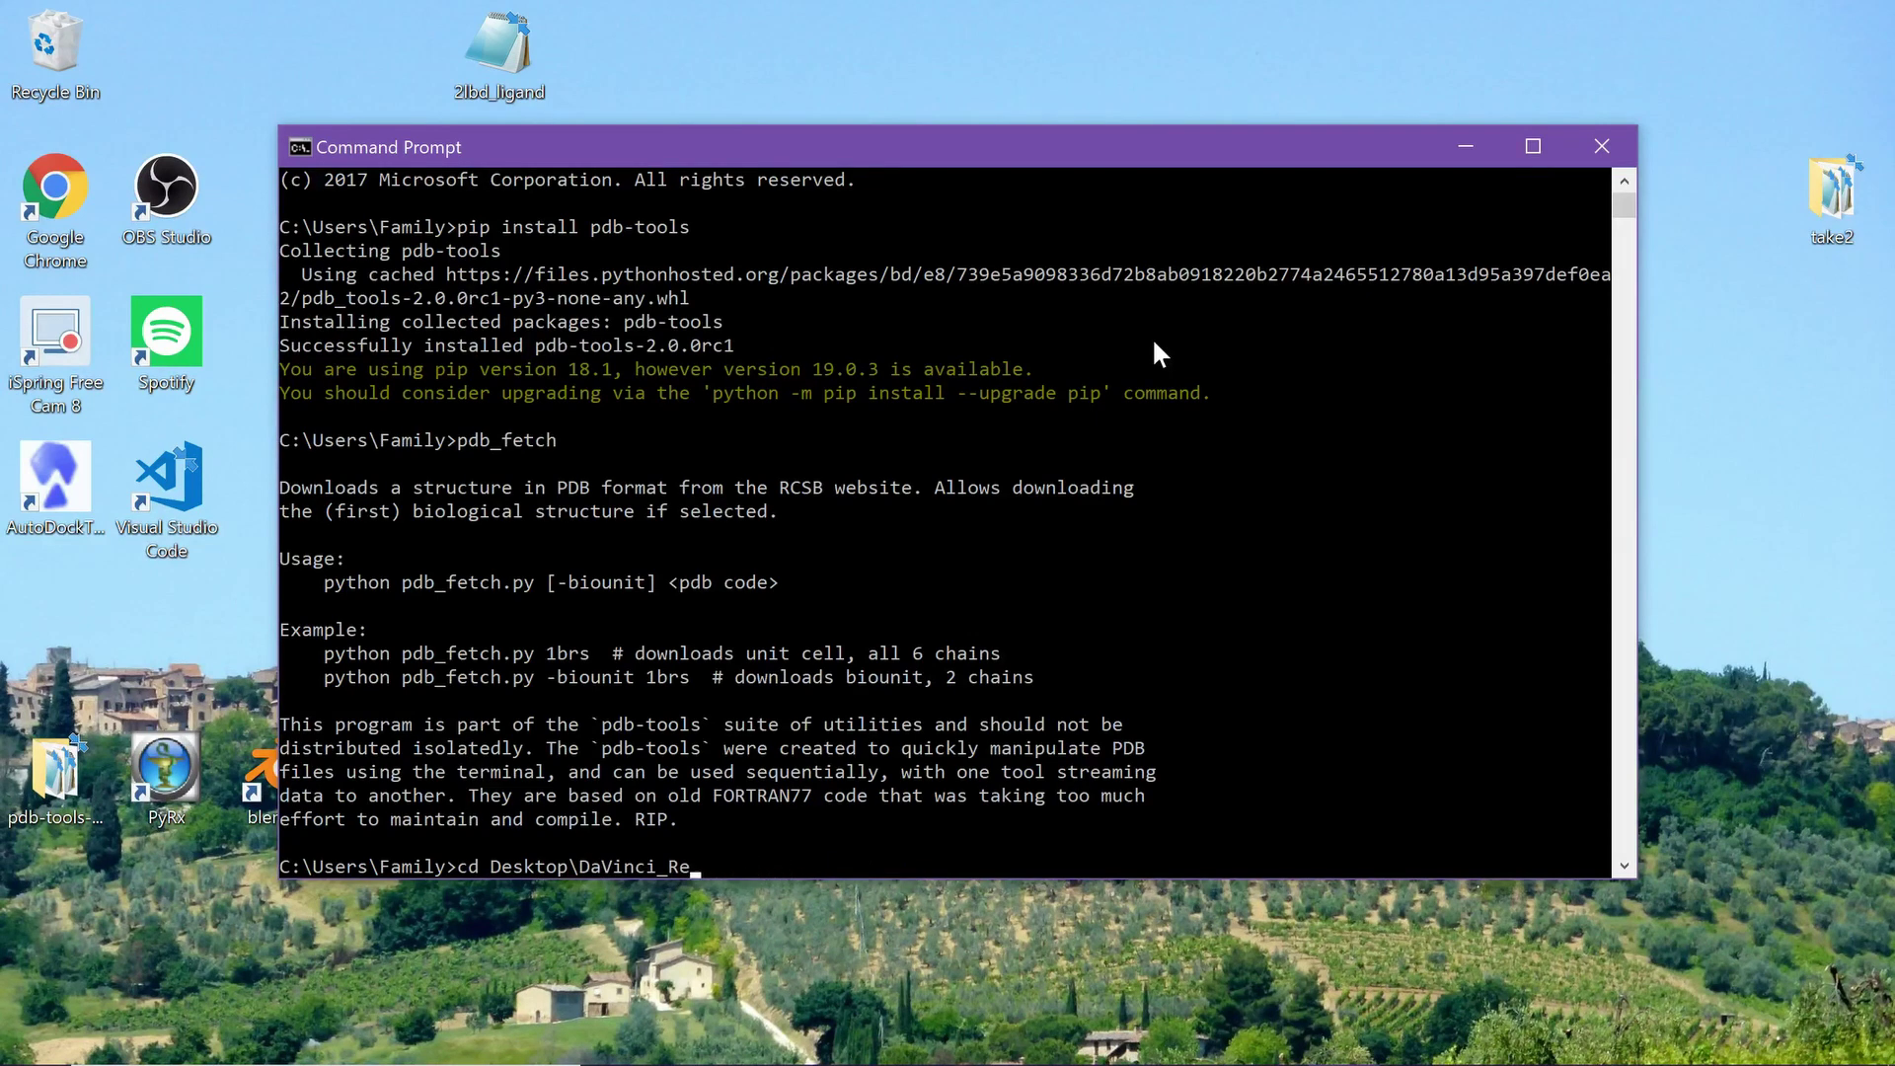
key("BackSpace")
key("BackSpace")
key("BackSpace")
type("docking")
key("Return")
left_click_drag(1097, 146, 1157, 586)
left_click_drag(1028, 586, 1025, 135)
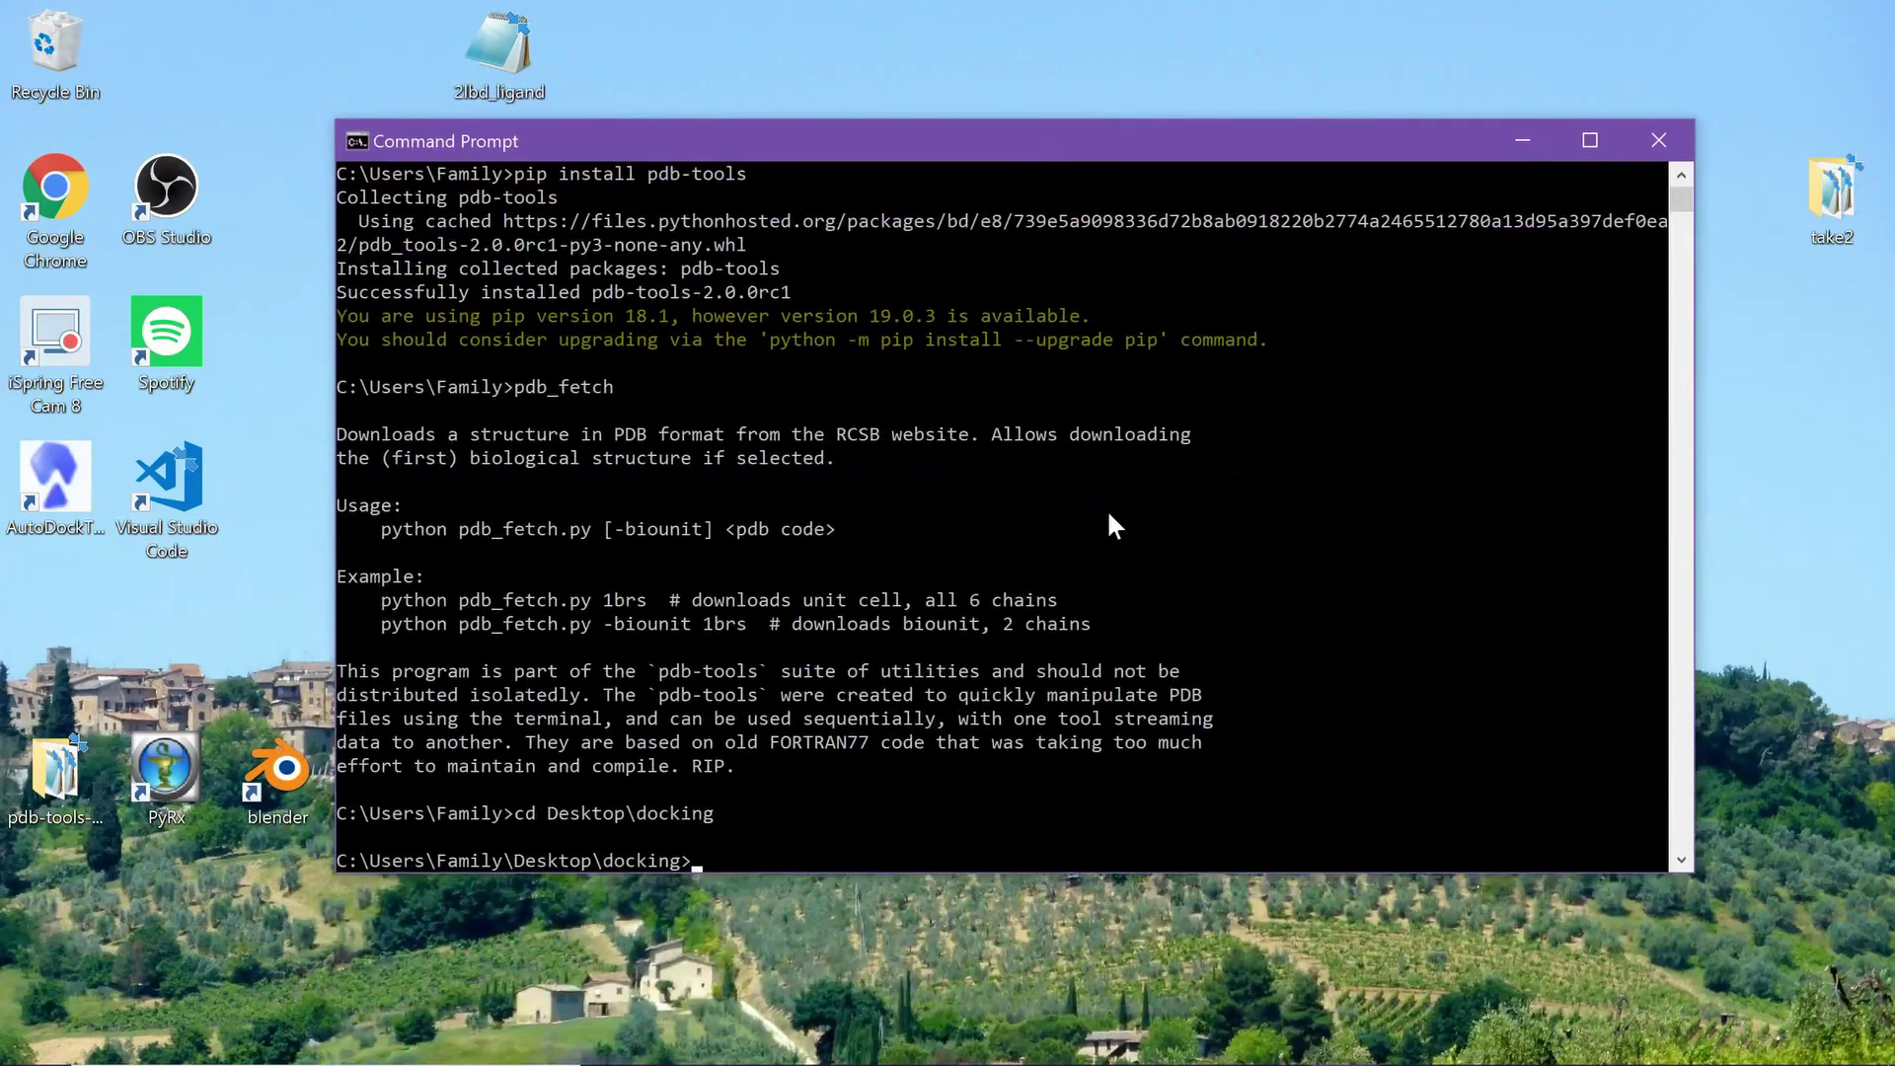
Download the PDB structure 4prg with pdb_fetch and save it as ppar.pdb in the docking folder
type("pdb_fetch 4prg")
type(">")
type("ppar.pdb")
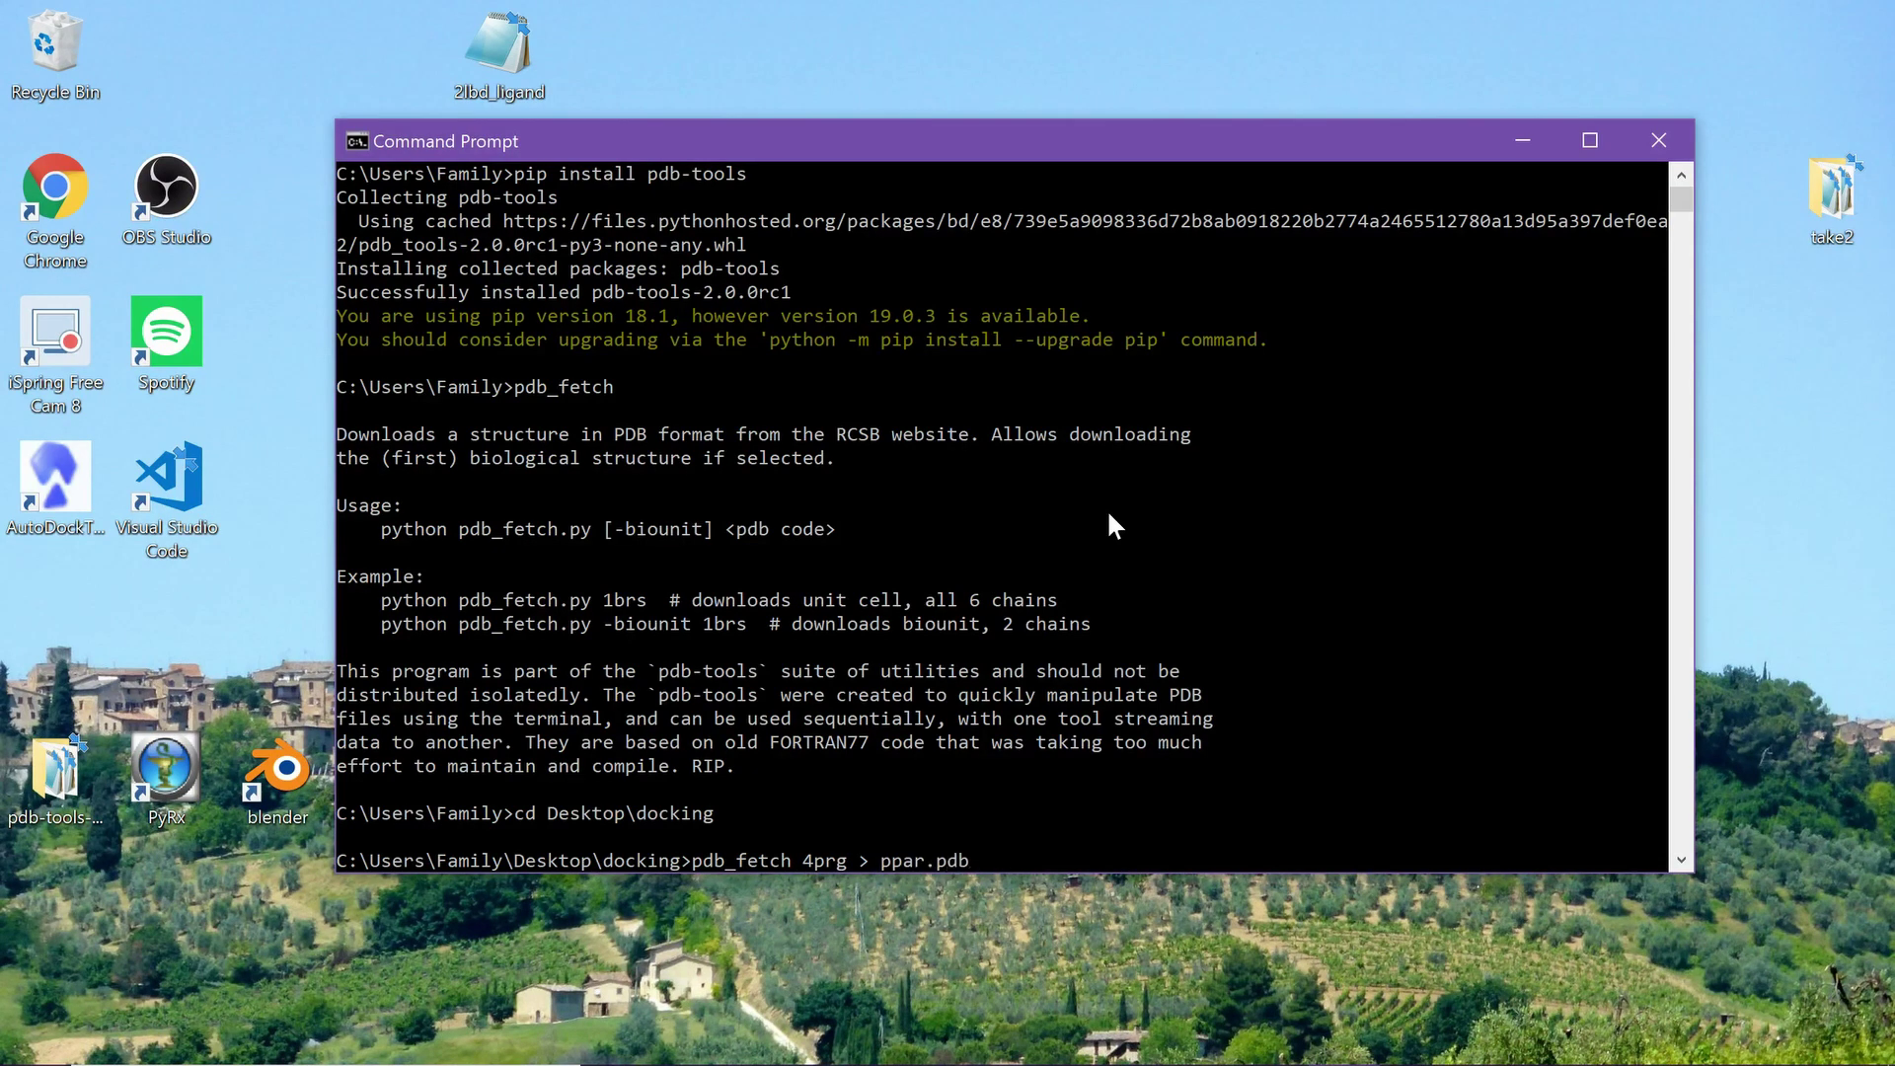
key("Return")
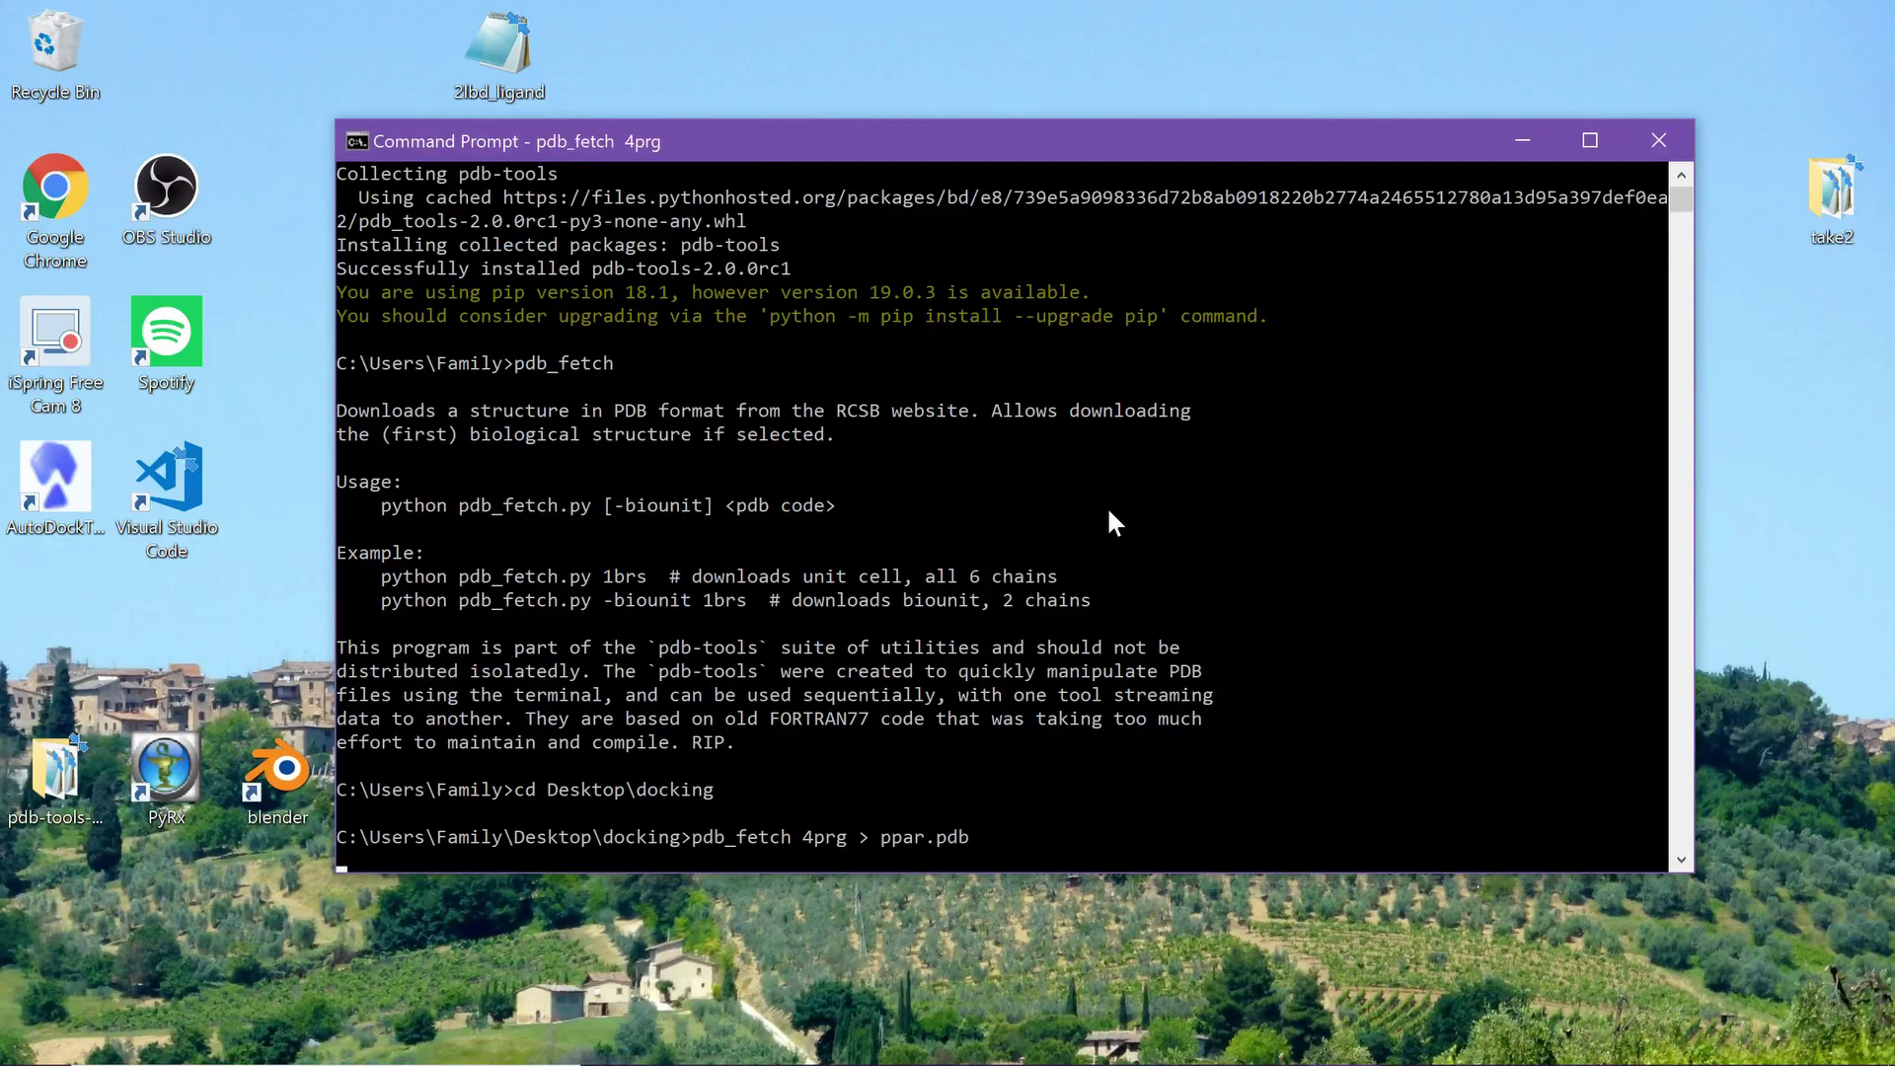
Check the downloaded ppar file in the desktop docking folder and return to the Command Prompt
left_click_drag(863, 138, 1168, 499)
double_click(830, 348)
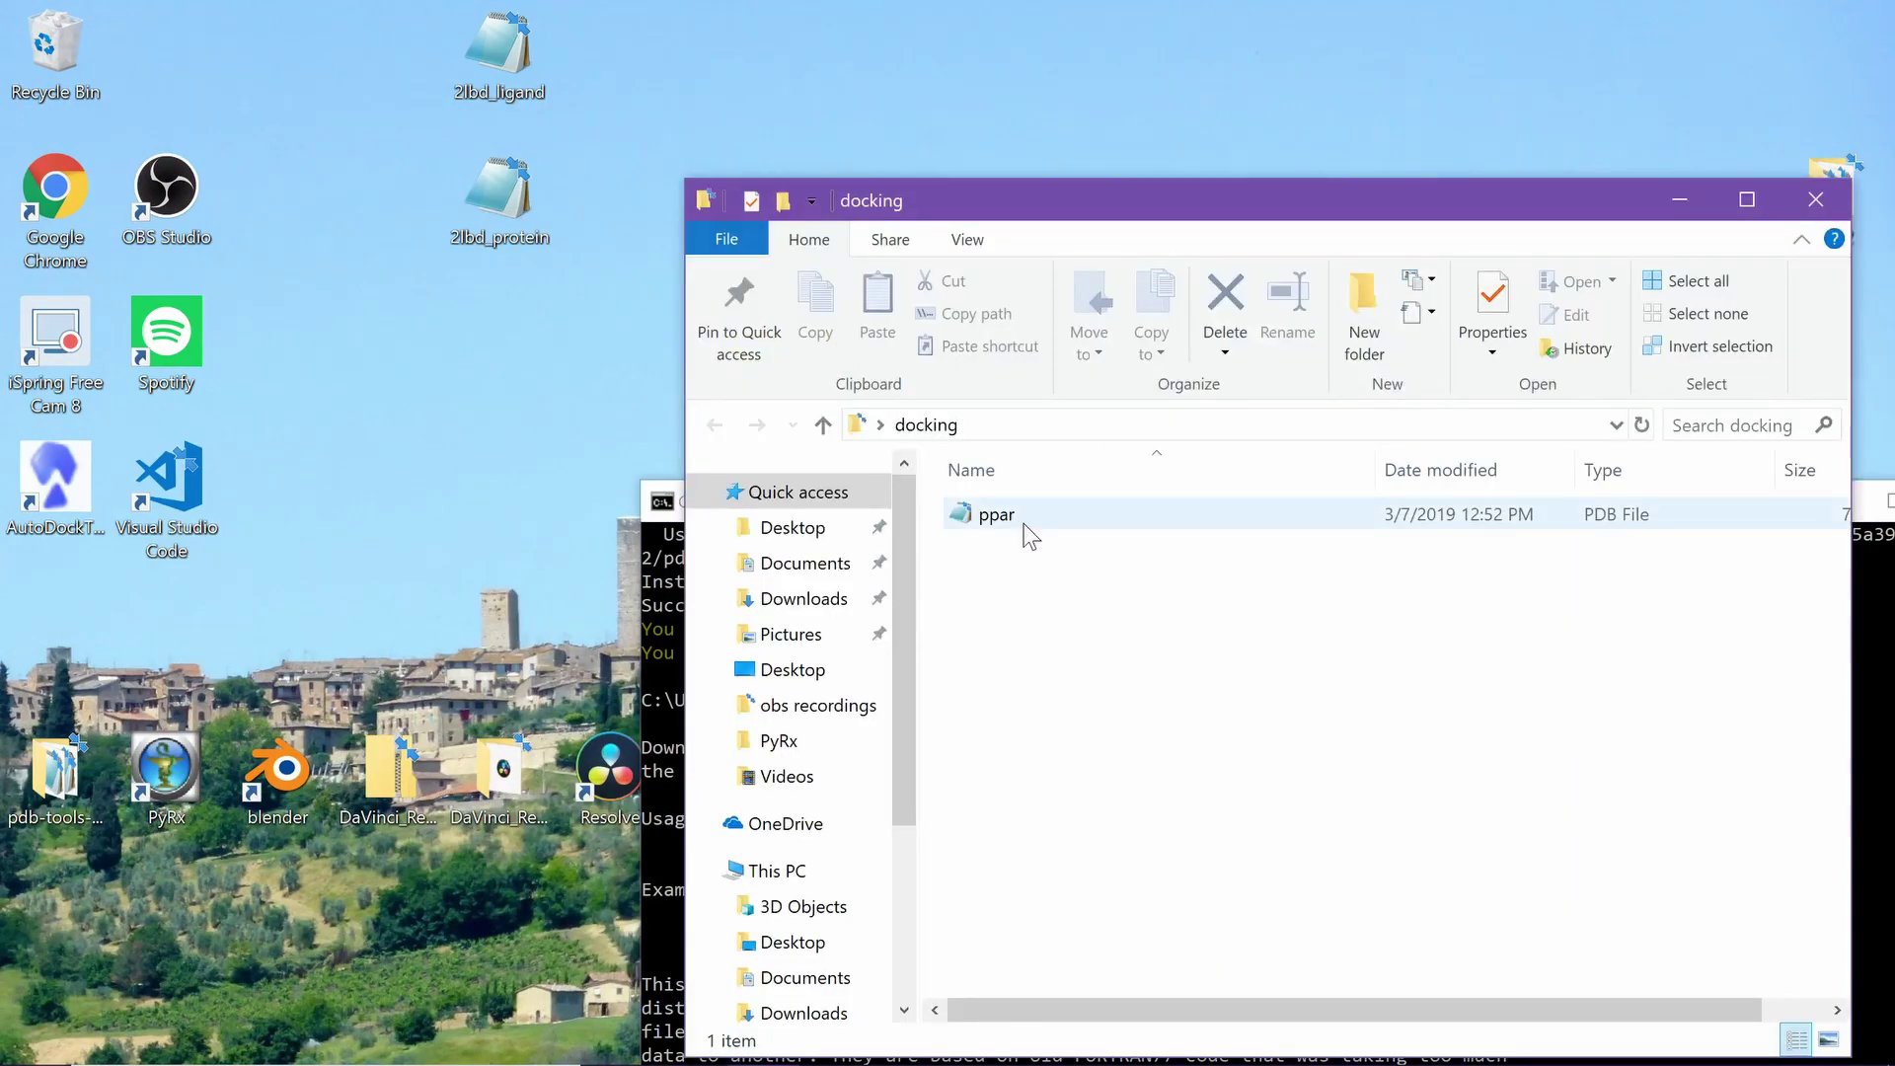
left_click(1022, 523)
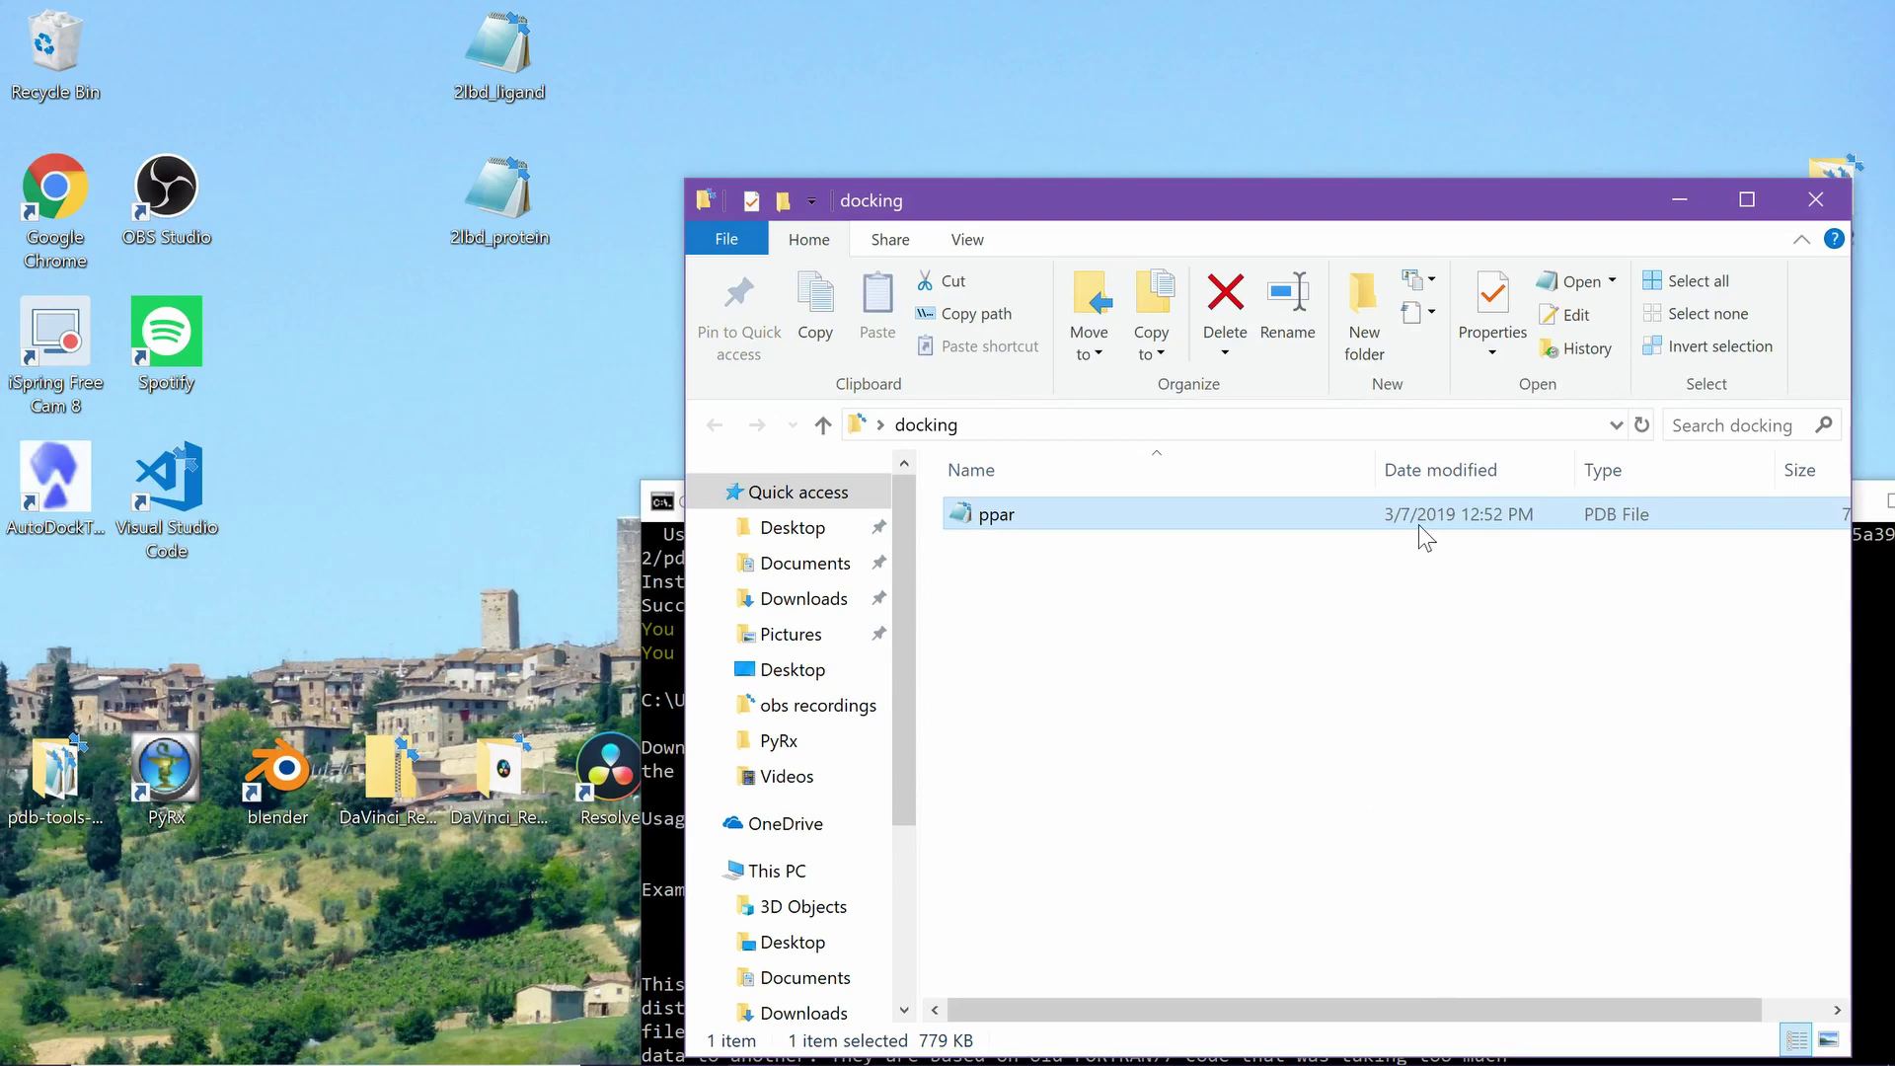
left_click(1683, 200)
left_click_drag(1237, 493, 1125, 210)
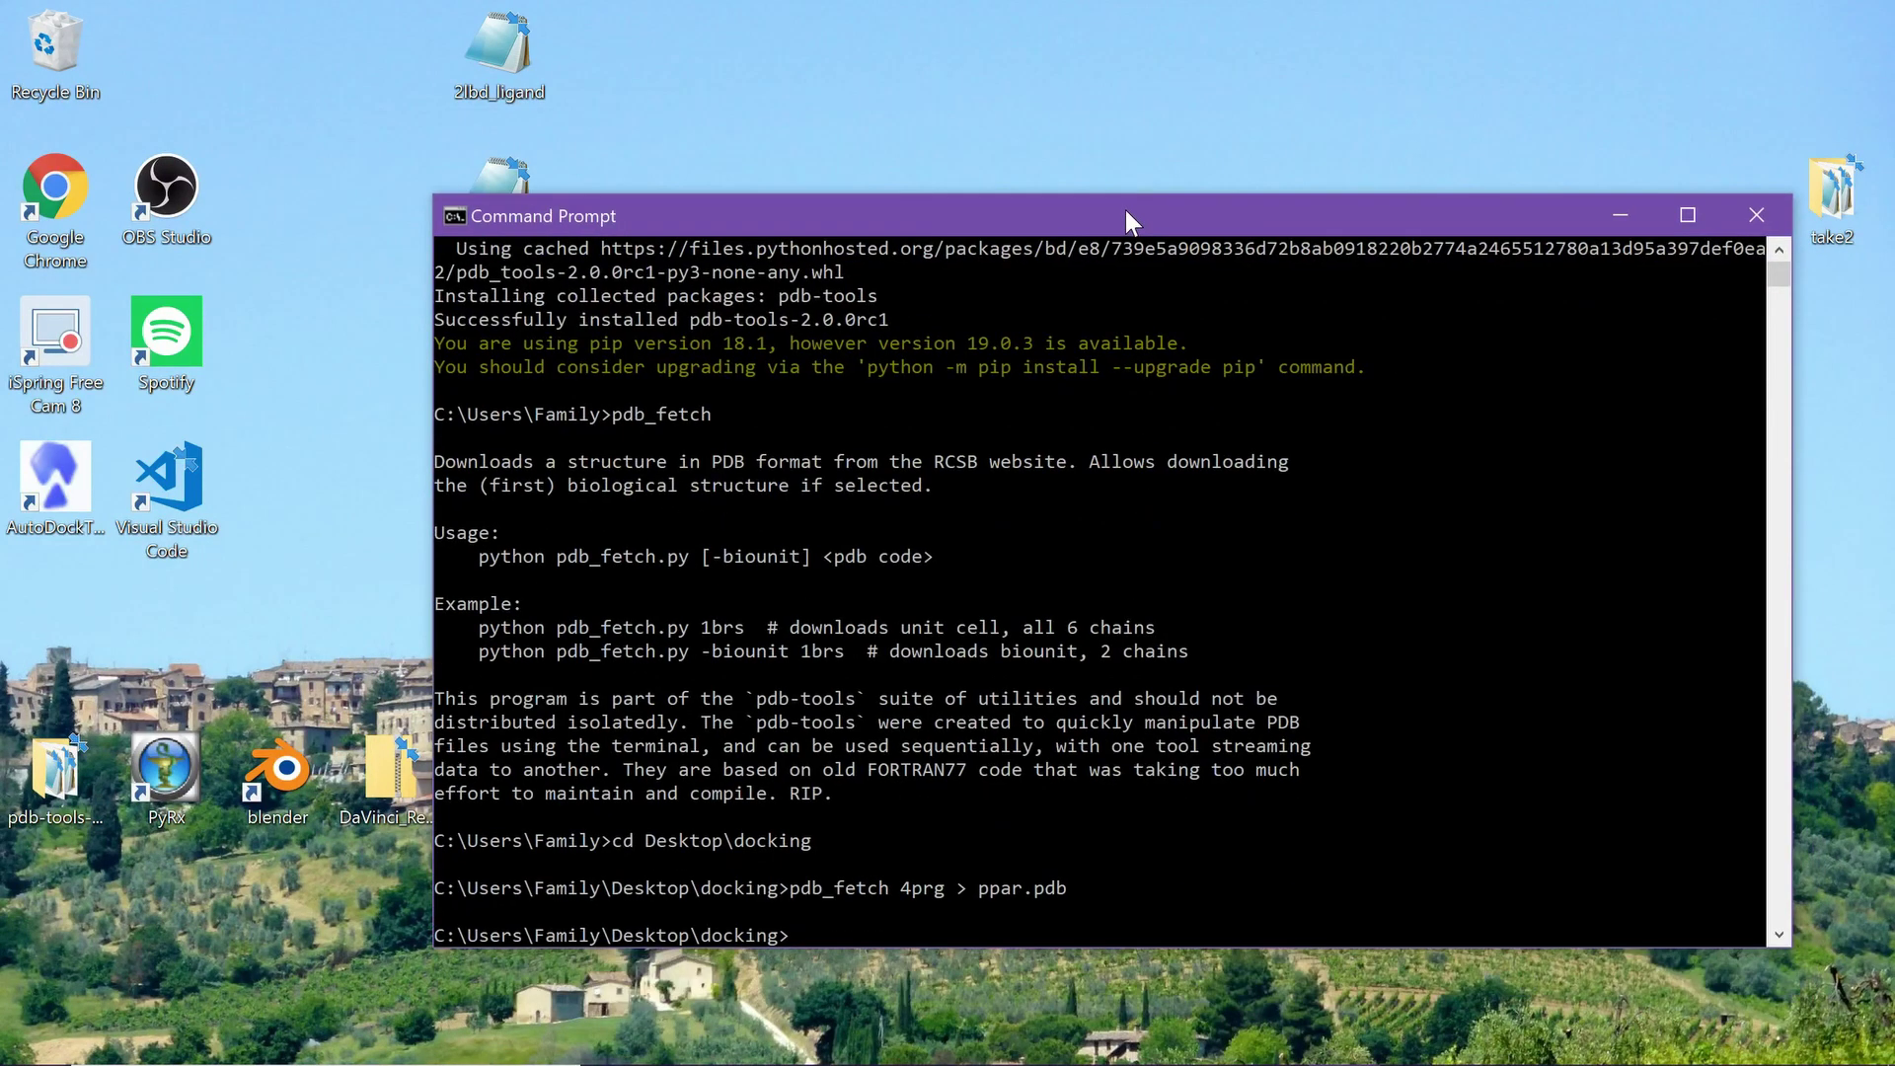
Extract chain A from ppar.pdb with pdb_selchain and save it as ppar_A.pdb in the docking folder
type("p")
type("db")
type("_")
type("selcha")
type("in -")
type("A ")
type("4prg")
key("BackSpace")
key("BackSpace")
key("BackSpace")
key("BackSpace")
type("ppar.pdb")
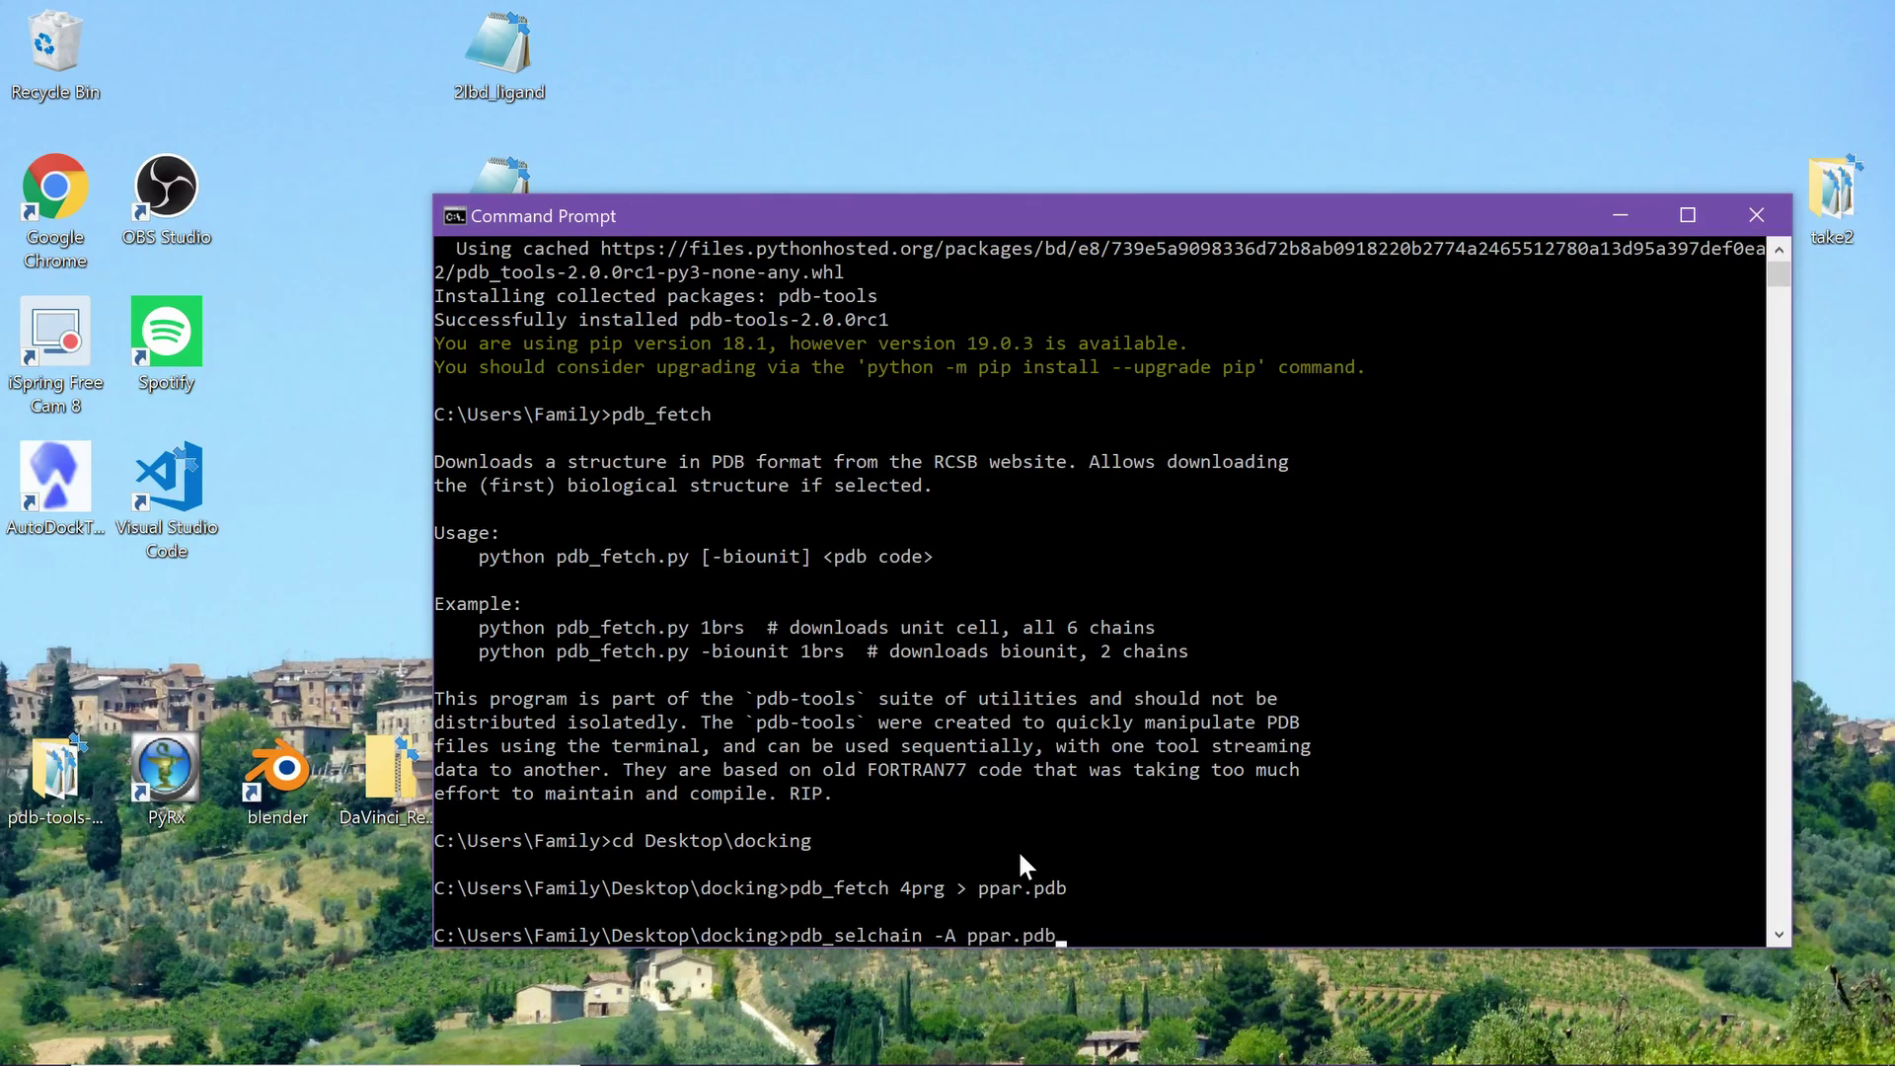
type(" > ppar_A.pdb")
key("Return")
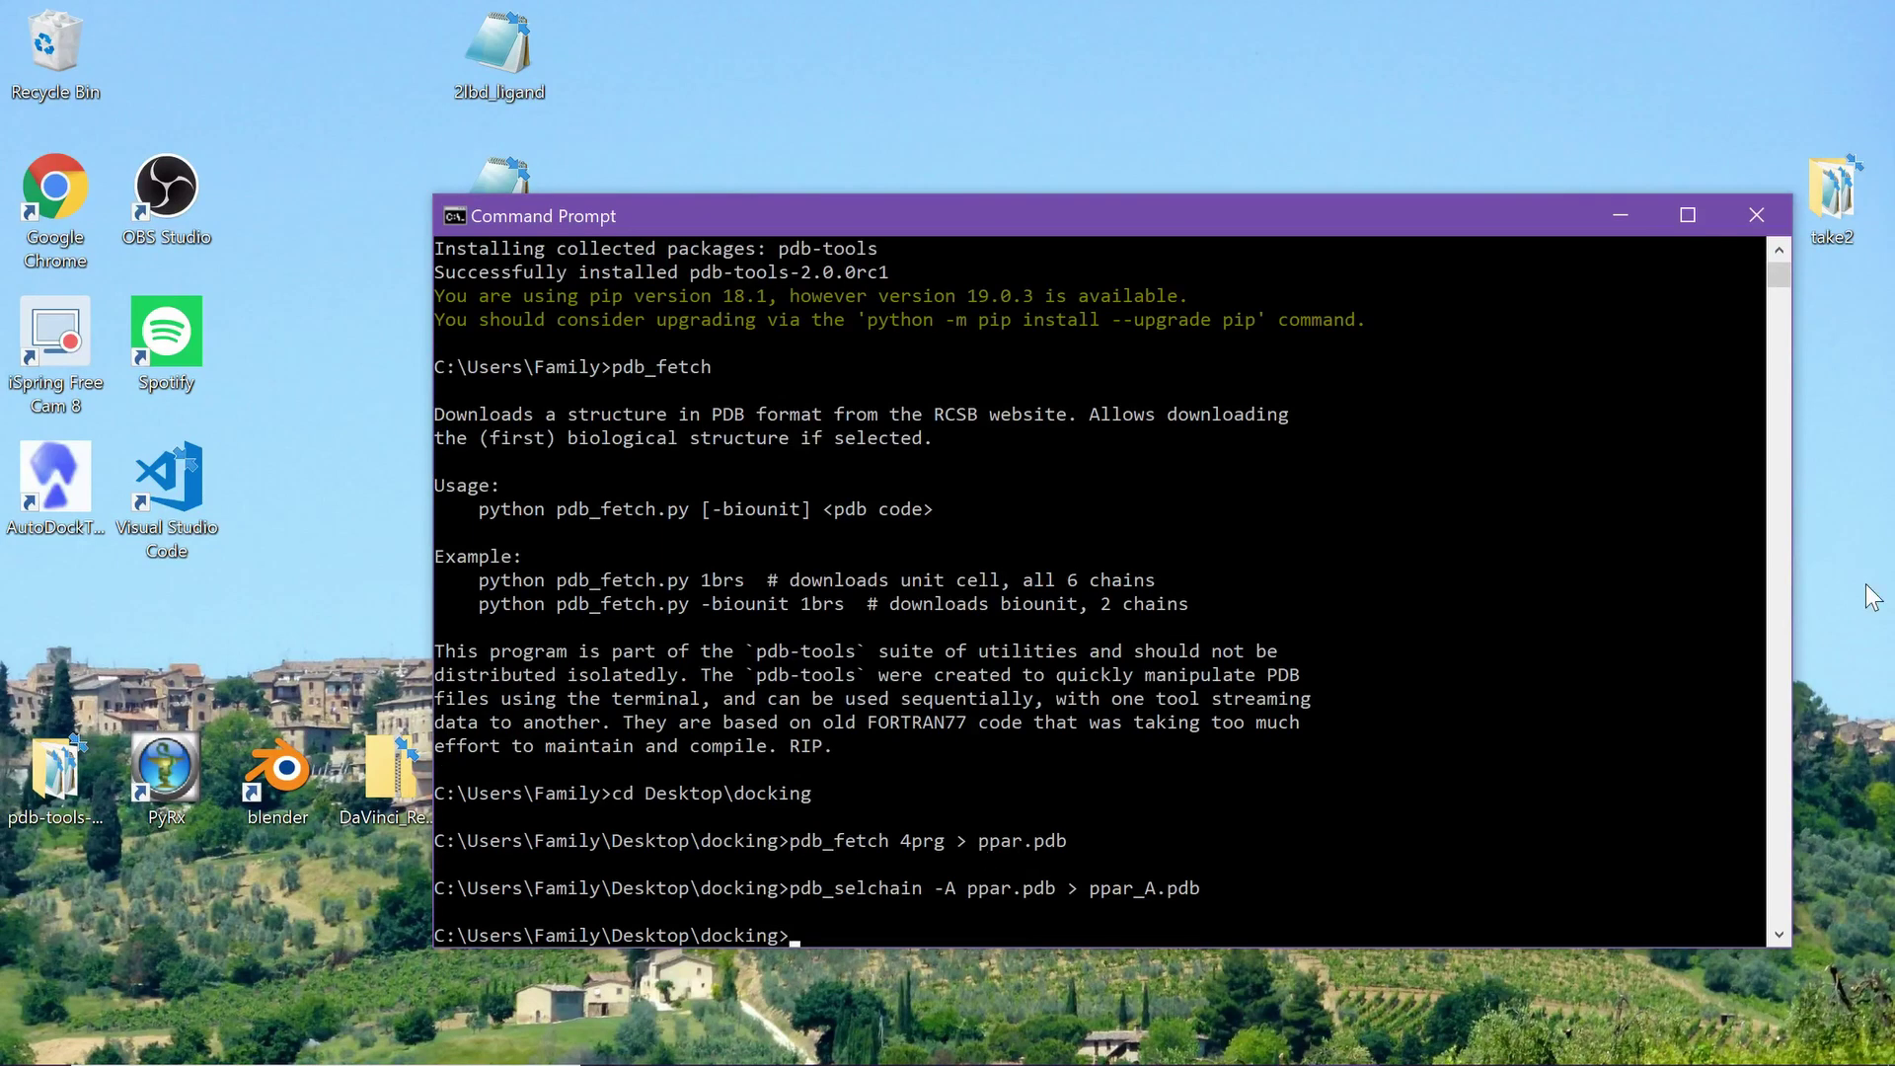
Check the ppar_A file and its size against ppar in the desktop docking folder, and minimize the folder window
left_click(1630, 218)
double_click(832, 355)
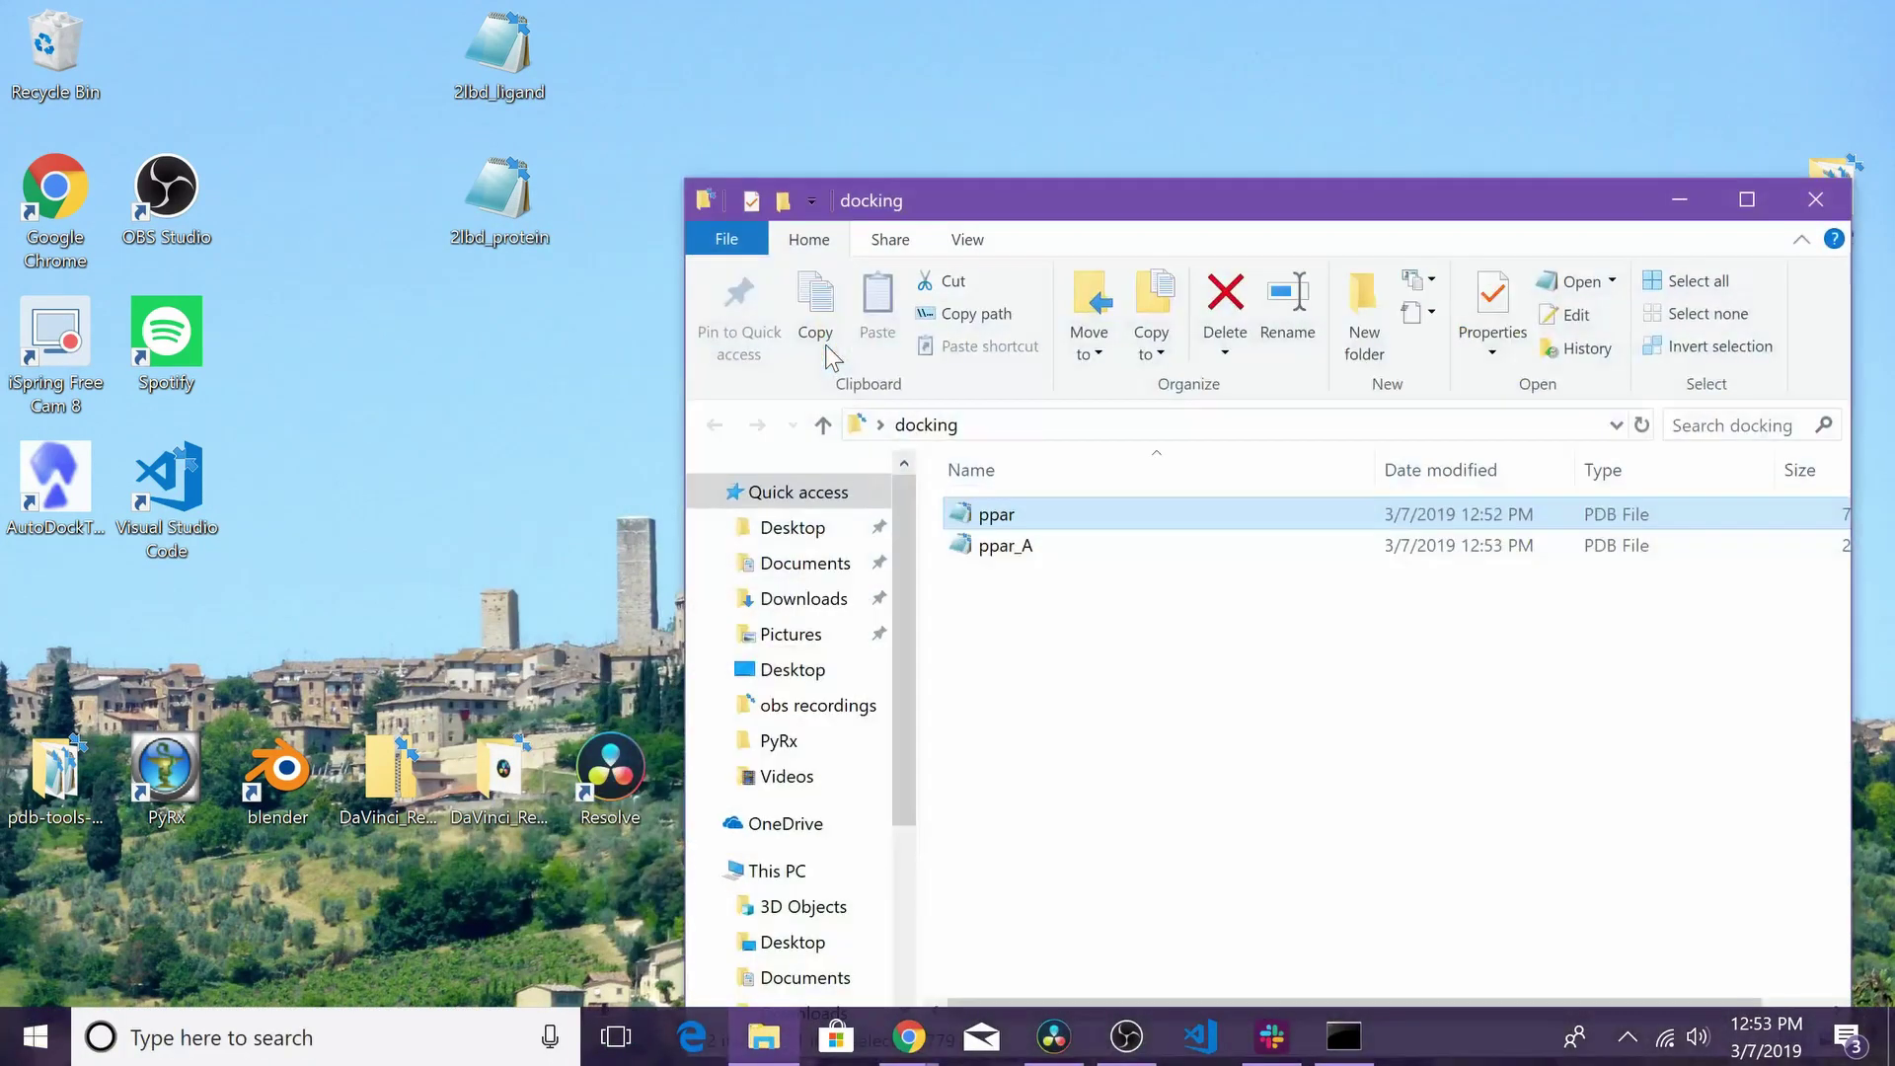
left_click(1182, 541)
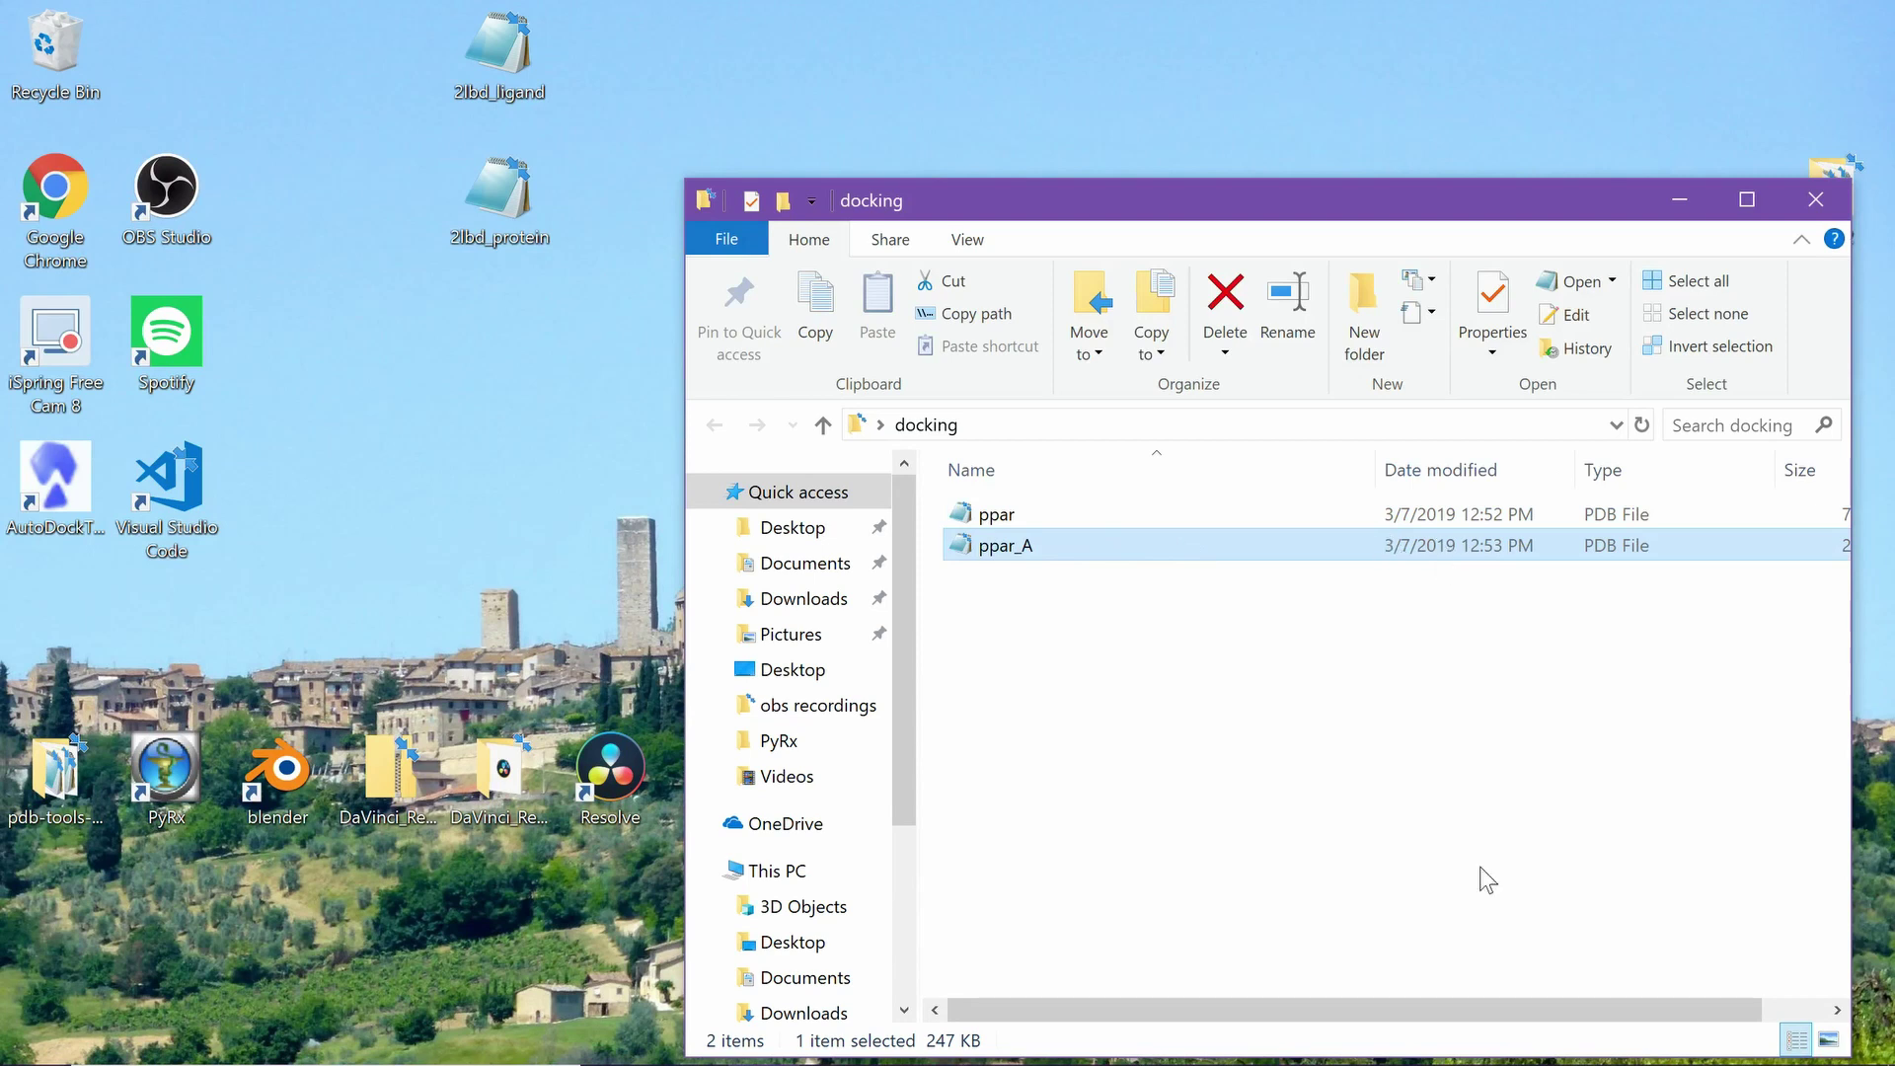
left_click_drag(1477, 1007, 1541, 1007)
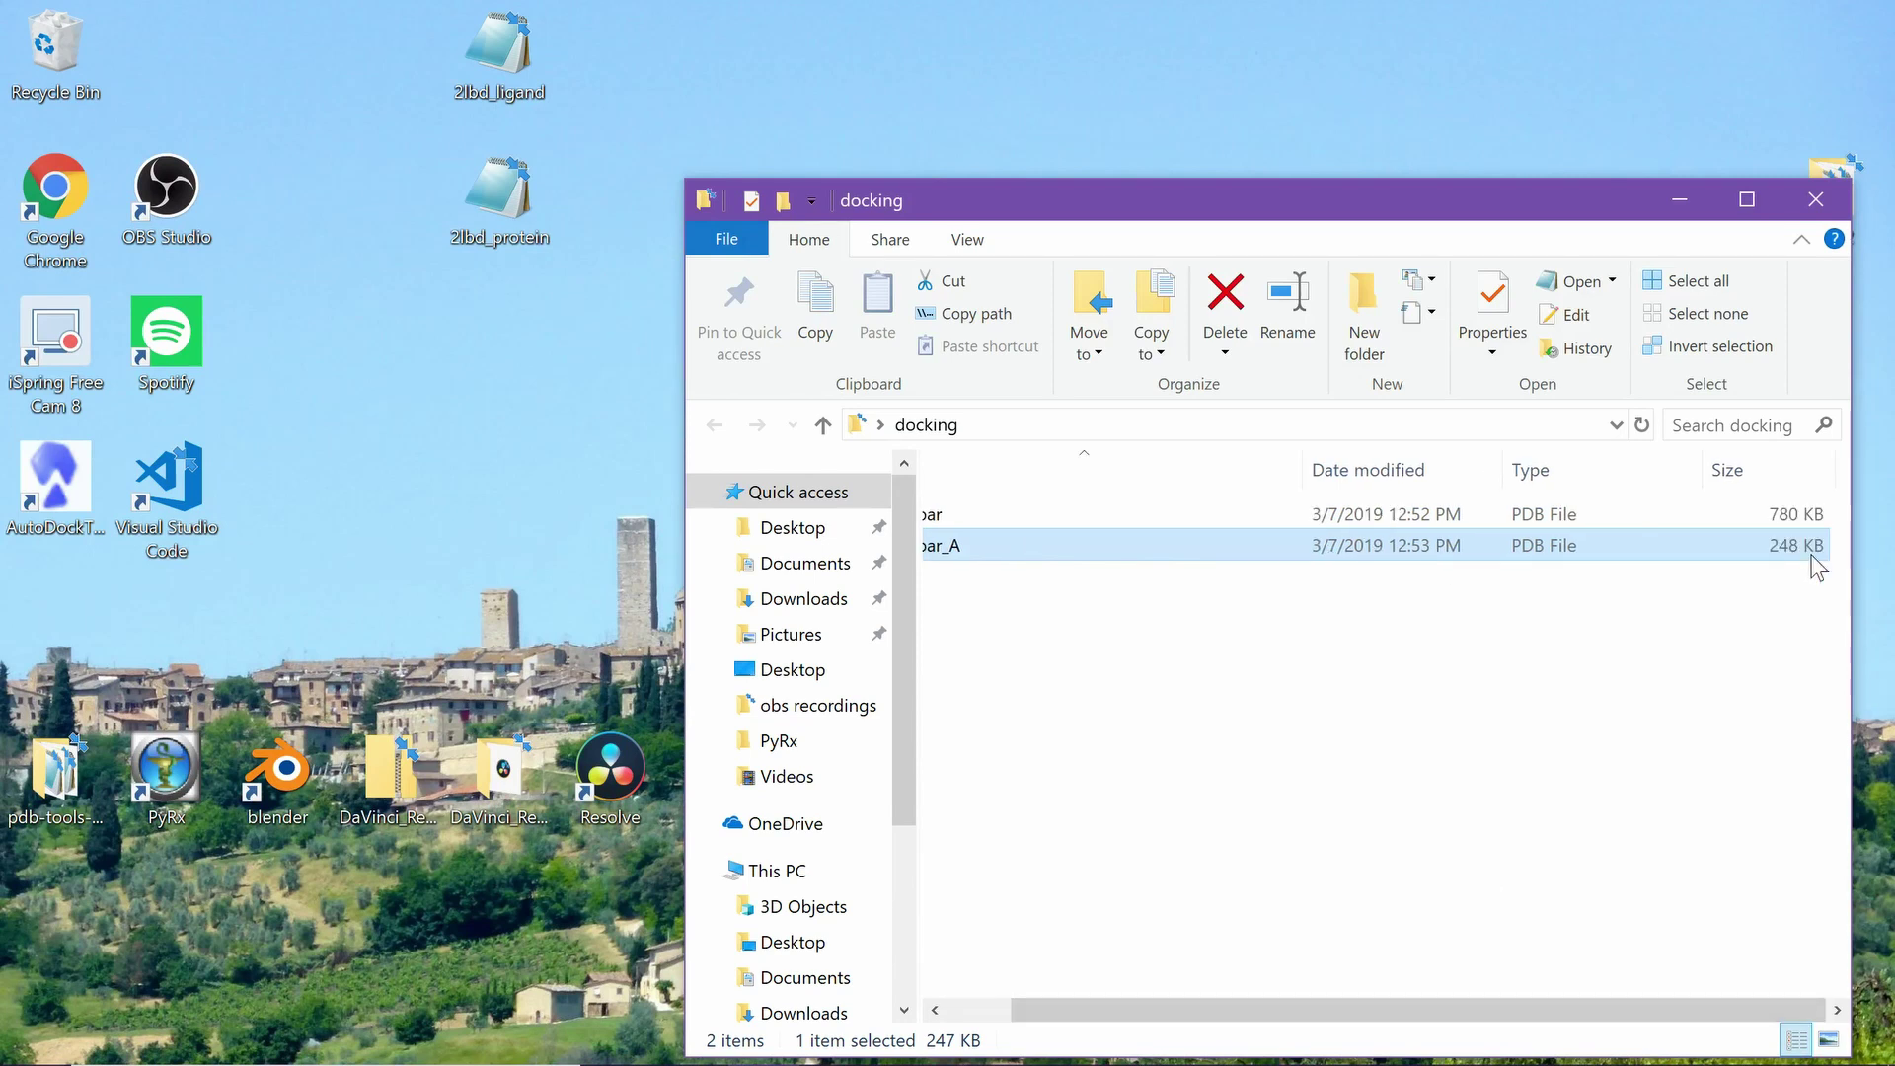
left_click_drag(1603, 1007, 1519, 1009)
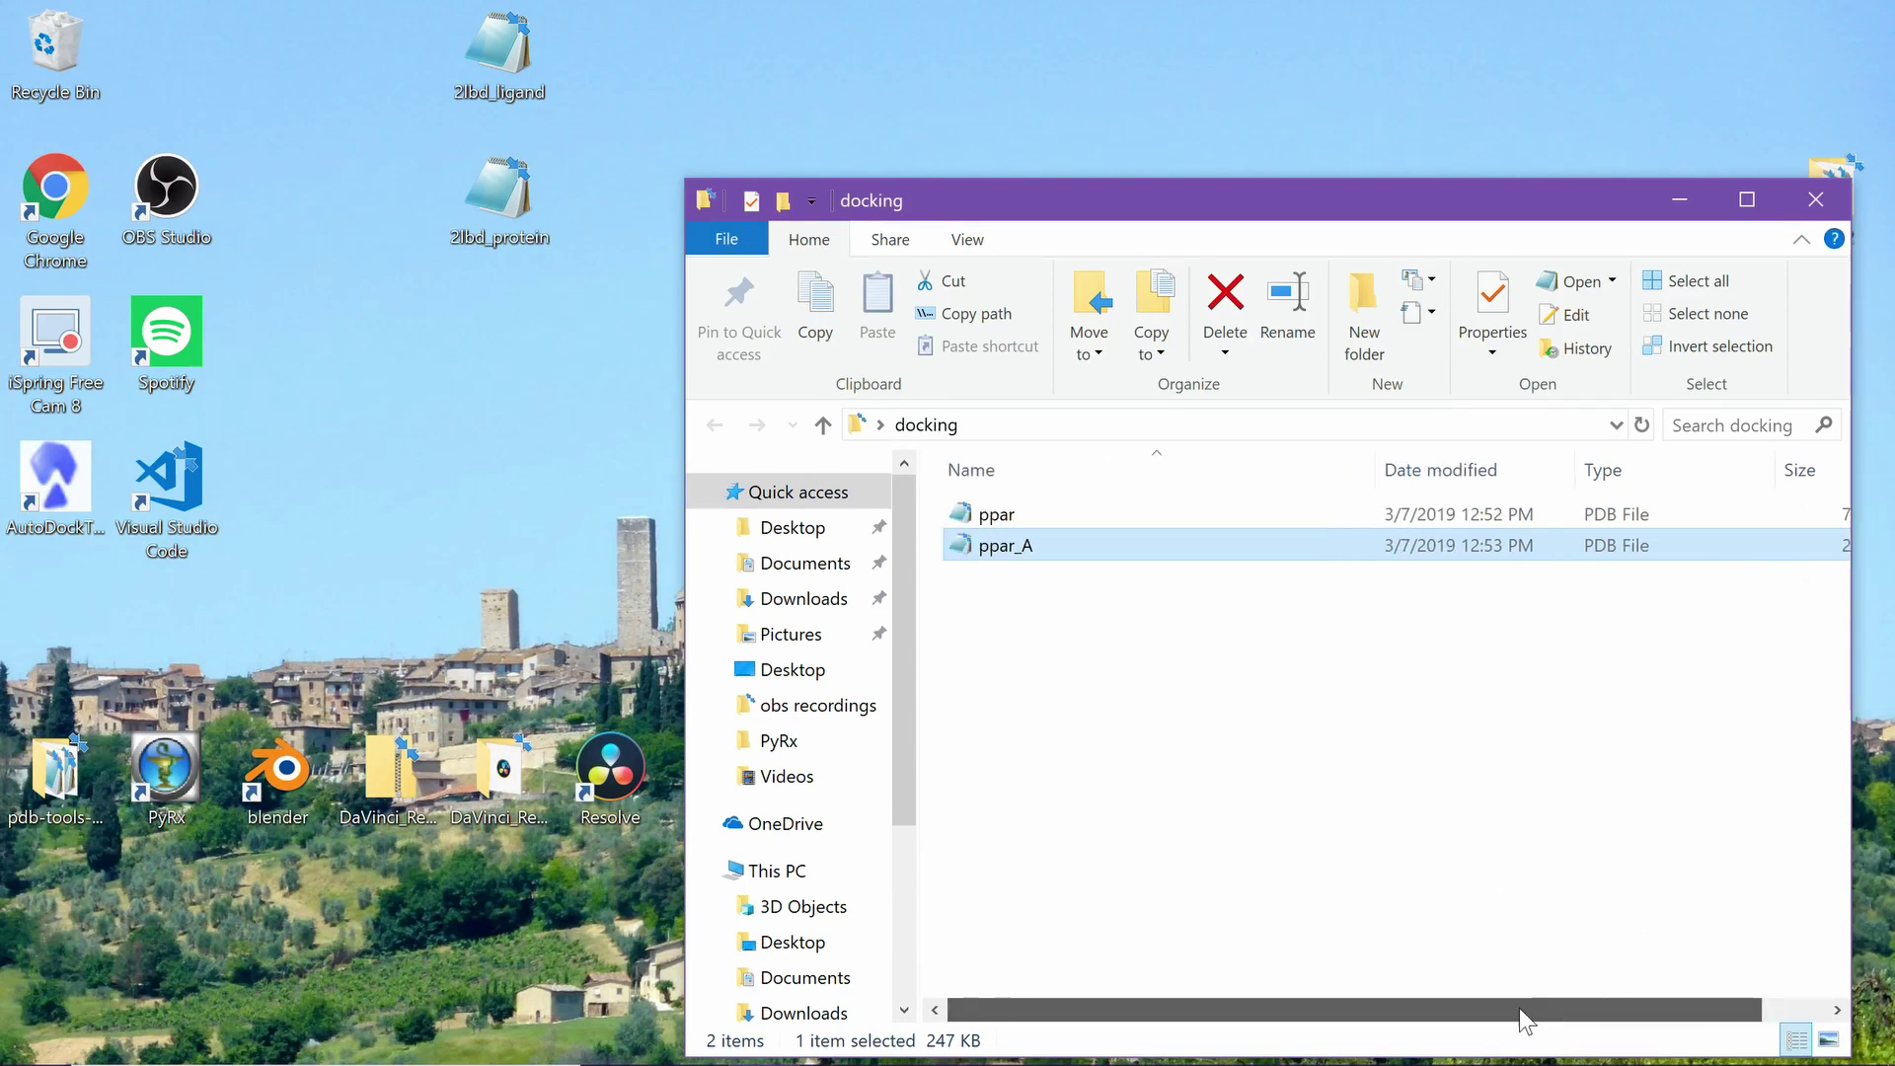
left_click(1679, 200)
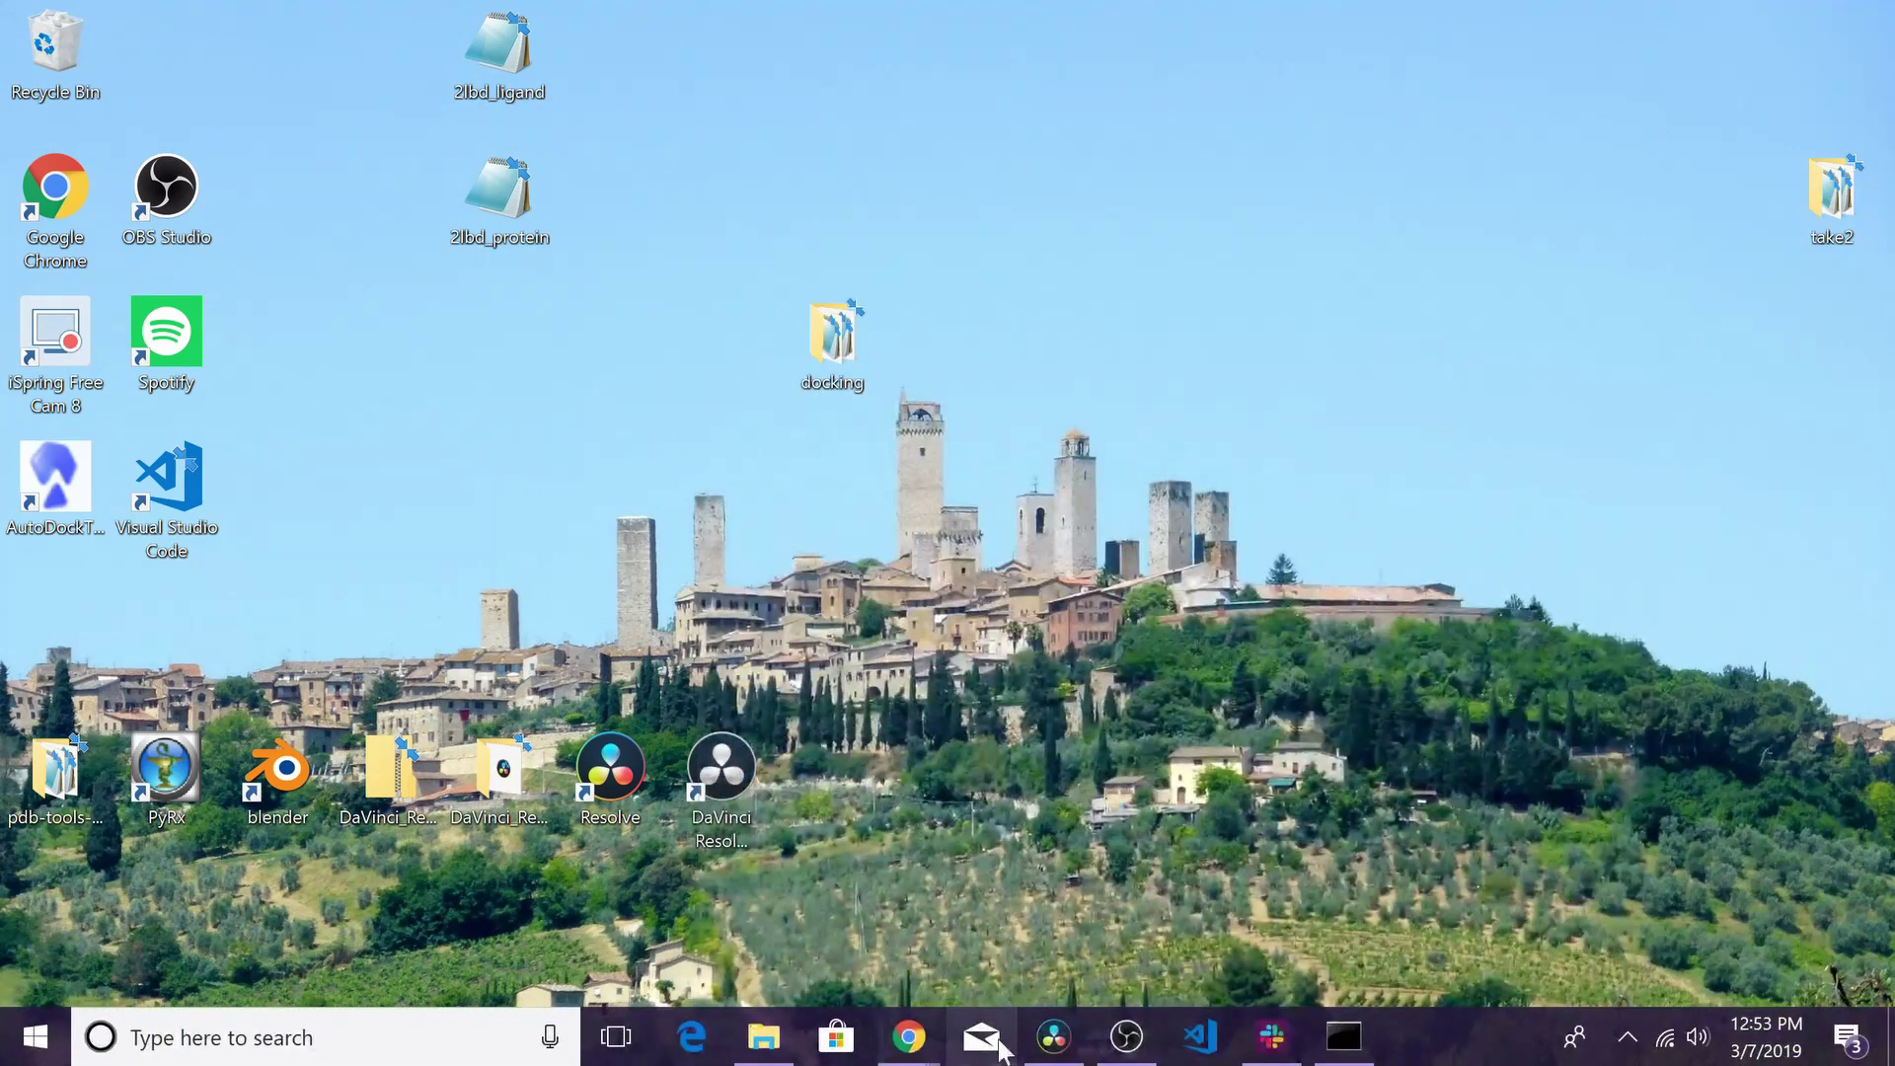
Show the pdb_selchain usage help in the Command Prompt, and minimize the Command Prompt window
left_click(1343, 1037)
left_click_drag(1015, 217, 951, 180)
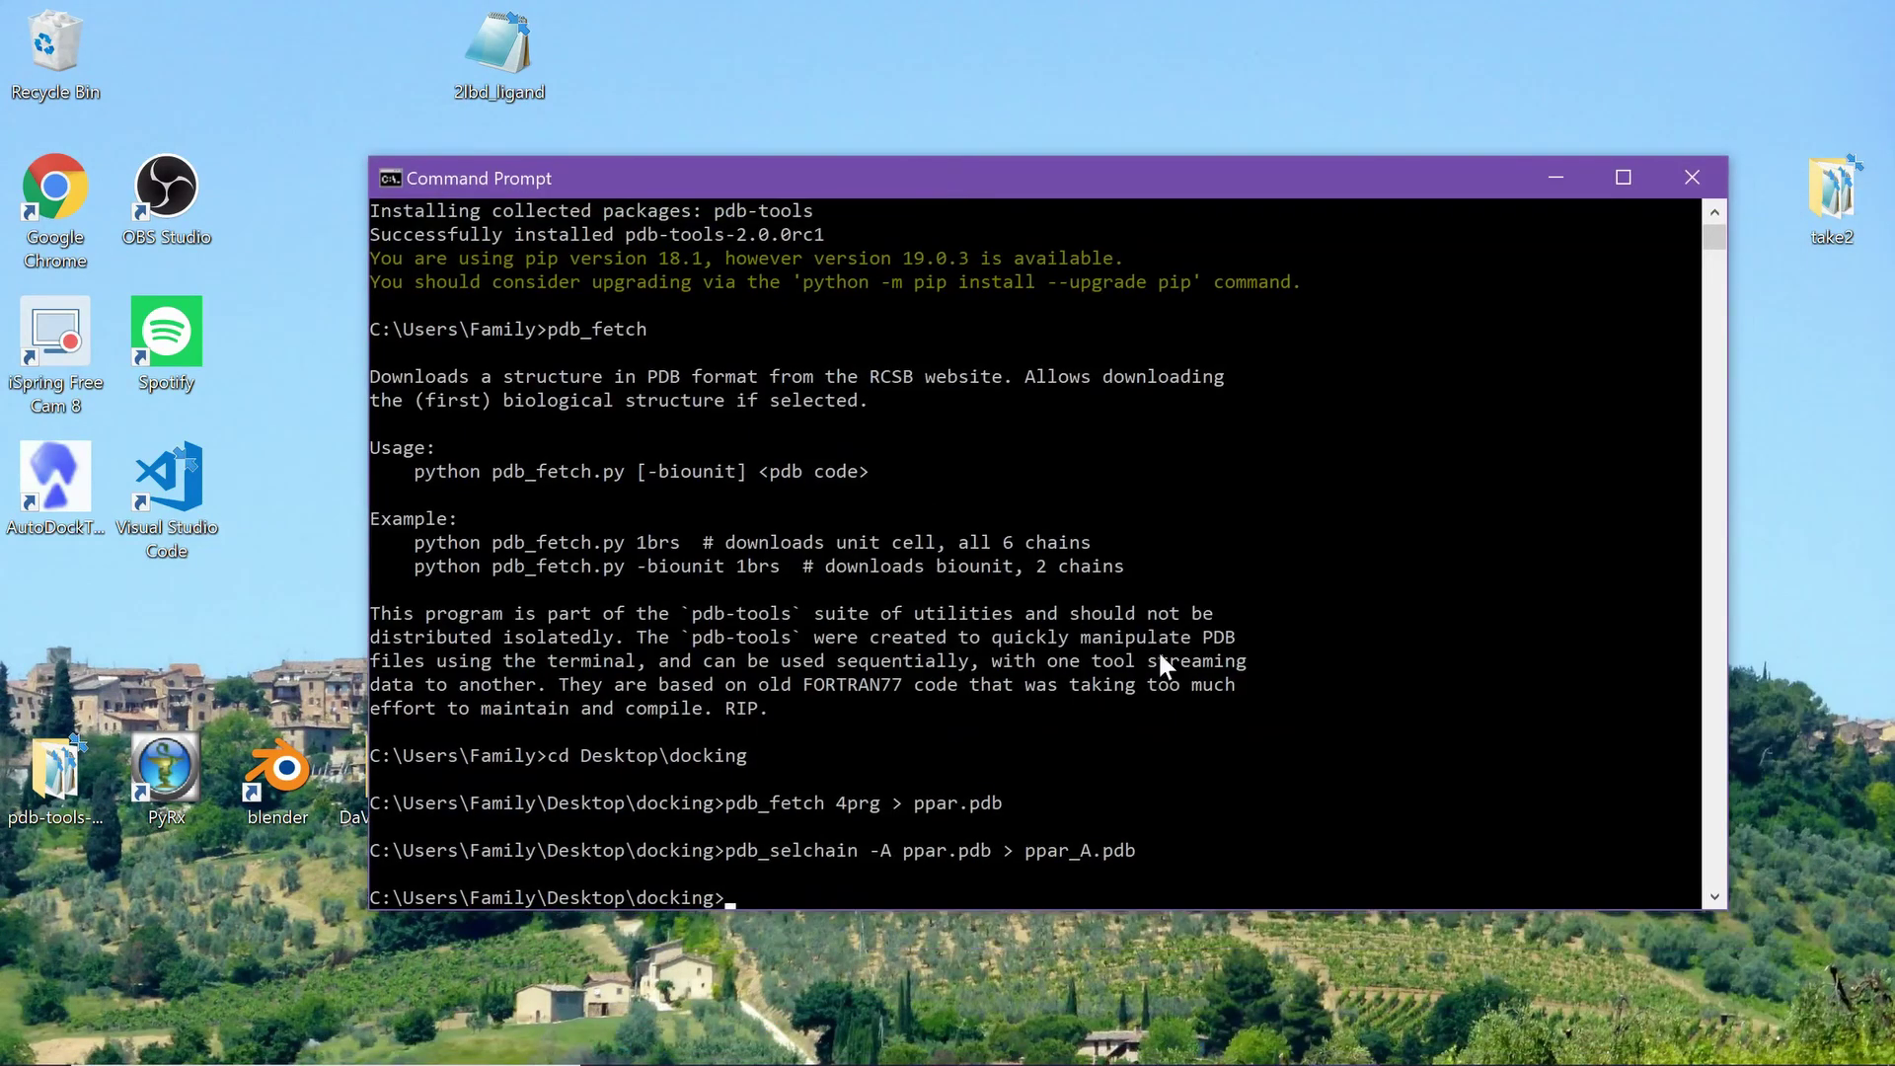
type("pdb_selchain")
key("Return")
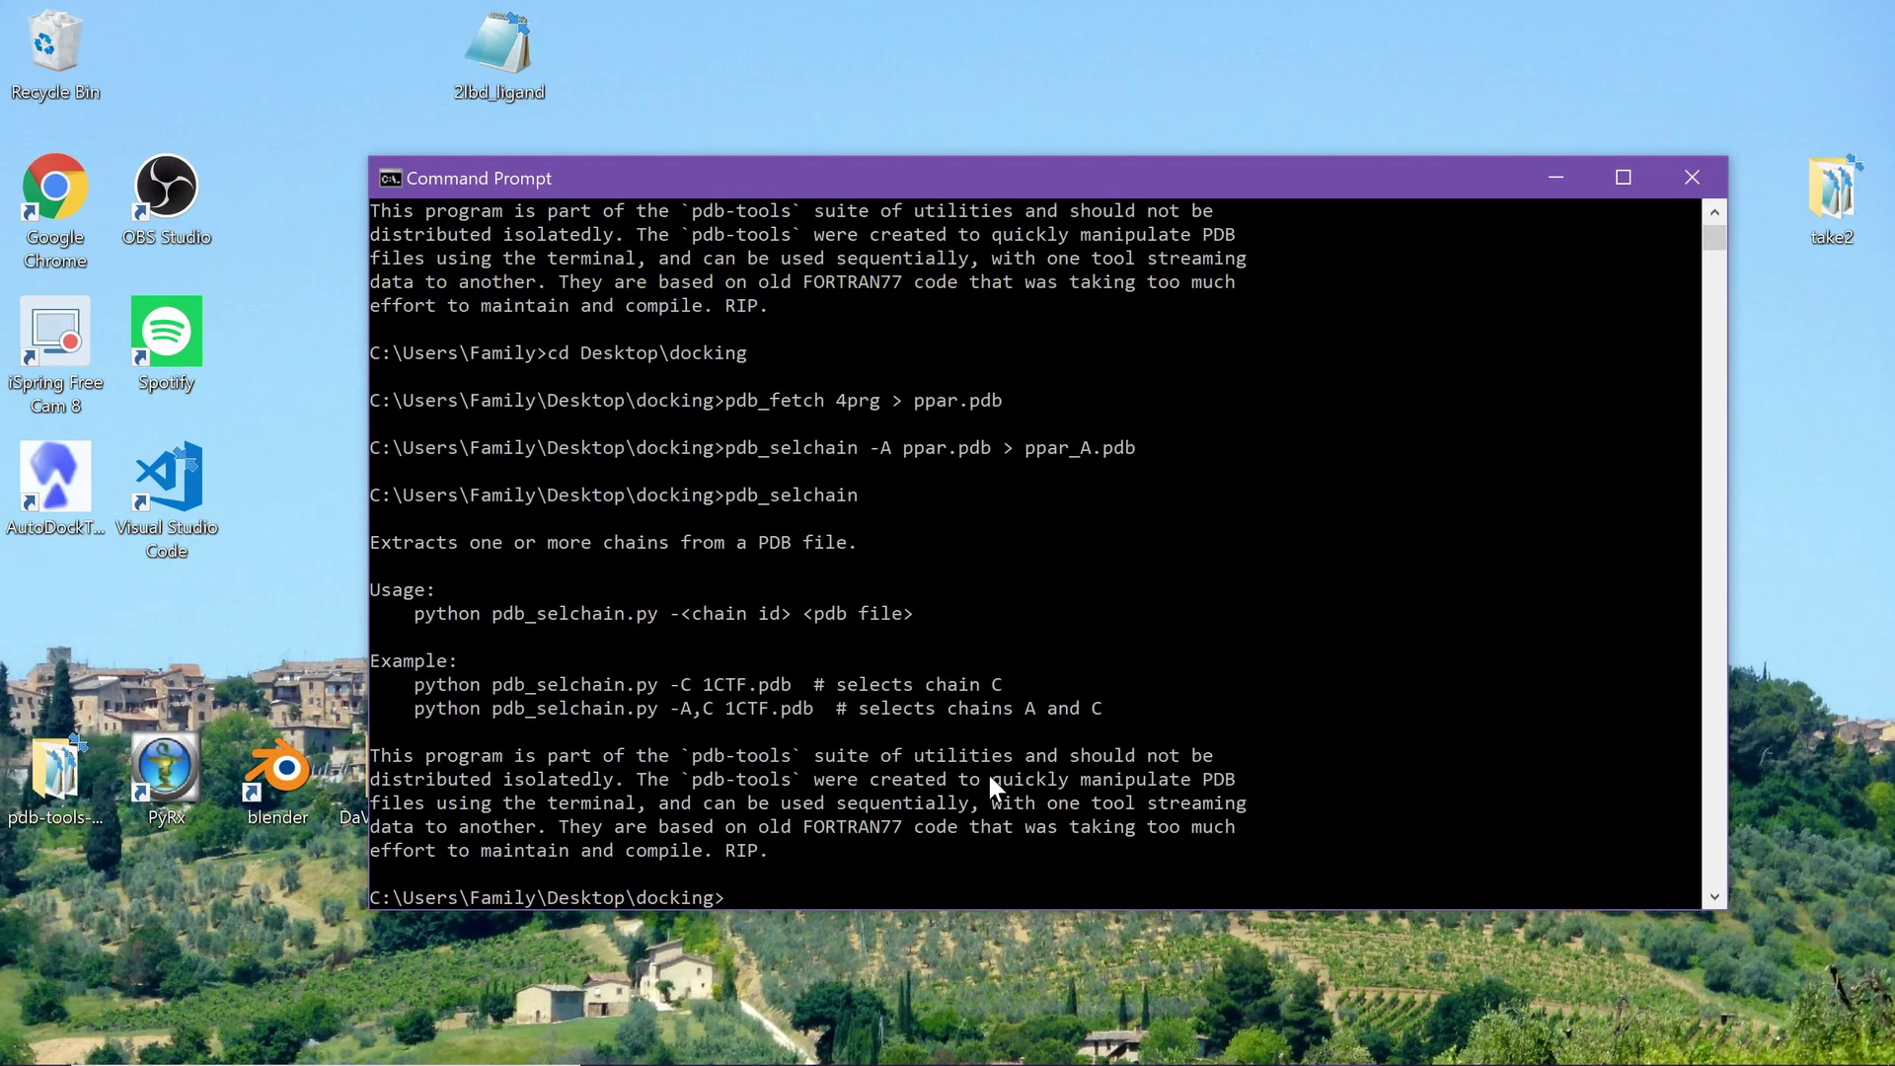
left_click(1544, 188)
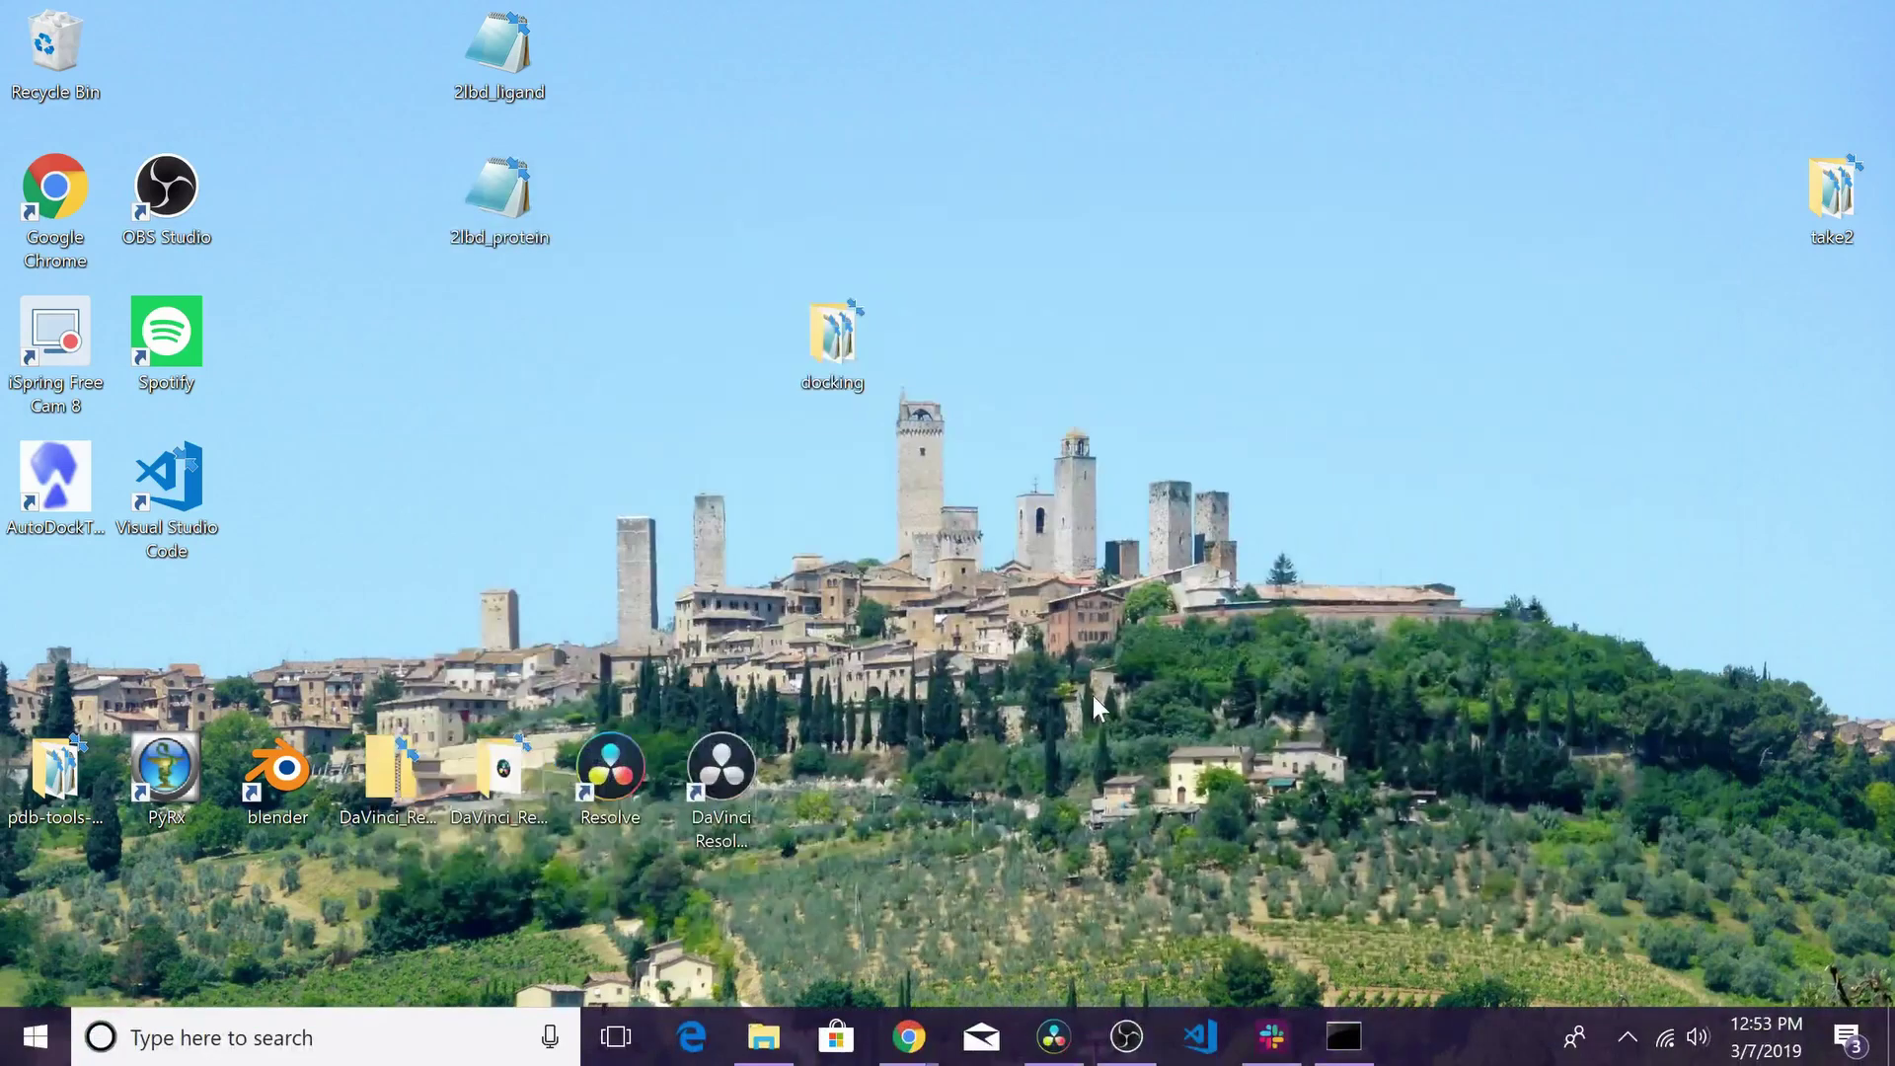